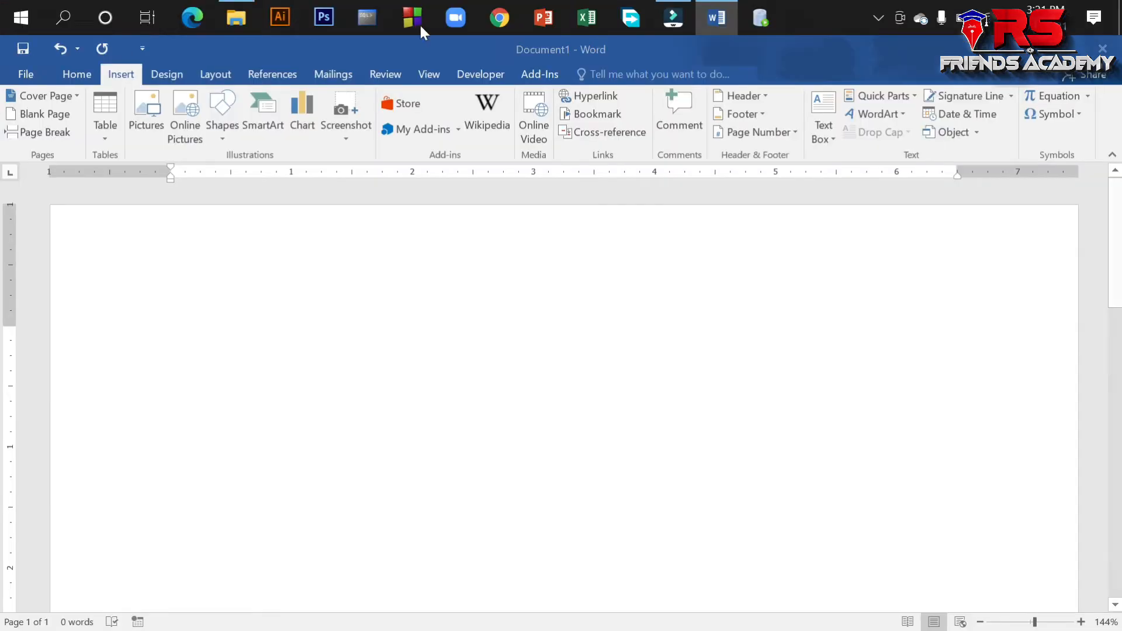
{"action": "left_click", "coordinate": [149, 106]}
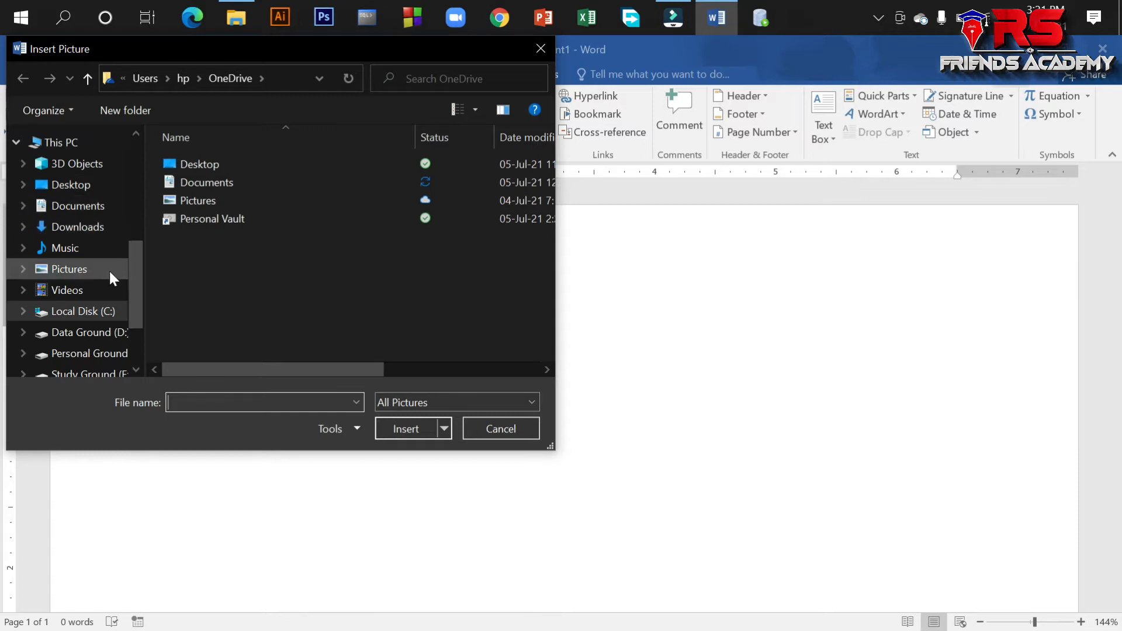
{"action": "left_click", "coordinate": [58, 270]}
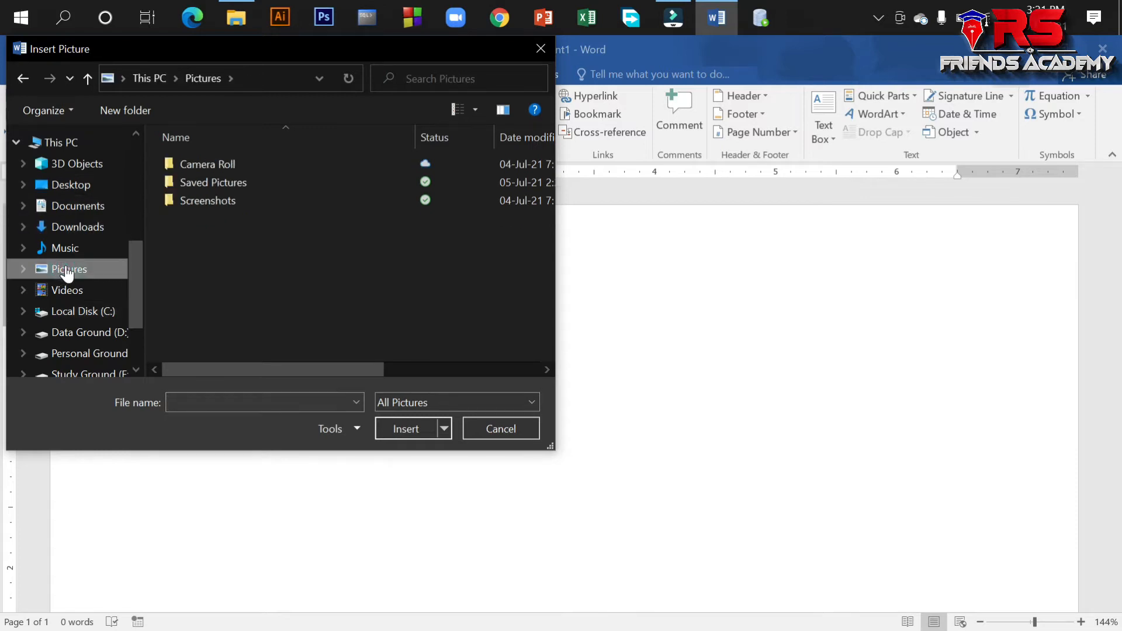
{"action": "double_click", "coordinate": [213, 184]}
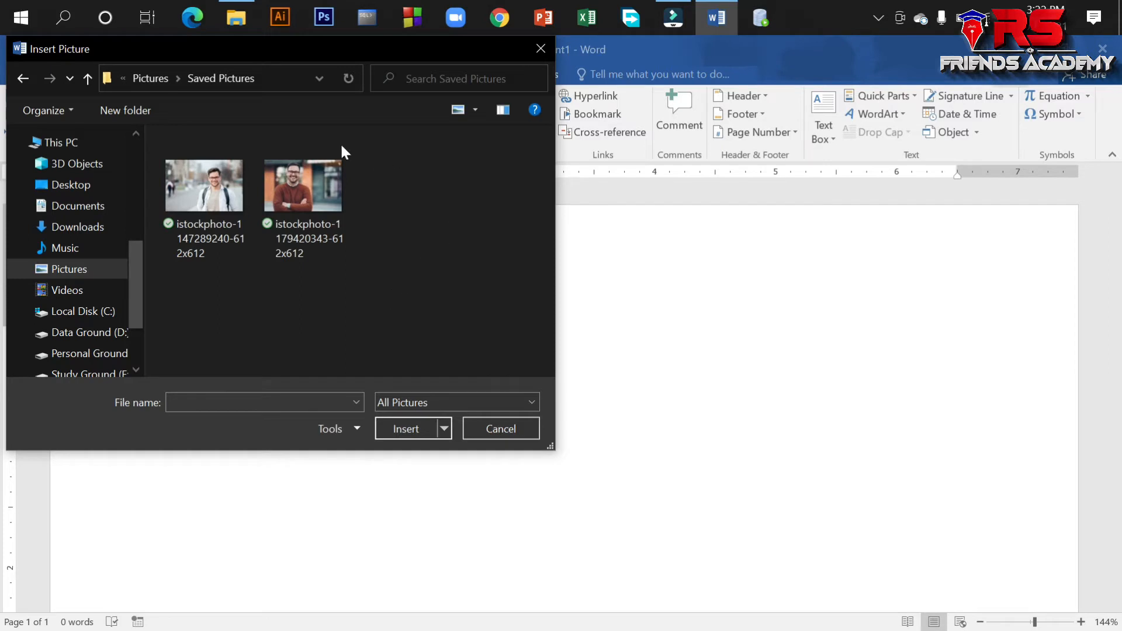
{"action": "left_click", "coordinate": [304, 186]}
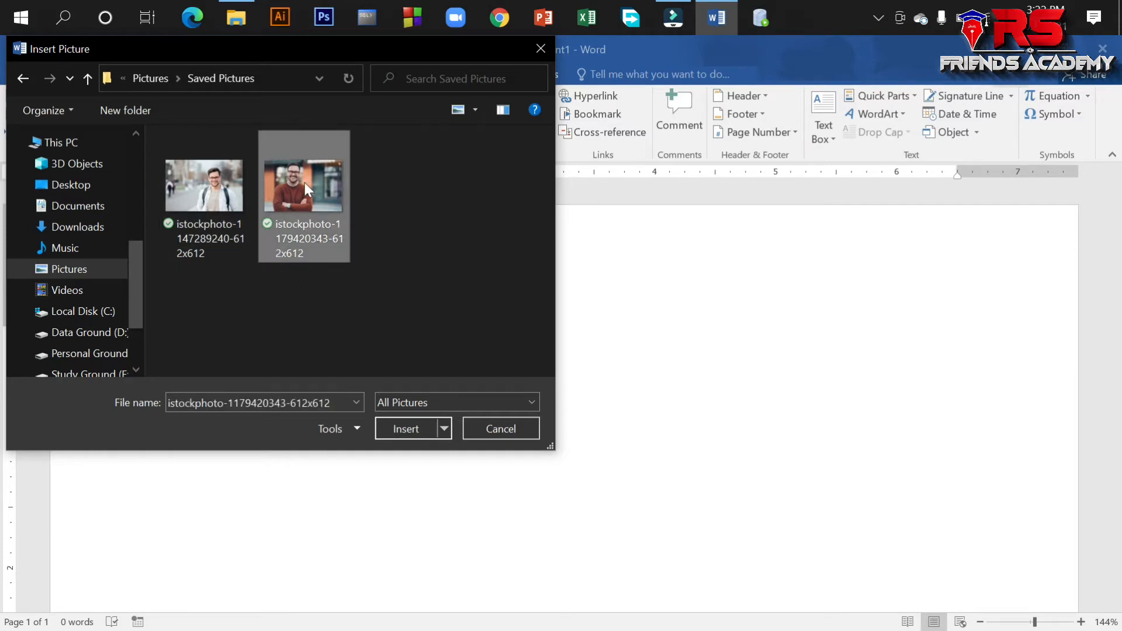
{"action": "left_click", "coordinate": [403, 429]}
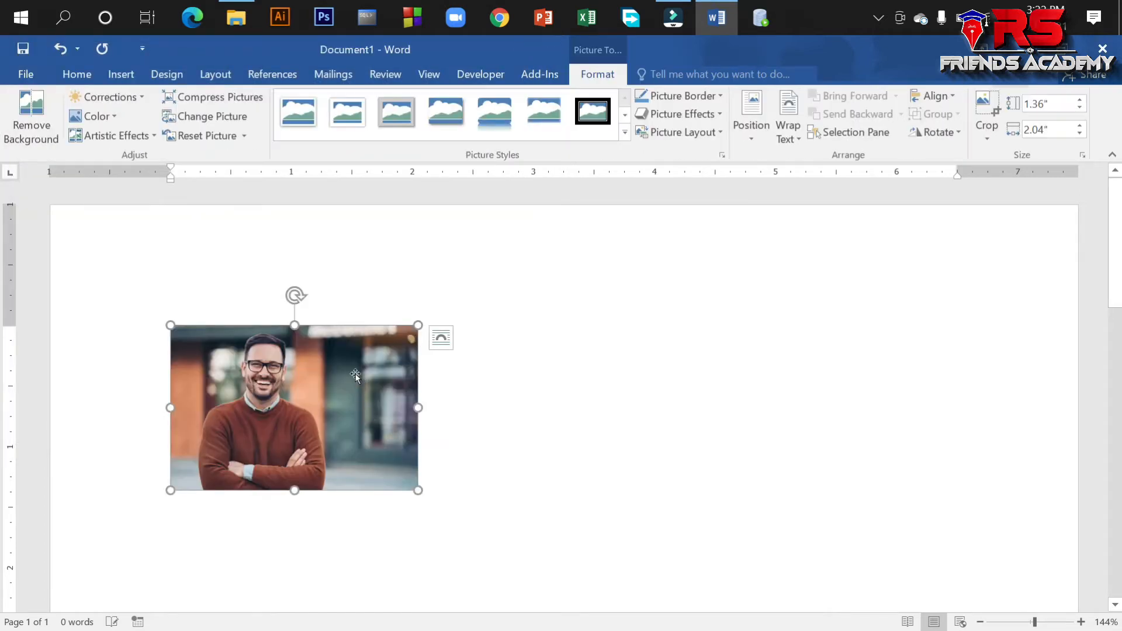
- Try to move the inserted inline picture freely toward the right side of the page
{"action": "scroll", "coordinate": [350, 350], "scroll_direction": "down", "scroll_amount": 3}
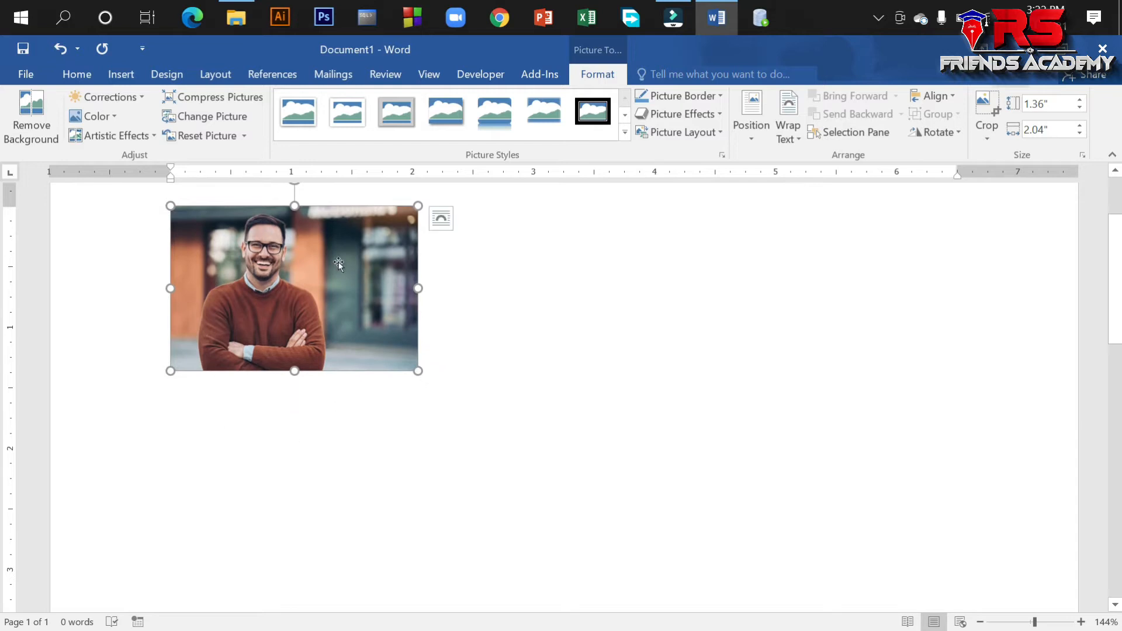
{"action": "scroll", "coordinate": [338, 264], "scroll_direction": "up", "scroll_amount": 3}
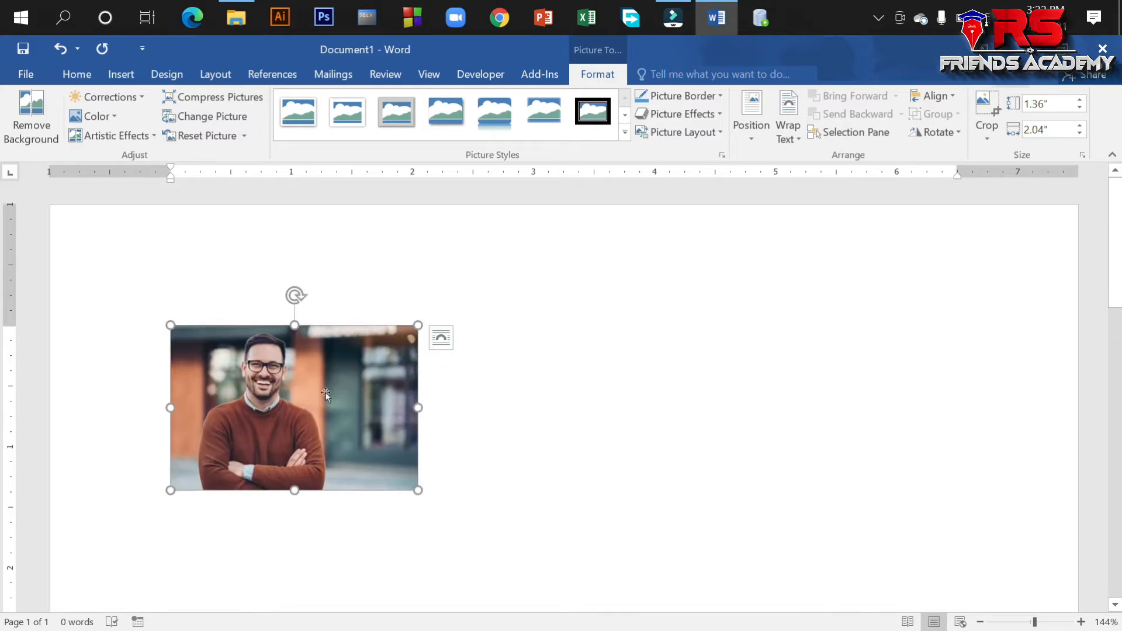
{"action": "left_click_drag", "start_coordinate": [264, 396], "coordinate": [382, 433]}
{"action": "left_click_drag", "start_coordinate": [274, 417], "coordinate": [430, 438]}
{"action": "left_click_drag", "start_coordinate": [279, 436], "coordinate": [377, 440]}
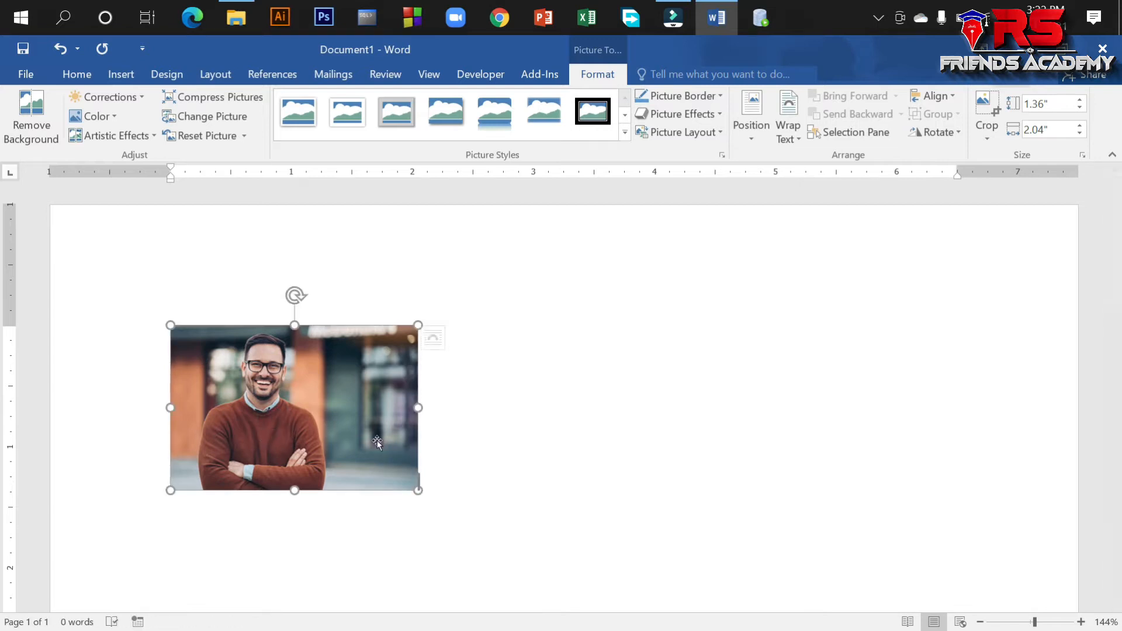
{"action": "left_click_drag", "start_coordinate": [275, 433], "coordinate": [284, 437]}
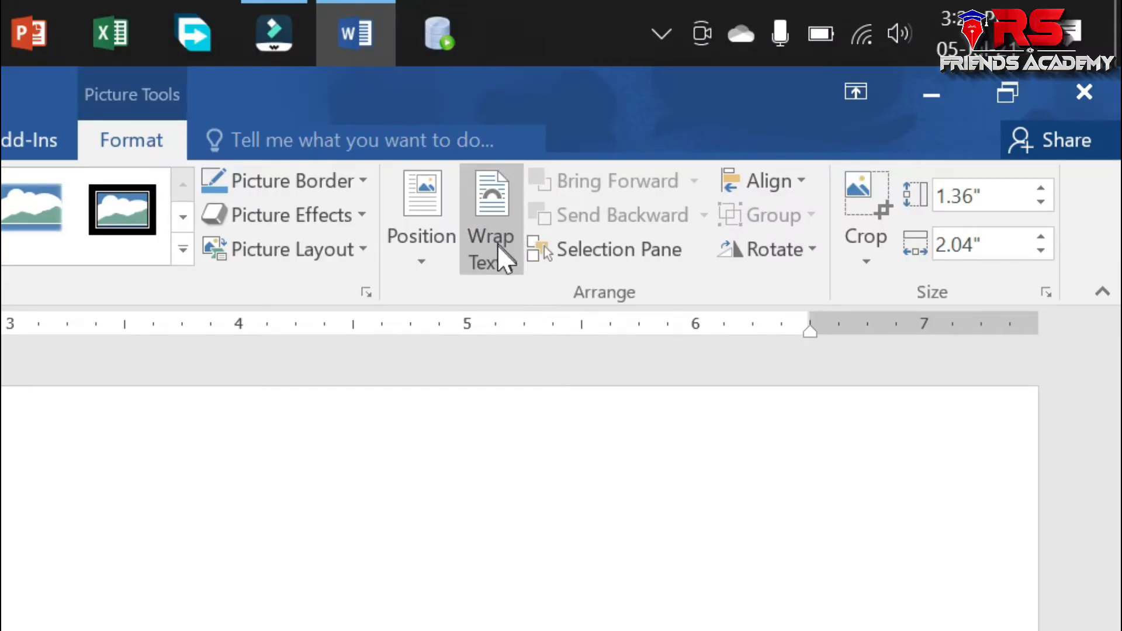
- Set the picture's text wrapping to In Front of Text and move it toward the middle of the page
{"action": "left_click", "coordinate": [498, 247]}
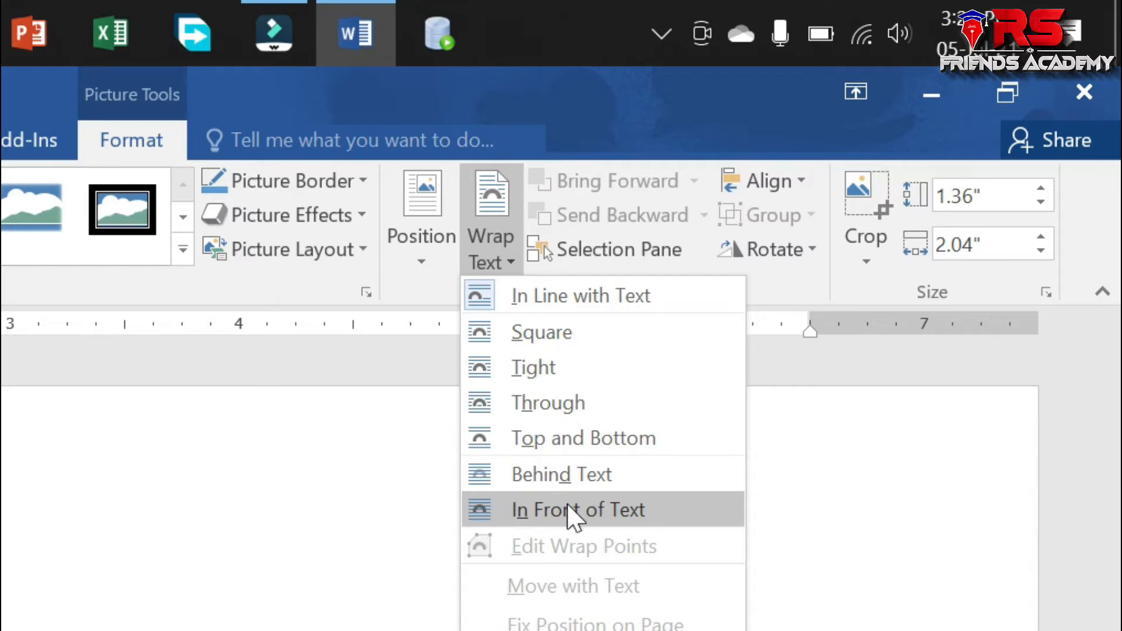
{"action": "left_click", "coordinate": [576, 517]}
{"action": "left_click_drag", "start_coordinate": [306, 411], "coordinate": [439, 417]}
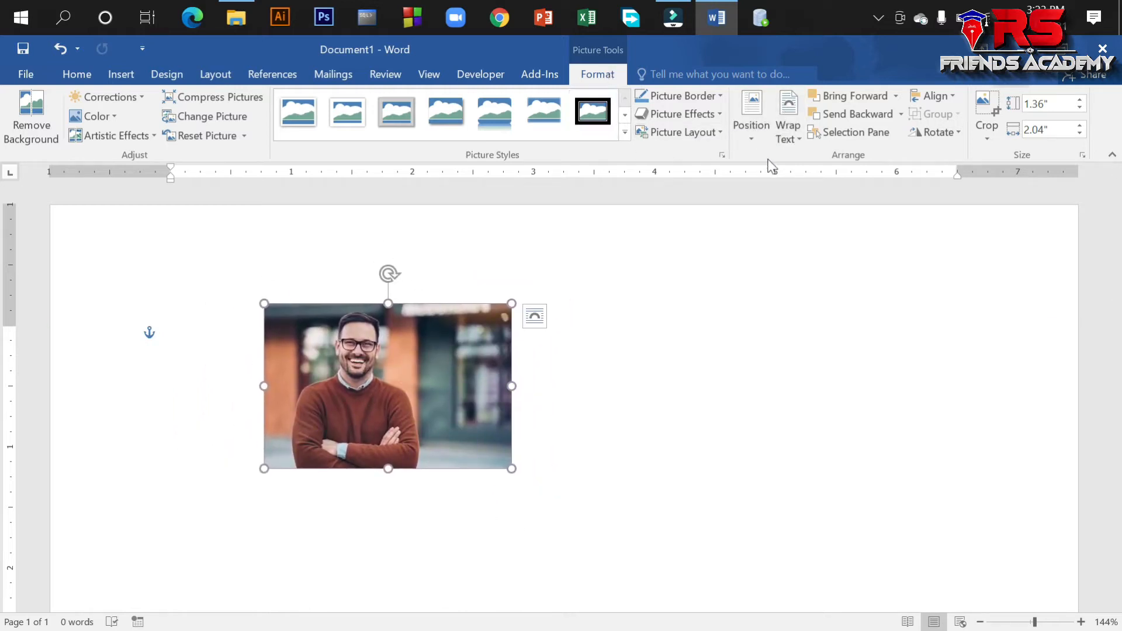
- Open the selected picture's layout options and examine the available text wrapping choices
{"action": "left_click", "coordinate": [578, 366]}
{"action": "left_click", "coordinate": [401, 372]}
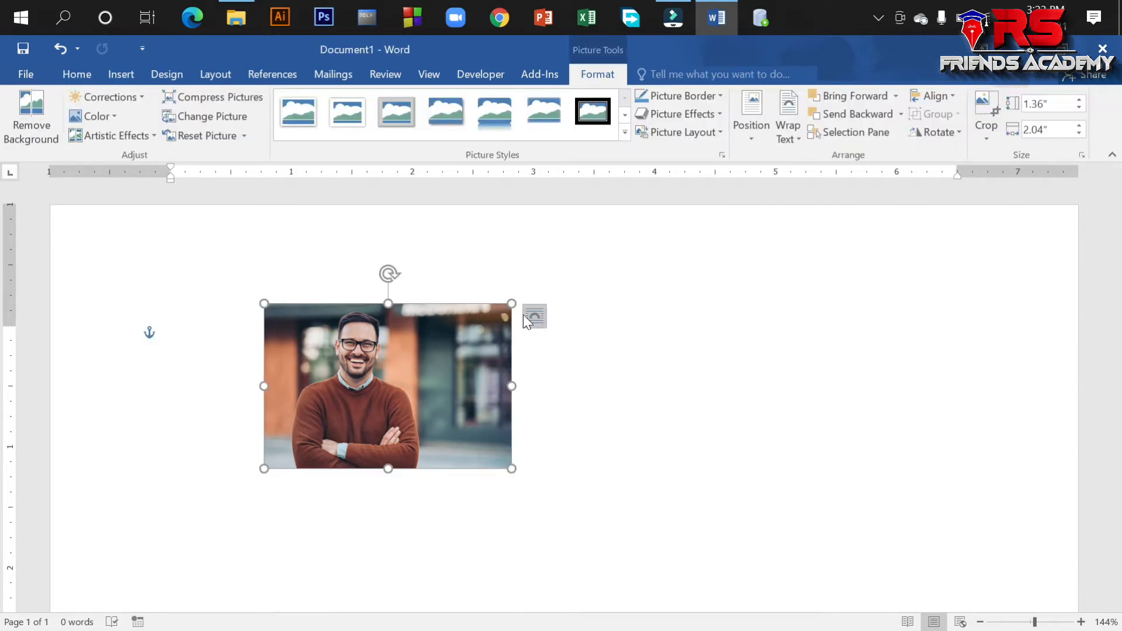
{"action": "key", "text": "ctrl+2"}
{"action": "mouse_move", "coordinate": [542, 303]}
{"action": "left_mouse_down"}
{"action": "mouse_move", "coordinate": [519, 328]}
{"action": "mouse_move", "coordinate": [538, 303]}
{"action": "left_mouse_up"}
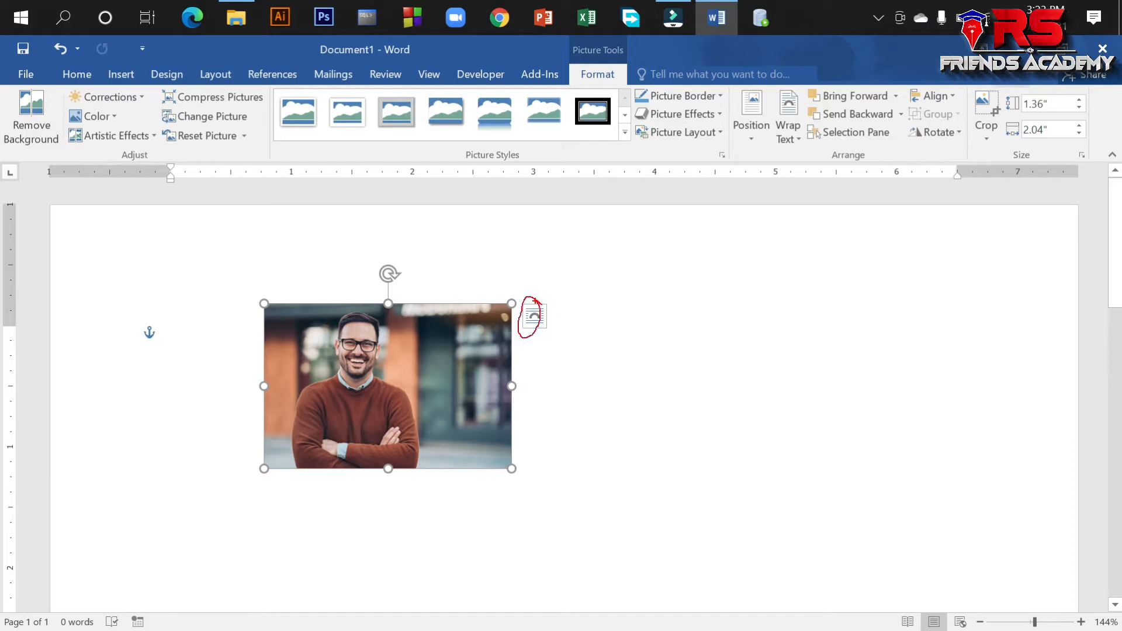
{"action": "left_click", "coordinate": [538, 319]}
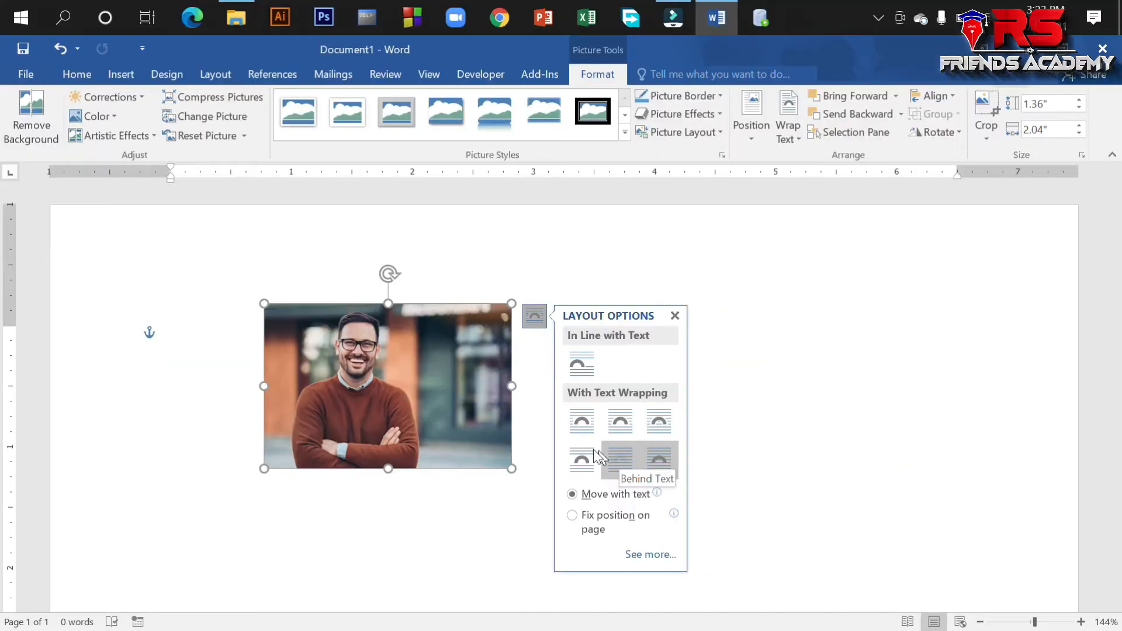
{"action": "left_click", "coordinate": [426, 506]}
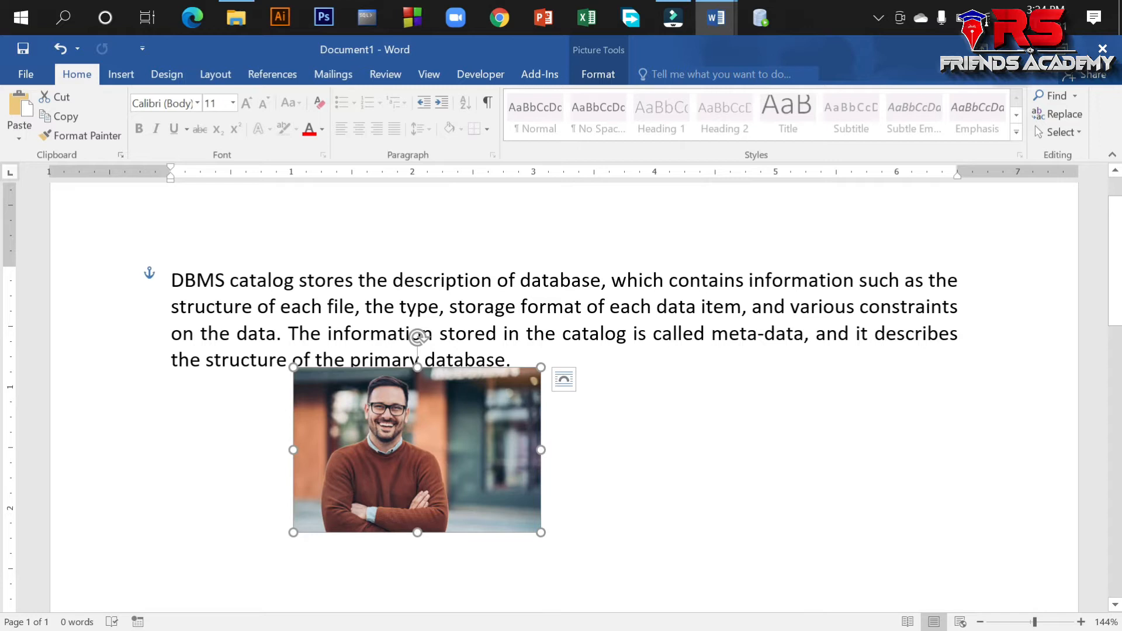
- Move the picture over the middle of the DBMS catalog paragraph and set its wrapping to Behind Text
{"action": "left_click", "coordinate": [163, 274]}
{"action": "left_click", "coordinate": [206, 306]}
{"action": "left_click_drag", "start_coordinate": [405, 449], "coordinate": [649, 316]}
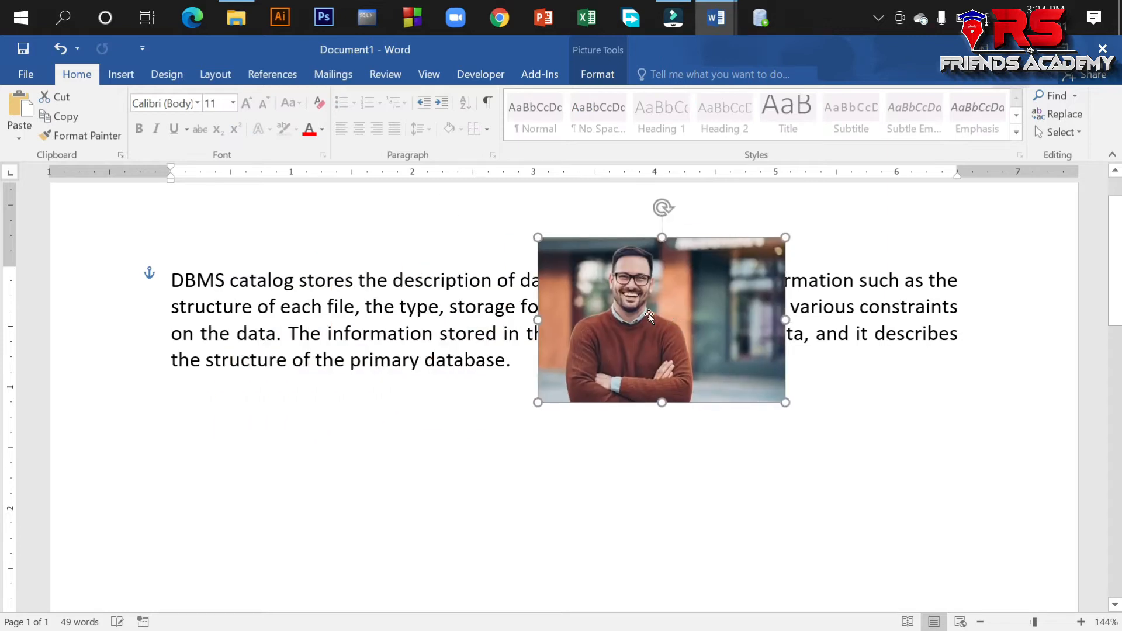
{"action": "key", "text": "ctrl+z"}
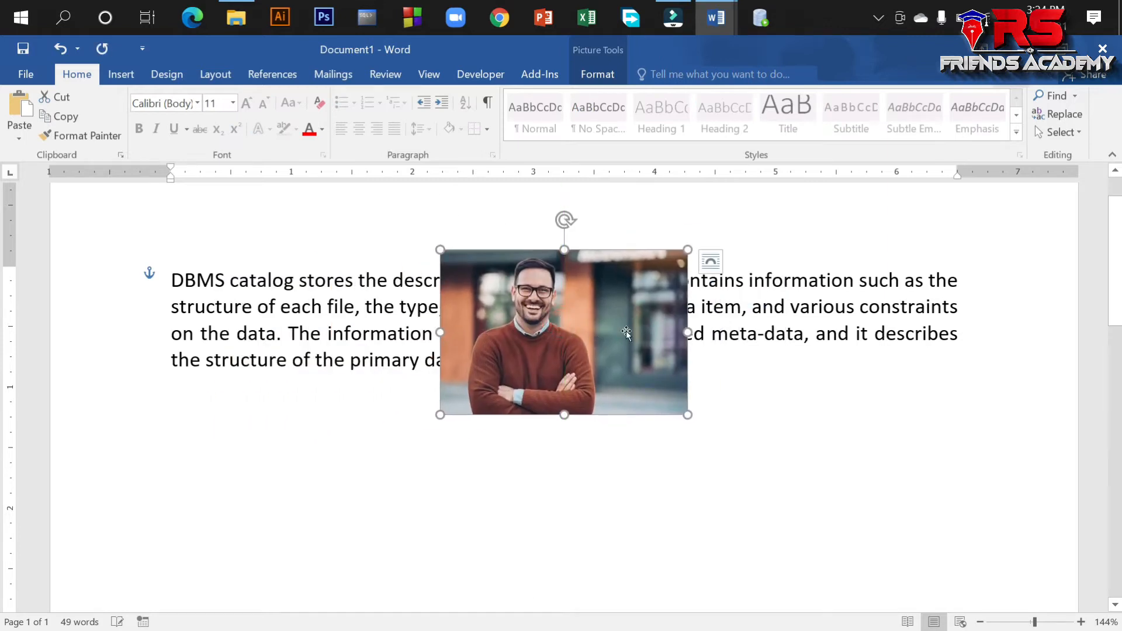
{"action": "left_click", "coordinate": [710, 262]}
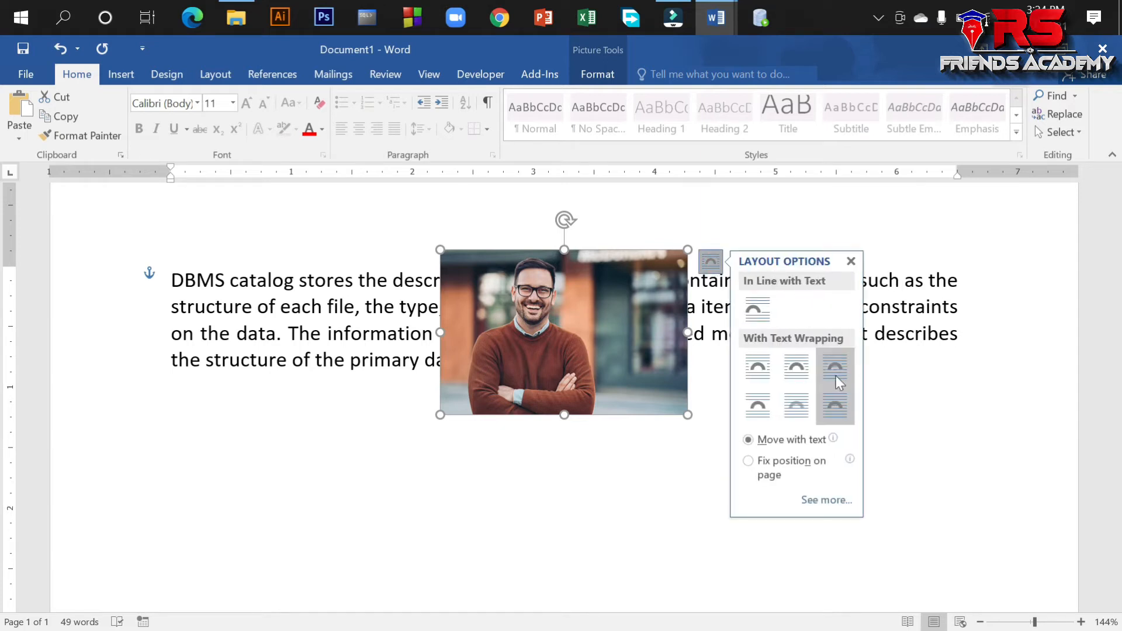
{"action": "left_click", "coordinate": [800, 401]}
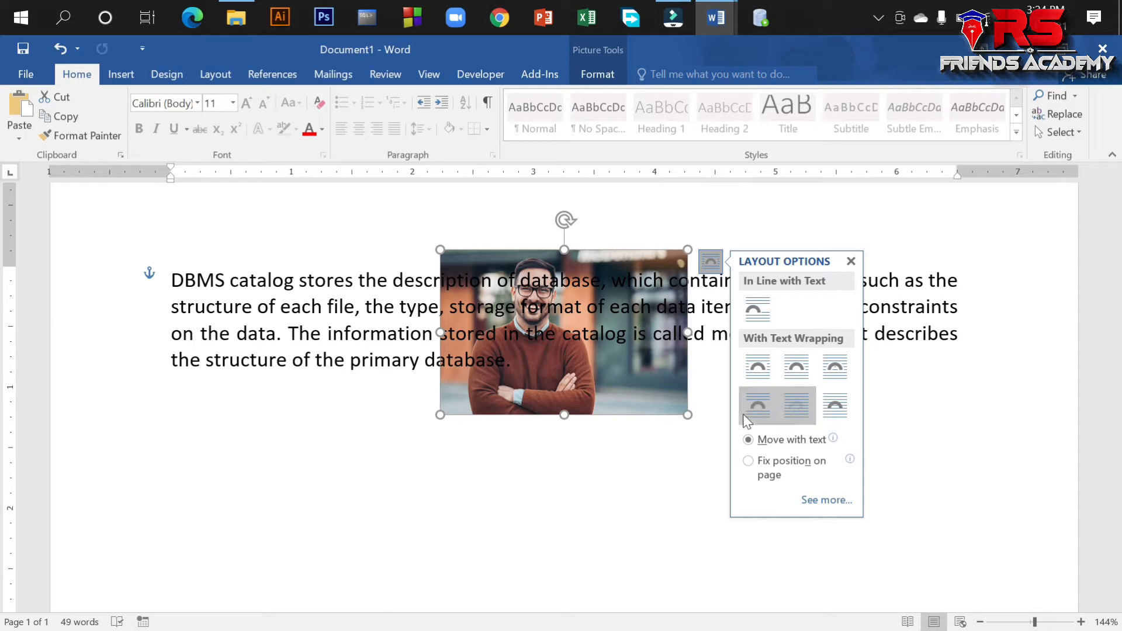
- Set the picture's wrapping to Through and test it at the paragraph's right edge and below its last line
{"action": "left_click", "coordinate": [838, 365]}
{"action": "left_click_drag", "start_coordinate": [555, 353], "coordinate": [835, 339]}
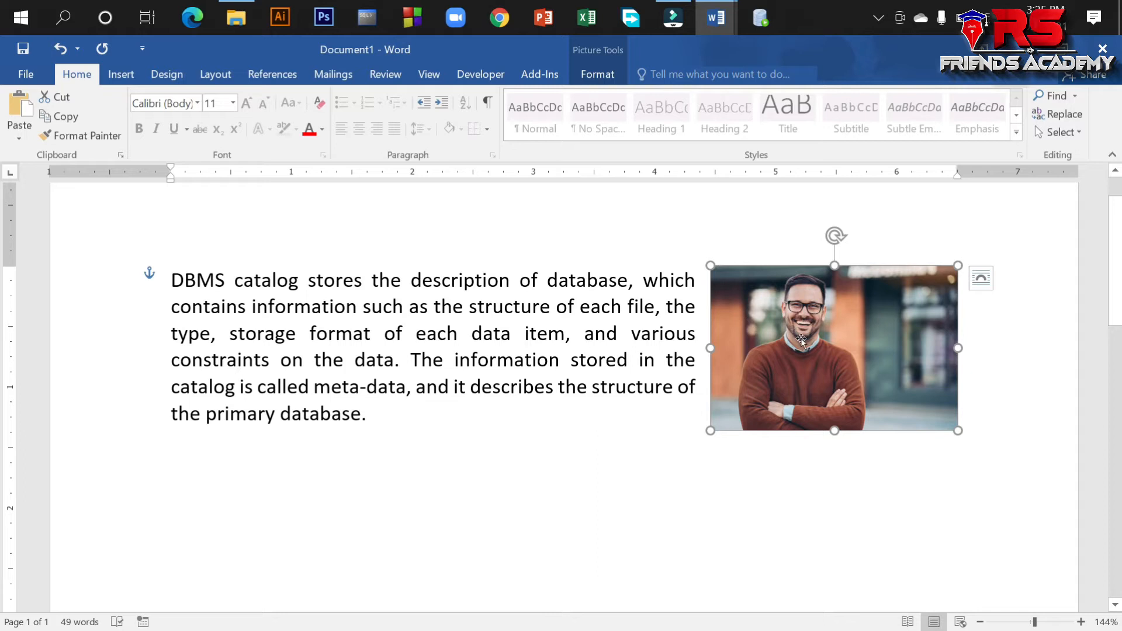
{"action": "left_click_drag", "start_coordinate": [801, 338], "coordinate": [580, 416]}
{"action": "left_click_drag", "start_coordinate": [683, 395], "coordinate": [574, 437]}
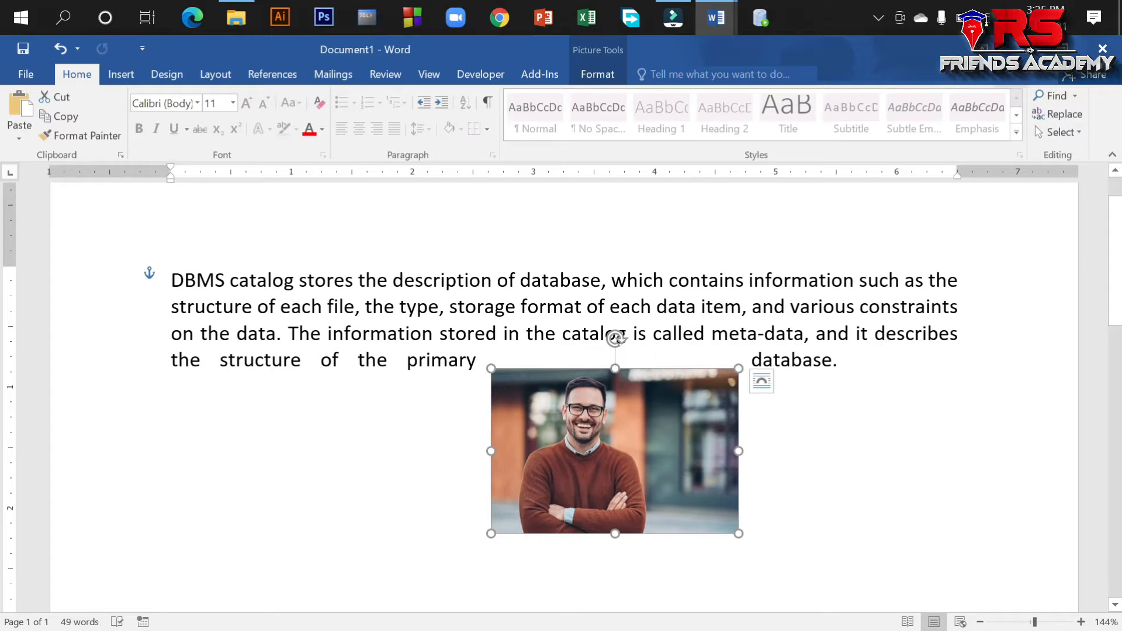
- Switch the wrapping to In Front of Text and back to Through, and place the picture in the middle of the paragraph
{"action": "left_click", "coordinate": [761, 381]}
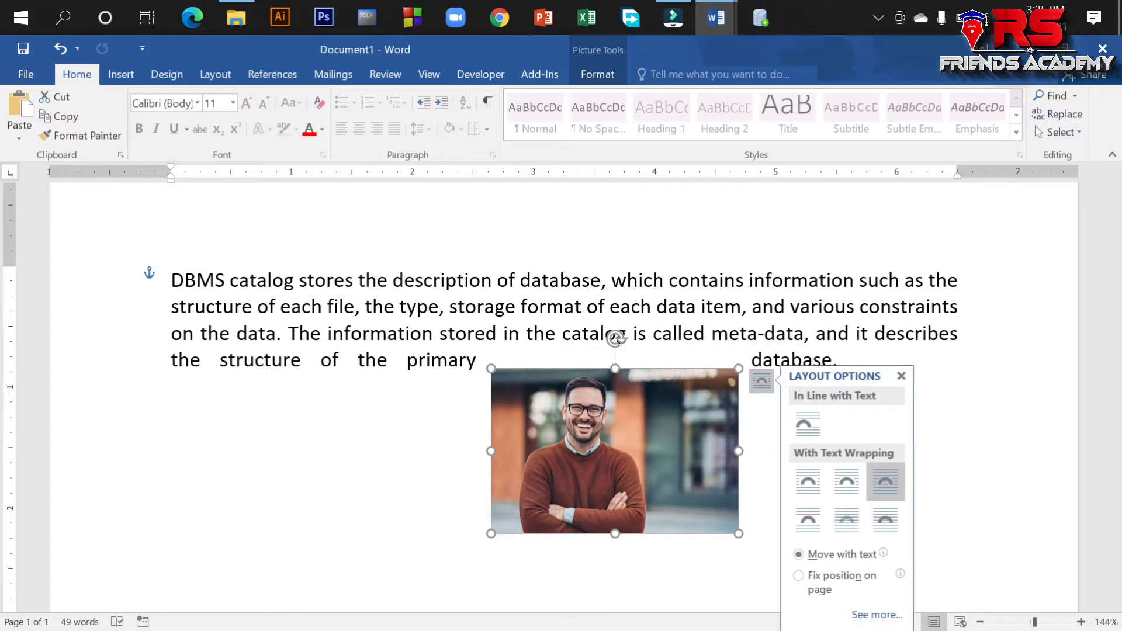
{"action": "left_click", "coordinate": [881, 534]}
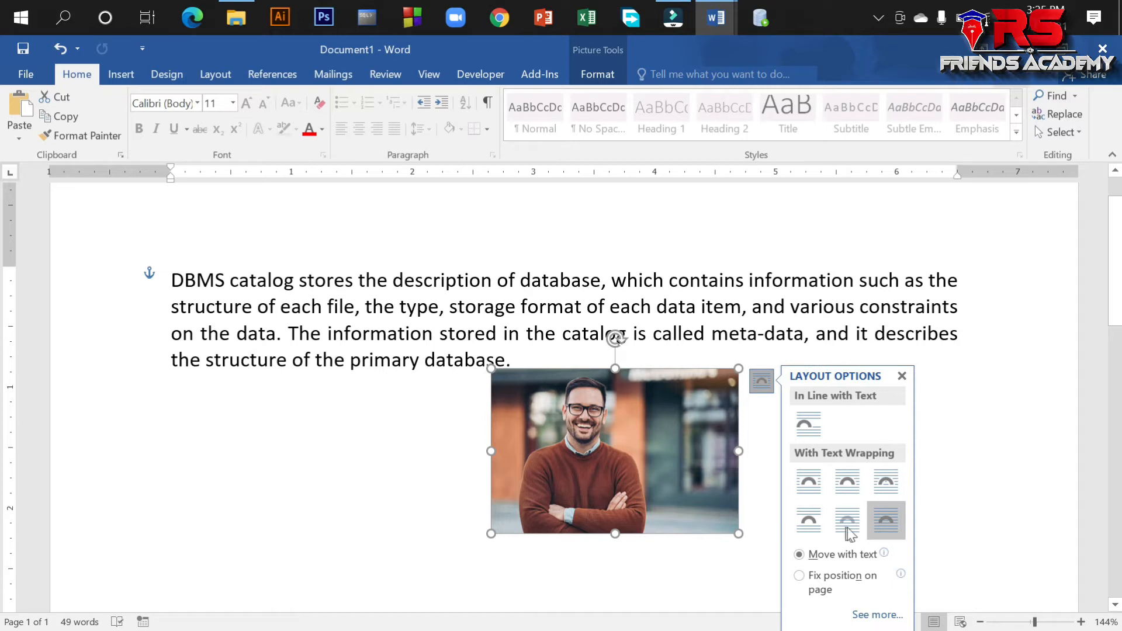
{"action": "left_click", "coordinate": [892, 478]}
{"action": "left_click_drag", "start_coordinate": [614, 336], "coordinate": [265, 295]}
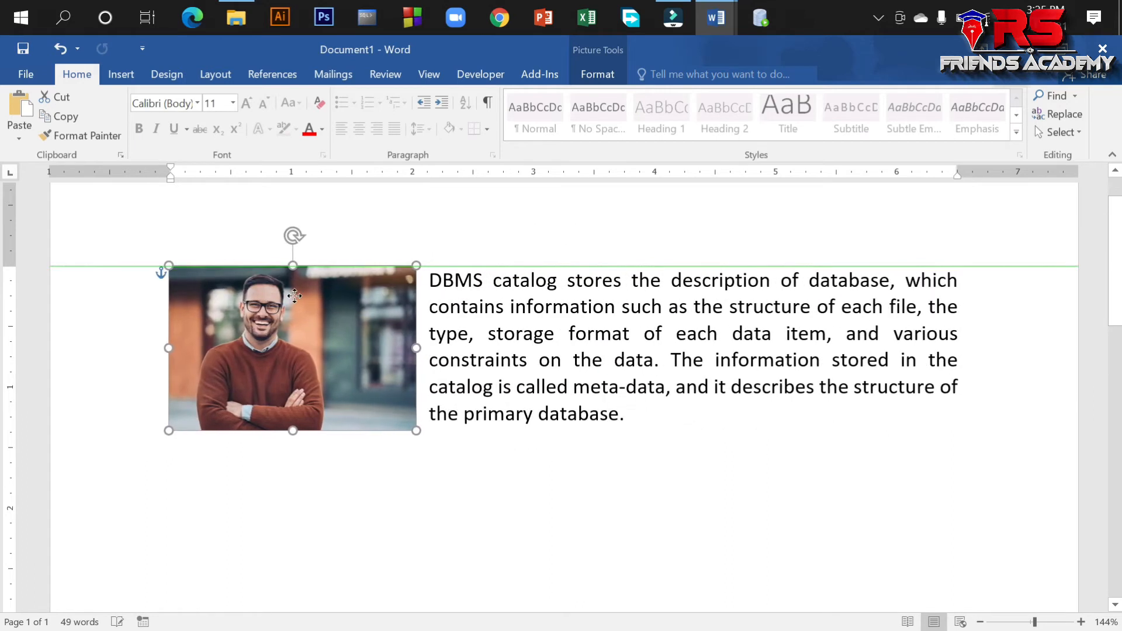
{"action": "left_click_drag", "start_coordinate": [320, 325], "coordinate": [546, 325]}
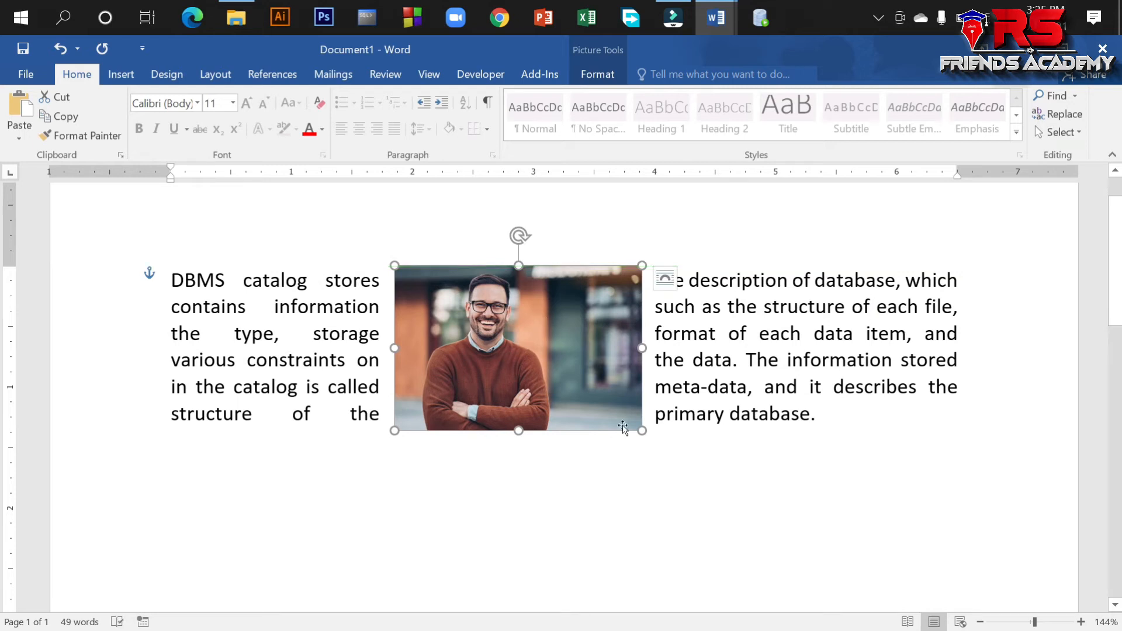
- Try adding filler text after the paragraph's last sentence to test the text flow, and undo it
{"action": "left_click", "coordinate": [821, 414]}
{"action": "type", "text": "s"}
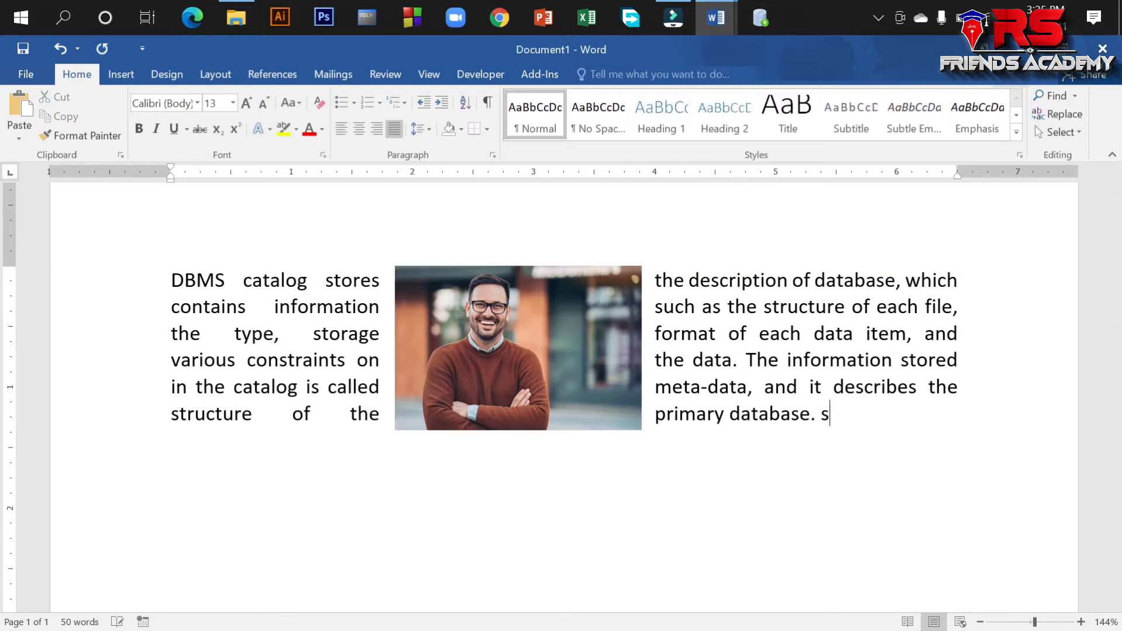
{"action": "type", "text": "lsjflkssssssssssssssssssssssssssssssssss"}
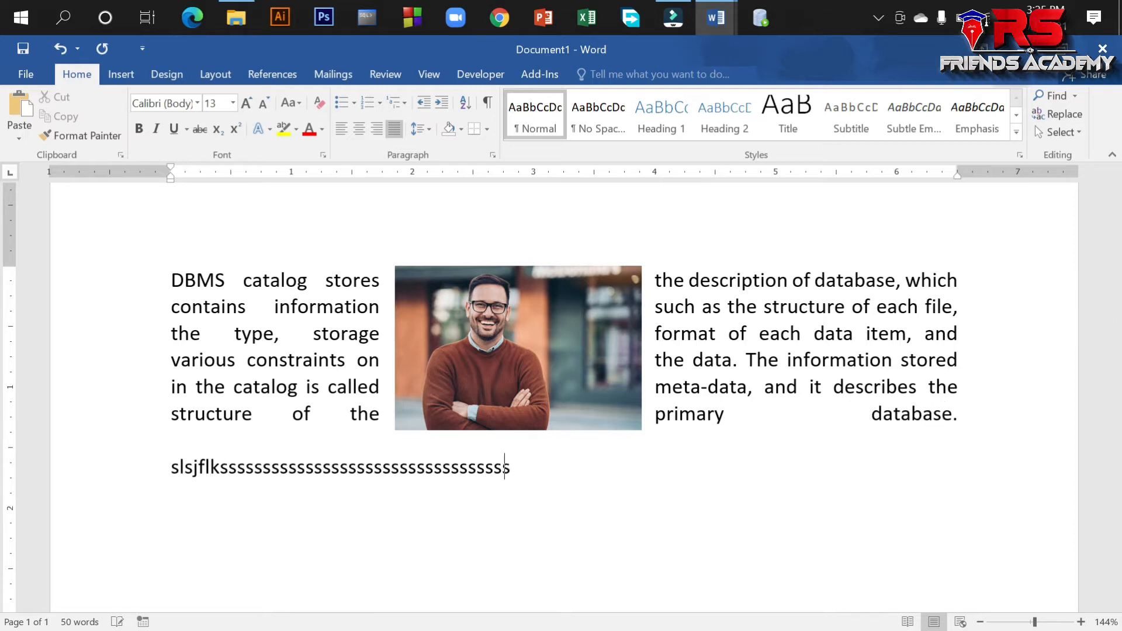
{"action": "type", "text": "ssssssssssssssssssssssssssssssssssssssssssssssssssssssssssssssss"}
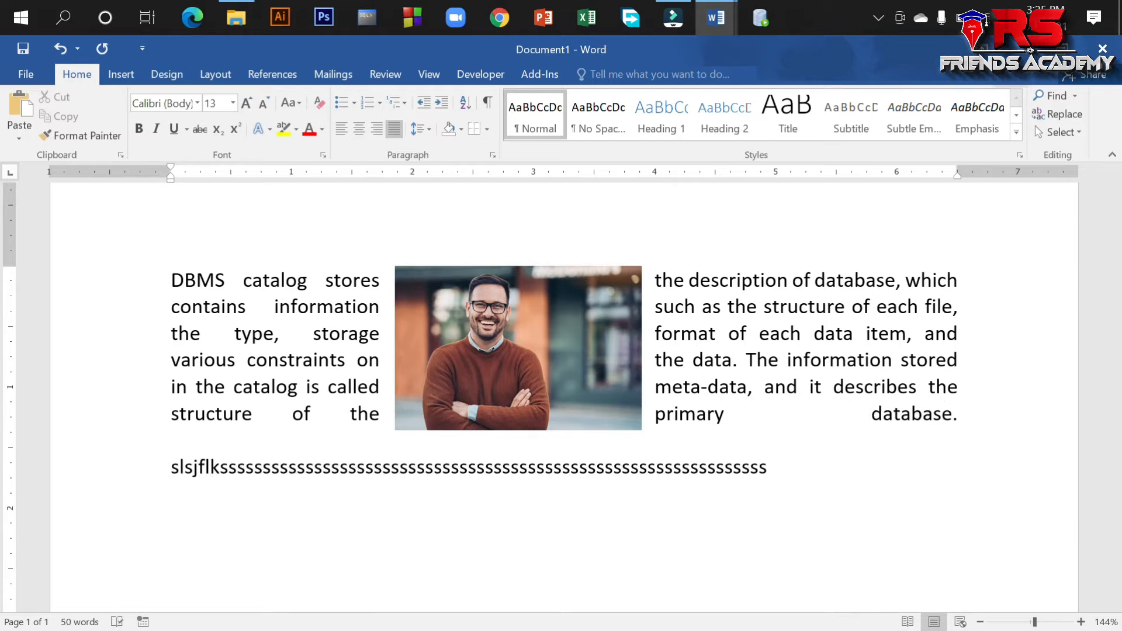
{"action": "key", "text": "ctrl+z"}
- Set the picture's wrapping to Top and Bottom and place it between the paragraph's first and second lines
{"action": "left_click", "coordinate": [535, 381]}
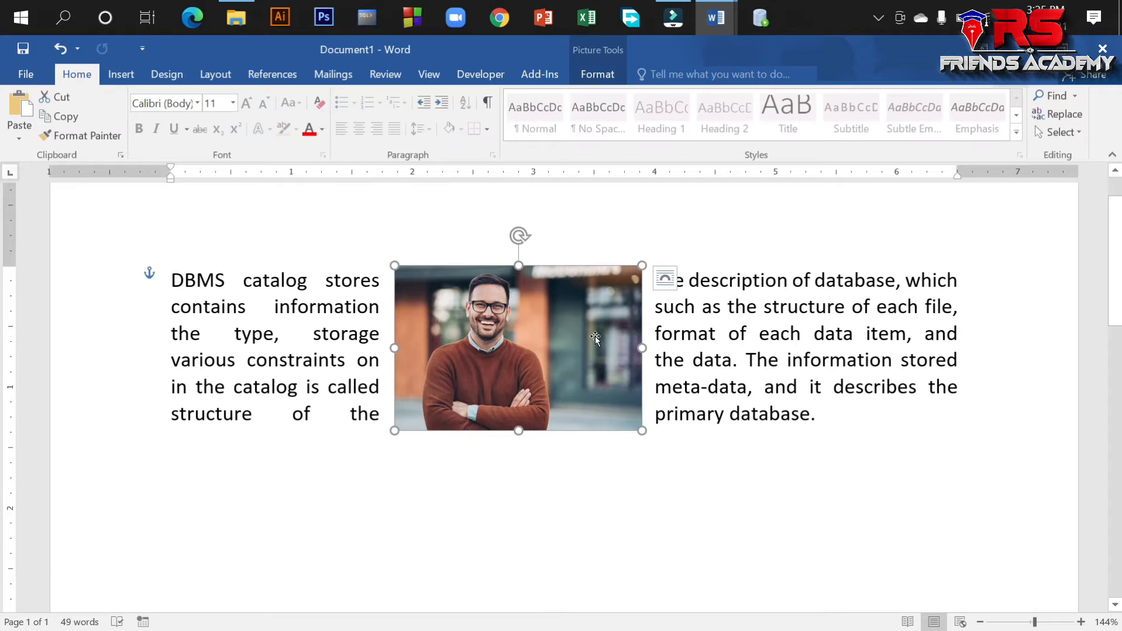
{"action": "left_click", "coordinate": [665, 280]}
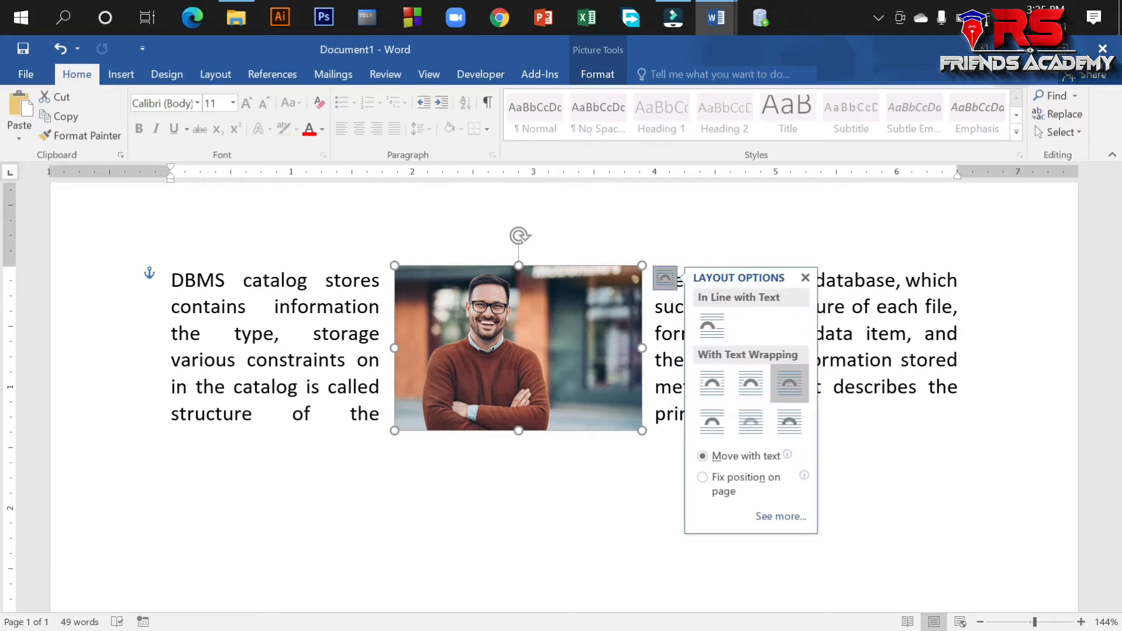
{"action": "left_click", "coordinate": [700, 430]}
{"action": "left_click_drag", "start_coordinate": [552, 378], "coordinate": [533, 417]}
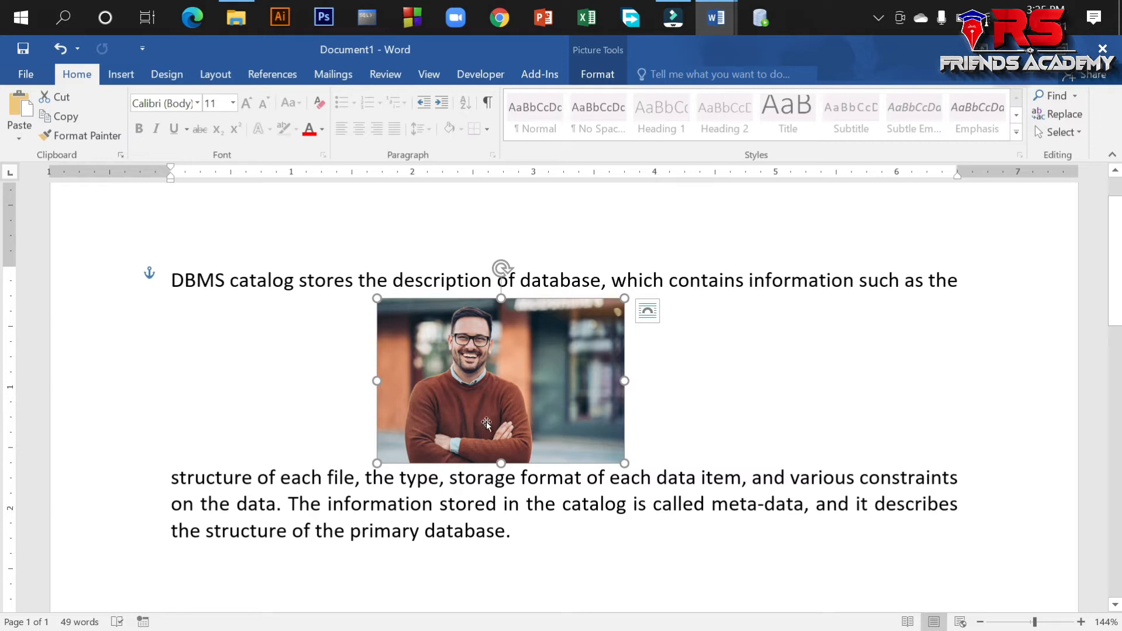
{"action": "left_click_drag", "start_coordinate": [478, 388], "coordinate": [513, 409]}
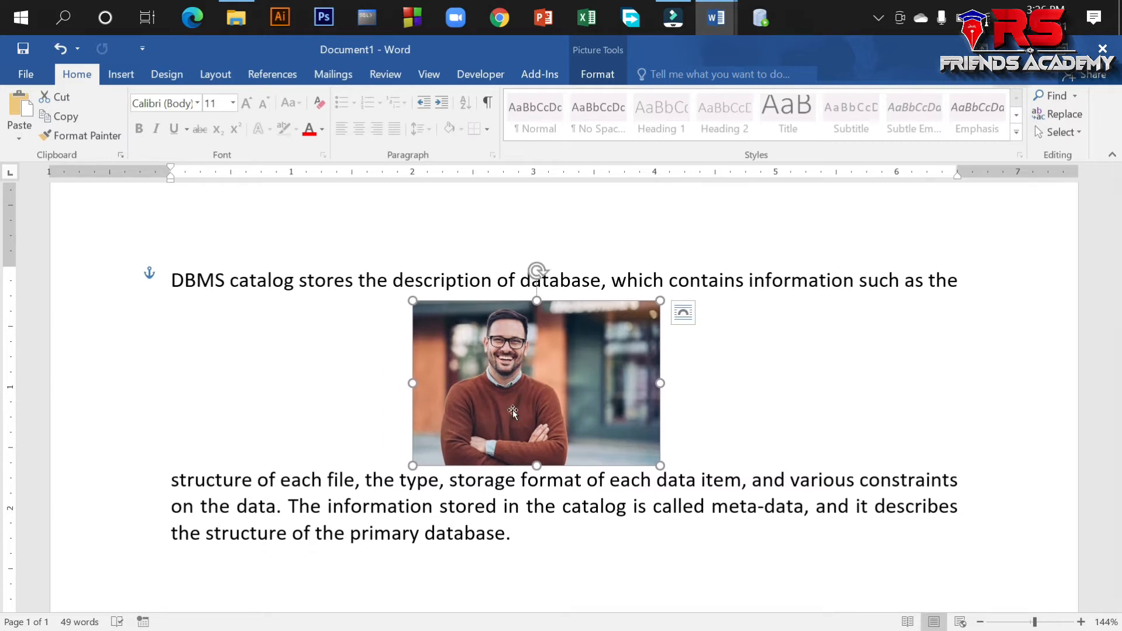
- Set the picture's wrapping to Tight and move it up into the middle of the paragraph, slightly right of center
{"action": "left_click", "coordinate": [680, 316]}
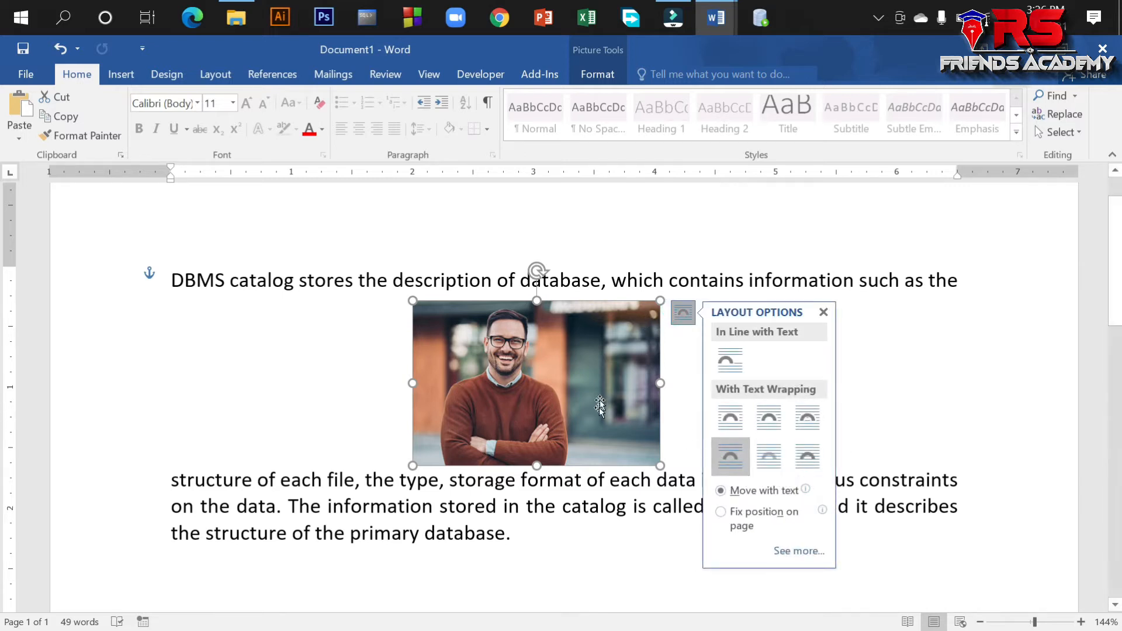
{"action": "left_click", "coordinate": [770, 415]}
{"action": "left_click_drag", "start_coordinate": [538, 375], "coordinate": [637, 325]}
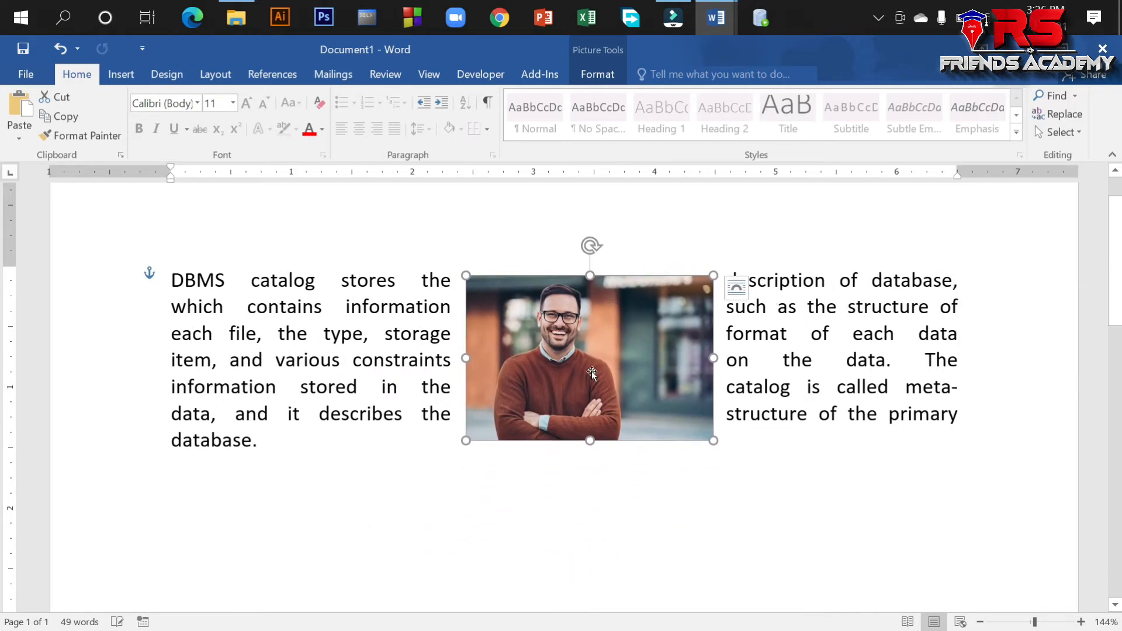
{"action": "left_click", "coordinate": [736, 298]}
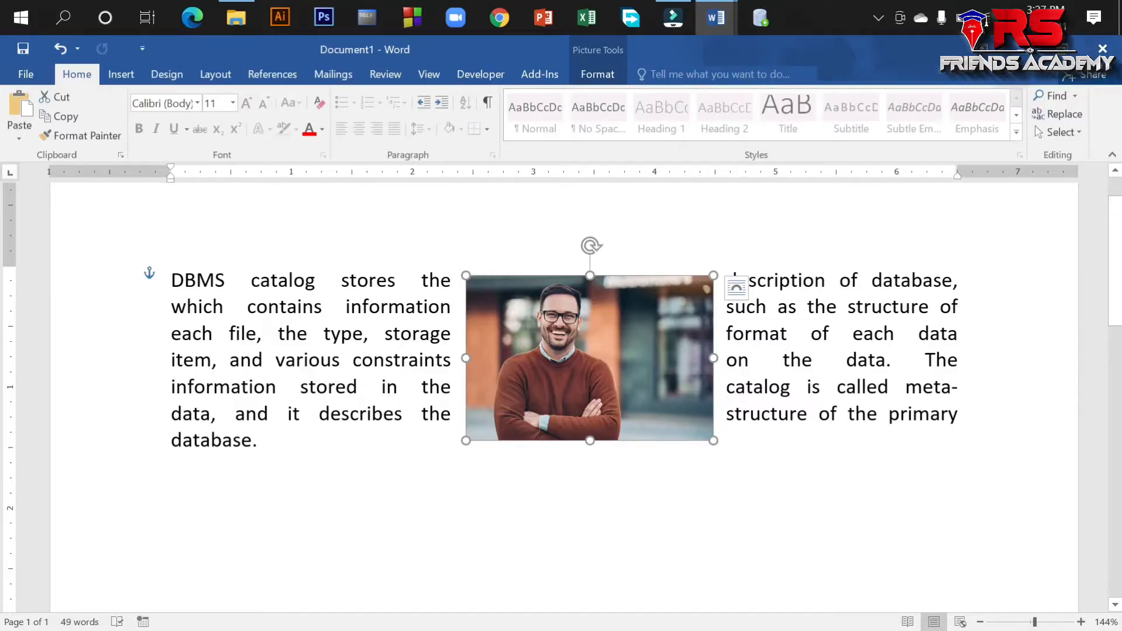
- Apply the black-framed oval picture style with a drop shadow to the picture in the paragraph
{"action": "left_click", "coordinate": [744, 339]}
{"action": "left_click", "coordinate": [588, 334]}
{"action": "left_click", "coordinate": [597, 75]}
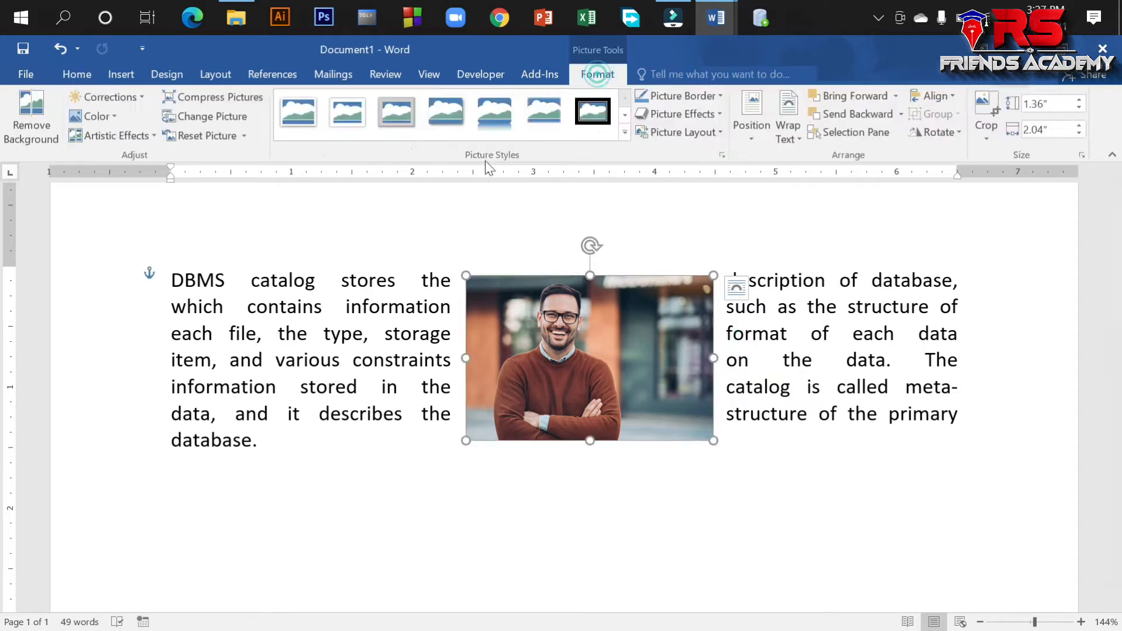
{"action": "left_click", "coordinate": [623, 129]}
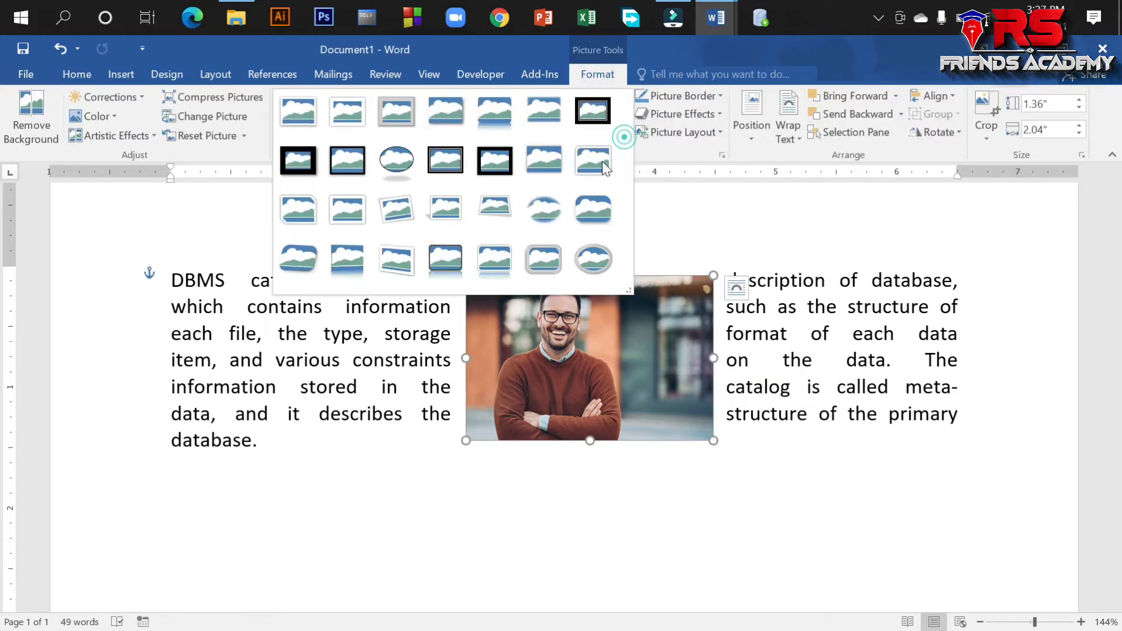
{"action": "left_click", "coordinate": [409, 166]}
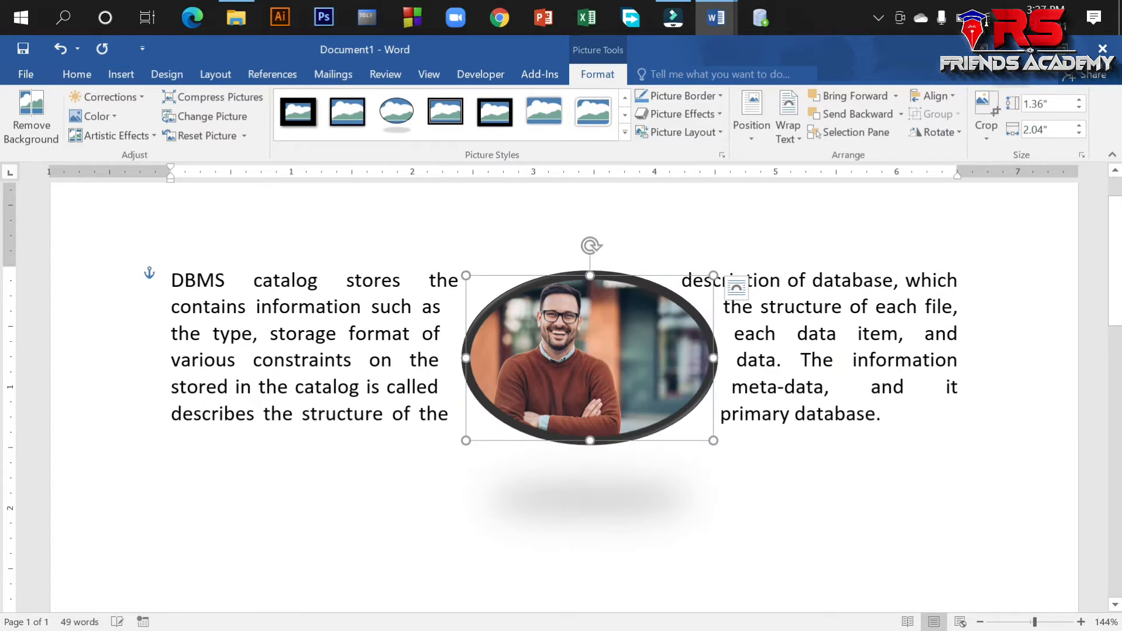
- Set the oval picture's wrapping to Square and select part of the surrounding text to show how it flows
{"action": "left_click", "coordinate": [736, 287]}
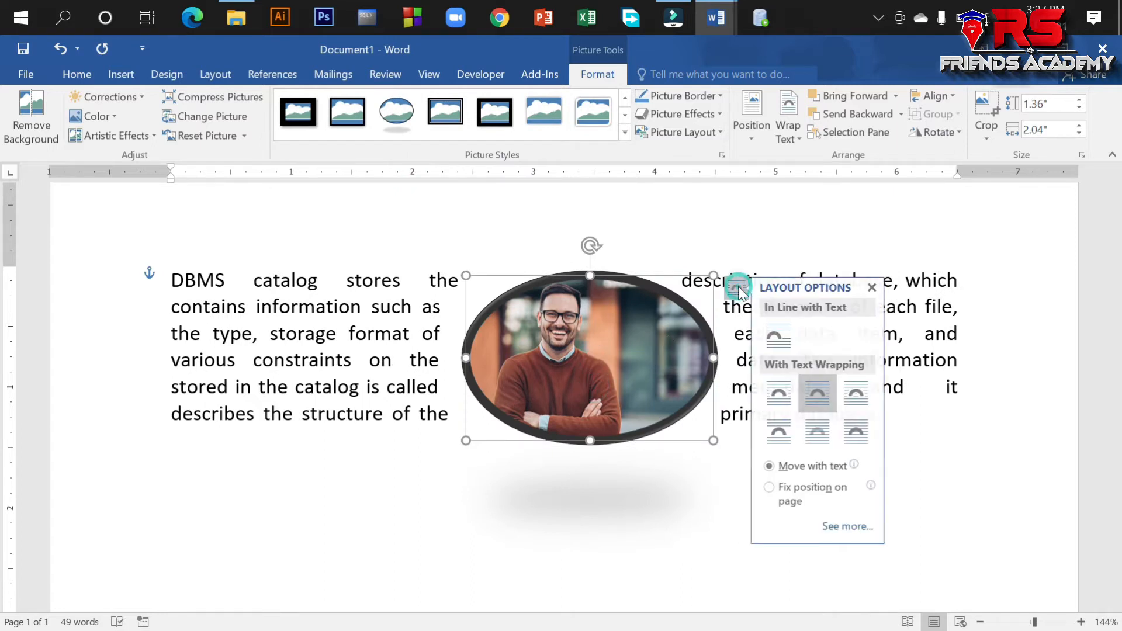
{"action": "left_click", "coordinate": [783, 393]}
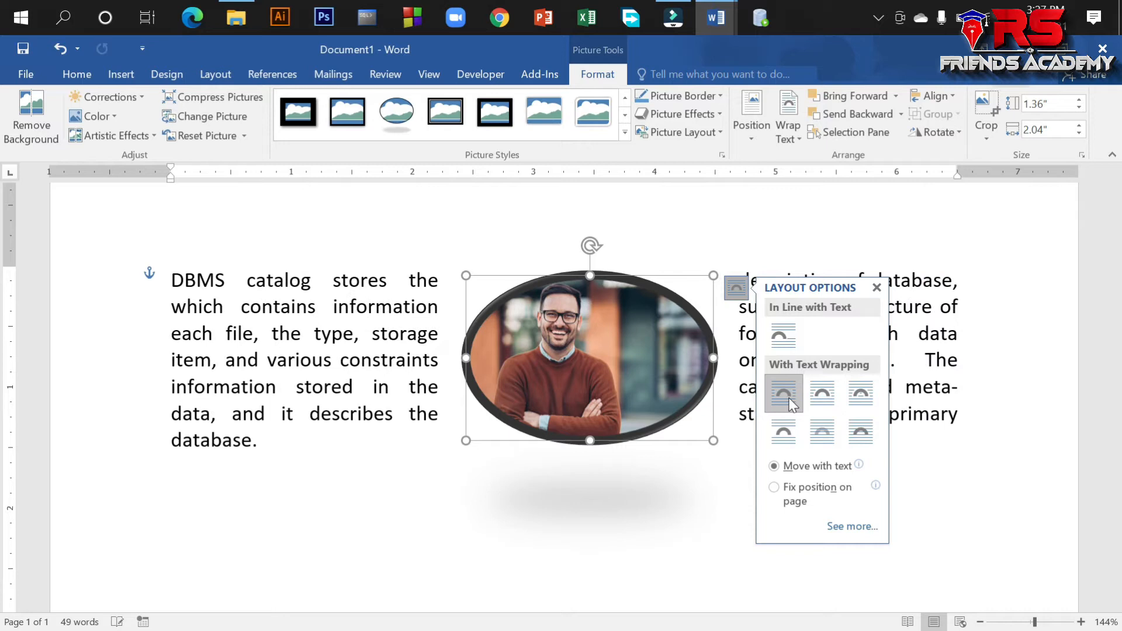
{"action": "left_click", "coordinate": [172, 464]}
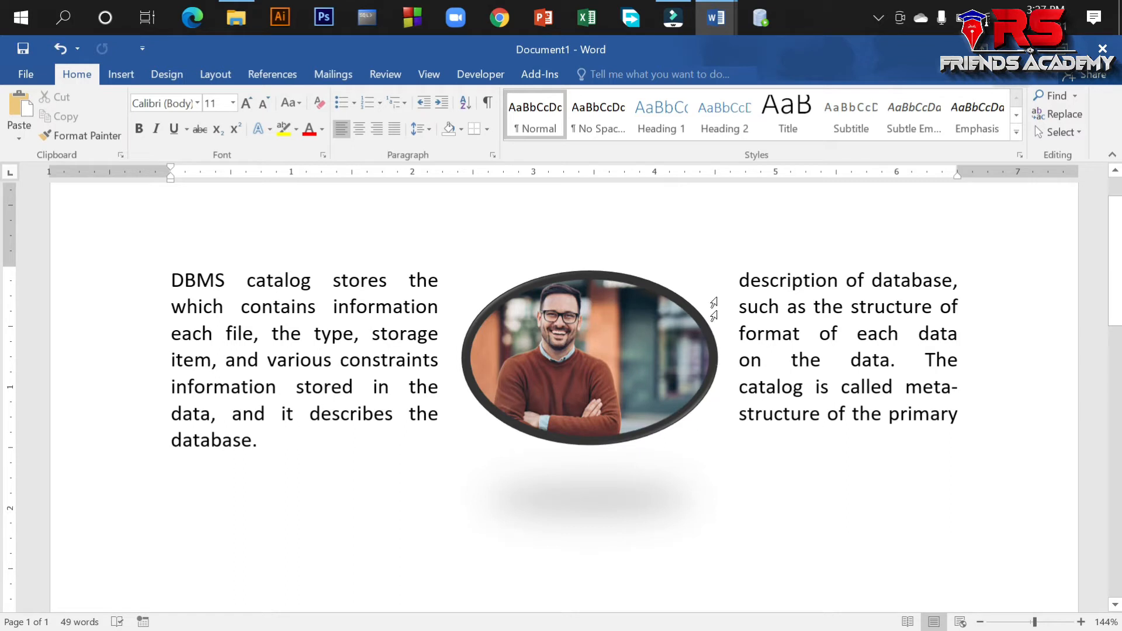
{"action": "left_click_drag", "start_coordinate": [410, 281], "coordinate": [435, 334]}
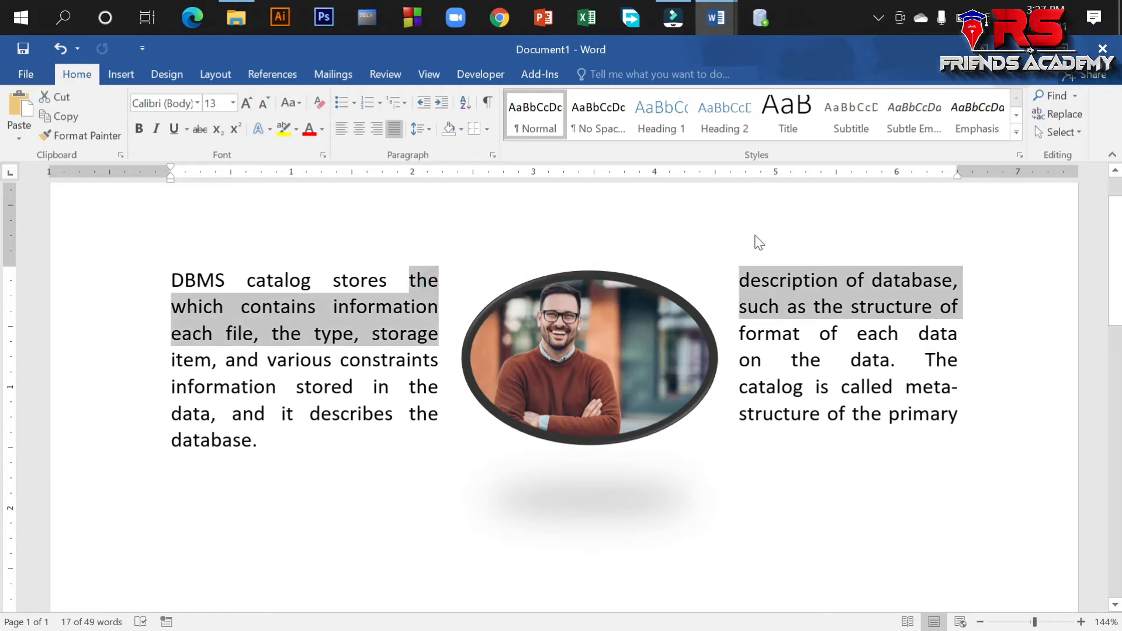
- Open the oval picture's layout options to compare the Square and Tight wrapping choices
{"action": "left_click", "coordinate": [734, 303]}
{"action": "left_click", "coordinate": [594, 368]}
{"action": "left_click", "coordinate": [742, 289]}
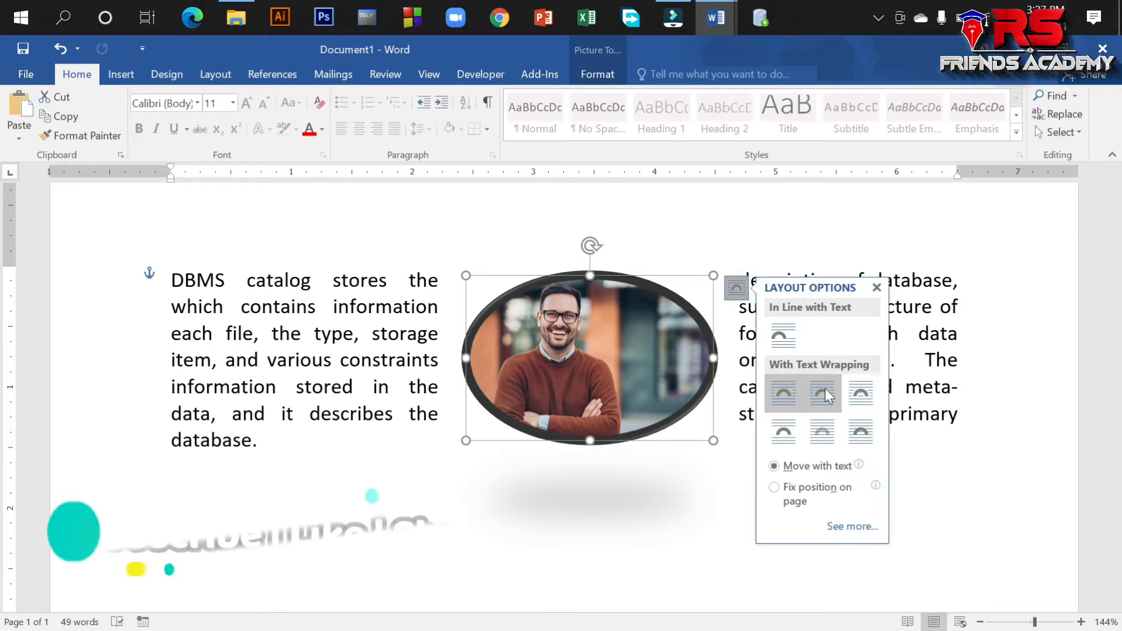
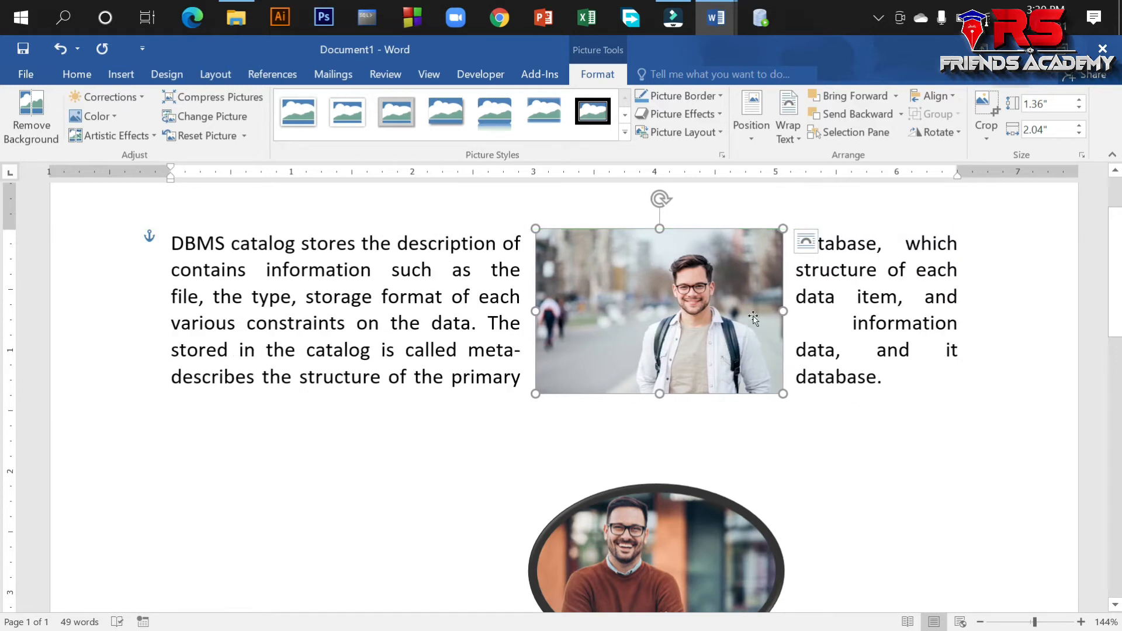
- Move the rectangular picture to the middle of the paragraph and set its wrapping to In Front of Text
{"action": "left_click_drag", "start_coordinate": [711, 339], "coordinate": [636, 341]}
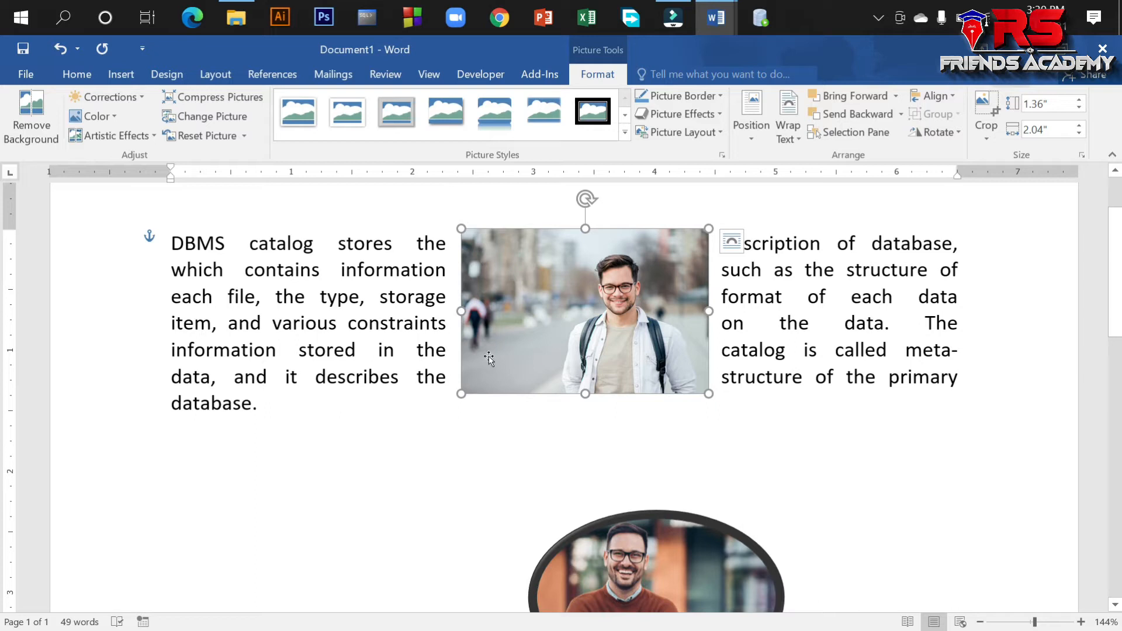
{"action": "left_click", "coordinate": [730, 241]}
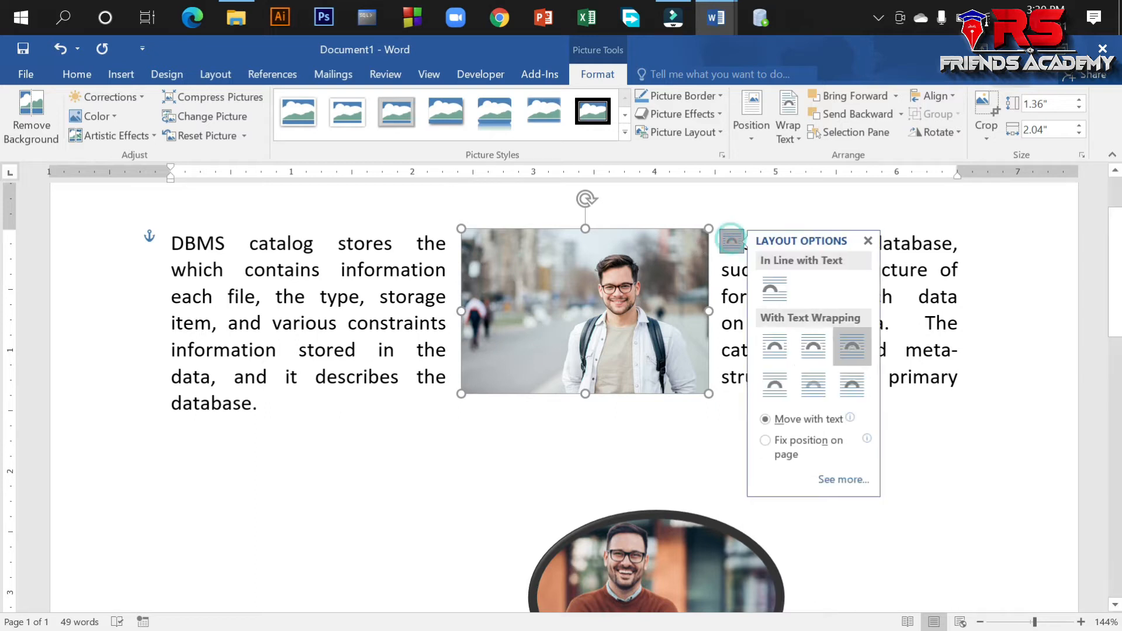
{"action": "left_click", "coordinate": [854, 383]}
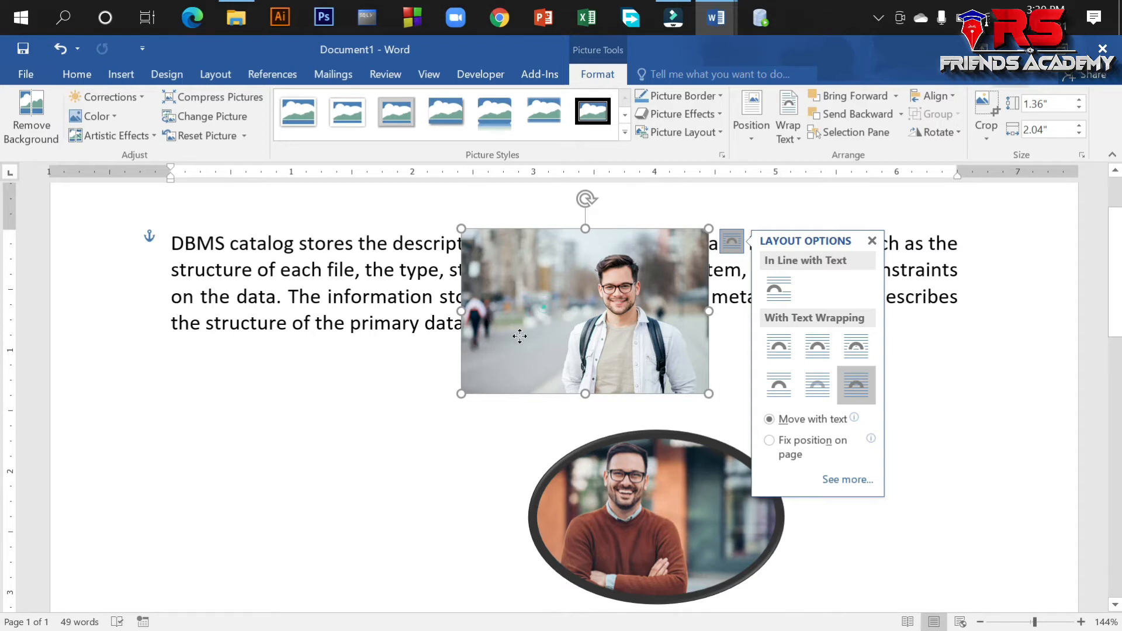
- Place the rectangular picture below the paragraph, remove the oval picture and select the remaining one
{"action": "key", "text": "ctrl+z"}
{"action": "left_click", "coordinate": [751, 549]}
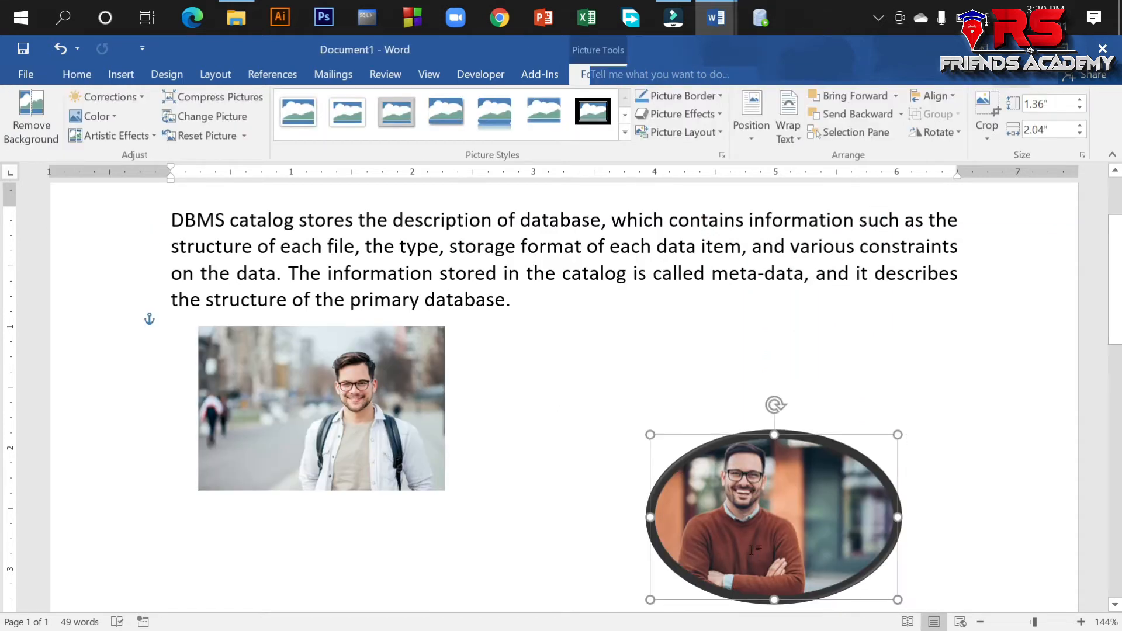
{"action": "key", "text": "ctrl+z"}
{"action": "left_click", "coordinate": [351, 458]}
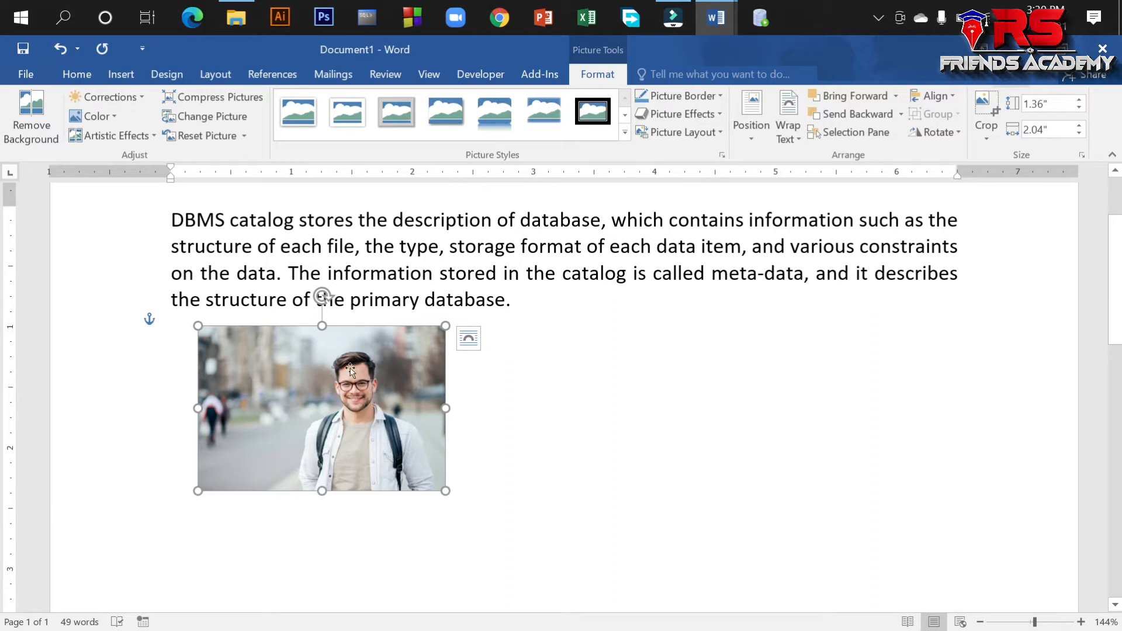
- Increase the picture's height step by step to 1.9 inches, keeping its proportions
{"action": "left_click", "coordinate": [129, 74]}
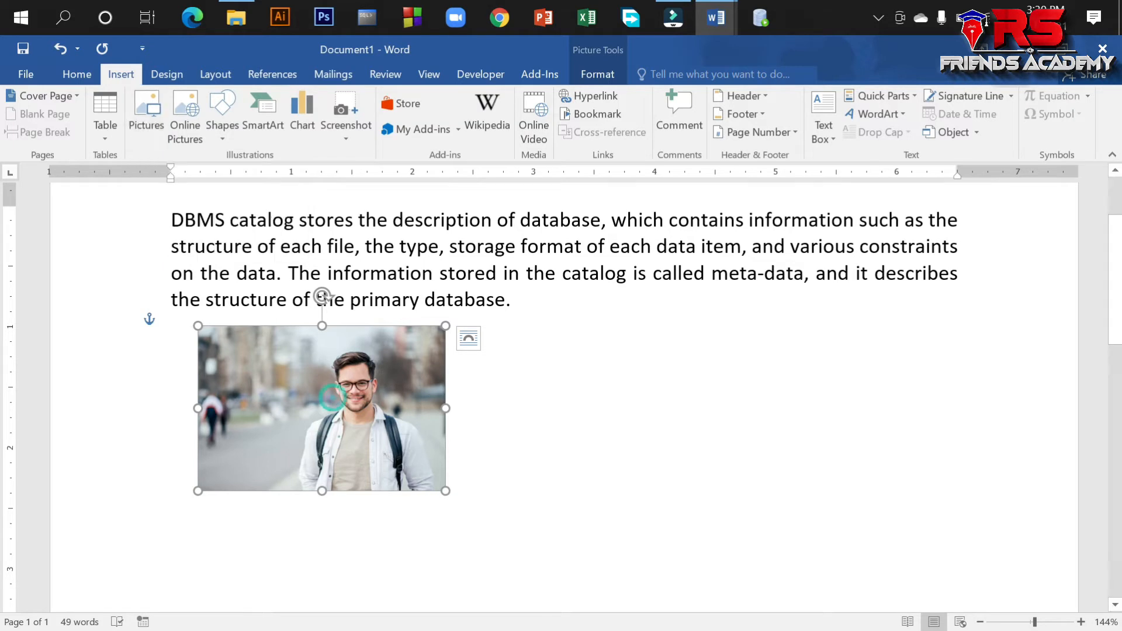
{"action": "left_click", "coordinate": [596, 74]}
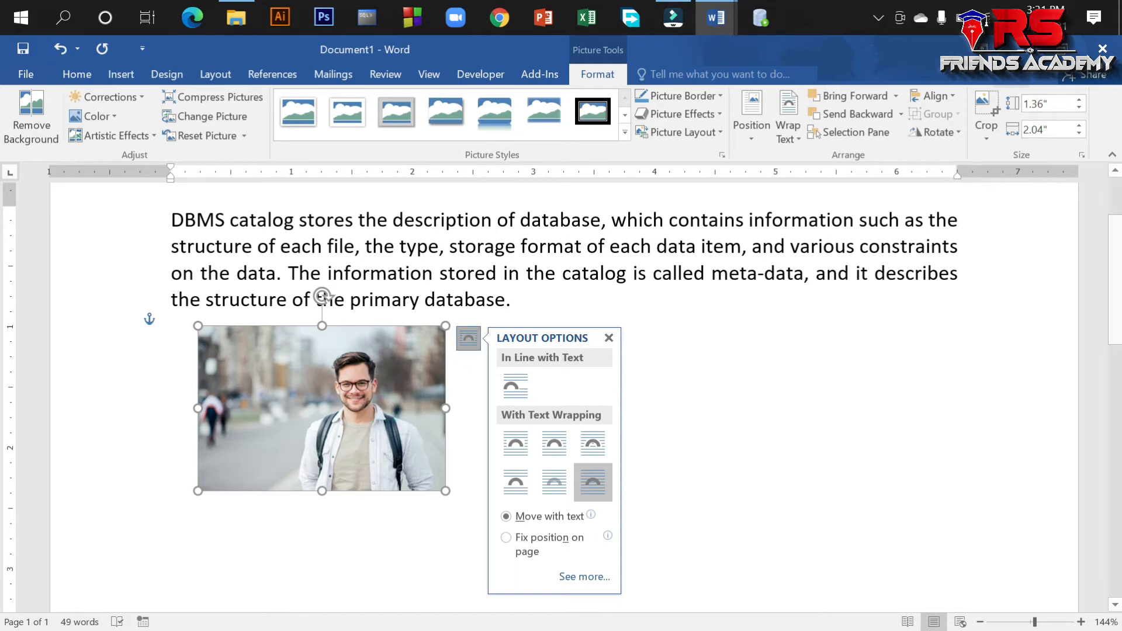
{"action": "left_click", "coordinate": [1048, 112]}
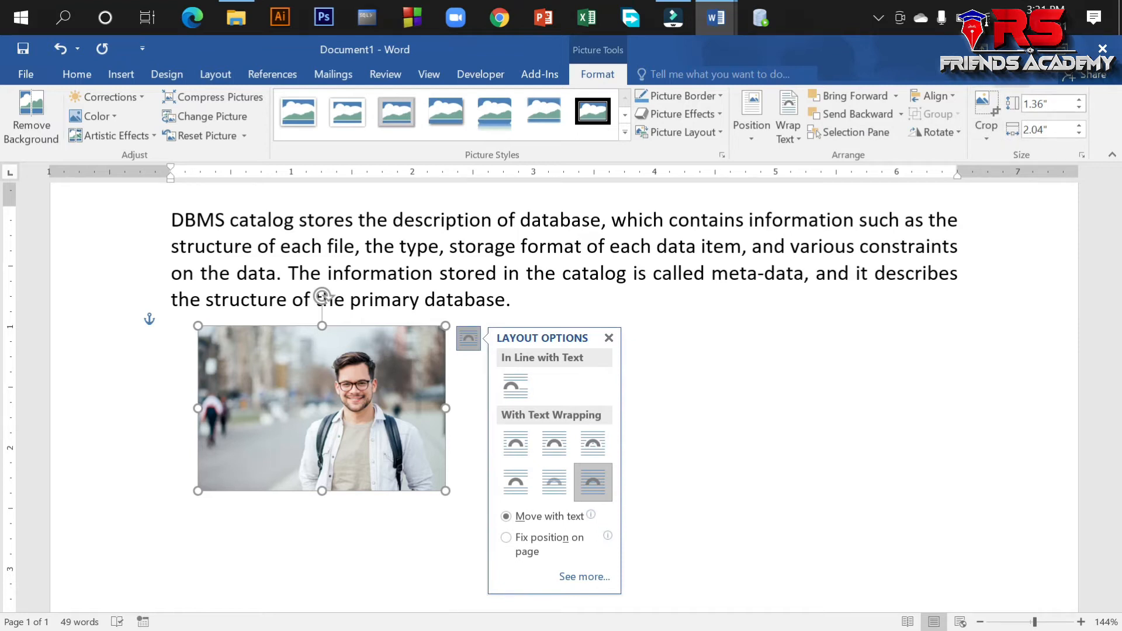
{"action": "left_click", "coordinate": [1079, 99]}
{"action": "left_click", "coordinate": [1079, 100]}
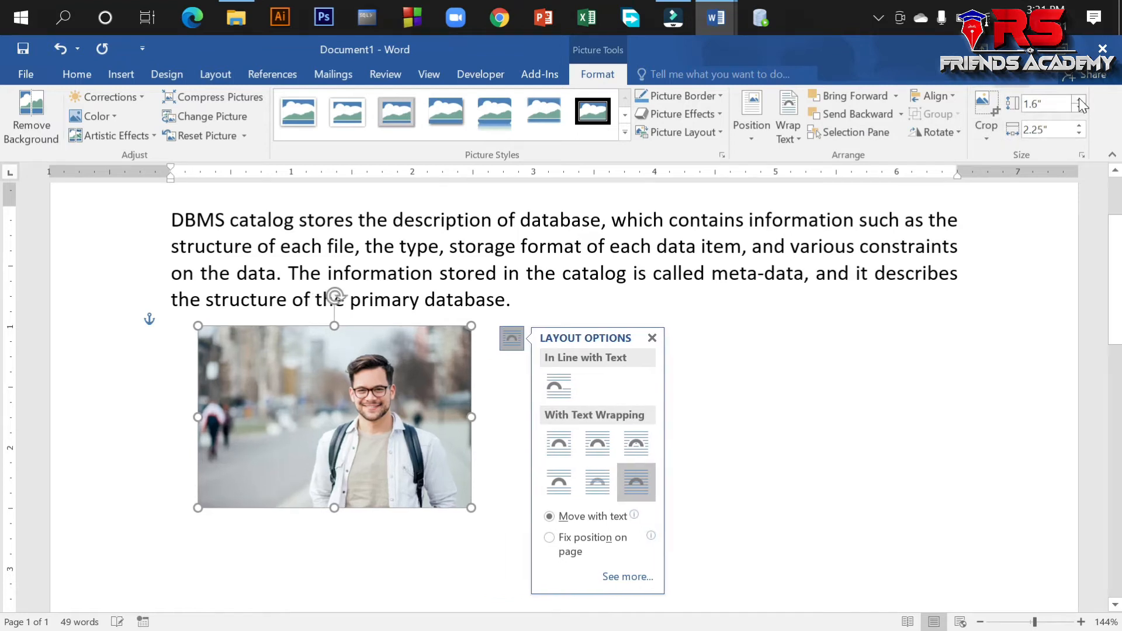
{"action": "left_click", "coordinate": [1078, 100]}
{"action": "left_click", "coordinate": [1079, 100]}
{"action": "left_click", "coordinate": [1078, 100]}
{"action": "left_click", "coordinate": [1078, 100]}
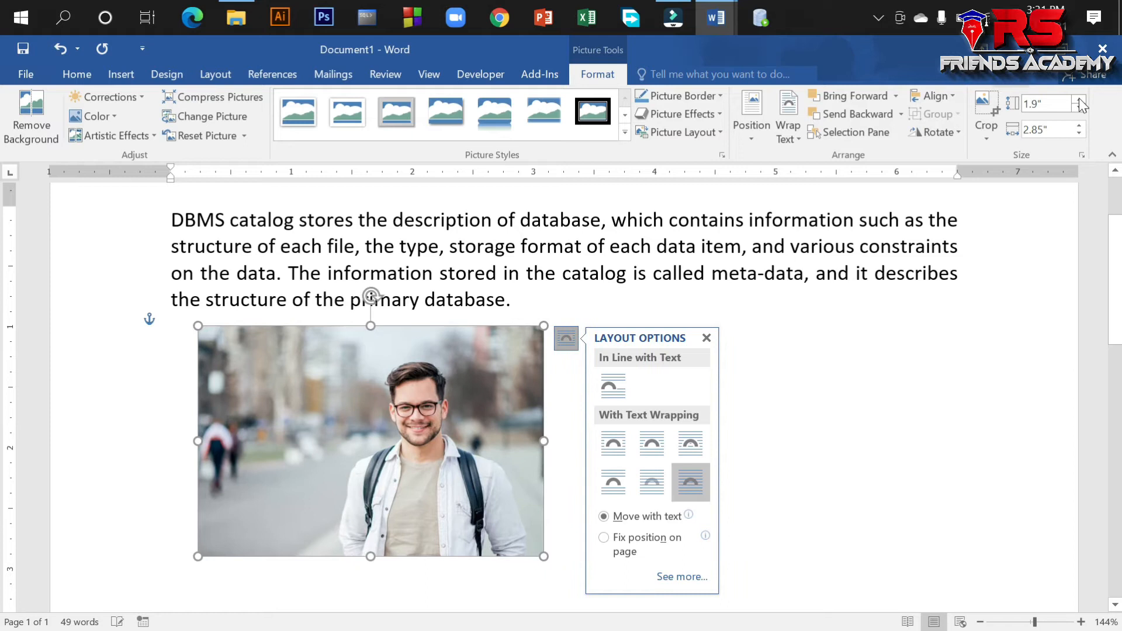
- Reduce the picture's width step by step to 2.5 inches, keeping its proportions
{"action": "left_click", "coordinate": [1079, 133]}
{"action": "left_click", "coordinate": [1079, 132]}
{"action": "left_click", "coordinate": [1079, 132]}
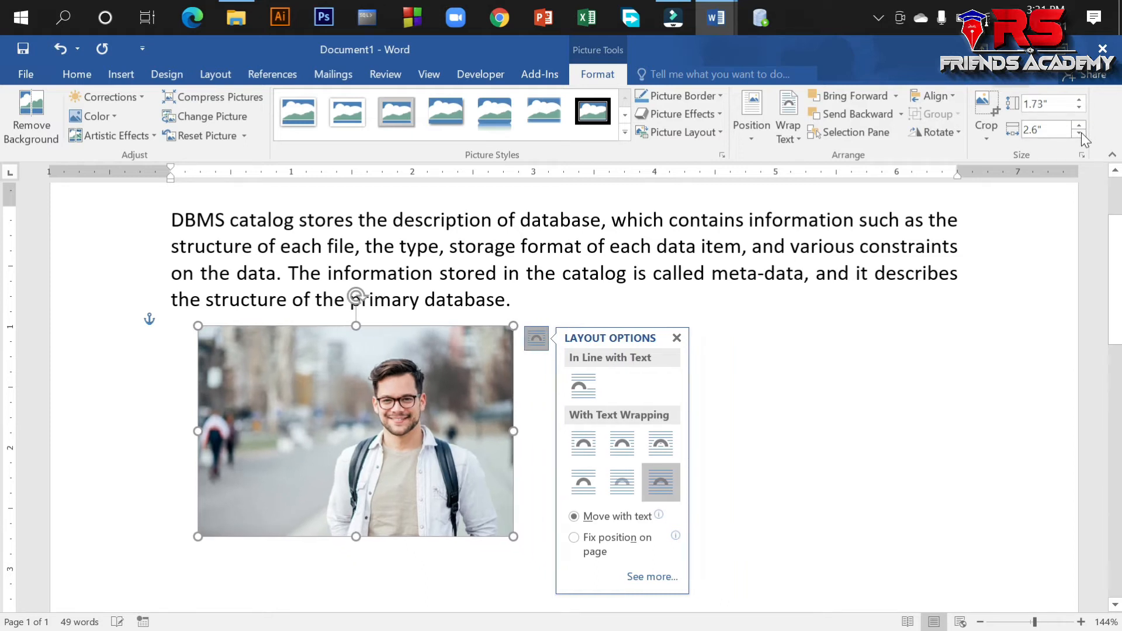
{"action": "left_click", "coordinate": [1079, 132]}
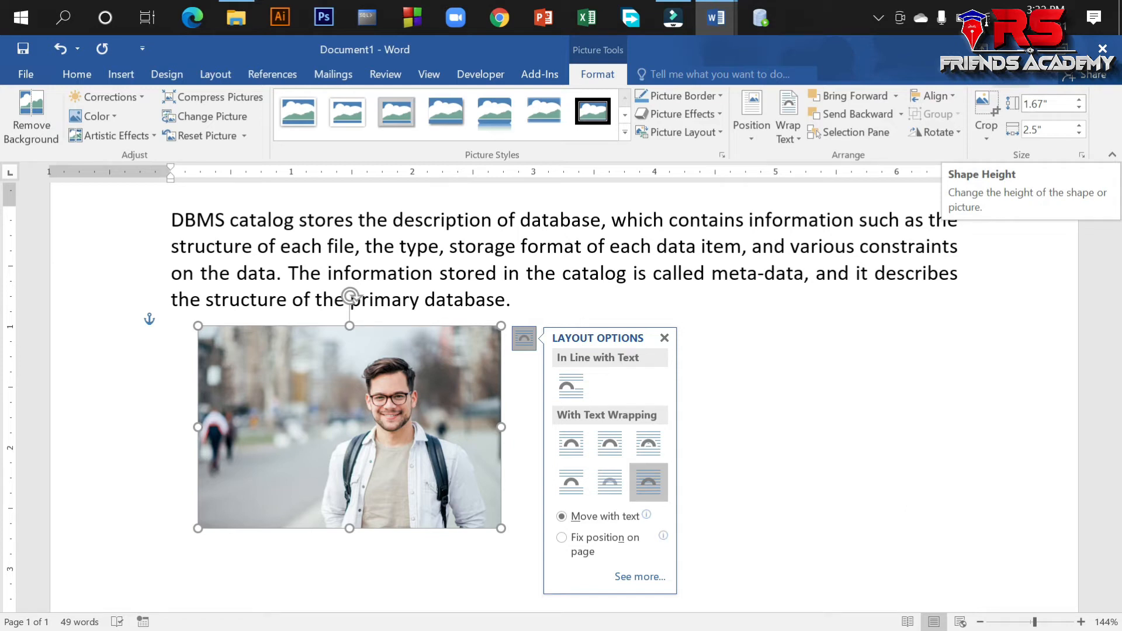
- Set the picture's height to 6 inches
{"action": "left_click", "coordinate": [1050, 108]}
{"action": "type", "text": "6"}
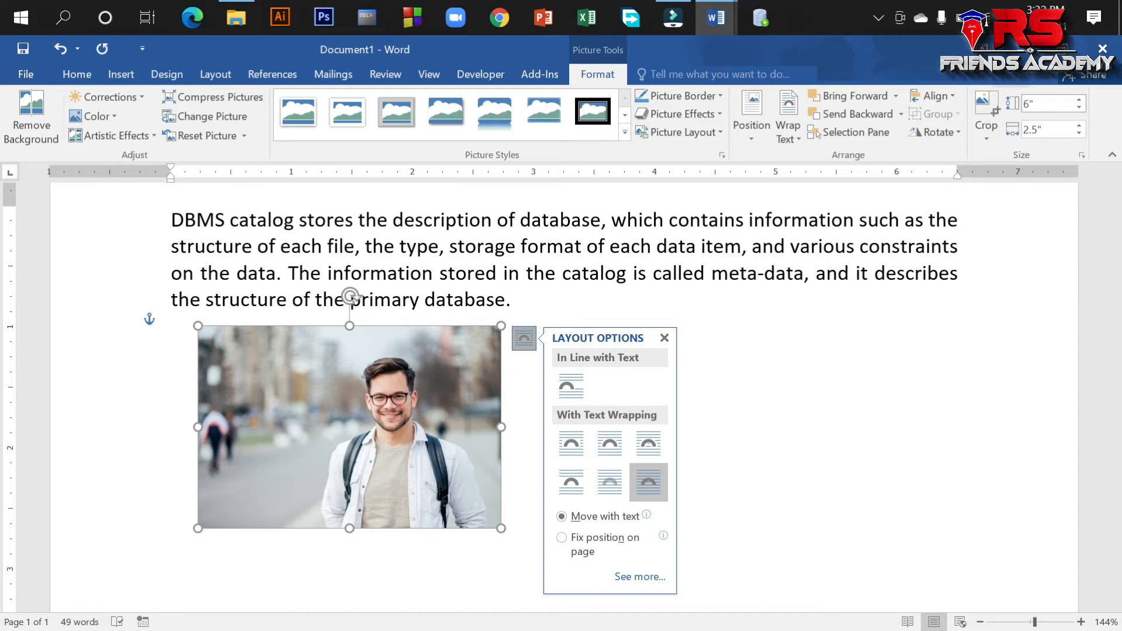
{"action": "key", "text": "Return"}
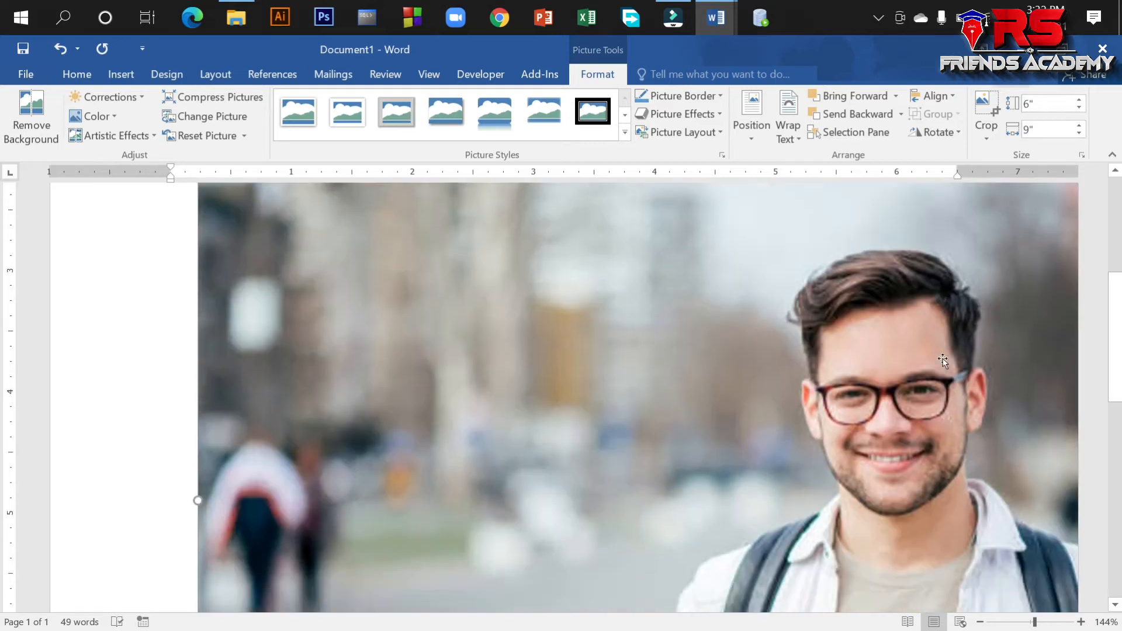
- Reposition the enlarged picture on the page so it overlaps the paragraph's lower lines
{"action": "scroll", "coordinate": [943, 360], "scroll_direction": "down", "scroll_amount": 3}
{"action": "left_click_drag", "start_coordinate": [940, 364], "coordinate": [883, 373]}
{"action": "scroll", "coordinate": [882, 372], "scroll_direction": "down", "scroll_amount": 7, "text": "ctrl"}
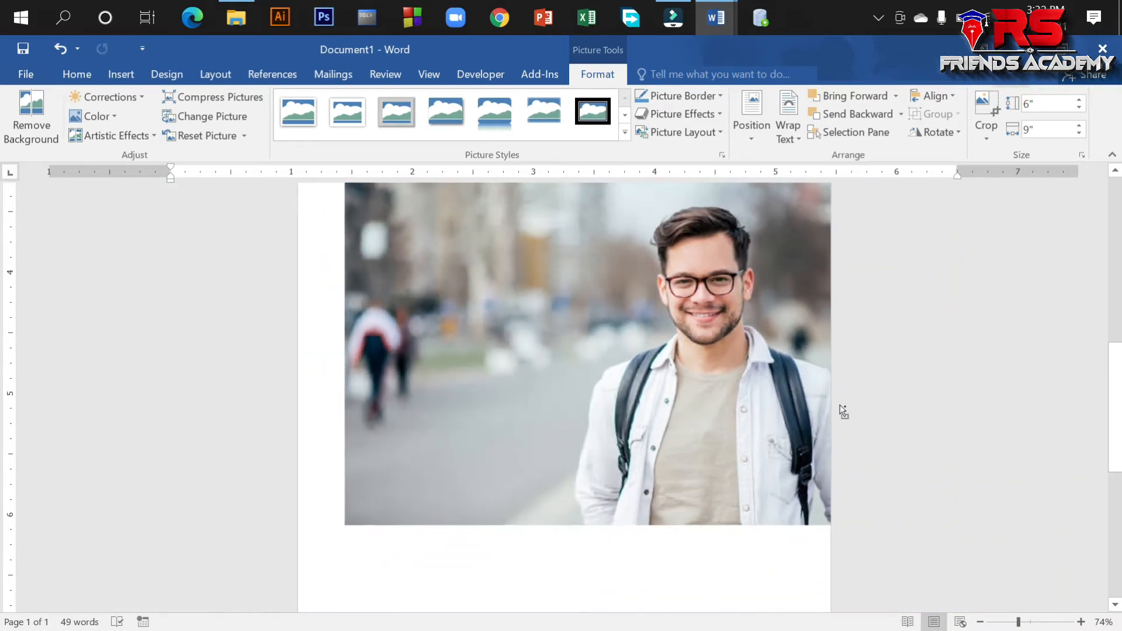
{"action": "left_click_drag", "start_coordinate": [730, 429], "coordinate": [687, 433]}
{"action": "left_click_drag", "start_coordinate": [419, 398], "coordinate": [485, 363]}
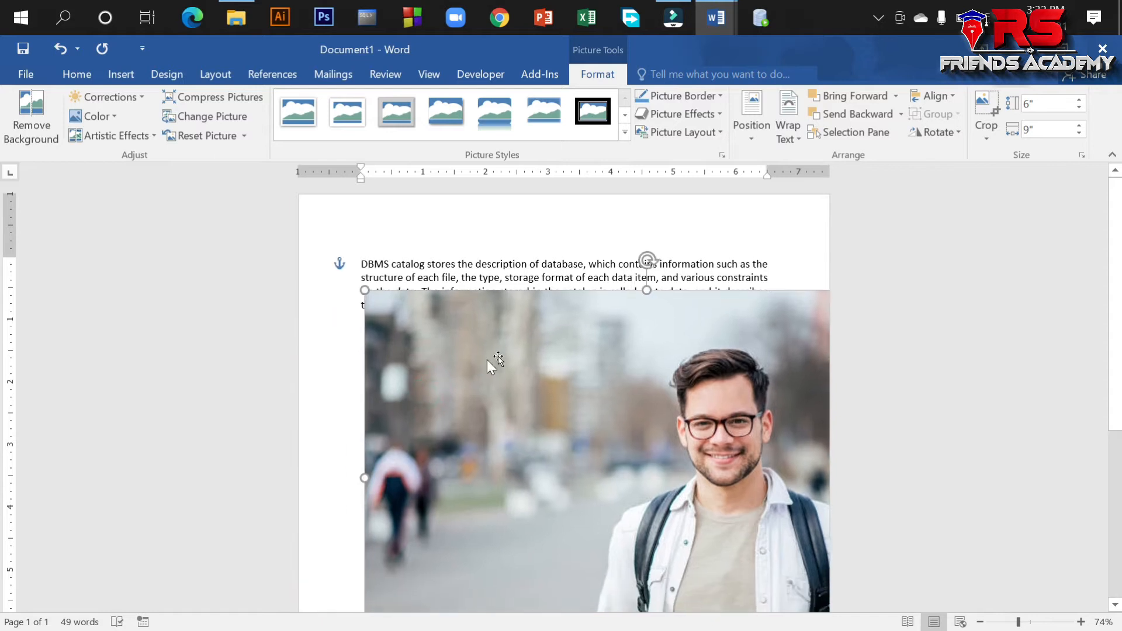
- Reduce the picture's height step by step to 3.8 inches and move the picture clear below the paragraph
{"action": "left_click", "coordinate": [1078, 106]}
{"action": "left_click", "coordinate": [1078, 107]}
{"action": "left_click", "coordinate": [1078, 106]}
{"action": "left_click", "coordinate": [1078, 107]}
{"action": "left_click", "coordinate": [1078, 107]}
{"action": "left_click", "coordinate": [1078, 107]}
{"action": "left_click", "coordinate": [1078, 106]}
{"action": "left_click", "coordinate": [1078, 107]}
{"action": "left_click", "coordinate": [1078, 107]}
{"action": "left_click", "coordinate": [1078, 106]}
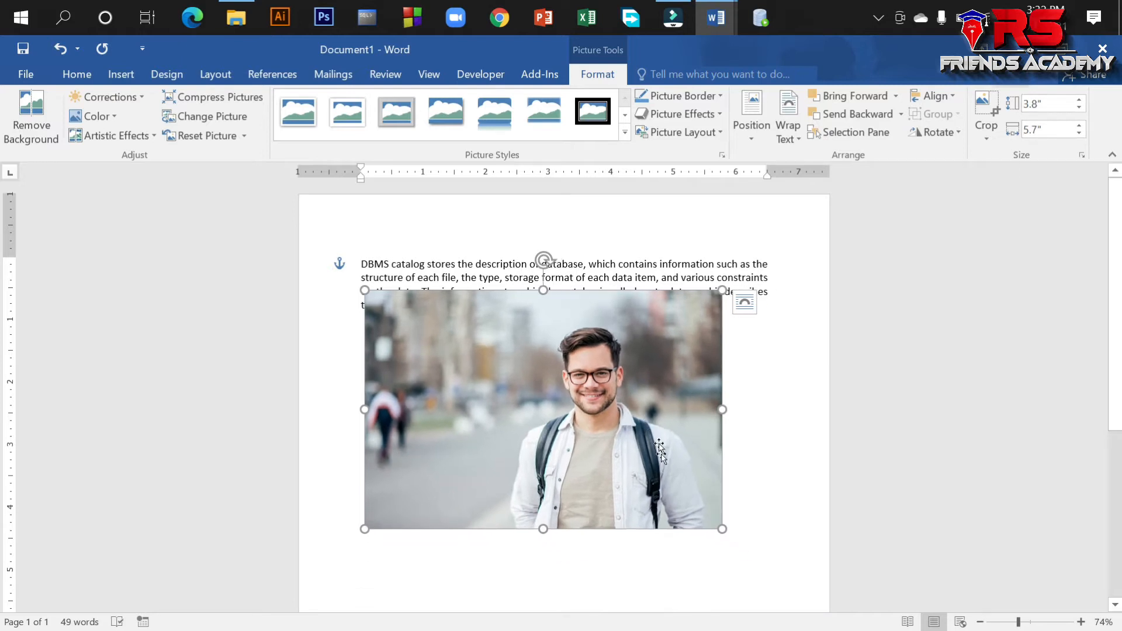
{"action": "left_click_drag", "start_coordinate": [668, 452], "coordinate": [696, 495]}
{"action": "scroll", "coordinate": [656, 416], "scroll_direction": "down", "scroll_amount": 2}
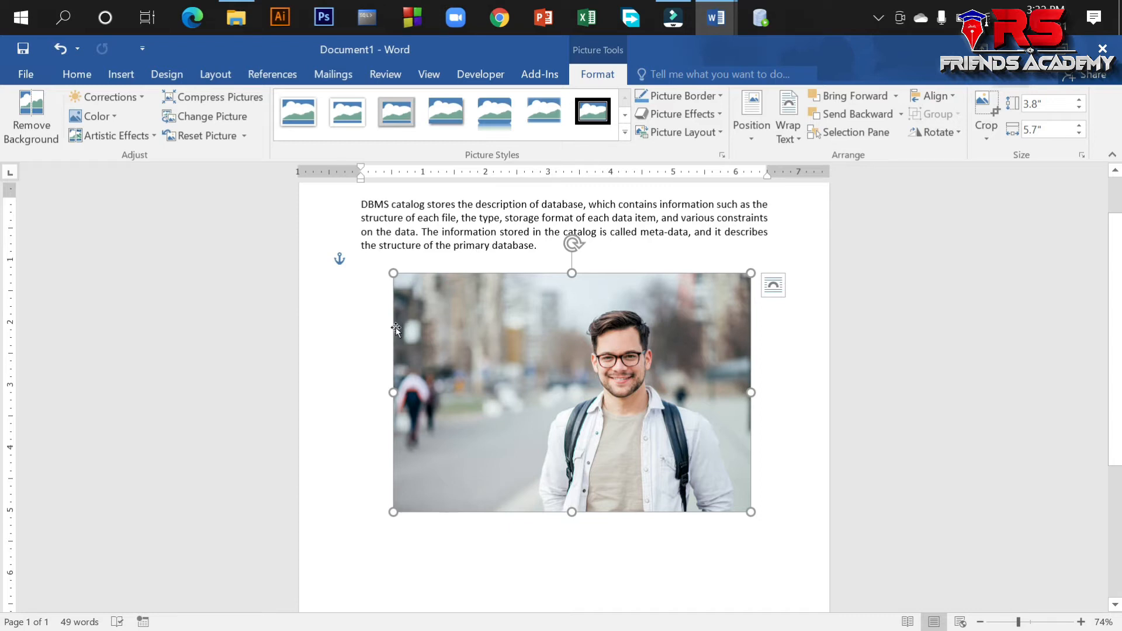
- Resize the picture freehand from its sides and corners to about 1.95 inches high and 2.84 inches wide
{"action": "left_click_drag", "start_coordinate": [393, 392], "coordinate": [512, 392]}
{"action": "left_click_drag", "start_coordinate": [718, 327], "coordinate": [678, 351]}
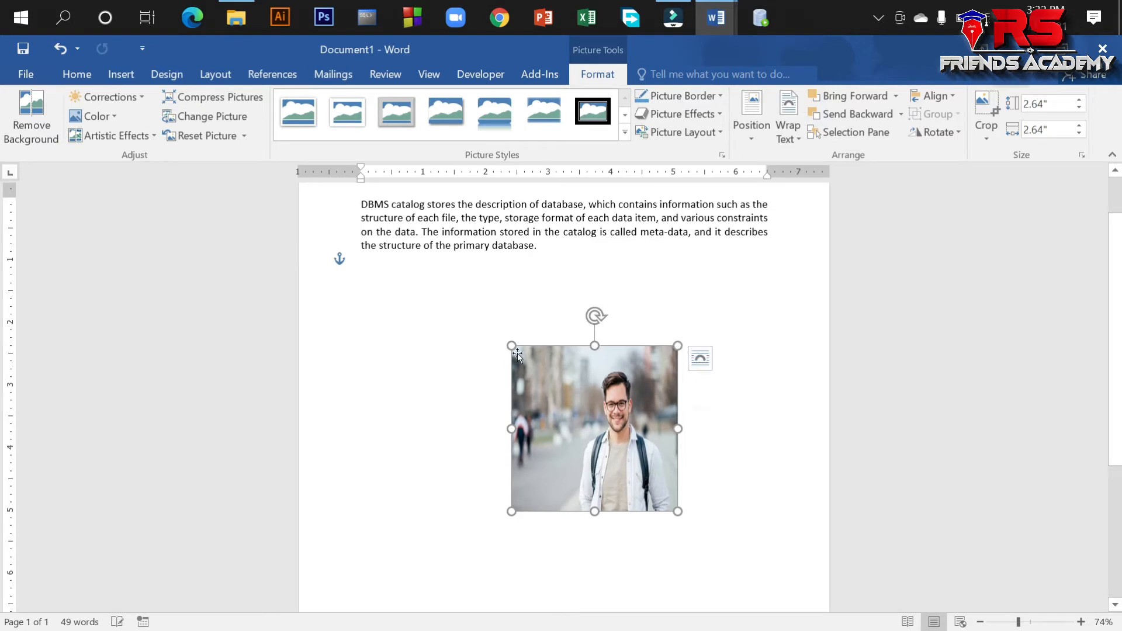
{"action": "left_click_drag", "start_coordinate": [678, 511], "coordinate": [690, 381]}
{"action": "left_click_drag", "start_coordinate": [601, 346], "coordinate": [601, 293]}
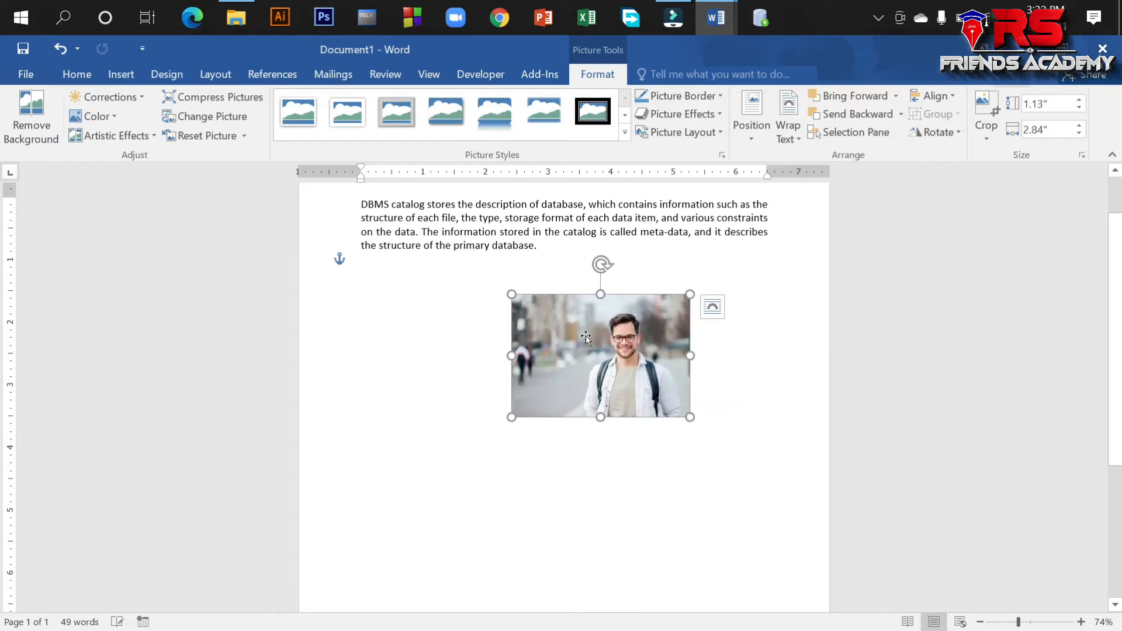
- Adjust the picture's width freehand from both sides, ending about 2.99 inches wide
{"action": "left_click_drag", "start_coordinate": [511, 355], "coordinate": [544, 360]}
{"action": "scroll", "coordinate": [550, 416], "scroll_direction": "up", "scroll_amount": 3}
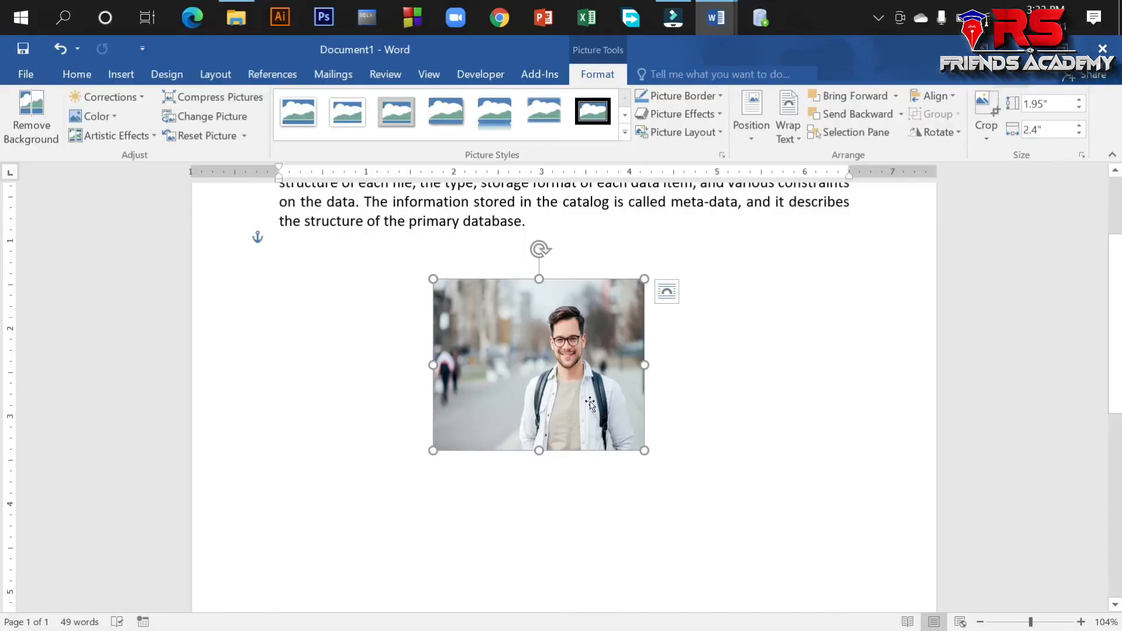
{"action": "left_click_drag", "start_coordinate": [645, 364], "coordinate": [695, 363]}
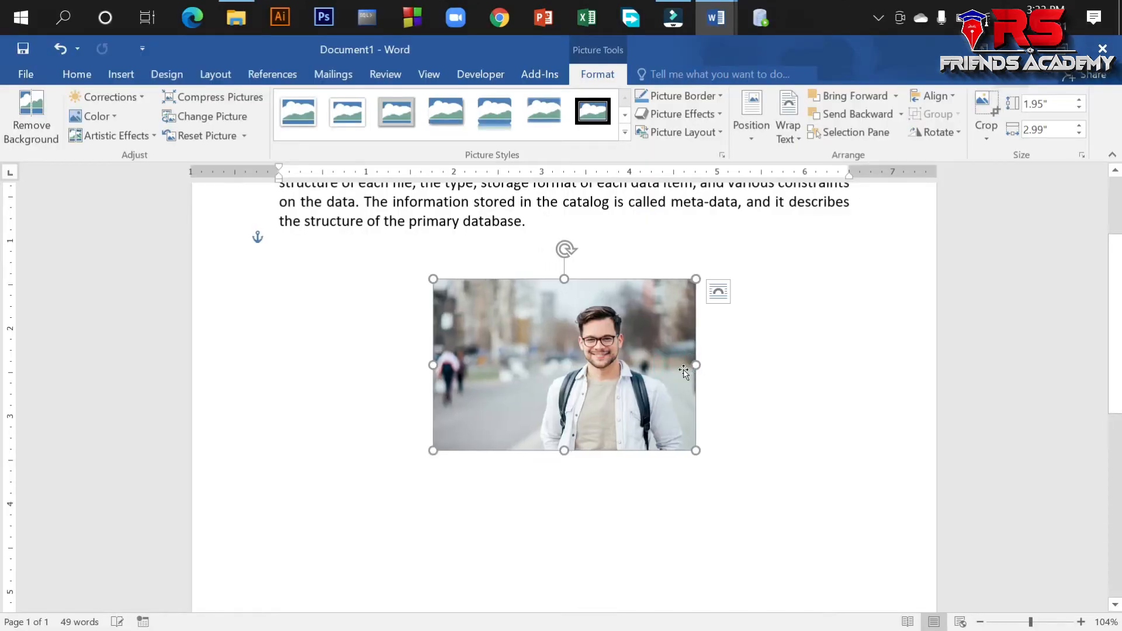
{"action": "scroll", "coordinate": [684, 390], "scroll_direction": "up", "scroll_amount": 2}
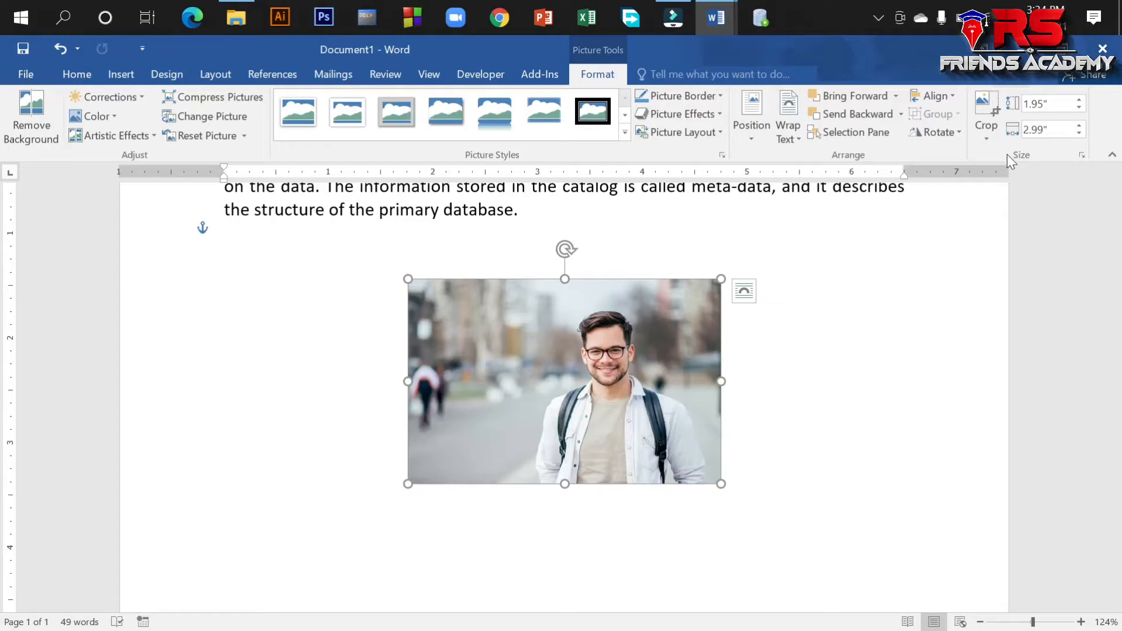
- Turn on freehand cropping for the selected picture below the paragraph
{"action": "key", "text": "ctrl+2"}
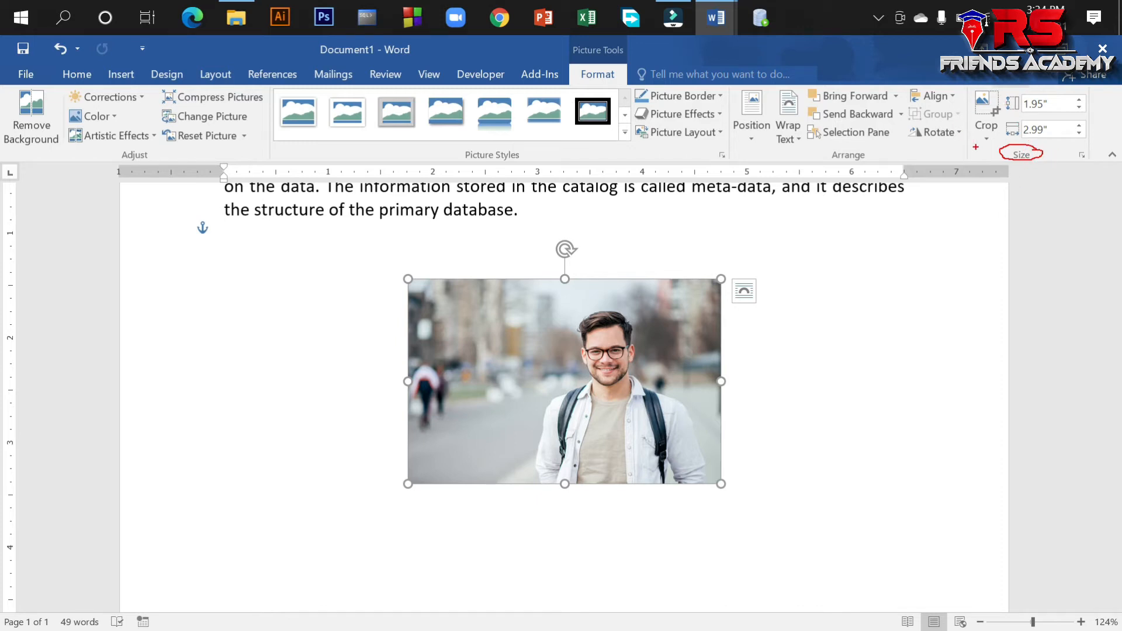
{"action": "left_click", "coordinate": [988, 140]}
{"action": "left_click", "coordinate": [987, 112]}
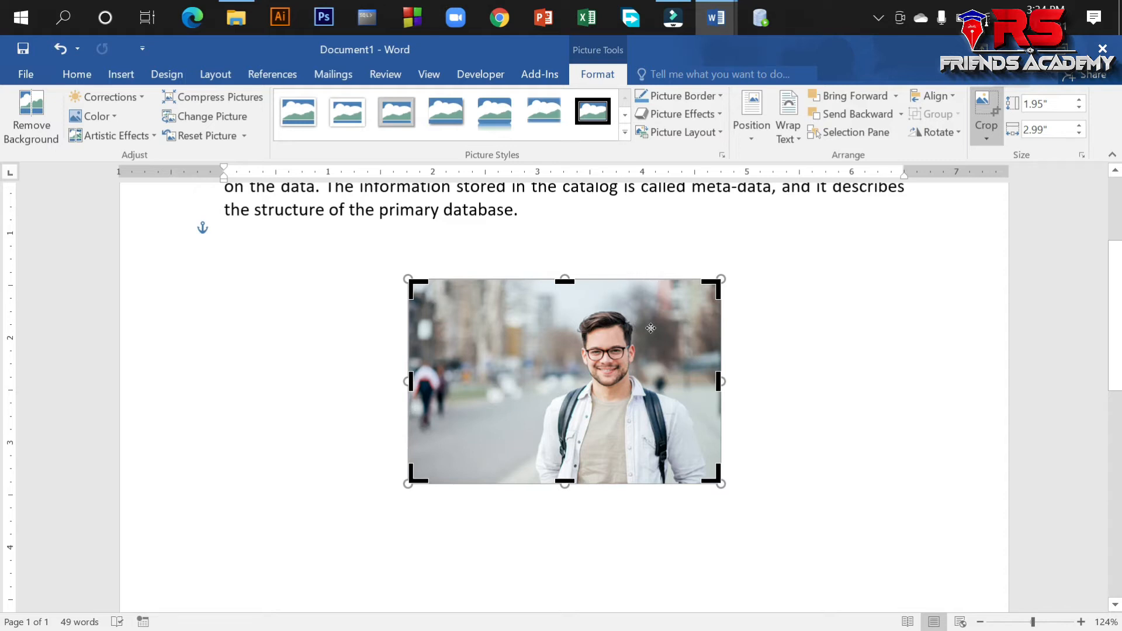
{"action": "scroll", "coordinate": [650, 327], "scroll_direction": "up", "scroll_amount": 5}
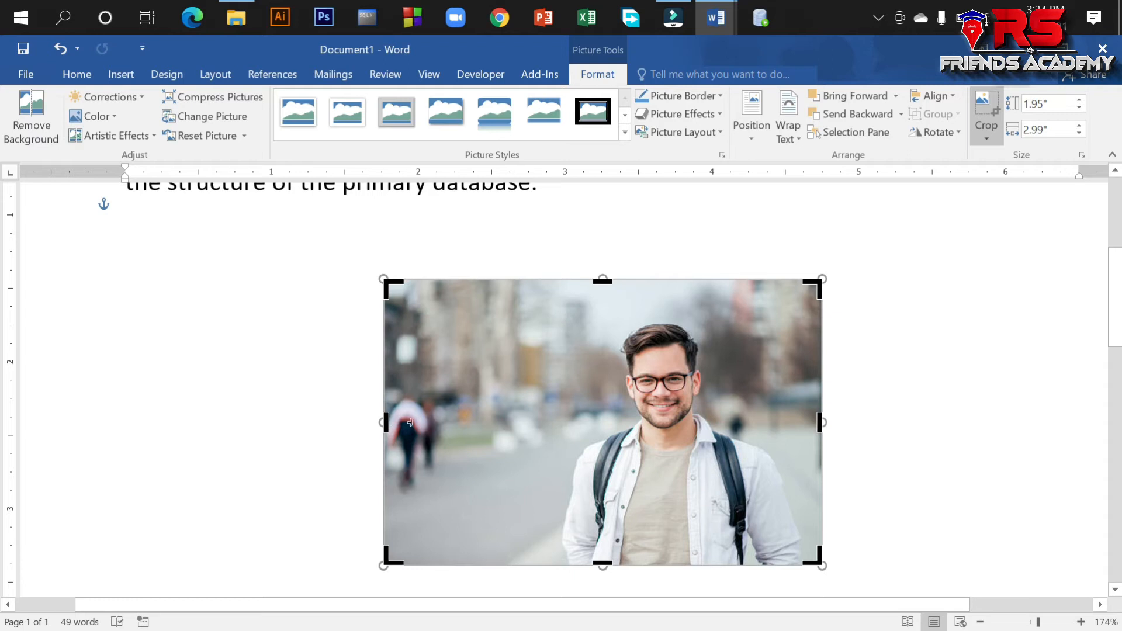
- Try cropping the picture's left side and top edge to about 1.8 inches high and 2.36 inches wide, and undo both crops
{"action": "left_click_drag", "start_coordinate": [410, 423], "coordinate": [476, 421]}
{"action": "left_click_drag", "start_coordinate": [642, 281], "coordinate": [642, 303]}
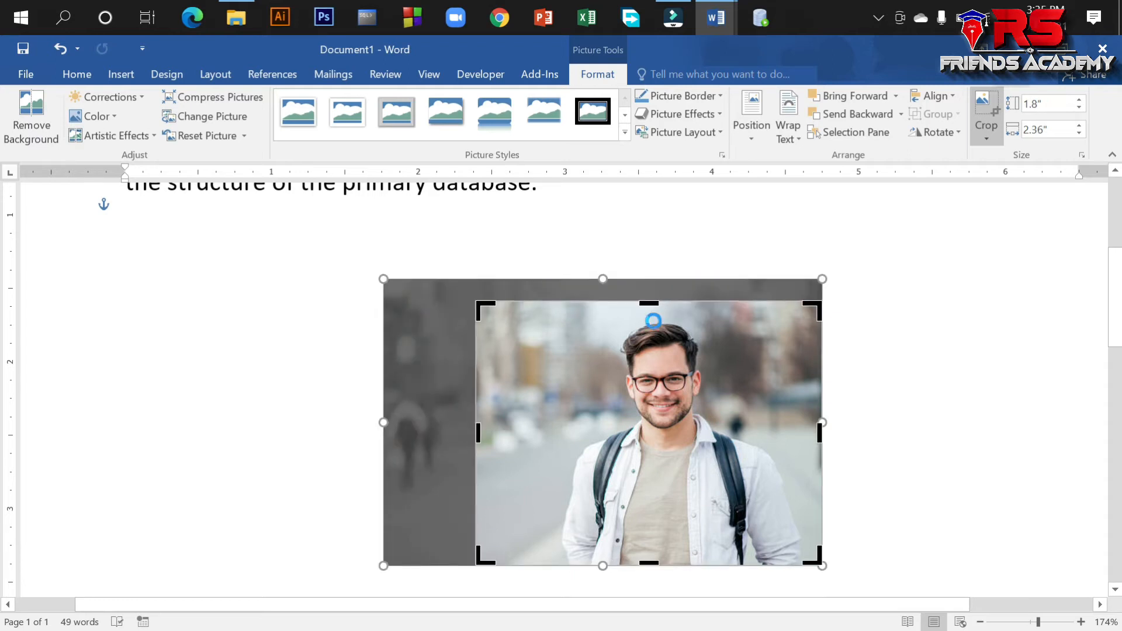
{"action": "key", "text": "ctrl+z"}
{"action": "key", "text": "ctrl+z"}
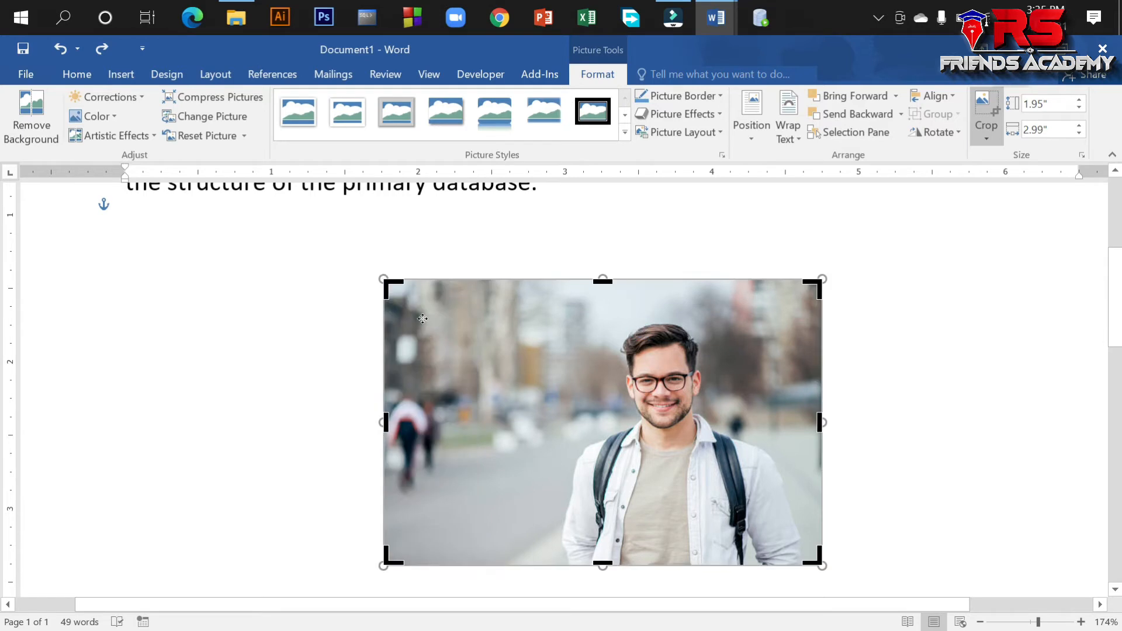
{"action": "mouse_move", "coordinate": [400, 263]}
{"action": "left_mouse_down"}
{"action": "mouse_move", "coordinate": [377, 299]}
{"action": "mouse_move", "coordinate": [437, 251]}
{"action": "left_mouse_up"}
{"action": "mouse_move", "coordinate": [816, 529]}
{"action": "left_mouse_down"}
{"action": "mouse_move", "coordinate": [808, 578]}
{"action": "mouse_move", "coordinate": [817, 525]}
{"action": "left_mouse_up"}
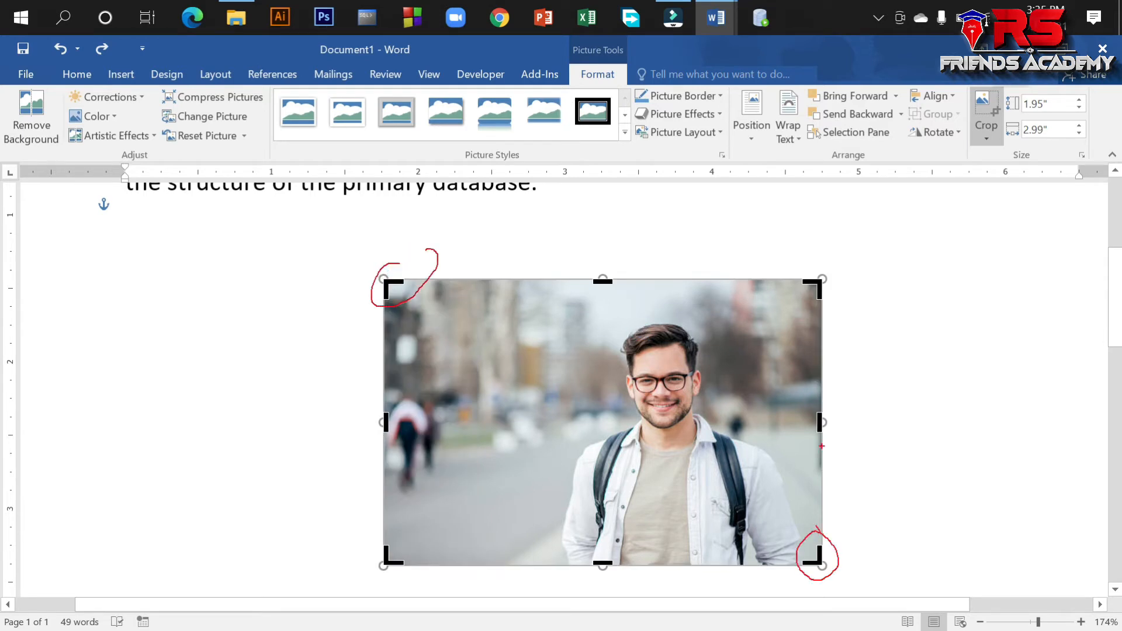
{"action": "mouse_move", "coordinate": [820, 257]}
{"action": "left_mouse_down"}
{"action": "mouse_move", "coordinate": [820, 314]}
{"action": "mouse_move", "coordinate": [826, 260]}
{"action": "left_mouse_up"}
{"action": "left_click_drag", "start_coordinate": [403, 525], "coordinate": [402, 580]}
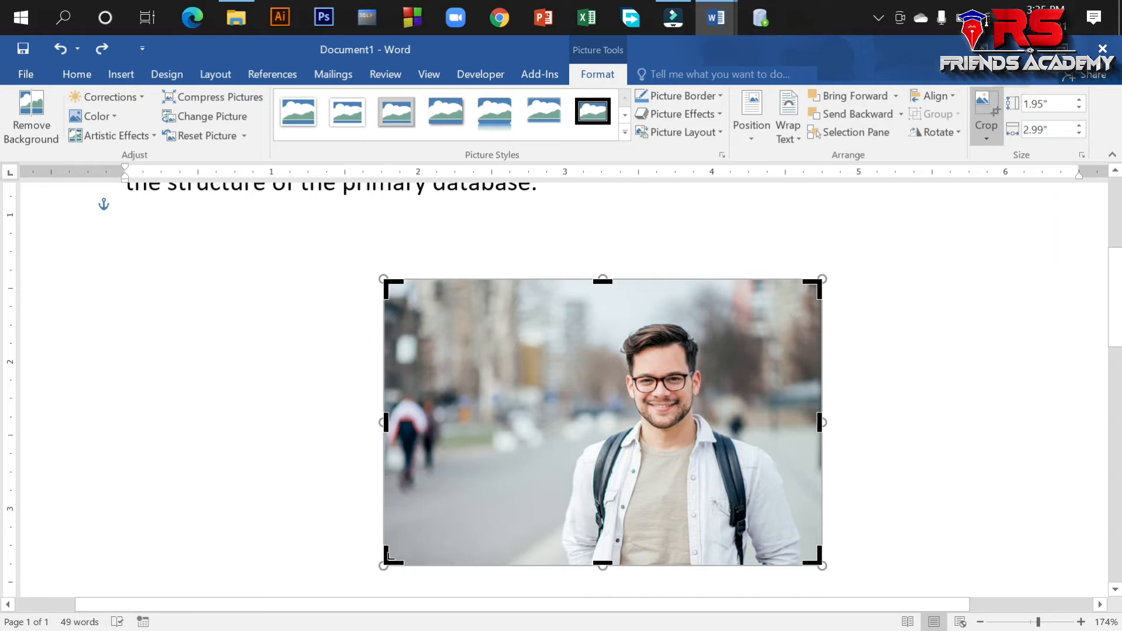
- Crop the picture from its lower-left and upper-right corners to about 1.67 by 1.61 inches, and reposition the cropped picture
{"action": "left_click_drag", "start_coordinate": [387, 555], "coordinate": [563, 565]}
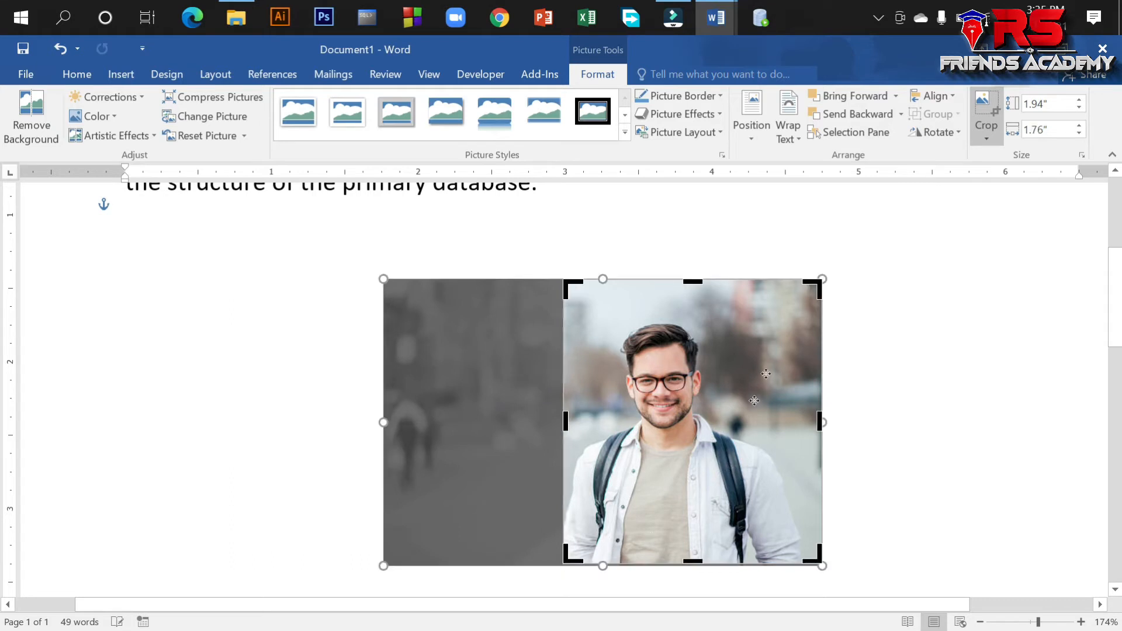
{"action": "left_click_drag", "start_coordinate": [812, 288], "coordinate": [800, 320]}
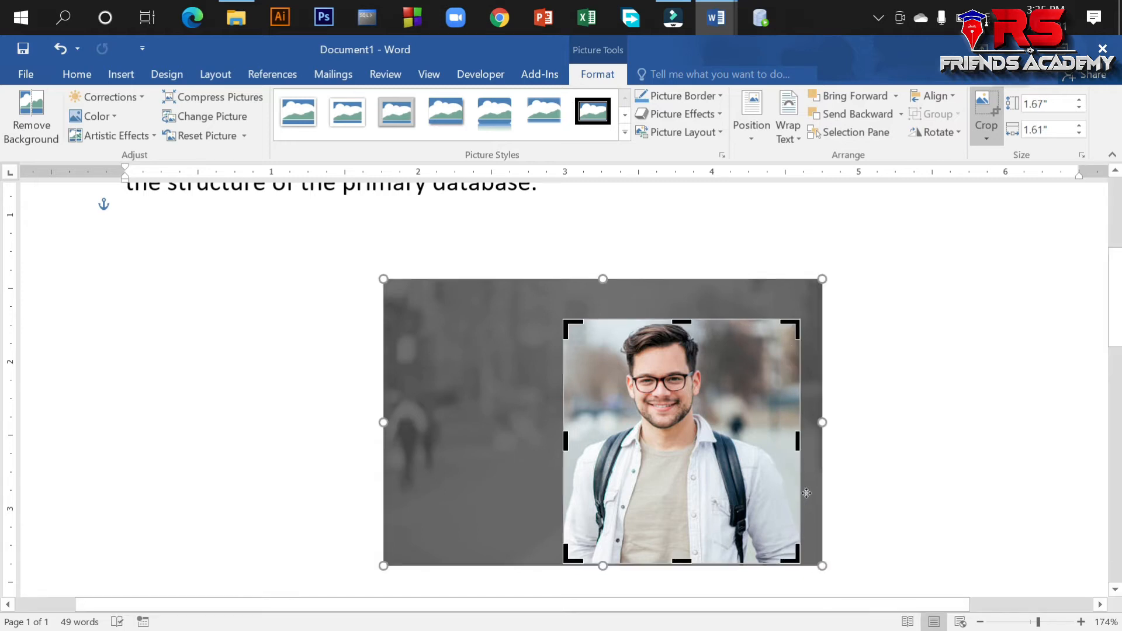
{"action": "left_click", "coordinate": [891, 448]}
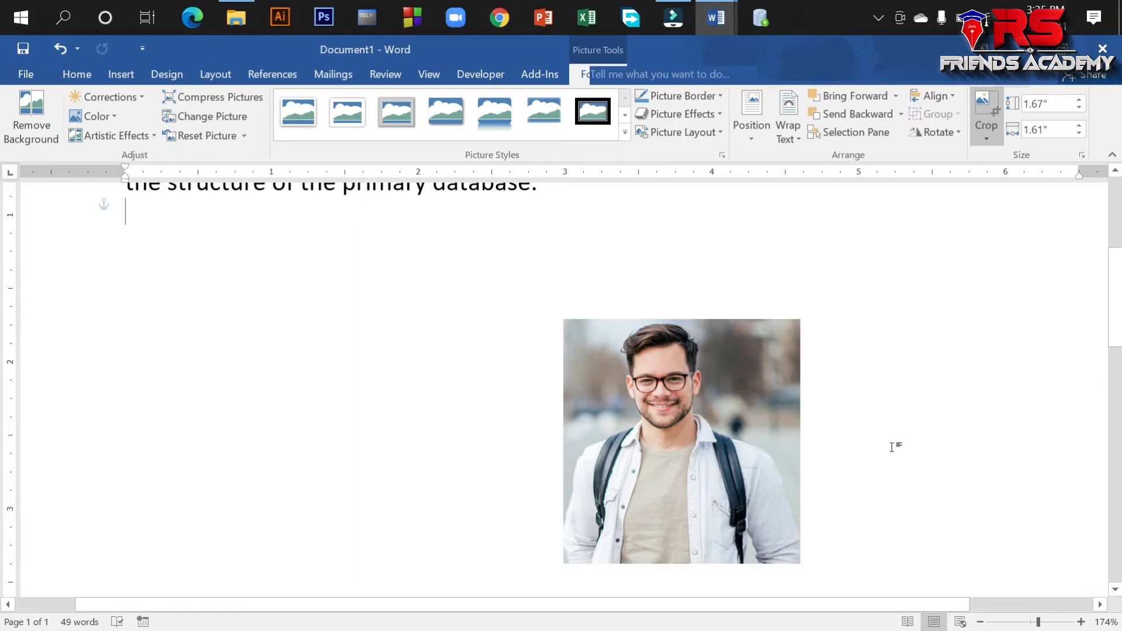
{"action": "left_click", "coordinate": [575, 401]}
{"action": "left_click_drag", "start_coordinate": [575, 400], "coordinate": [647, 390]}
{"action": "left_click", "coordinate": [741, 414]}
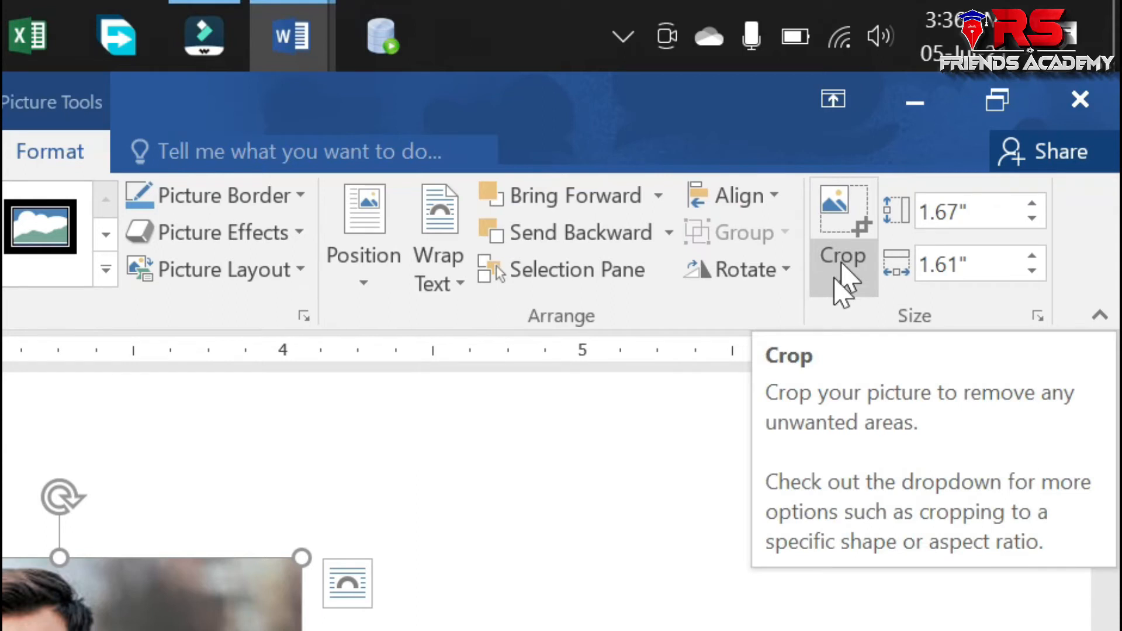
- Examine the Crop to Shape choices for the picture and compare them with the document's insertable shapes
{"action": "left_click", "coordinate": [841, 285]}
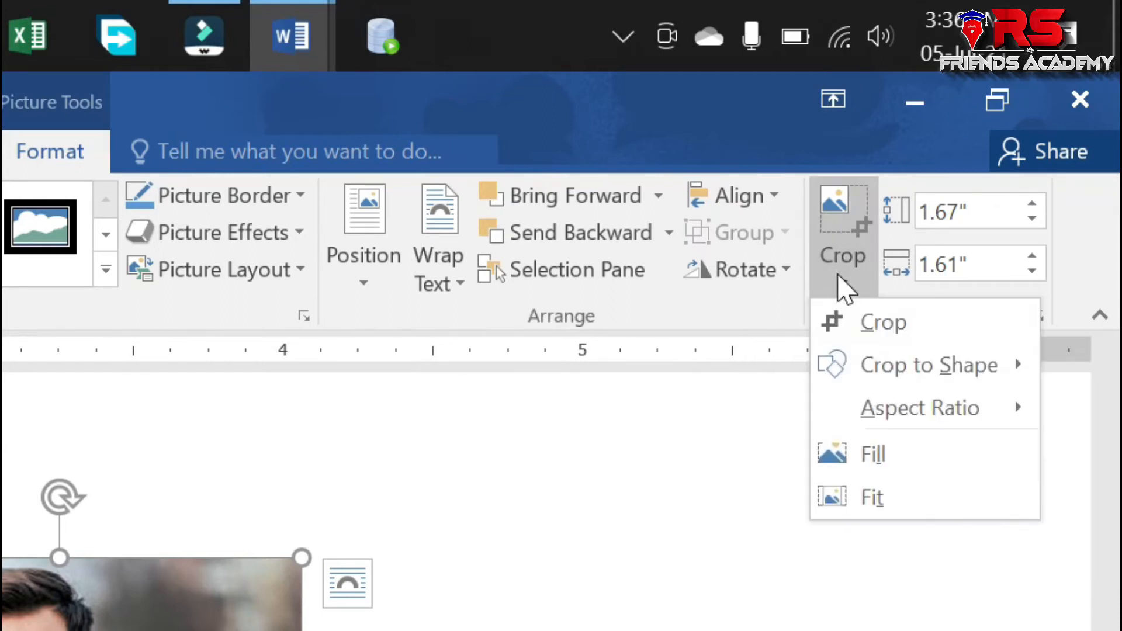
{"action": "left_click", "coordinate": [864, 367]}
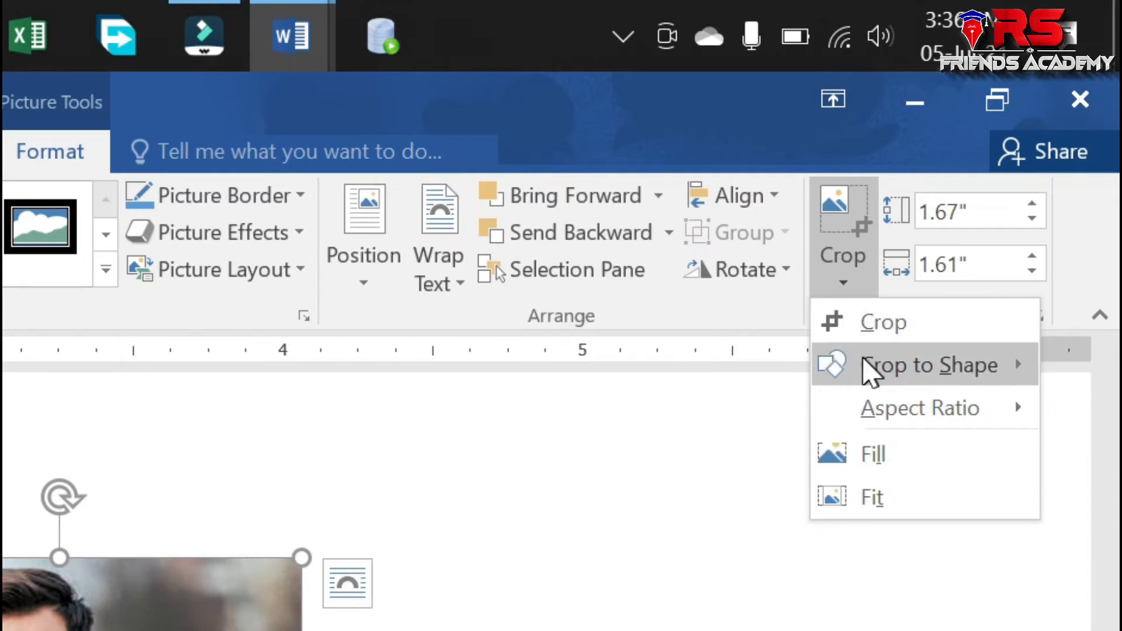
{"action": "mouse_move", "coordinate": [909, 370]}
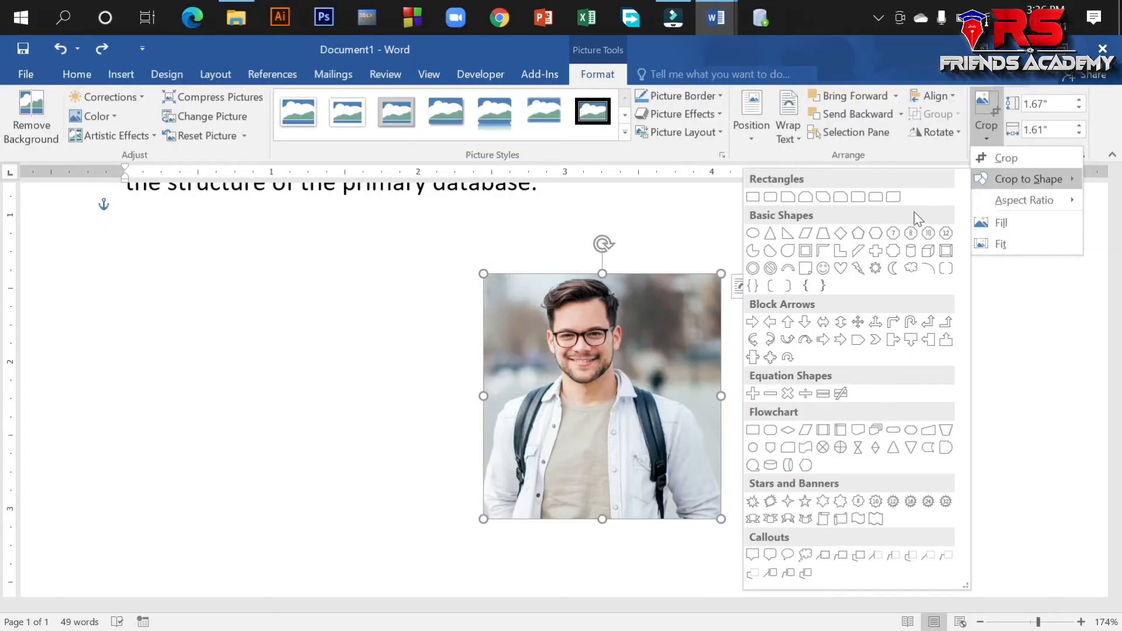
{"action": "left_click", "coordinate": [121, 73]}
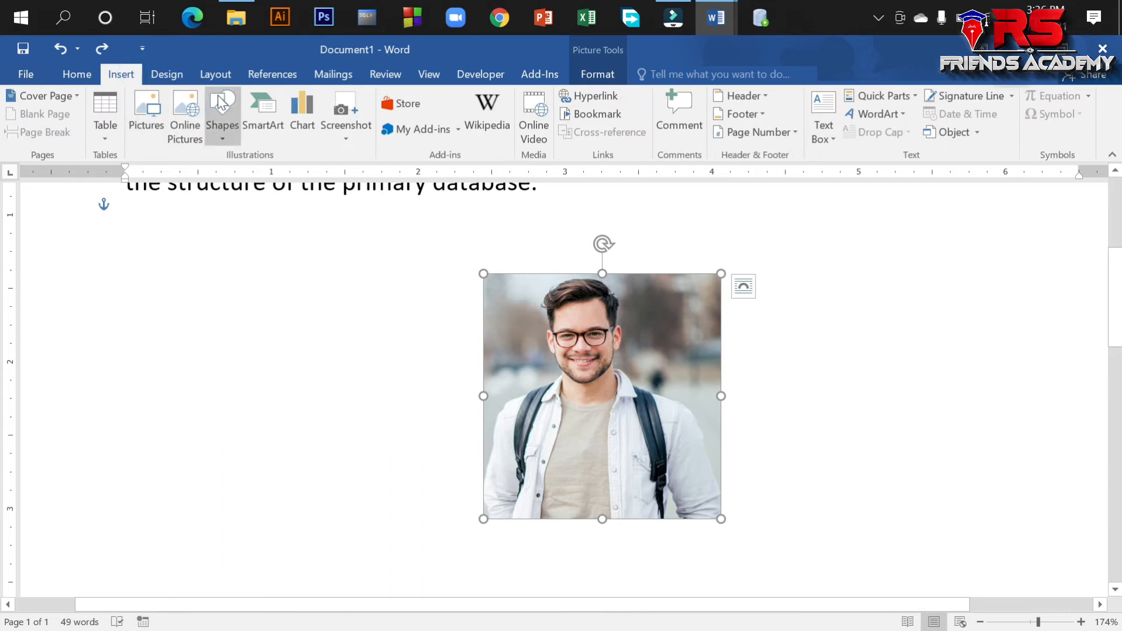
{"action": "left_click", "coordinate": [224, 129]}
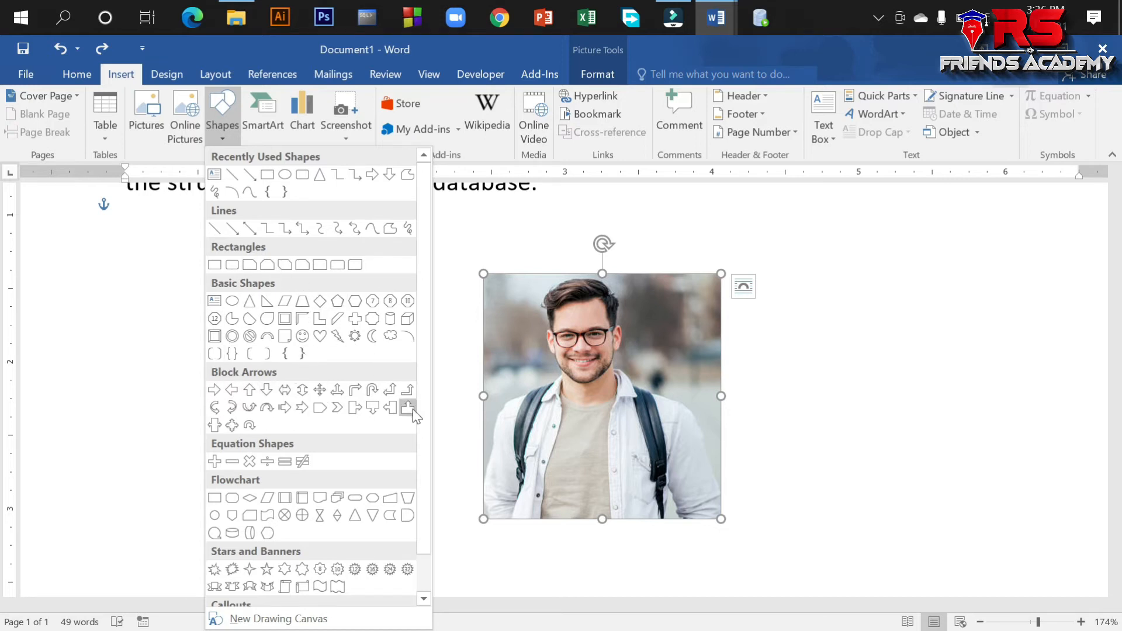
{"action": "left_click", "coordinate": [576, 369]}
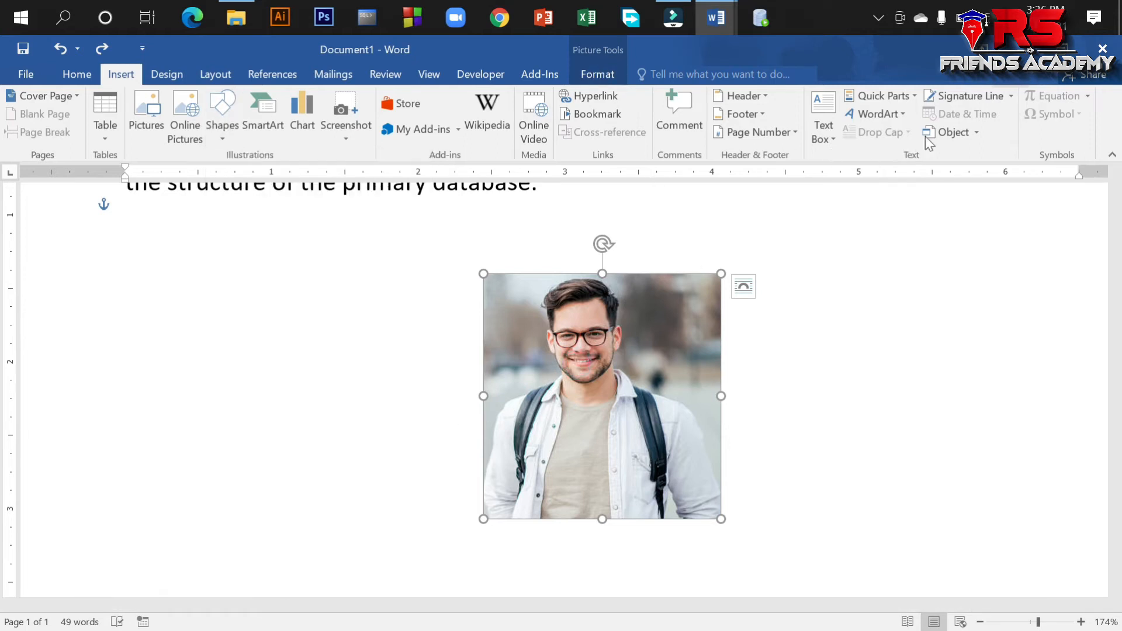
{"action": "left_click", "coordinate": [597, 73]}
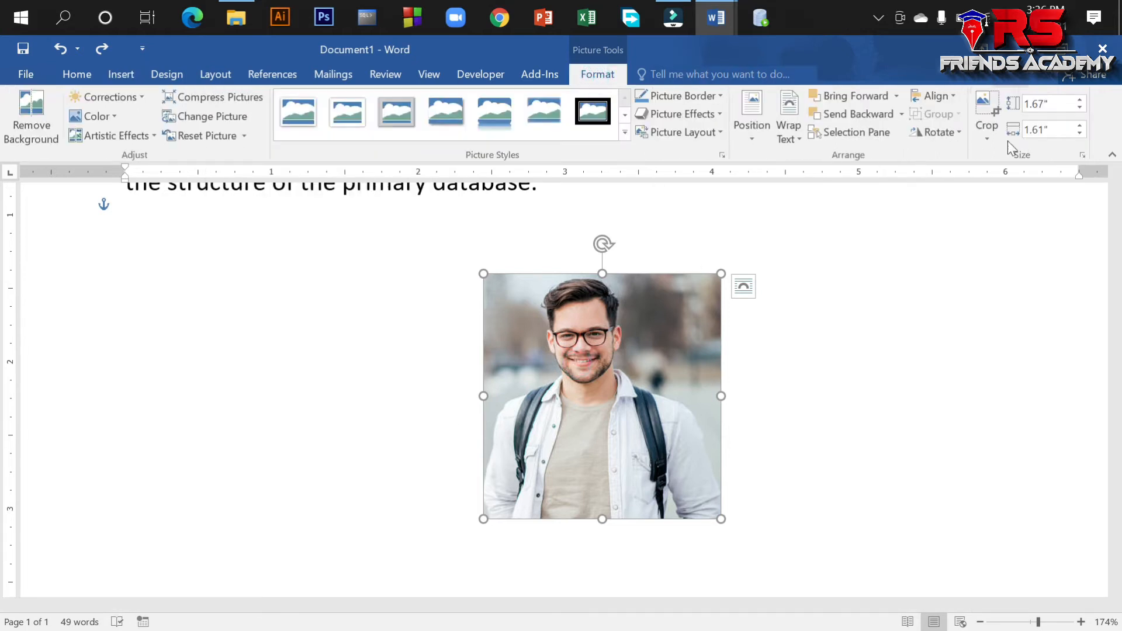
- Crop the picture to the can shape and shift it slightly to the right on the page
{"action": "left_click", "coordinate": [983, 135]}
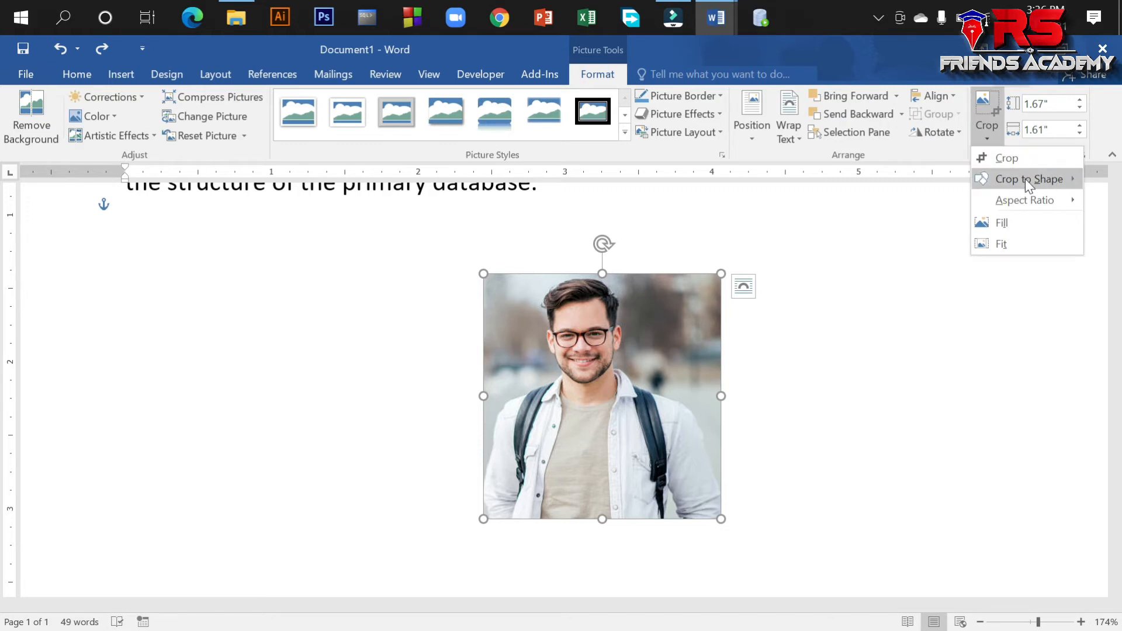
{"action": "mouse_move", "coordinate": [1010, 182]}
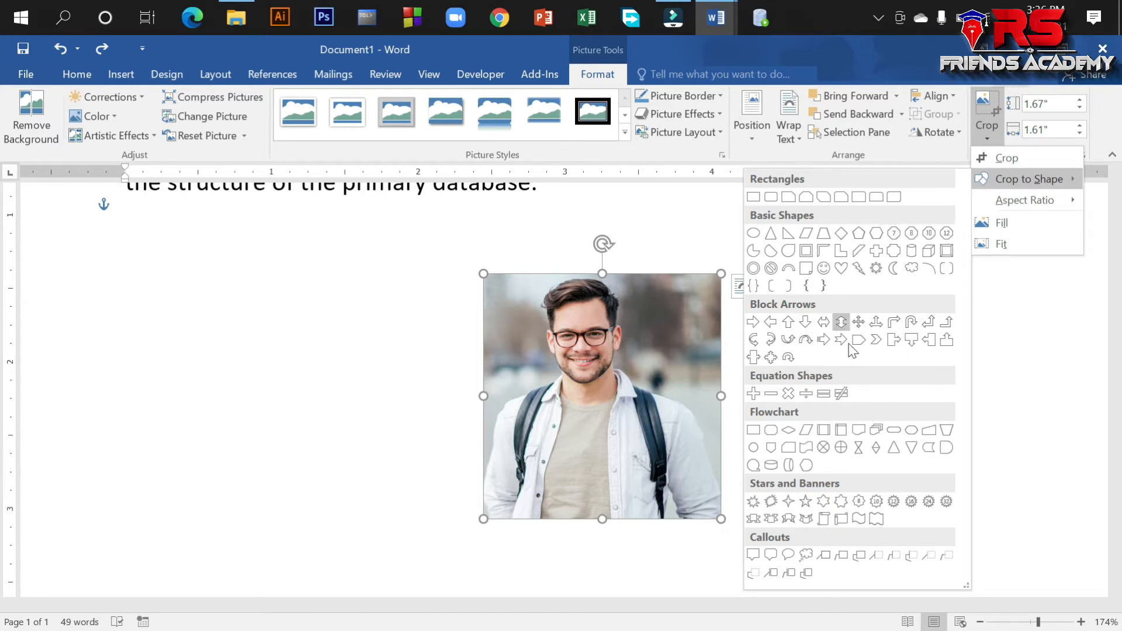
{"action": "left_click", "coordinate": [908, 249]}
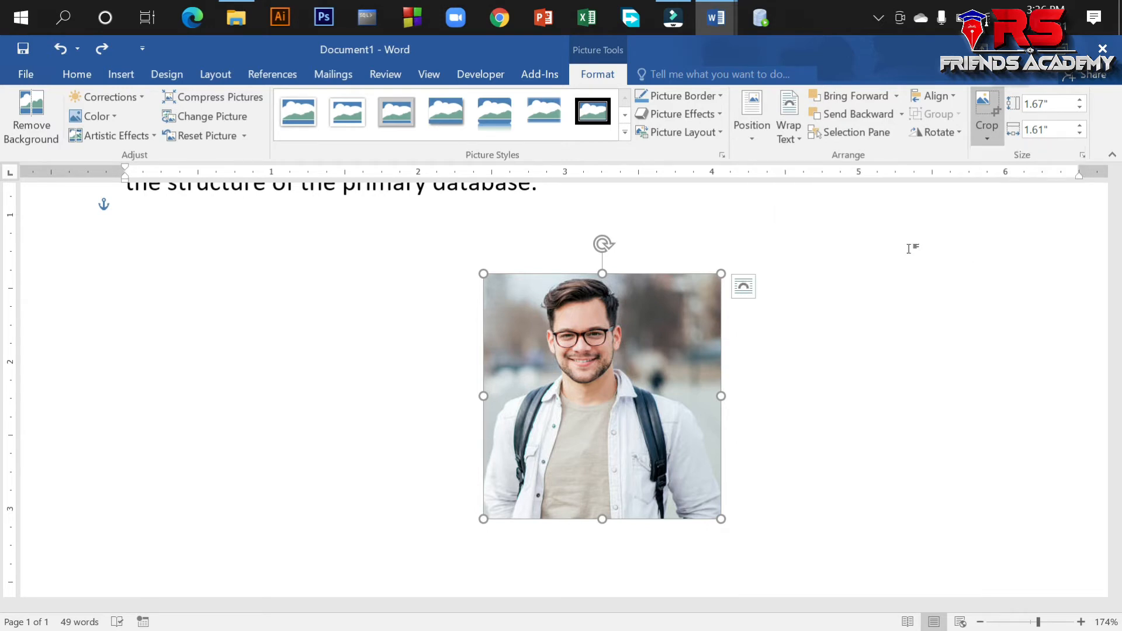
{"action": "left_click_drag", "start_coordinate": [666, 386], "coordinate": [732, 374]}
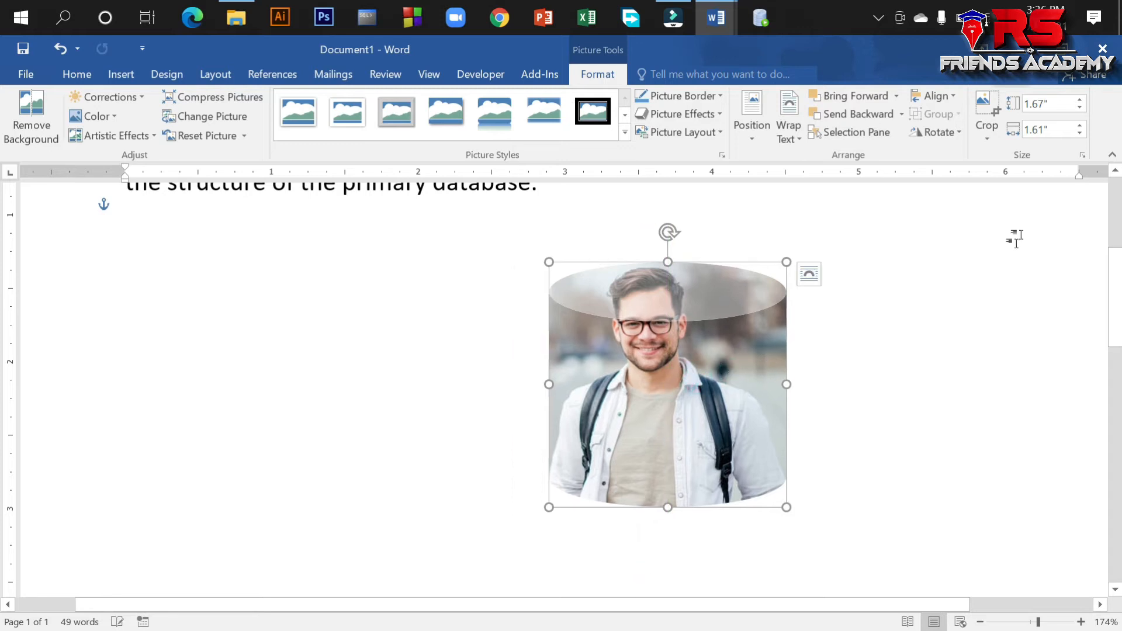
- Change the picture's crop shape to a heart, replace it with the circular block arrow, and move the picture
{"action": "left_click", "coordinate": [993, 128]}
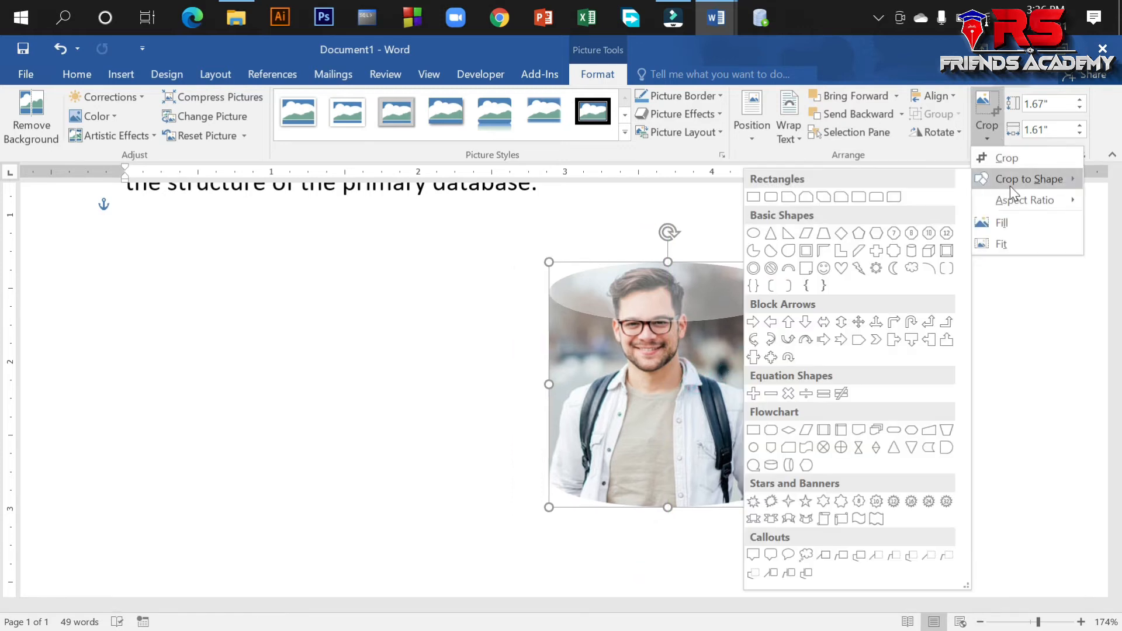
{"action": "left_click", "coordinate": [841, 267]}
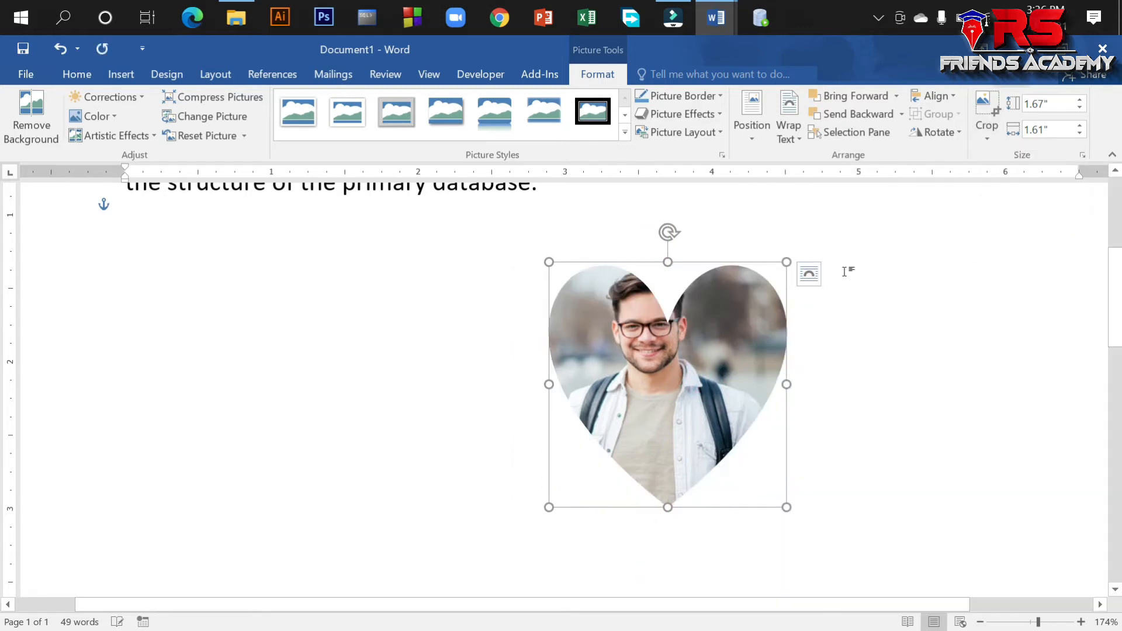
{"action": "left_click", "coordinate": [985, 131]}
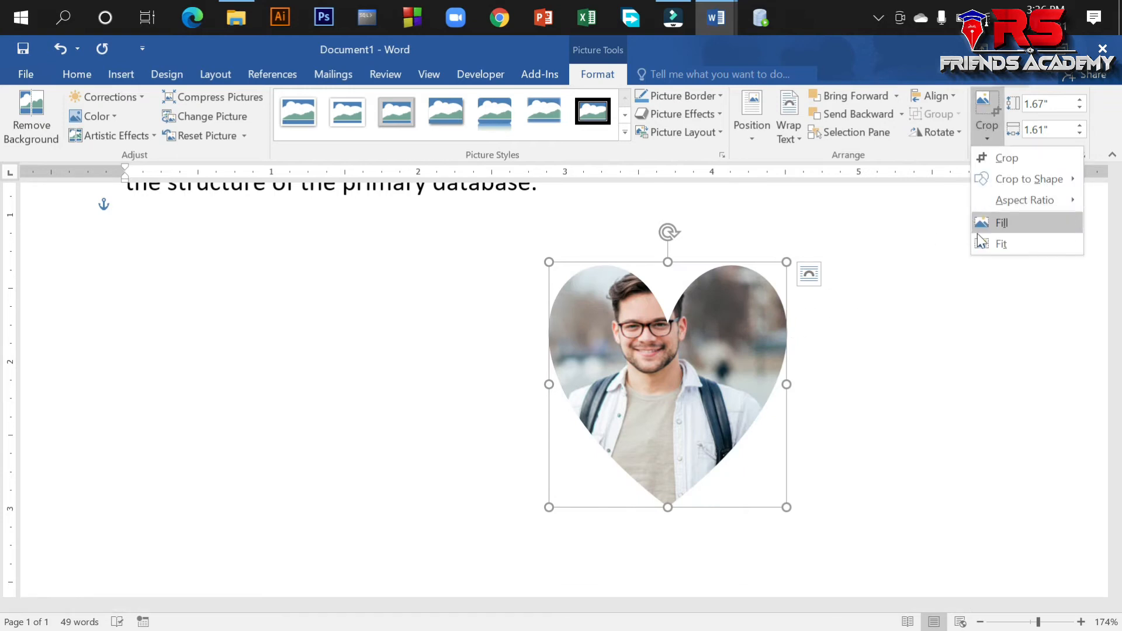
{"action": "mouse_move", "coordinate": [1019, 179]}
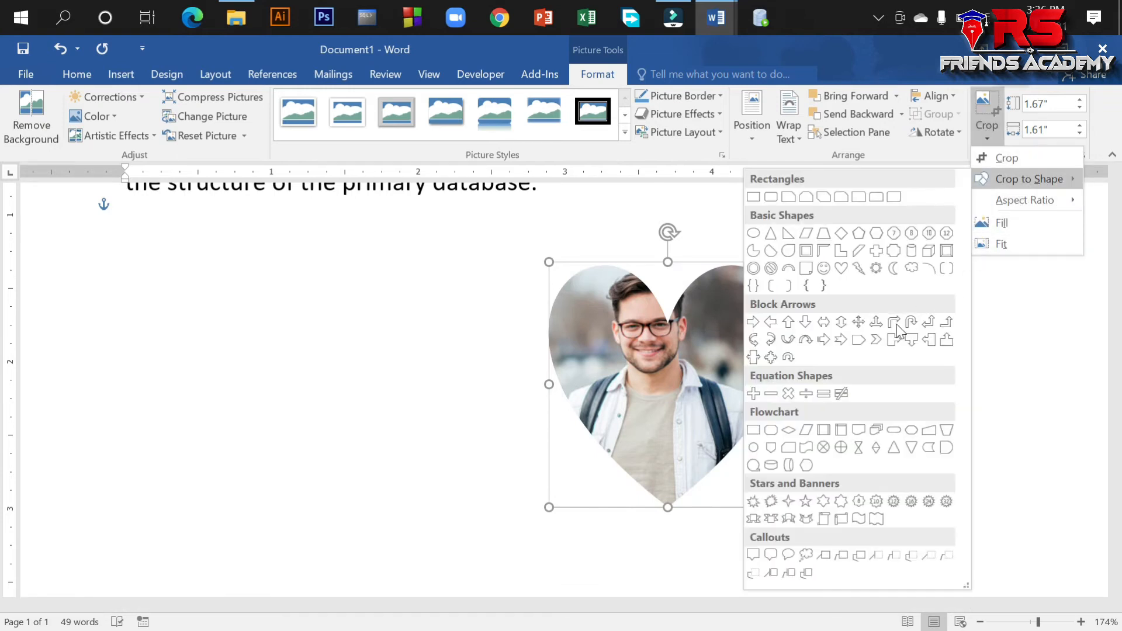
{"action": "left_click", "coordinate": [788, 357]}
{"action": "left_click_drag", "start_coordinate": [722, 328], "coordinate": [669, 354]}
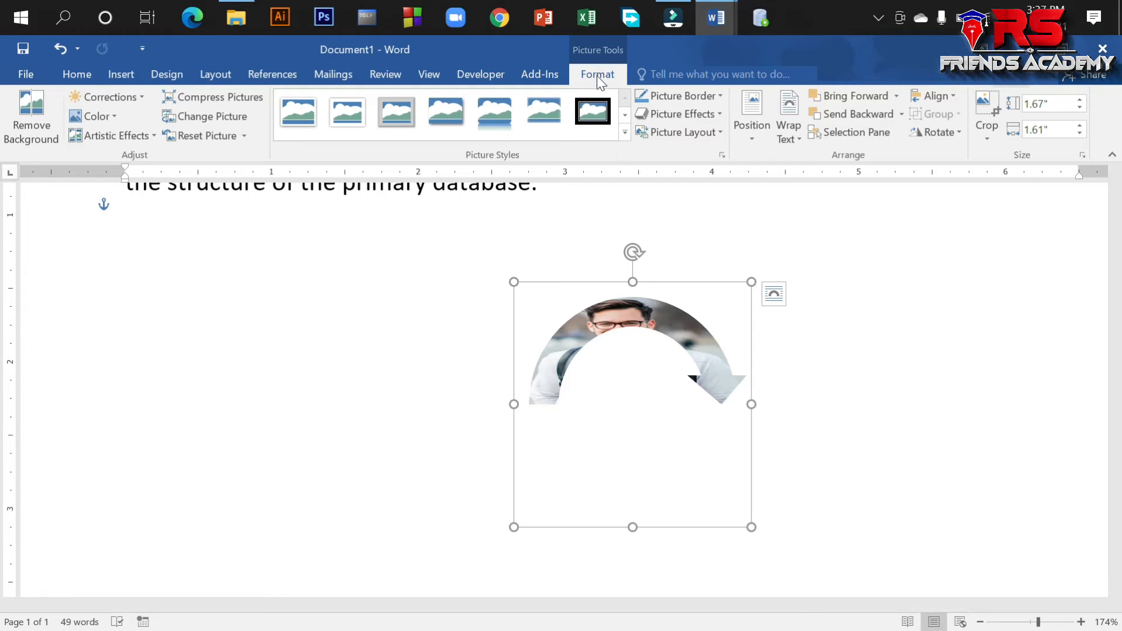
- Change the picture's crop shape to the lightning bolt and reposition it near the middle of the page
{"action": "left_click", "coordinate": [985, 136]}
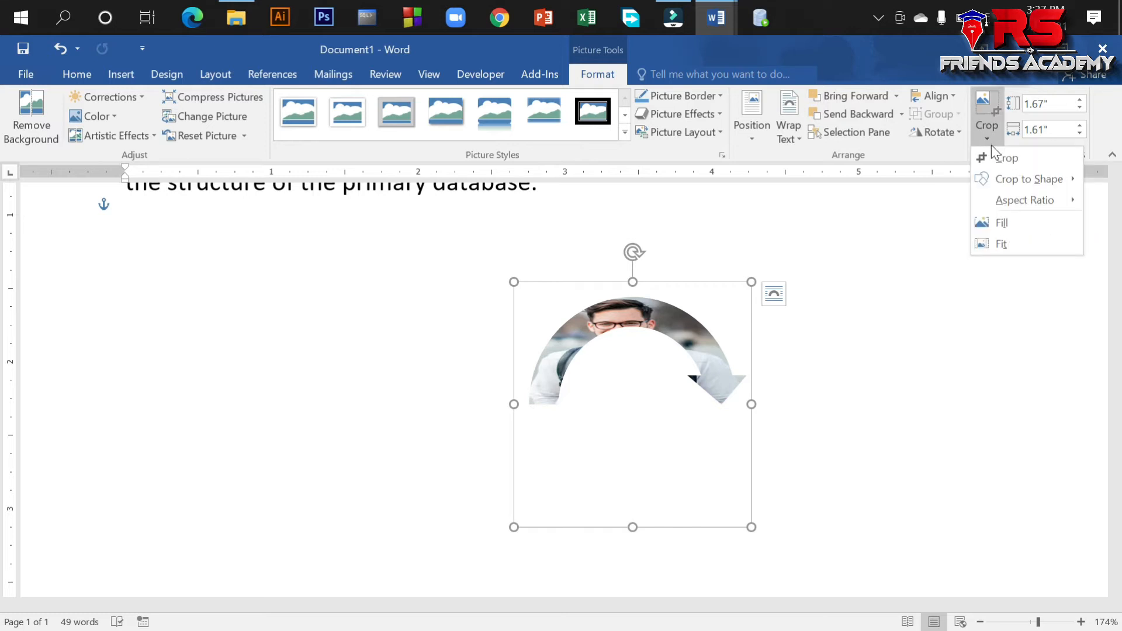
{"action": "mouse_move", "coordinate": [1021, 182]}
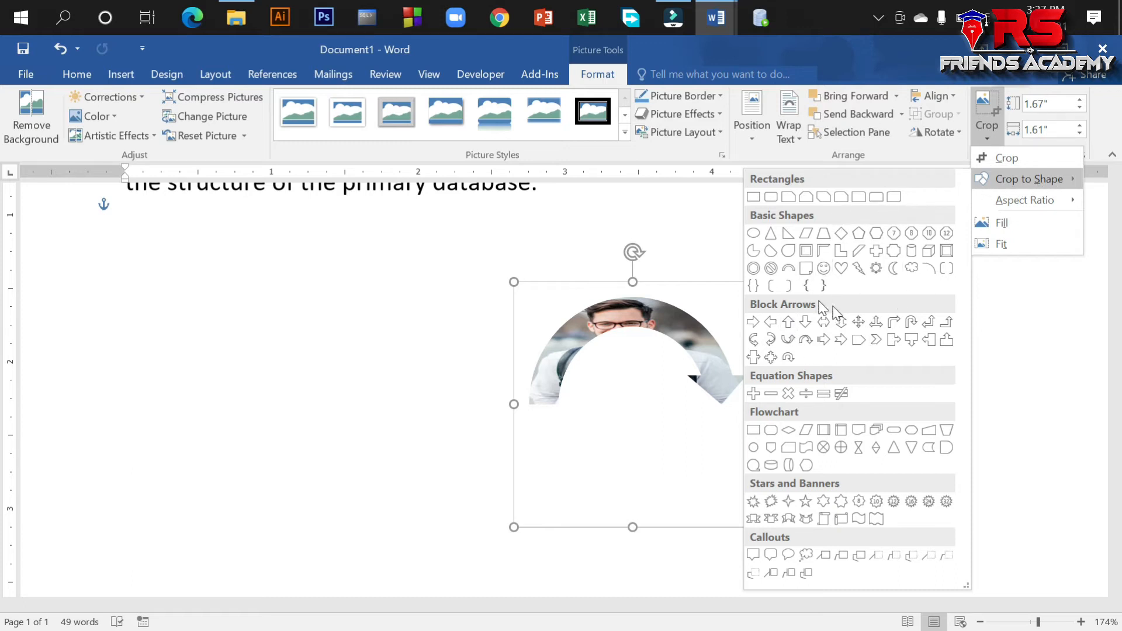
{"action": "left_click", "coordinate": [868, 269]}
{"action": "left_click_drag", "start_coordinate": [648, 393], "coordinate": [444, 397]}
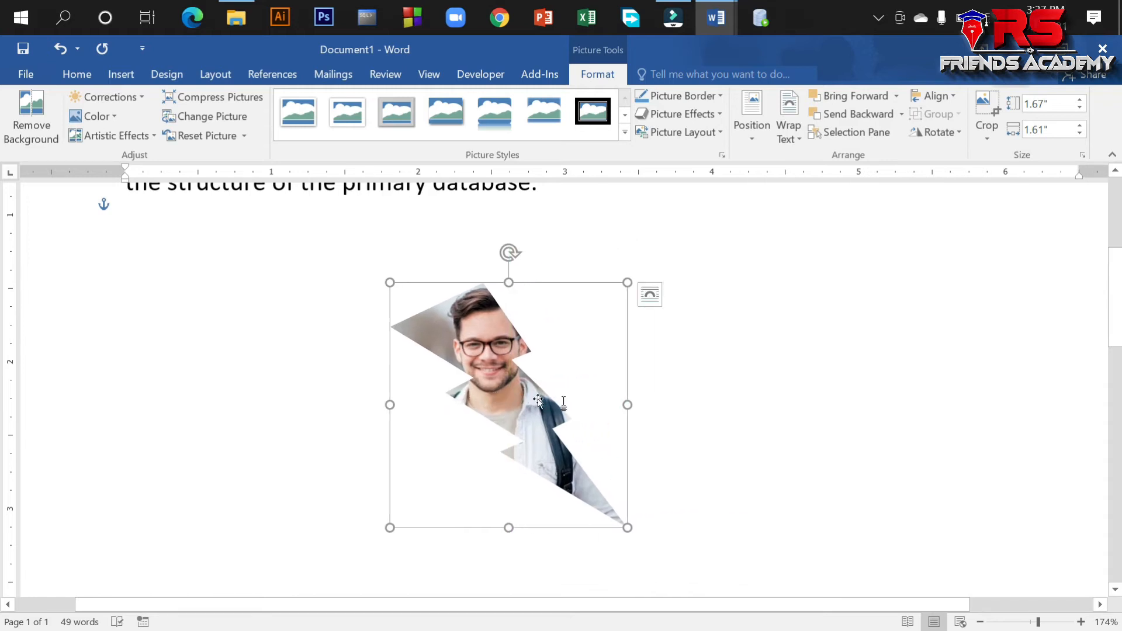
{"action": "left_click_drag", "start_coordinate": [510, 385], "coordinate": [562, 356]}
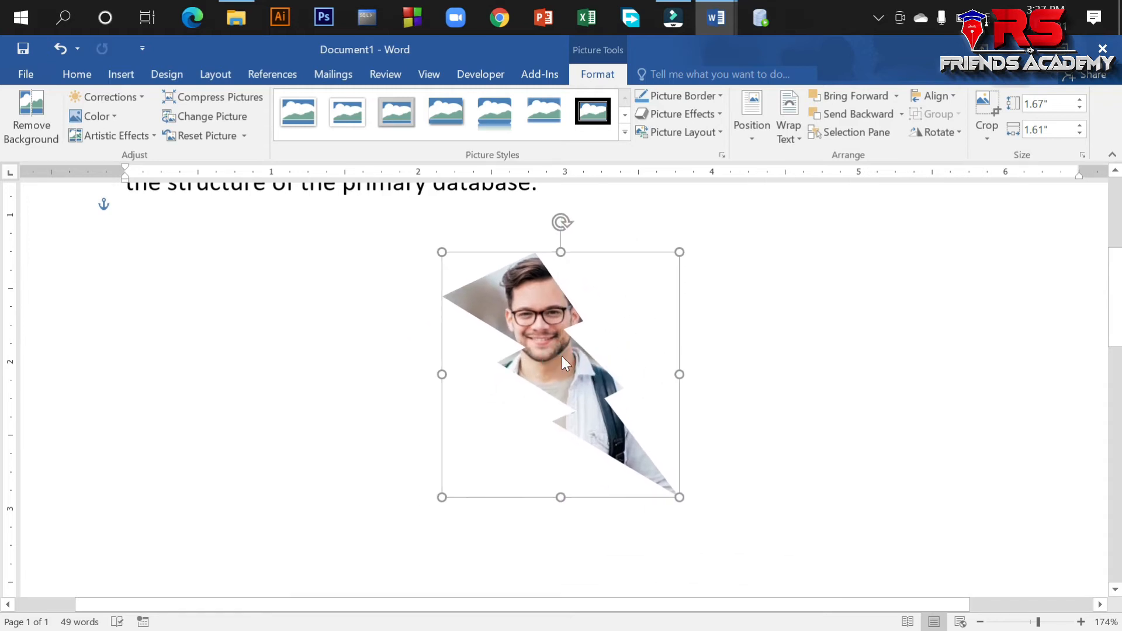
- Undo the picture's resizing, moves and shape crops back to the plain rectangular crop
{"action": "key", "text": "ctrl+z"}
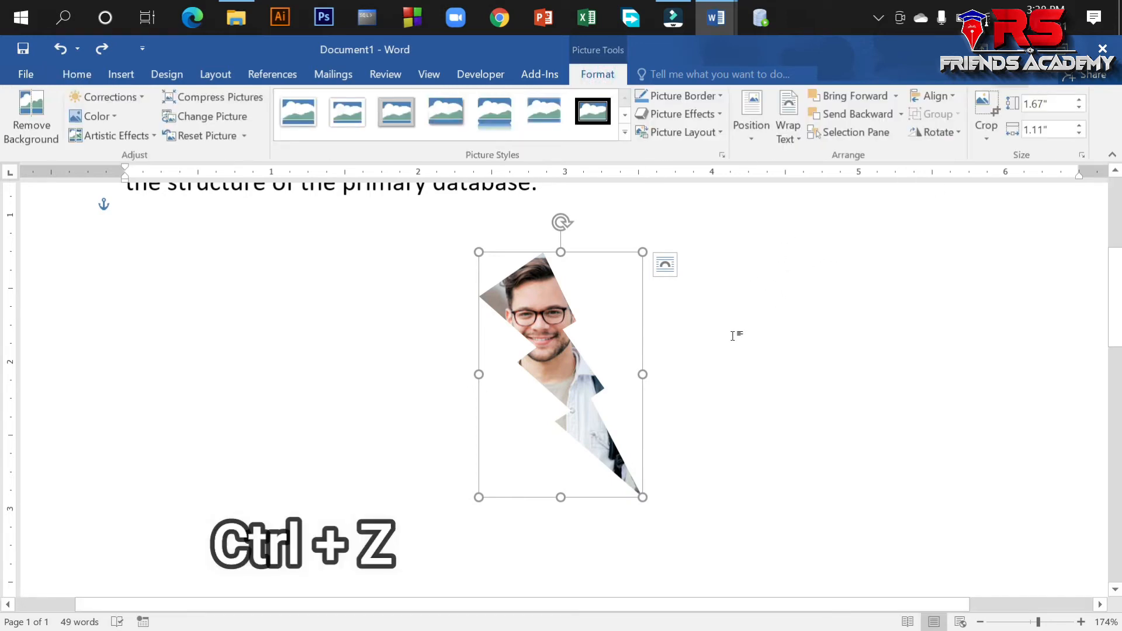
{"action": "key", "text": "ctrl+z"}
{"action": "key", "text": "ctrl+z"}
{"action": "key", "text": "ctrl+z"}
{"action": "key", "text": "ctrl+z"}
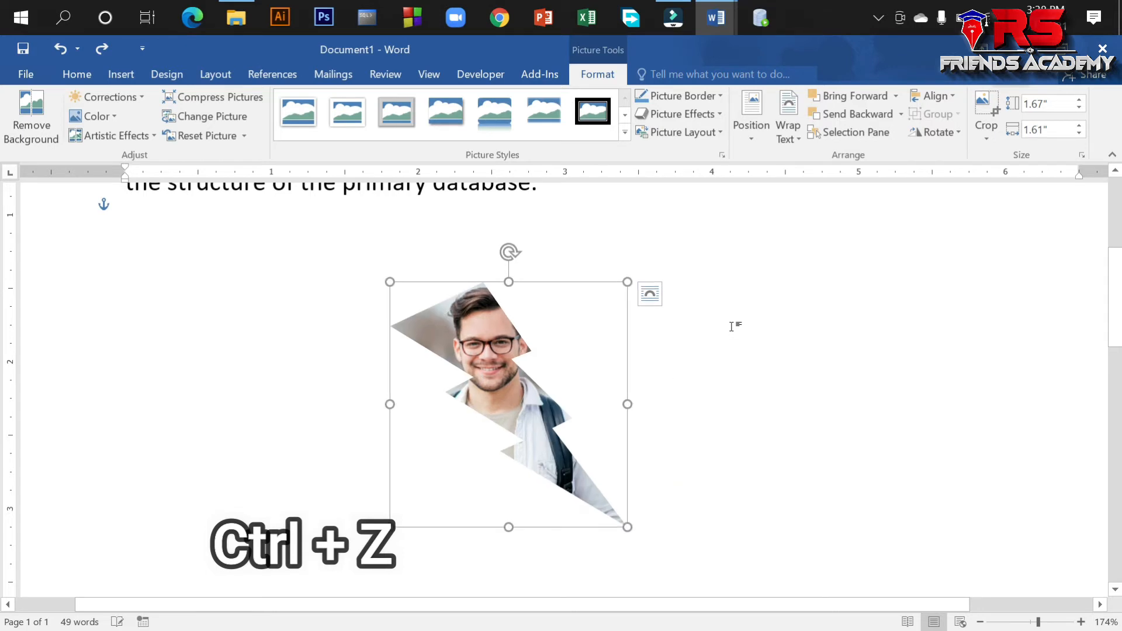
{"action": "key", "text": "ctrl+z"}
{"action": "key", "text": "ctrl+z"}
{"action": "key", "text": "ctrl+z"}
{"action": "key", "text": "ctrl+z"}
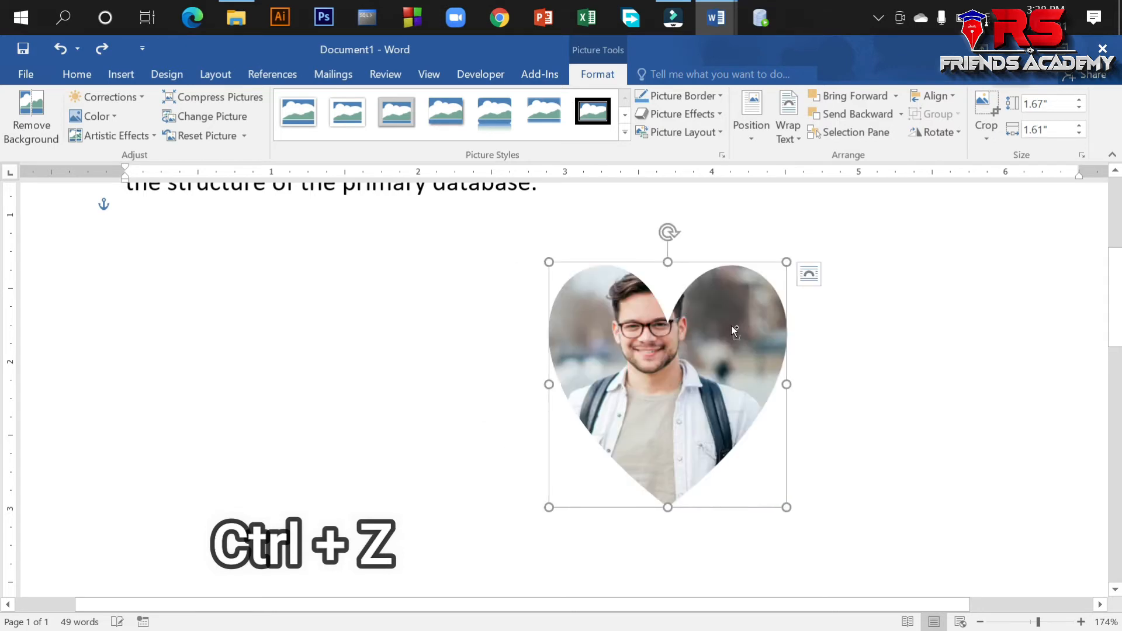
{"action": "key", "text": "ctrl+z"}
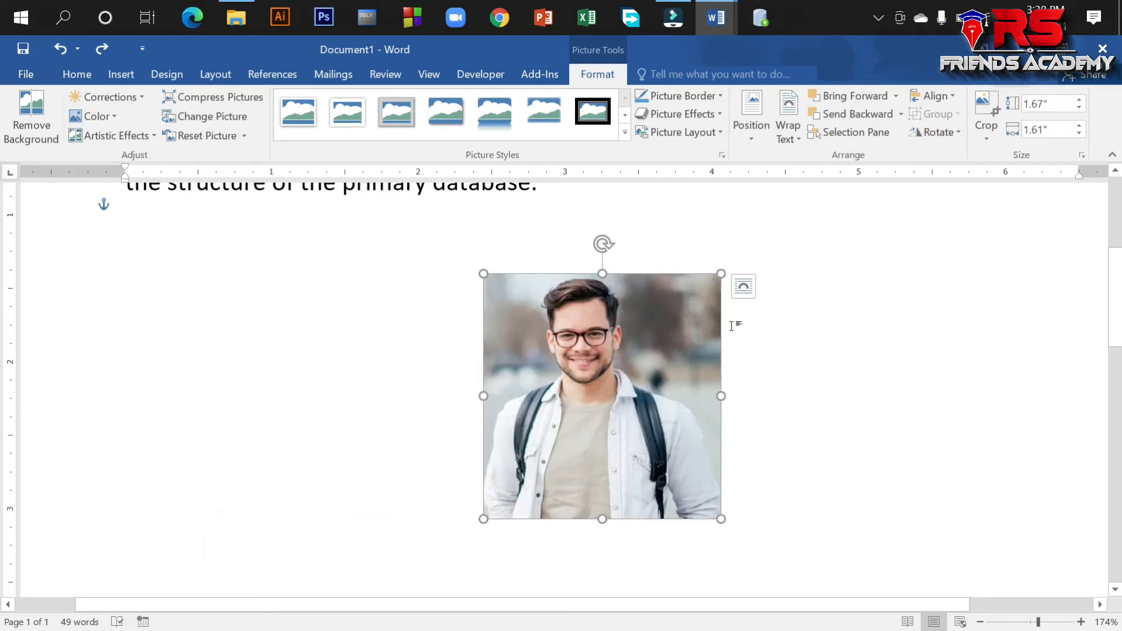
- Nudge the picture up and slightly back down to reposition it below the paragraph
{"action": "left_click", "coordinate": [791, 369]}
{"action": "left_click_drag", "start_coordinate": [623, 424], "coordinate": [624, 388]}
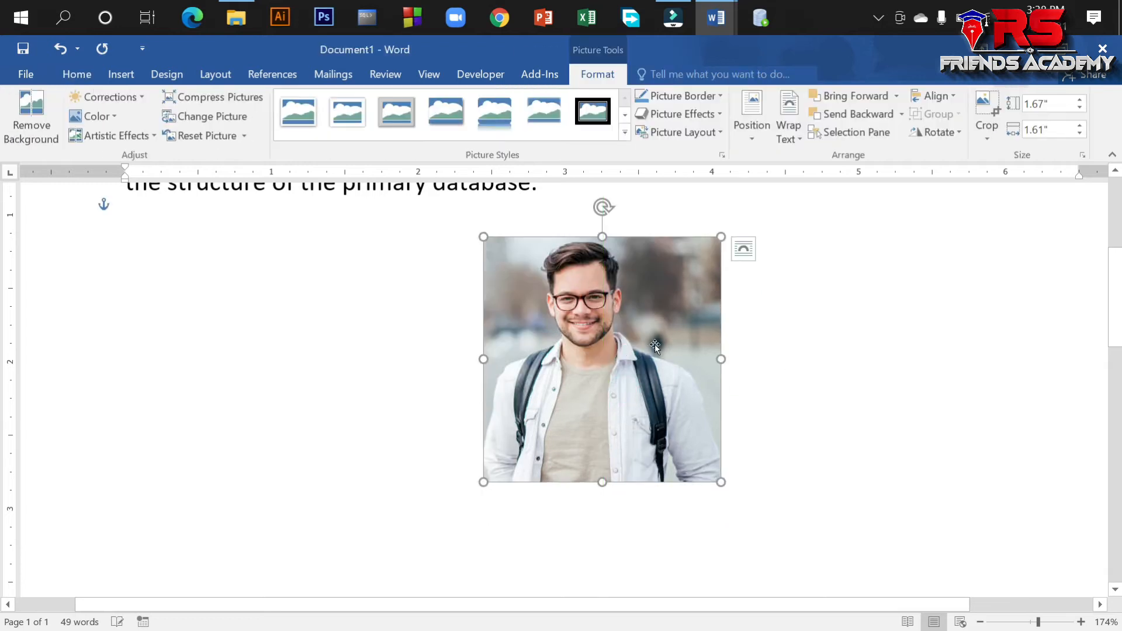
{"action": "left_click_drag", "start_coordinate": [655, 346], "coordinate": [655, 370]}
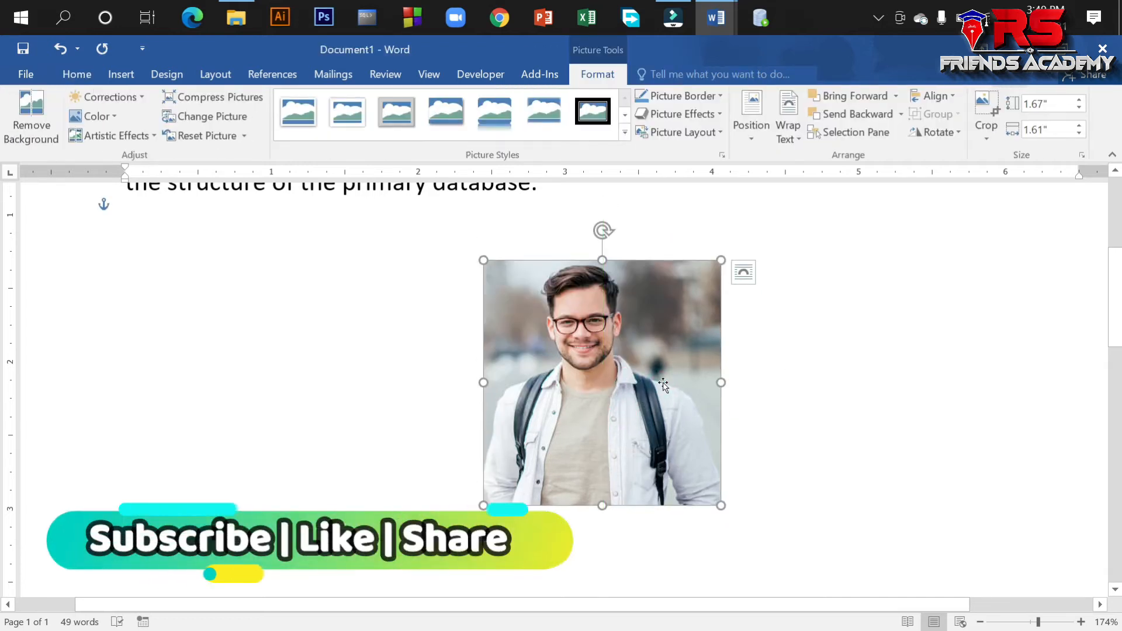
{"action": "left_click", "coordinate": [646, 332]}
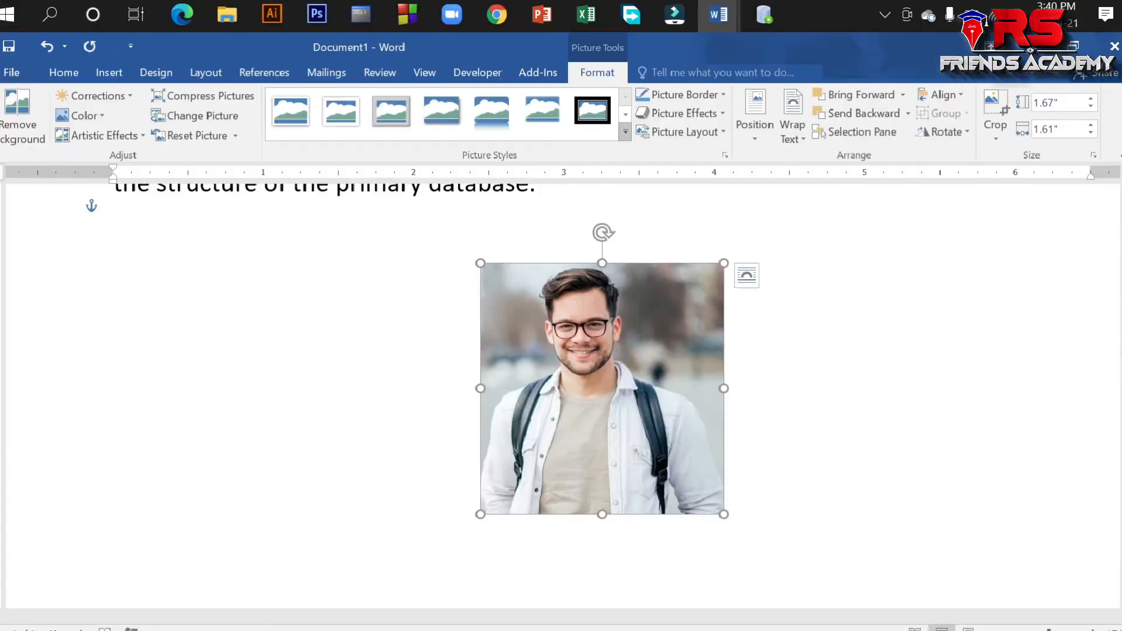
- Apply the Beveled Oval, Black picture style, move the picture left, and switch its style to Metal Oval
{"action": "left_click", "coordinate": [634, 131]}
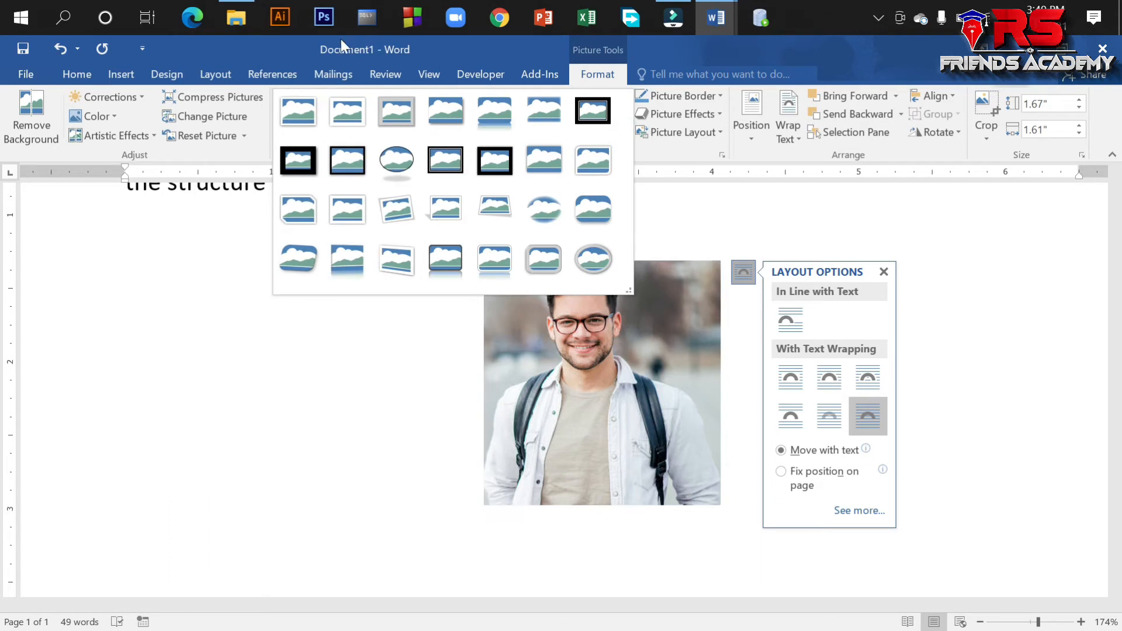
{"action": "left_click", "coordinate": [396, 159]}
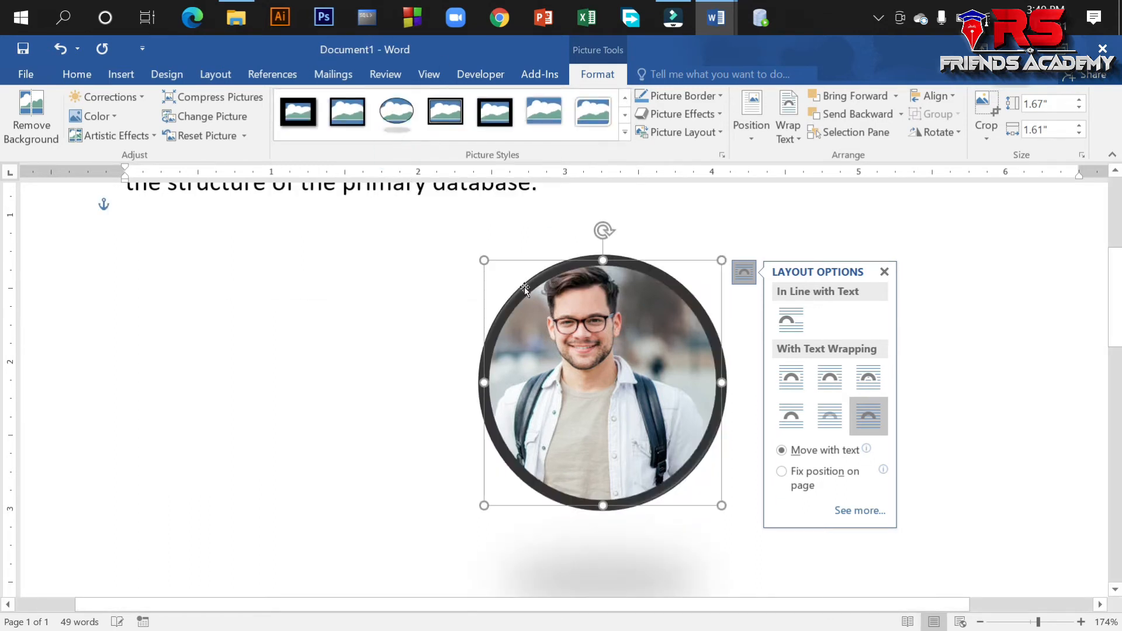
{"action": "left_click_drag", "start_coordinate": [578, 389], "coordinate": [504, 404]}
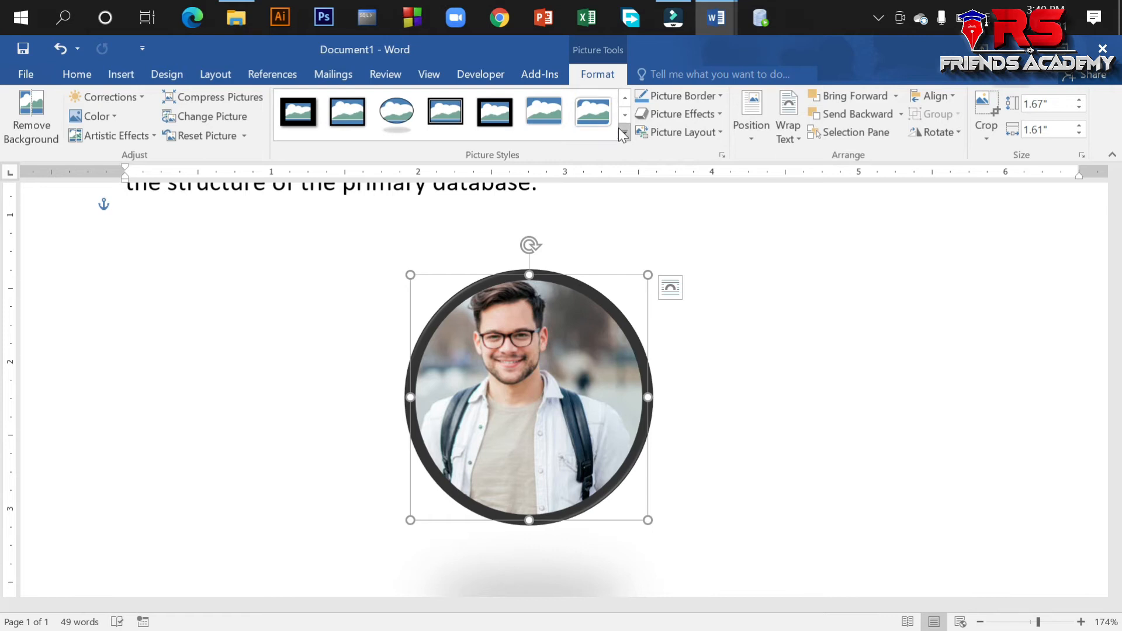
{"action": "left_click", "coordinate": [624, 132]}
{"action": "left_click", "coordinate": [602, 246]}
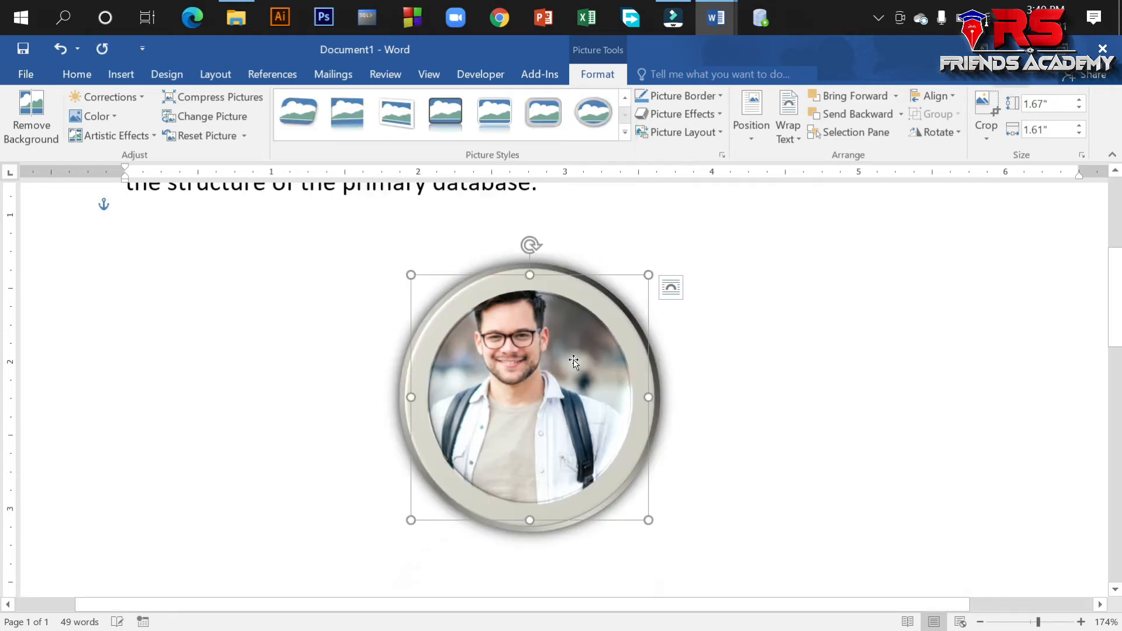
- Try the Soft Edge Oval, Relaxed Perspective, White and Snip Diagonal Corner, White styles on the picture
{"action": "left_click", "coordinate": [624, 132]}
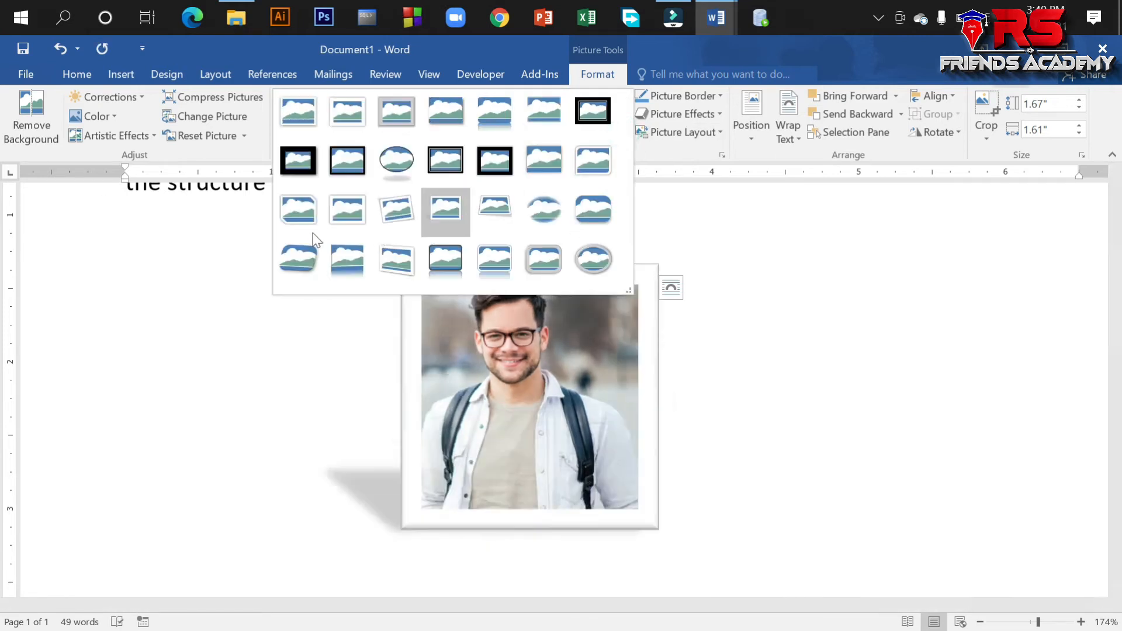
{"action": "left_click", "coordinate": [282, 212]}
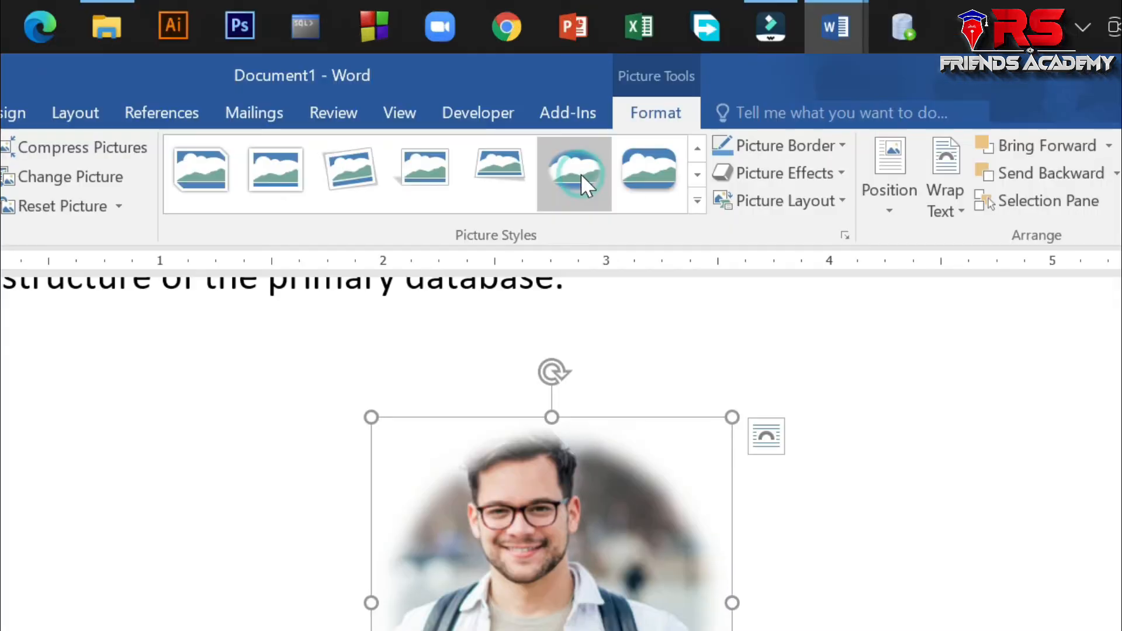
{"action": "left_click", "coordinate": [506, 159]}
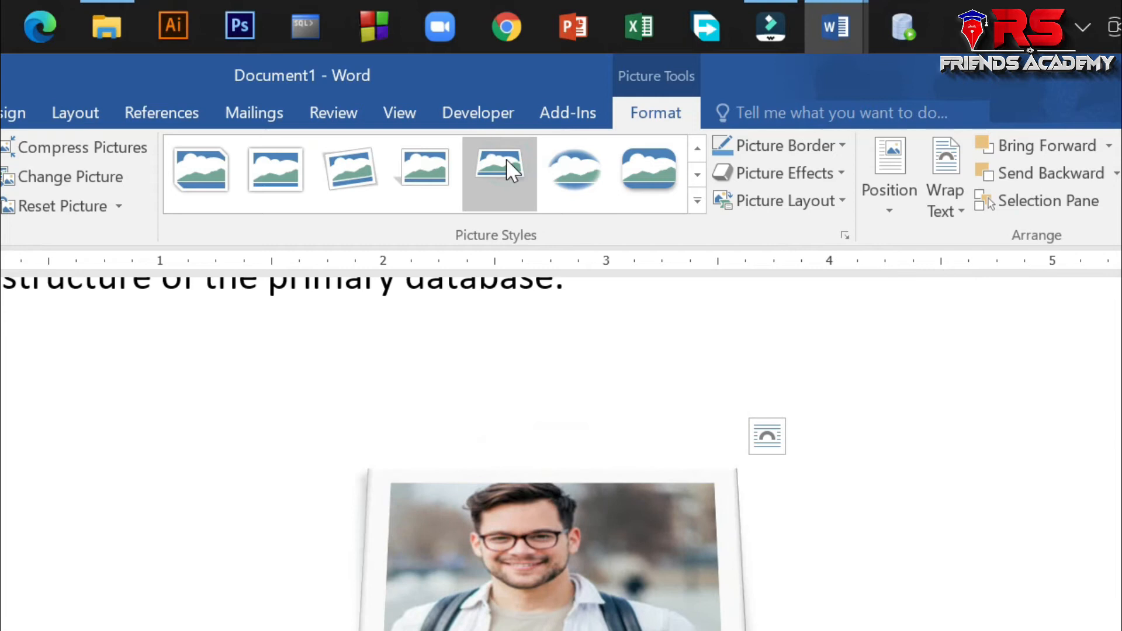
{"action": "left_click", "coordinate": [215, 173]}
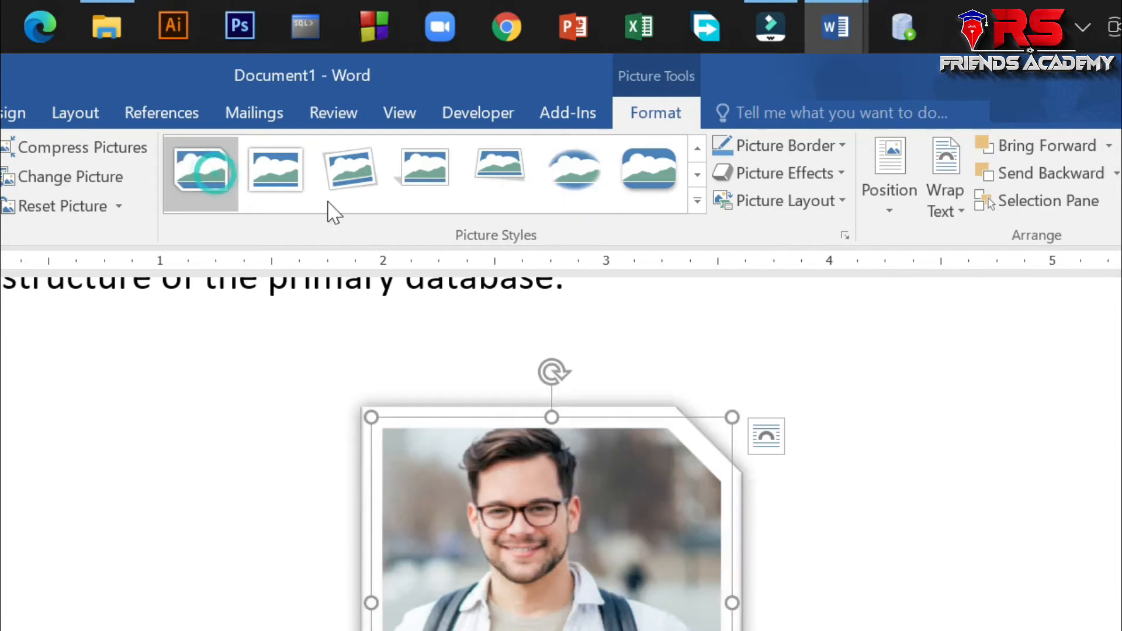
- Apply the Center Shadow Rectangle style to the picture and shift it slightly up and left
{"action": "left_click", "coordinate": [696, 192]}
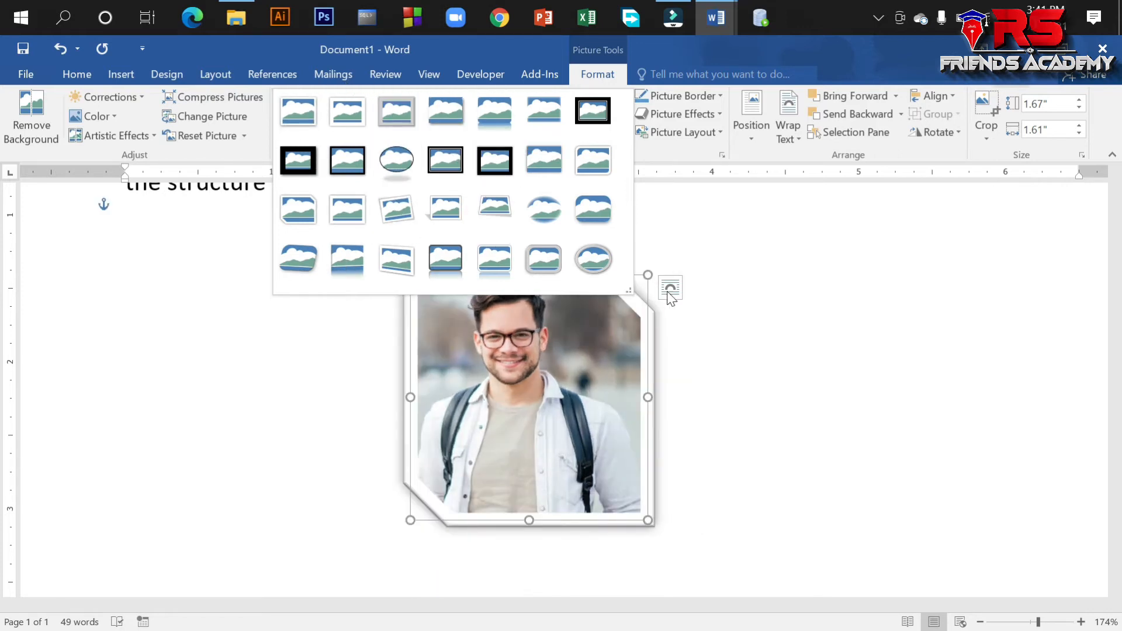
{"action": "left_click", "coordinate": [539, 164]}
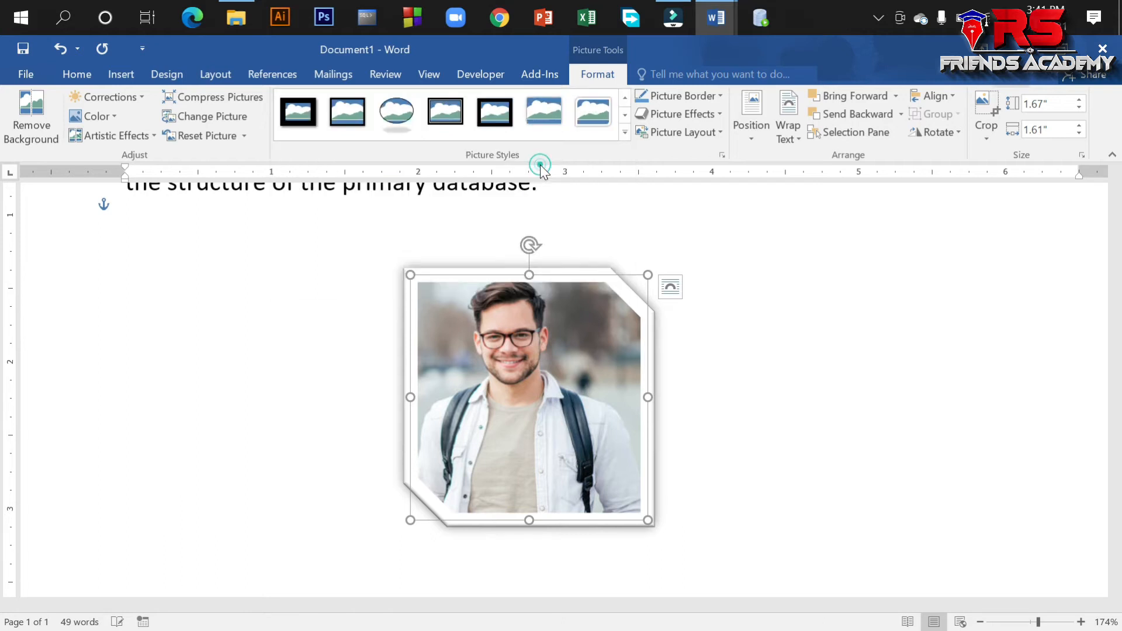
{"action": "left_click", "coordinate": [788, 342]}
{"action": "left_click_drag", "start_coordinate": [555, 397], "coordinate": [548, 385]}
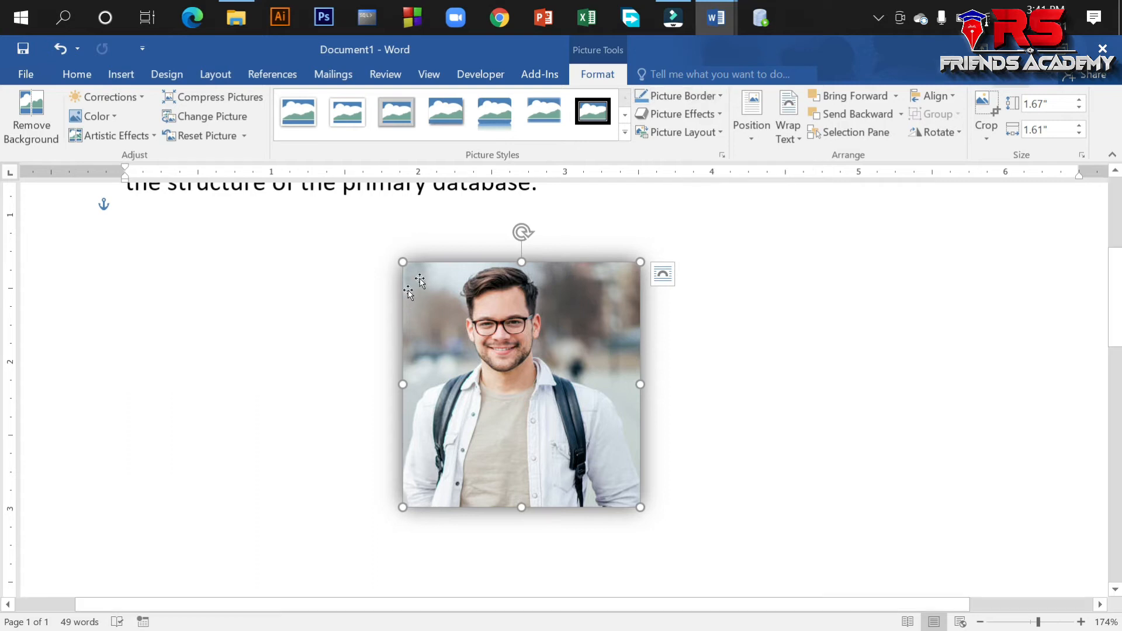
{"action": "left_click_drag", "start_coordinate": [482, 383], "coordinate": [483, 377]}
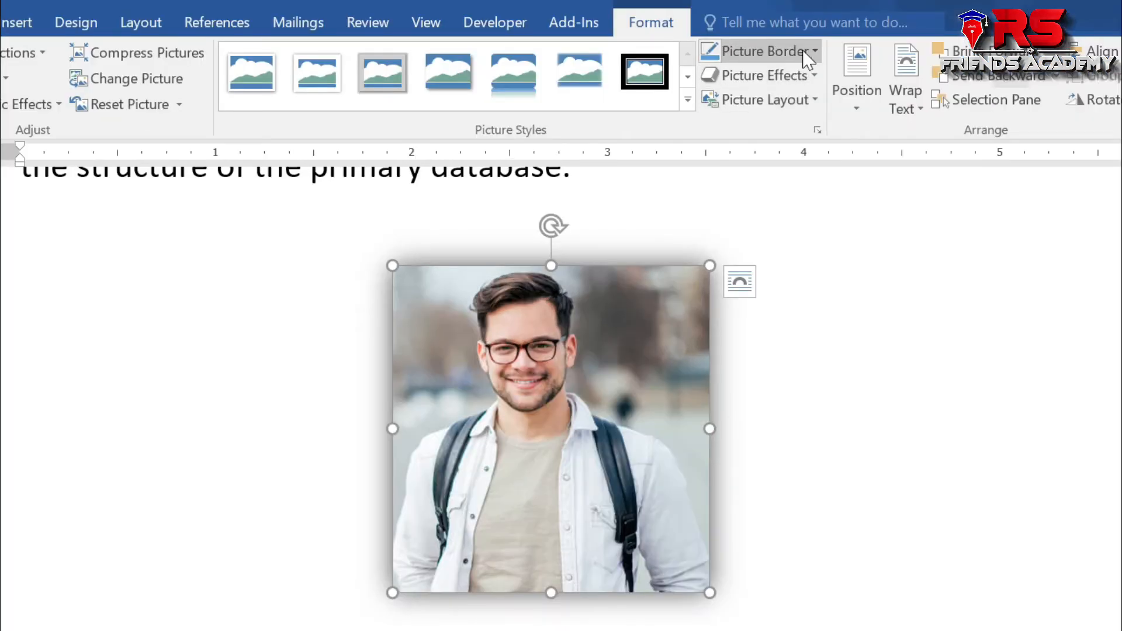
- Give the picture a red border with a weight of 6 pt
{"action": "left_click", "coordinate": [801, 50]}
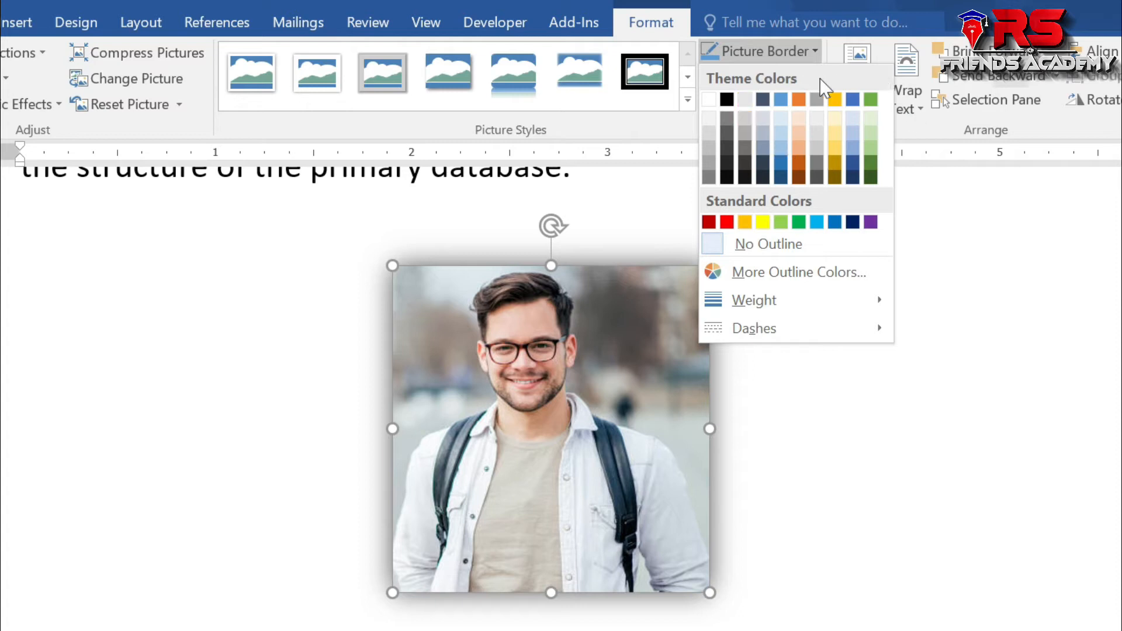
{"action": "left_click", "coordinate": [726, 222]}
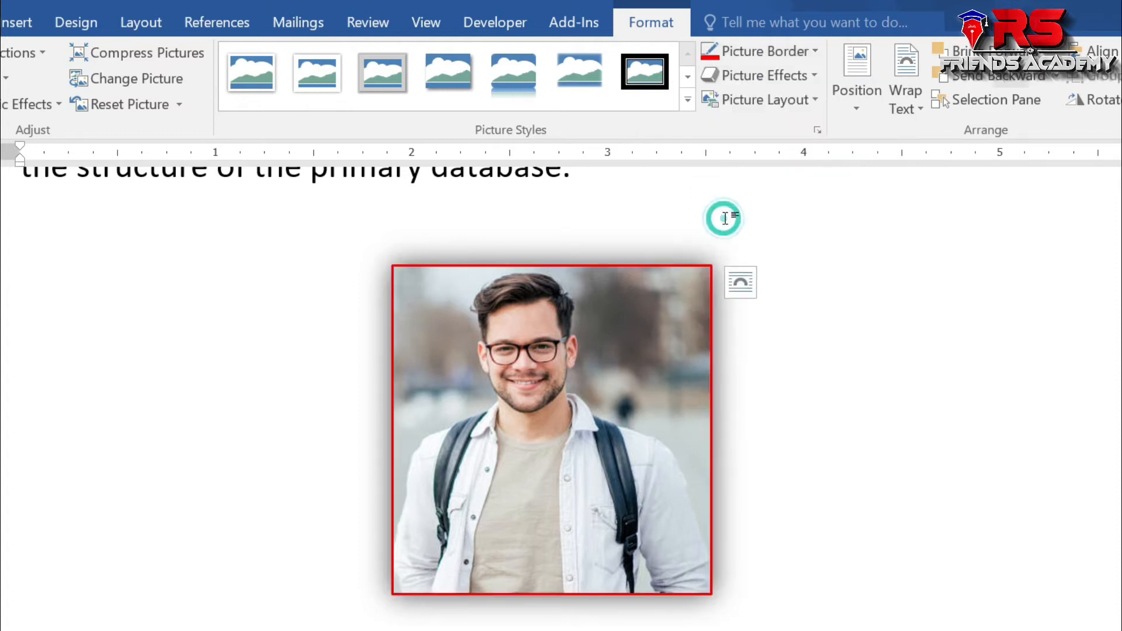
{"action": "left_click", "coordinate": [802, 51]}
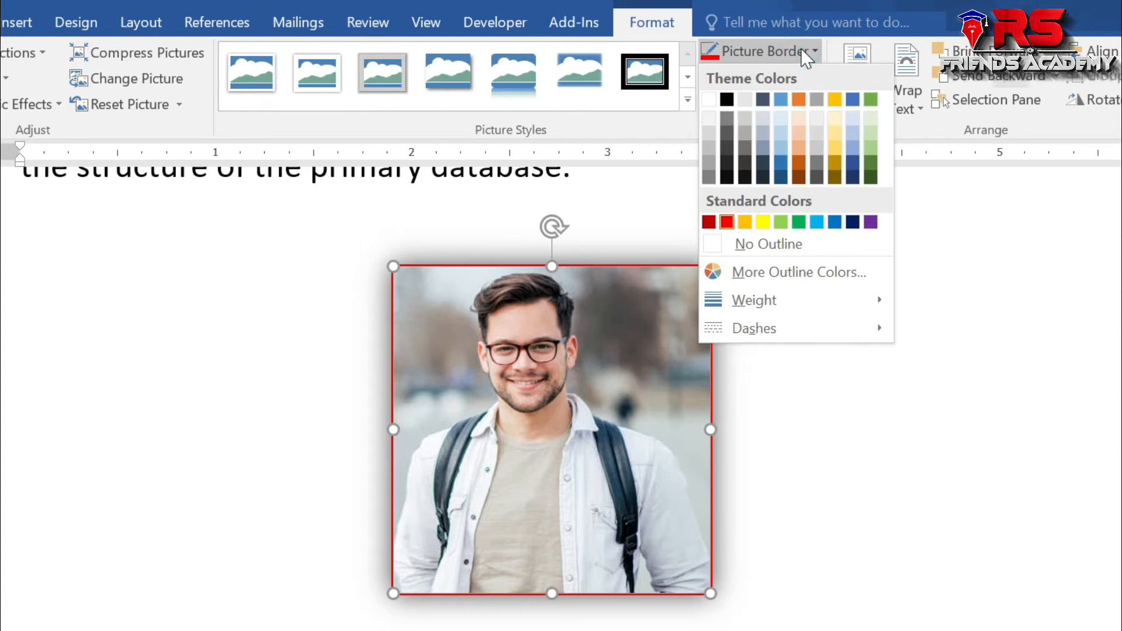
{"action": "mouse_move", "coordinate": [773, 296]}
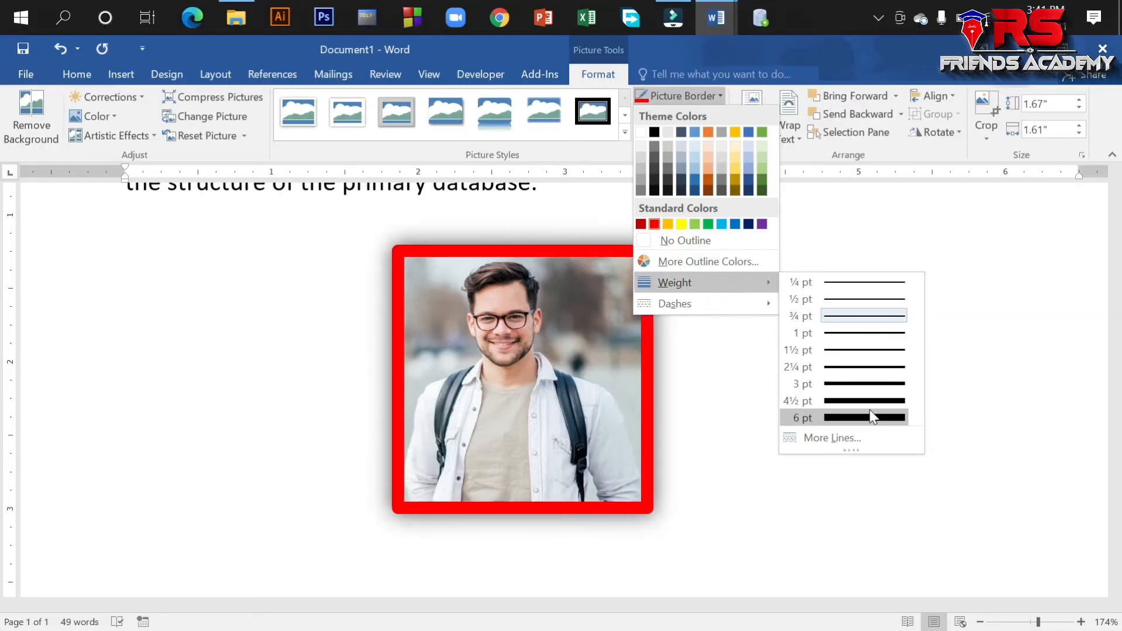
{"action": "left_click", "coordinate": [870, 417]}
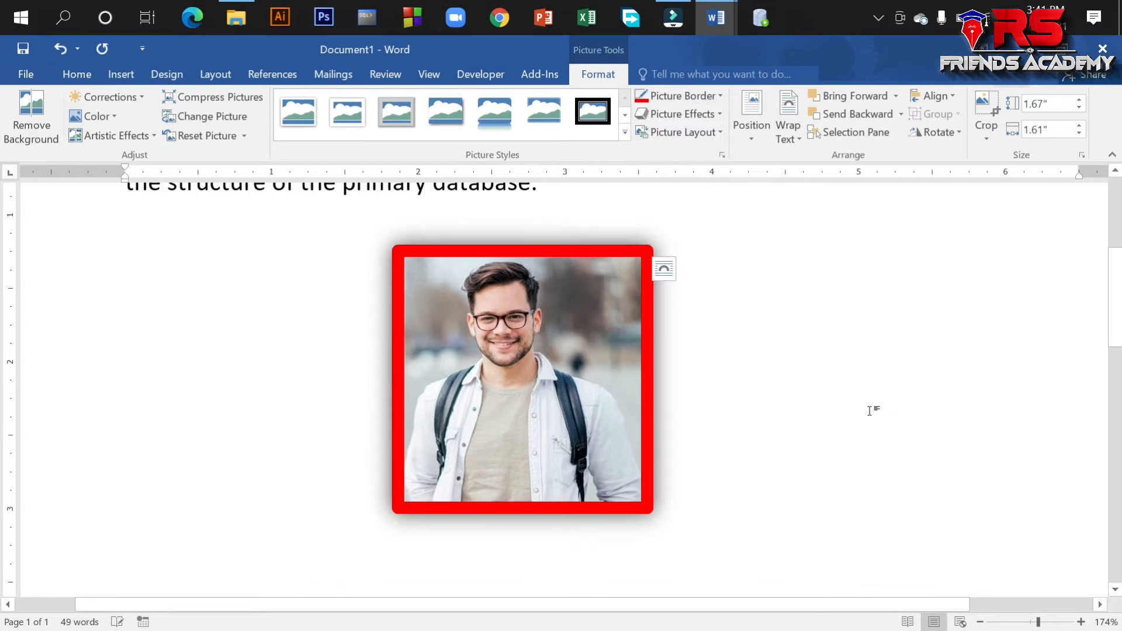
- Set the picture's border to the dashed line style and move the picture left on the page
{"action": "left_click", "coordinate": [713, 97]}
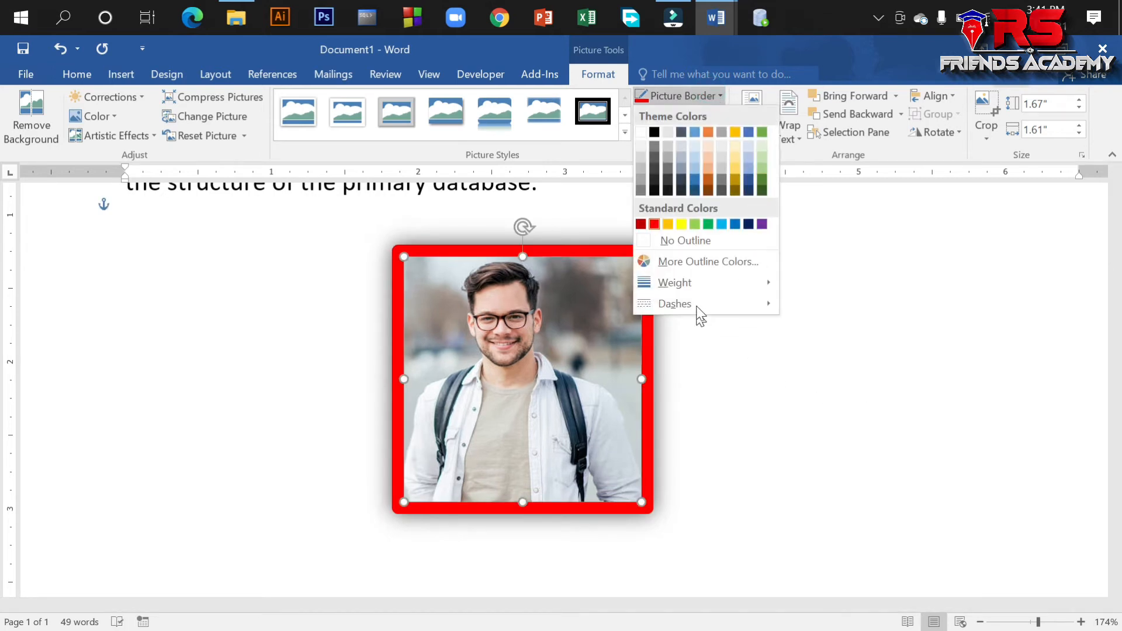
{"action": "mouse_move", "coordinate": [695, 300]}
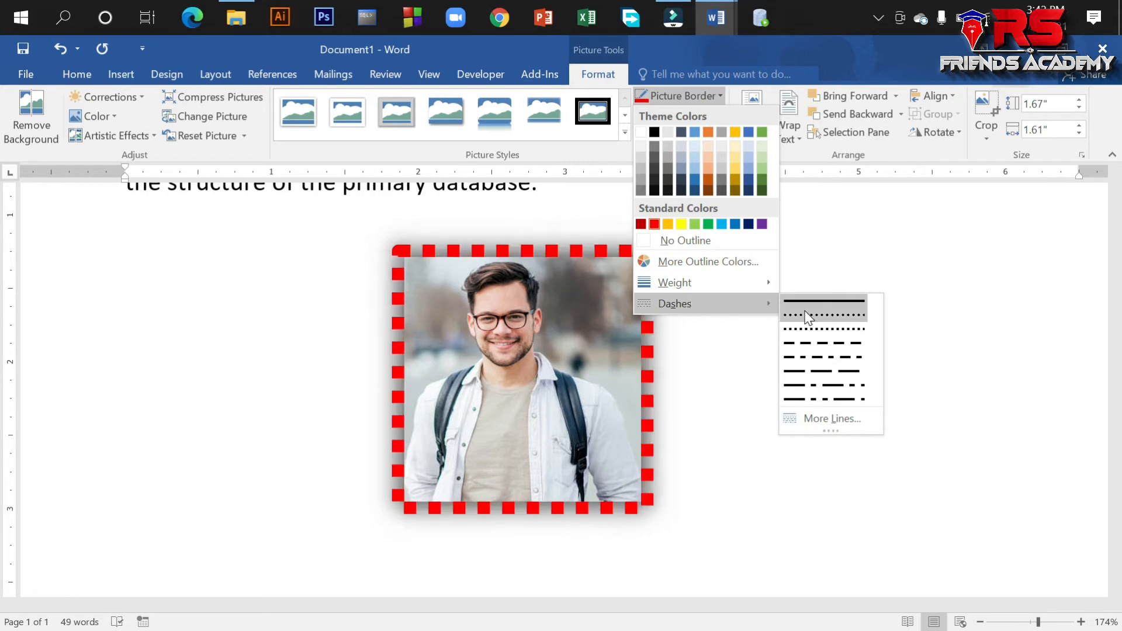
{"action": "left_click", "coordinate": [824, 343]}
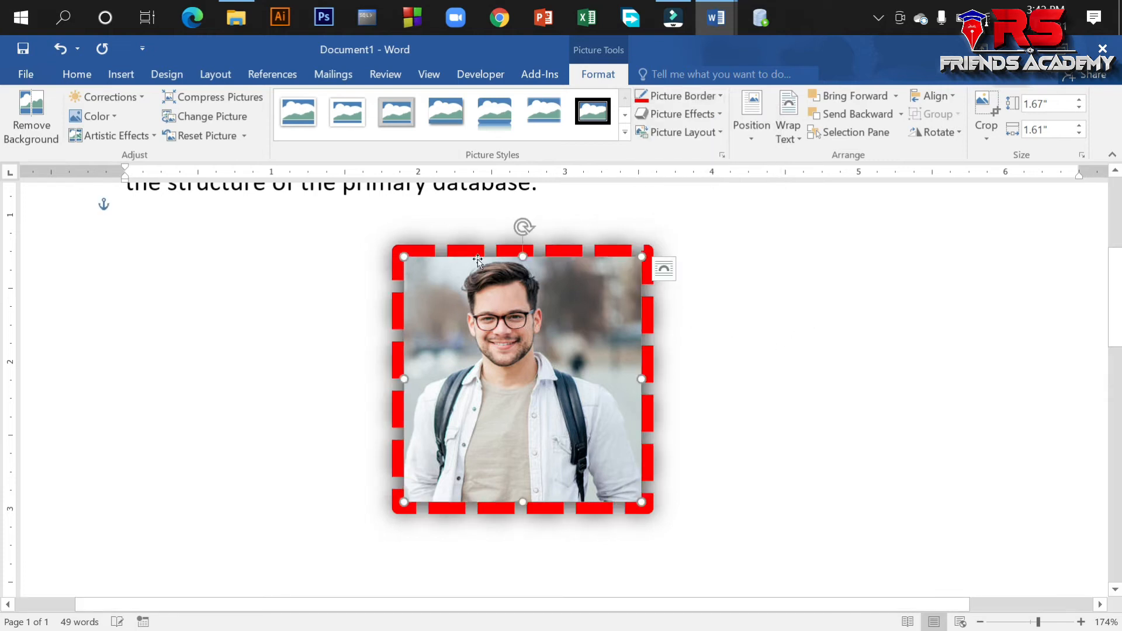
{"action": "left_click_drag", "start_coordinate": [531, 399], "coordinate": [417, 402]}
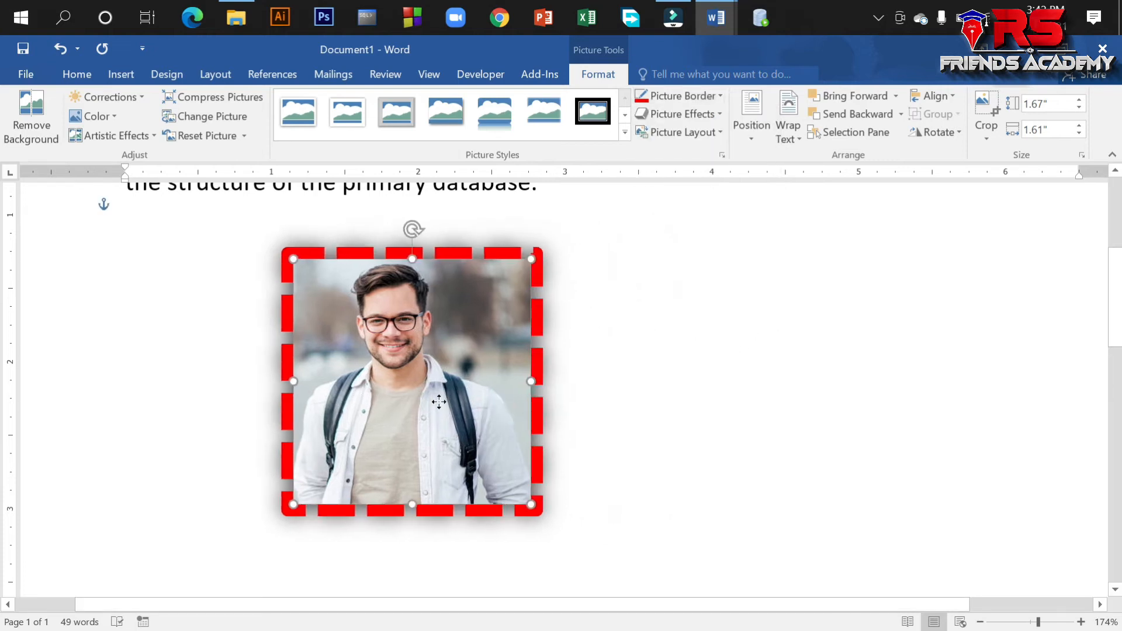
- Recolour the picture's dashed border green and move the picture toward the right side of the page
{"action": "left_click", "coordinate": [708, 107]}
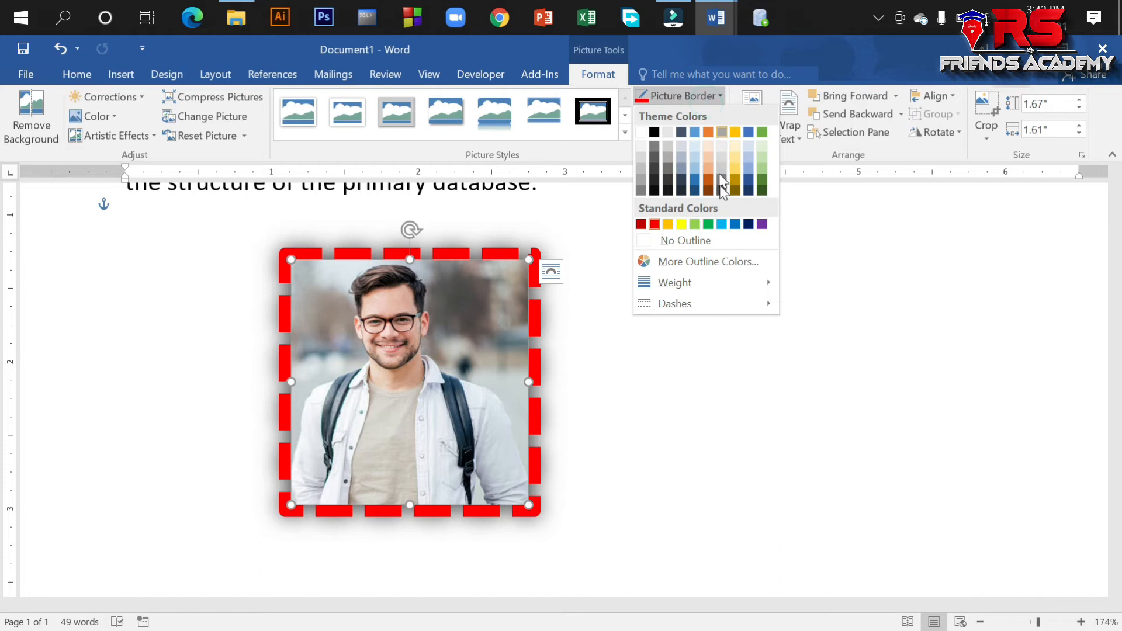
{"action": "left_click", "coordinate": [711, 221]}
{"action": "key", "text": "ctrl+z"}
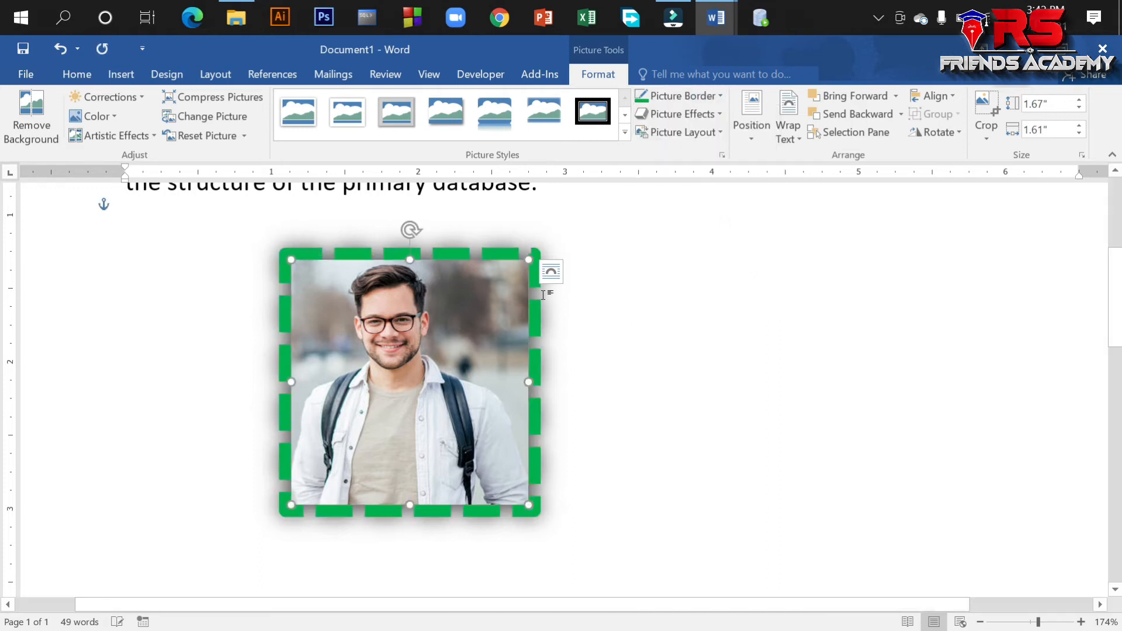
{"action": "left_click_drag", "start_coordinate": [523, 333], "coordinate": [812, 325]}
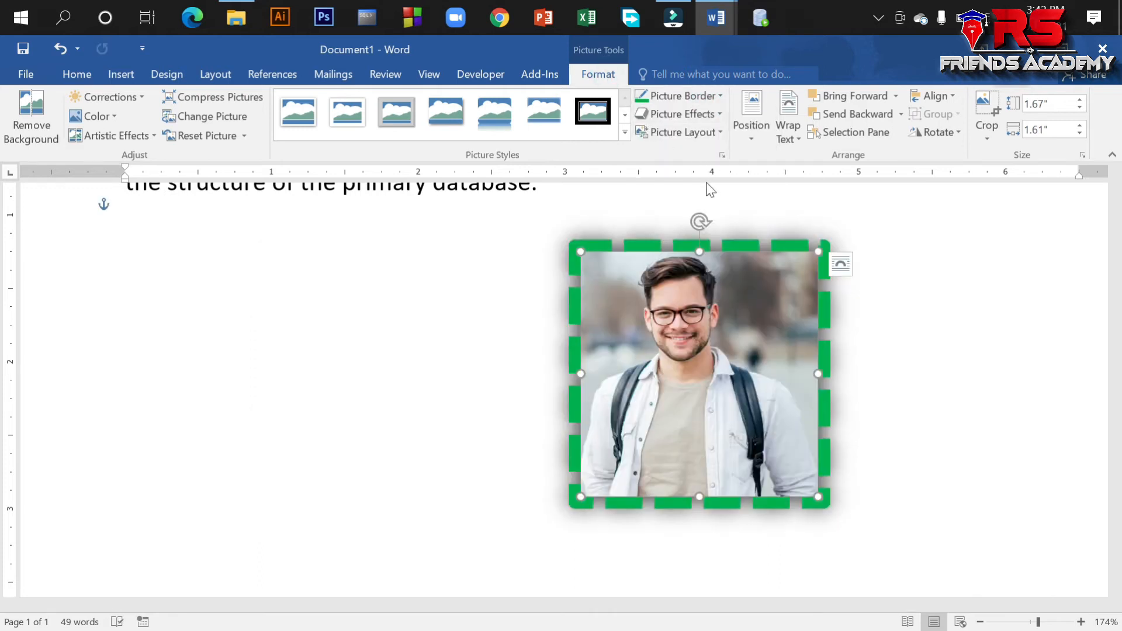
{"action": "left_click", "coordinate": [710, 114]}
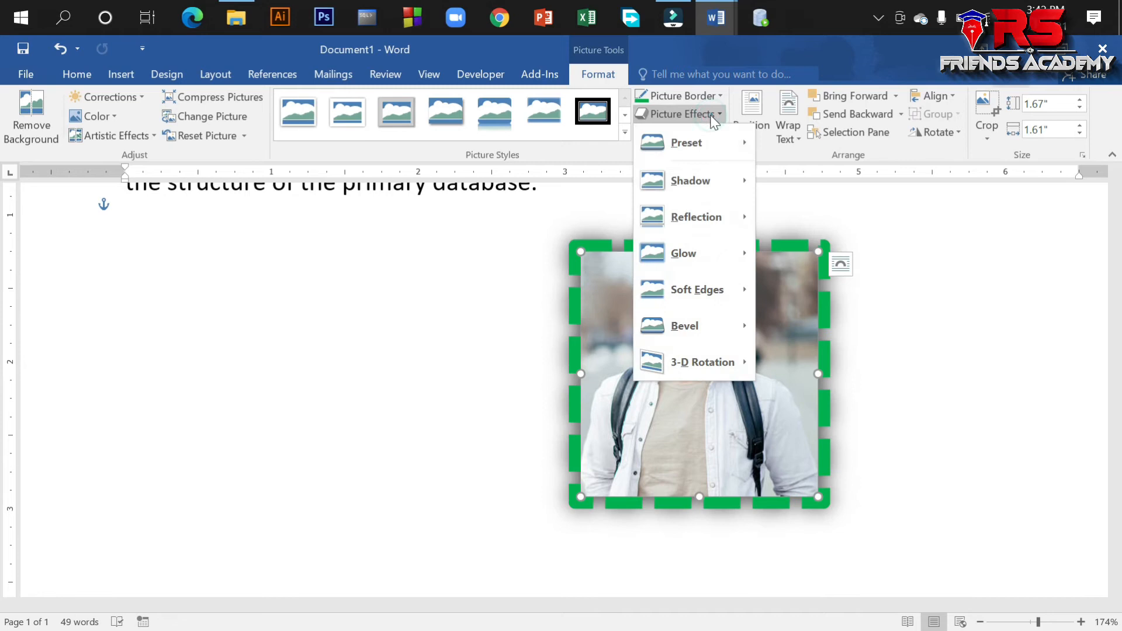
{"action": "left_click", "coordinate": [614, 359]}
- Insert the photo of the man in the brown sweater below the paragraph
{"action": "left_click", "coordinate": [359, 321]}
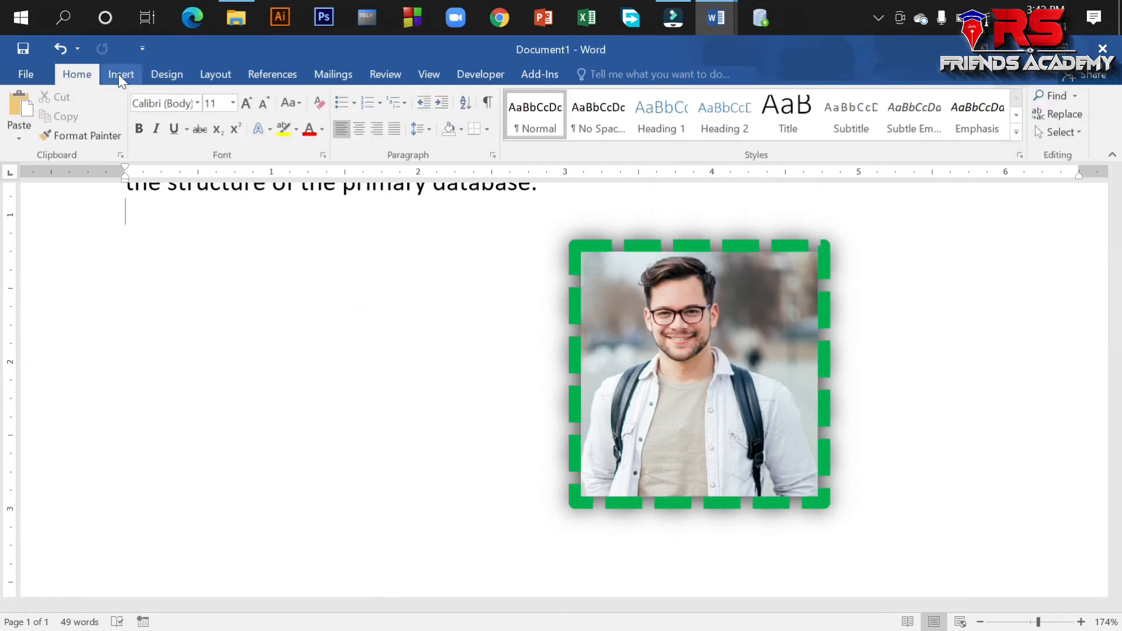
{"action": "left_click", "coordinate": [120, 74]}
{"action": "left_click", "coordinate": [149, 124]}
{"action": "left_click", "coordinate": [310, 209]}
{"action": "left_click", "coordinate": [402, 427]}
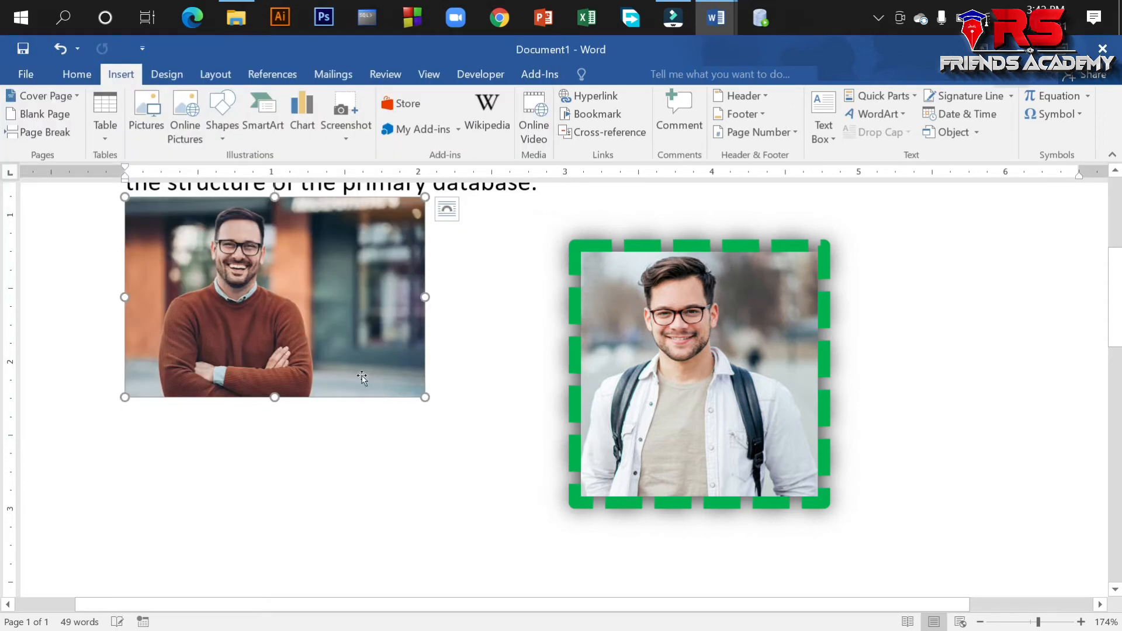
- Set the new photo's text wrapping to In Front of Text and move it beside the green-bordered picture
{"action": "left_click", "coordinate": [465, 200]}
{"action": "left_click", "coordinate": [416, 236]}
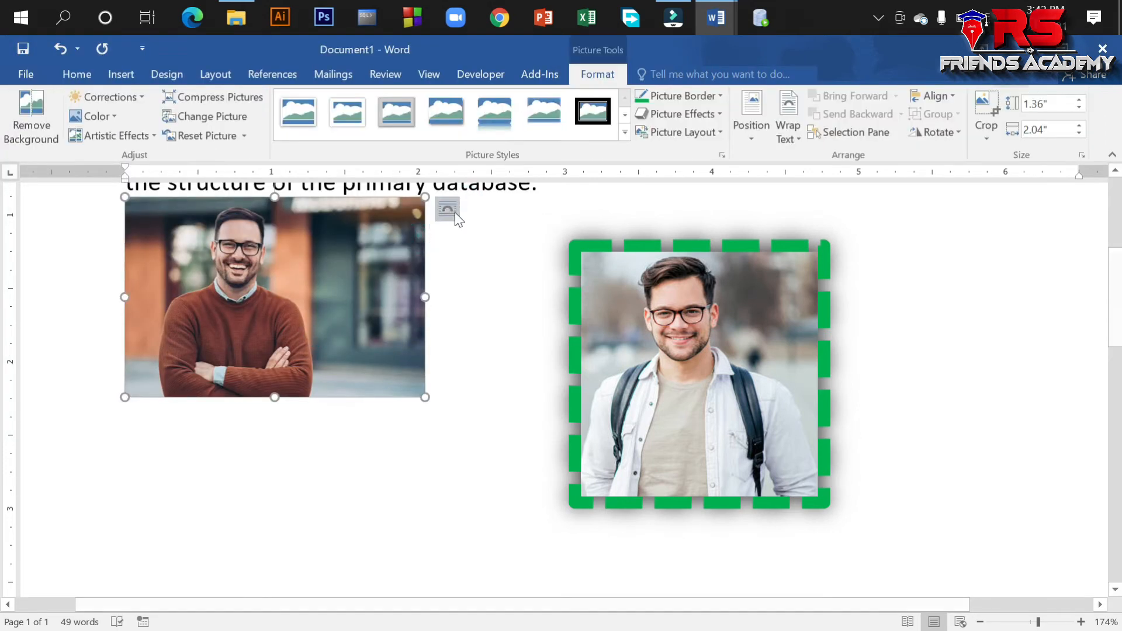
{"action": "left_click", "coordinate": [449, 210]}
{"action": "left_click", "coordinate": [564, 353]}
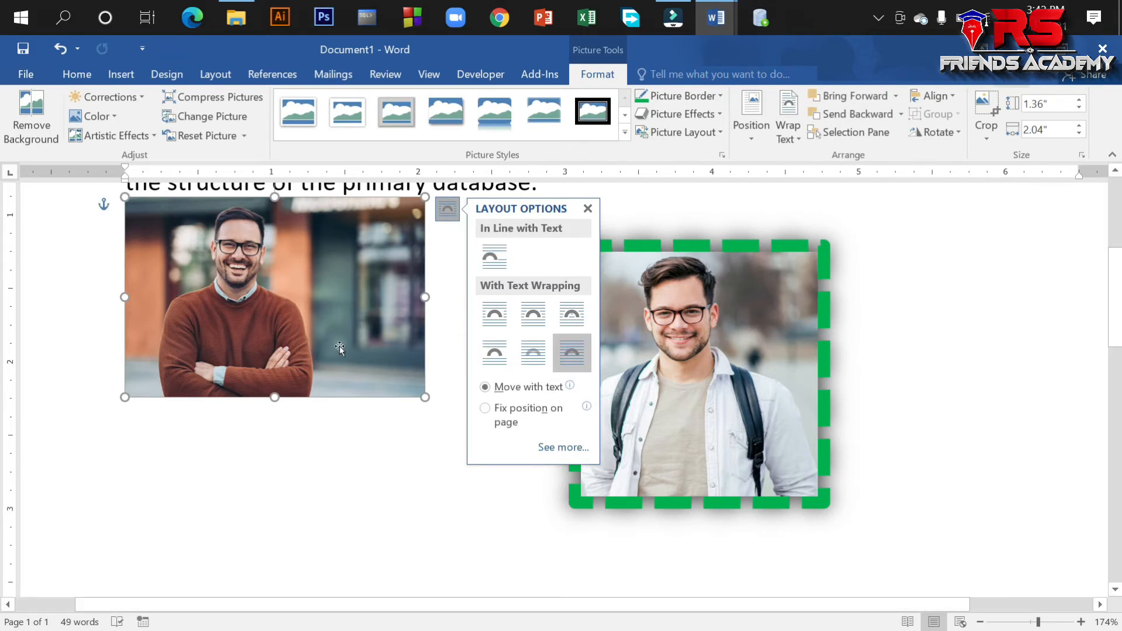
{"action": "left_click_drag", "start_coordinate": [363, 349], "coordinate": [423, 395]}
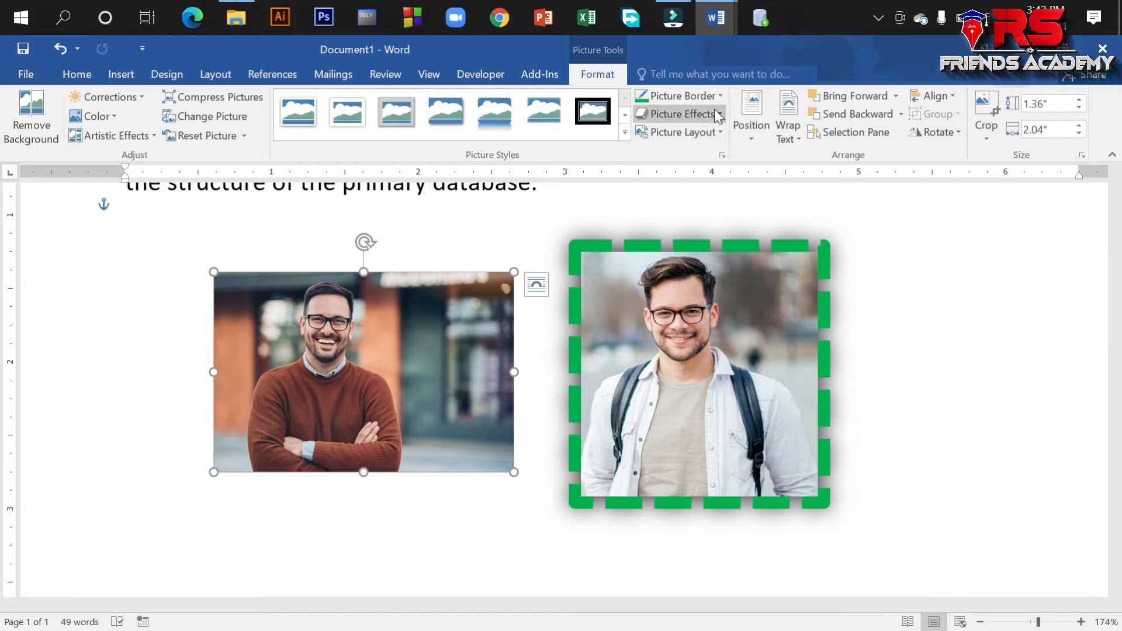
{"action": "left_click", "coordinate": [624, 132]}
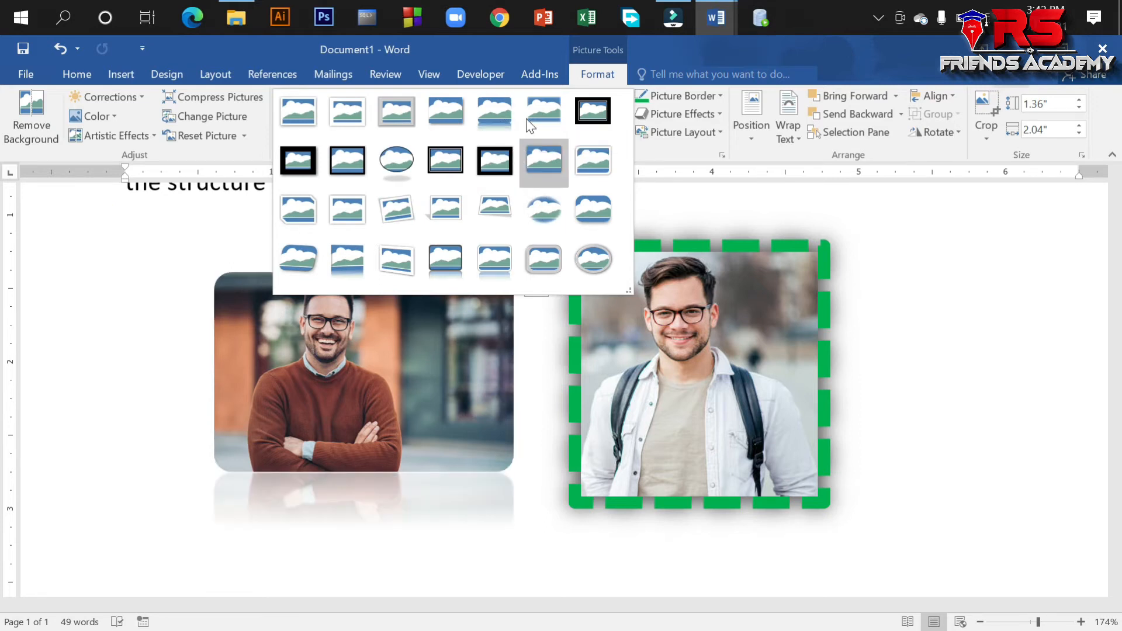
{"action": "left_click", "coordinate": [463, 337]}
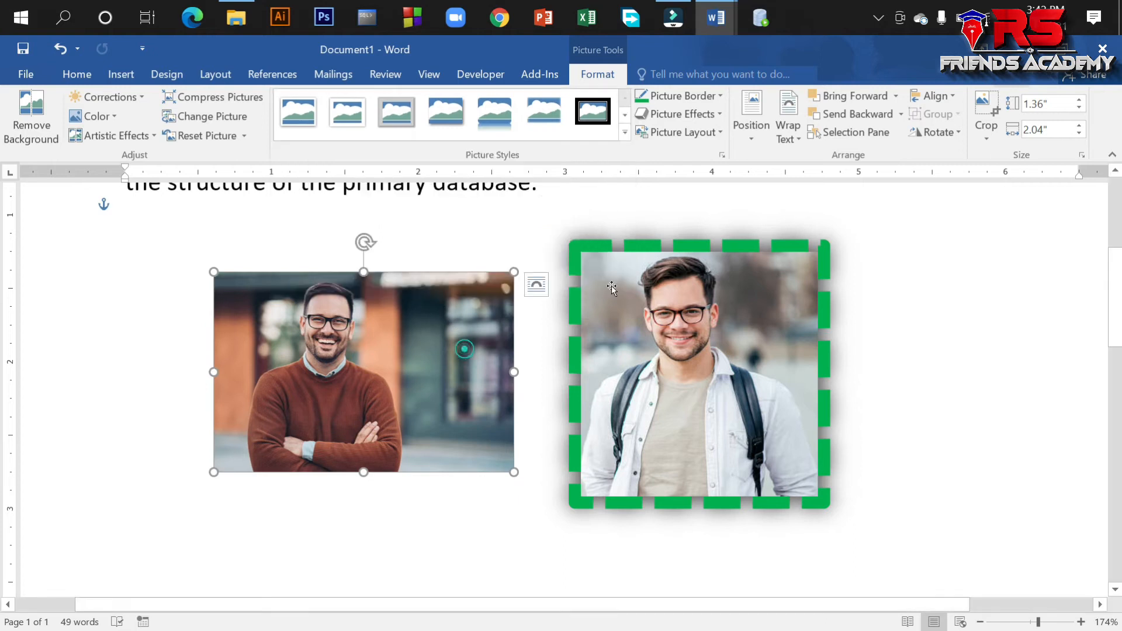
- Apply the Preset 9 picture effect to the photo of the man in the brown sweater
{"action": "left_click", "coordinate": [706, 114]}
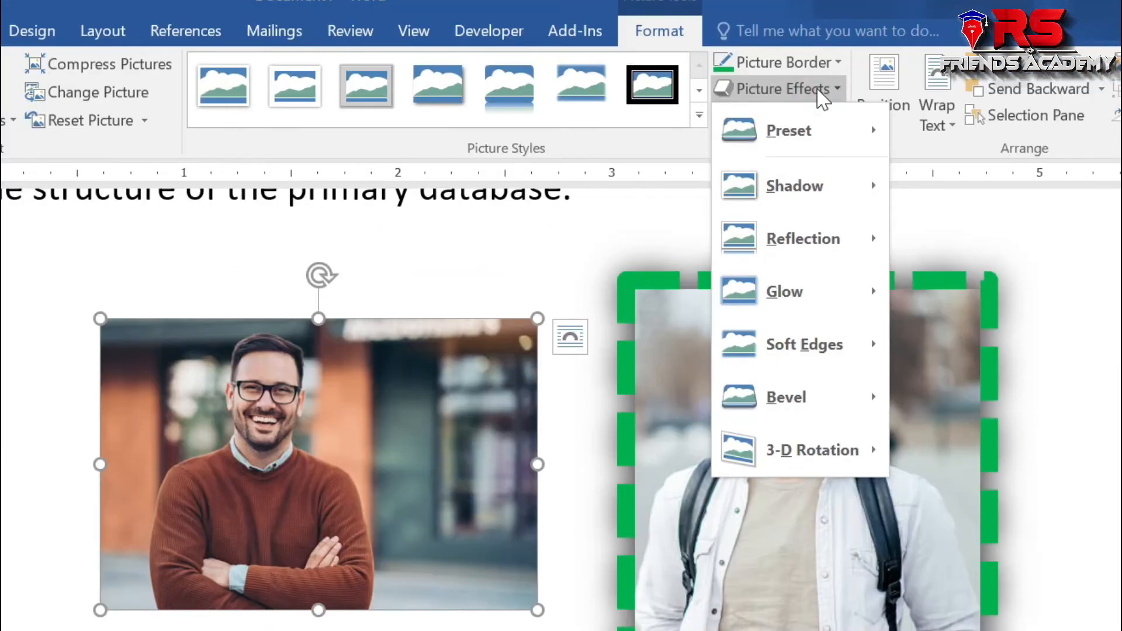
{"action": "mouse_move", "coordinate": [797, 136]}
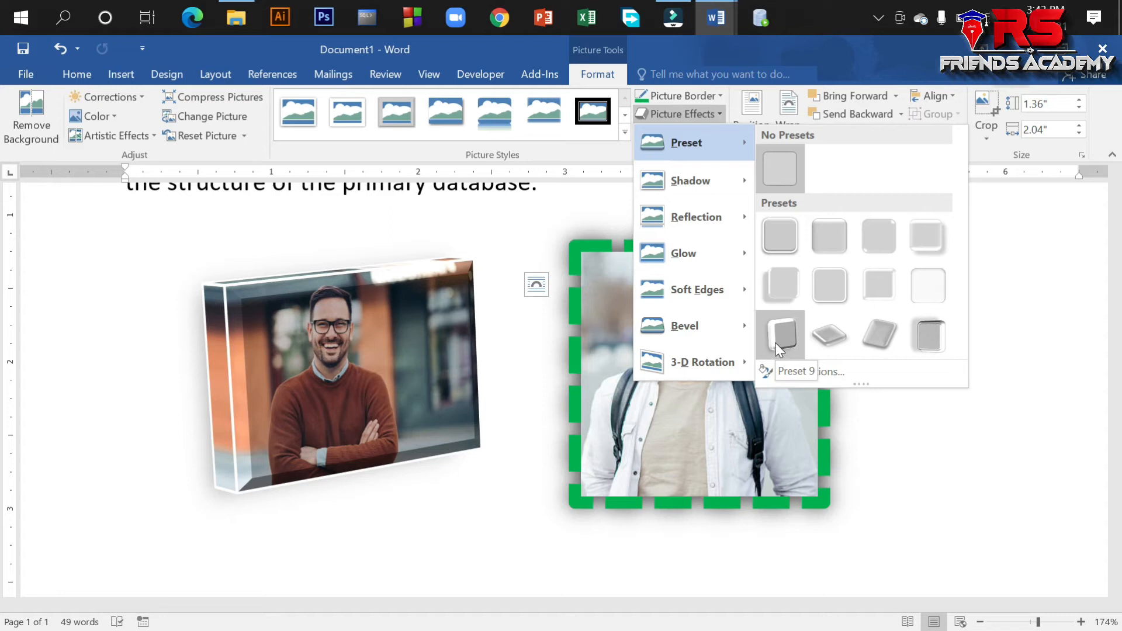
{"action": "left_click", "coordinate": [780, 336]}
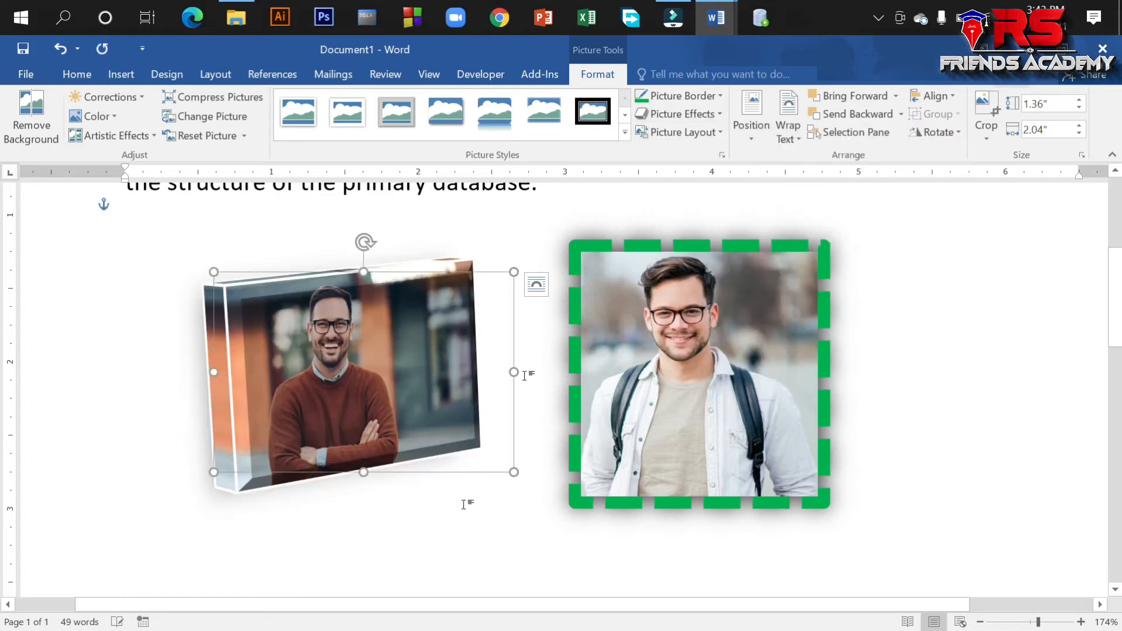
- Add an outer shadow cast upward behind the brown-sweater photo
{"action": "left_click", "coordinate": [669, 114]}
{"action": "mouse_move", "coordinate": [708, 183]}
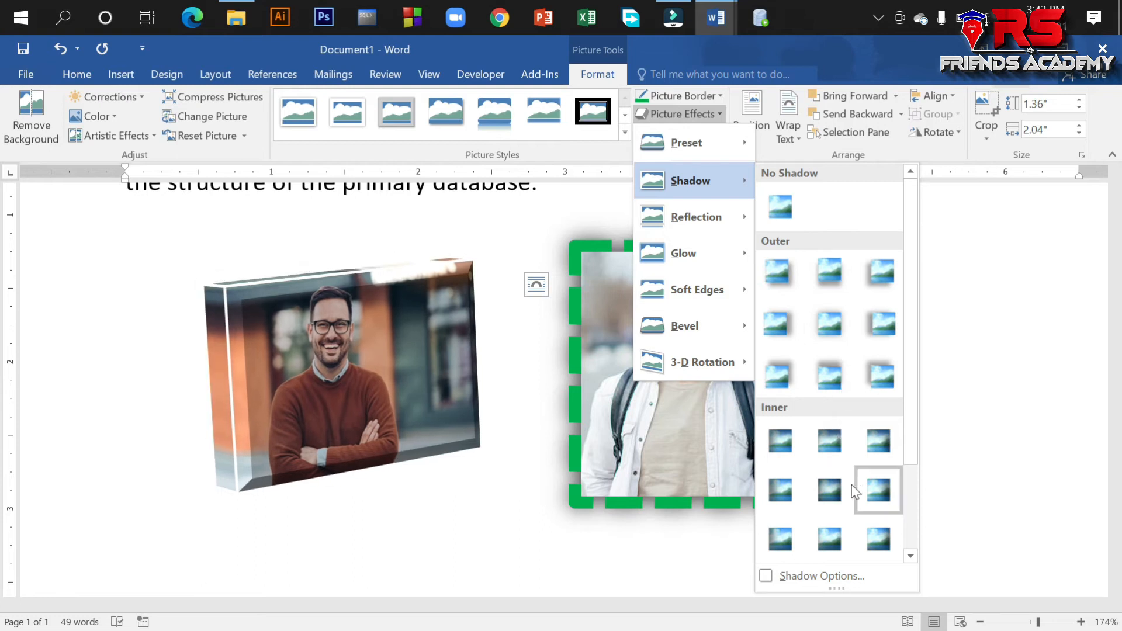
{"action": "left_click", "coordinate": [840, 378]}
{"action": "left_click", "coordinate": [346, 356]}
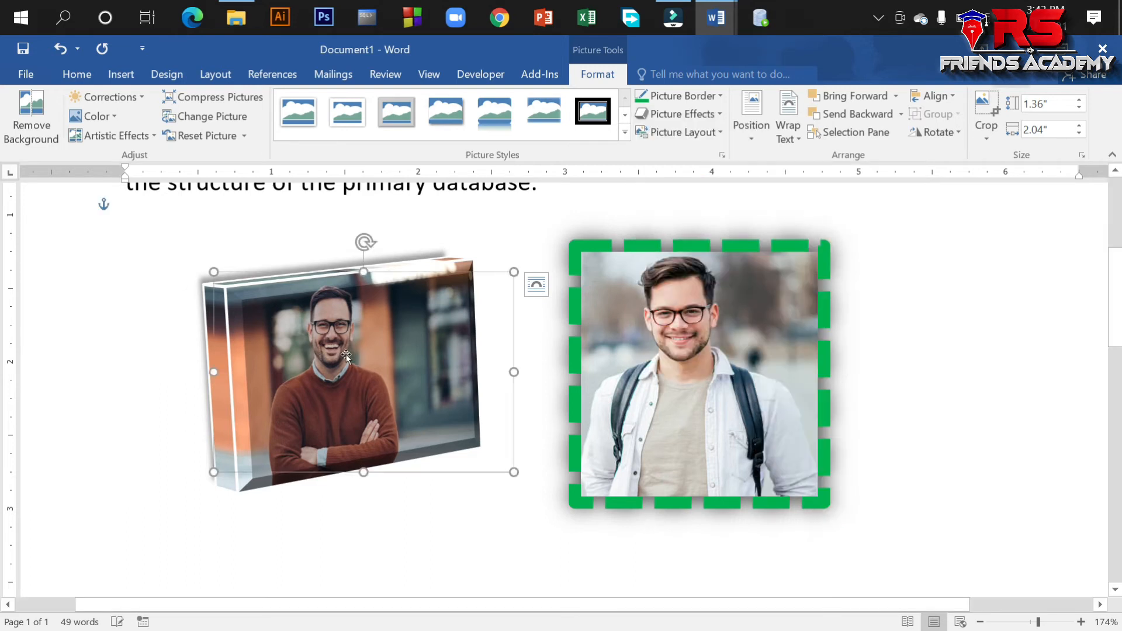
- Add the third reflection variation of the second row to the brown-sweater photo and move the photo up
{"action": "left_click", "coordinate": [688, 114]}
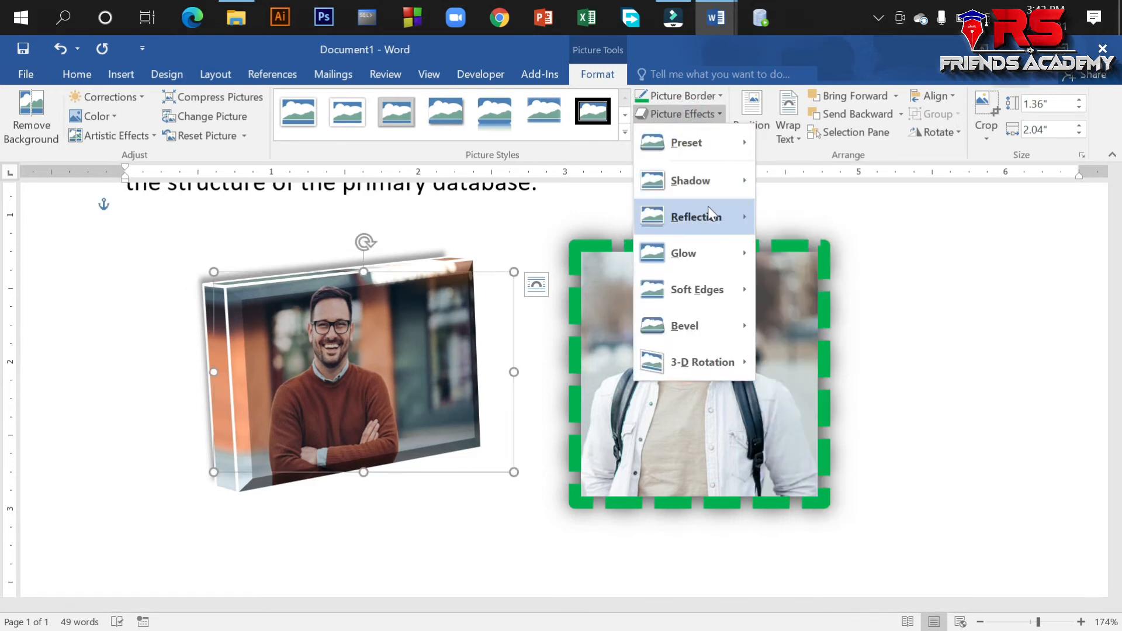
{"action": "mouse_move", "coordinate": [709, 213]}
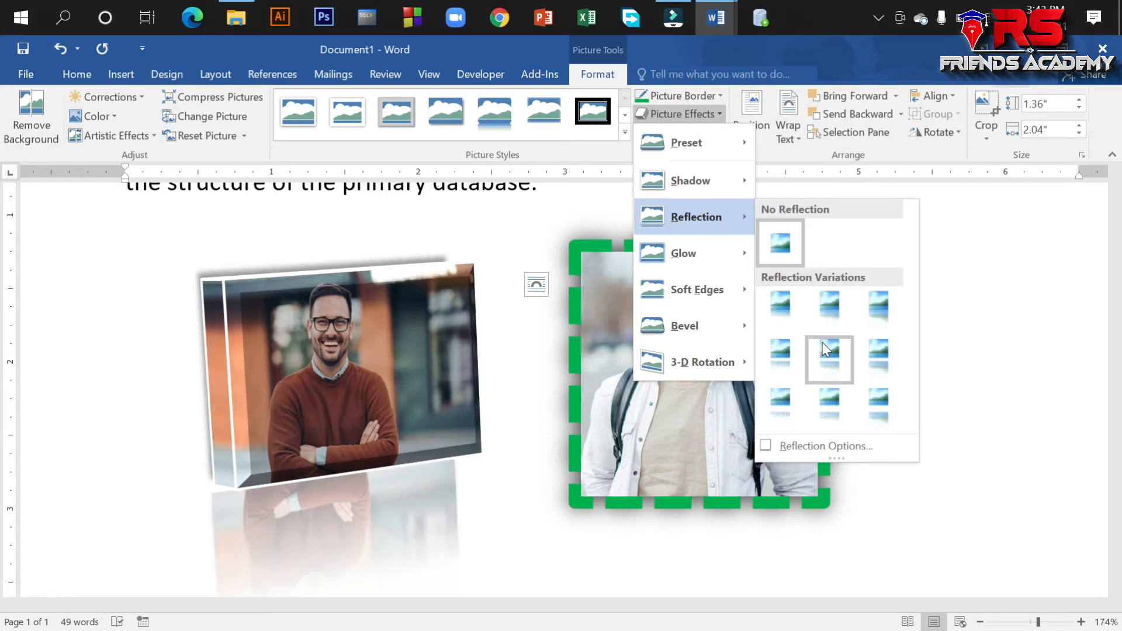
{"action": "left_click", "coordinate": [878, 350]}
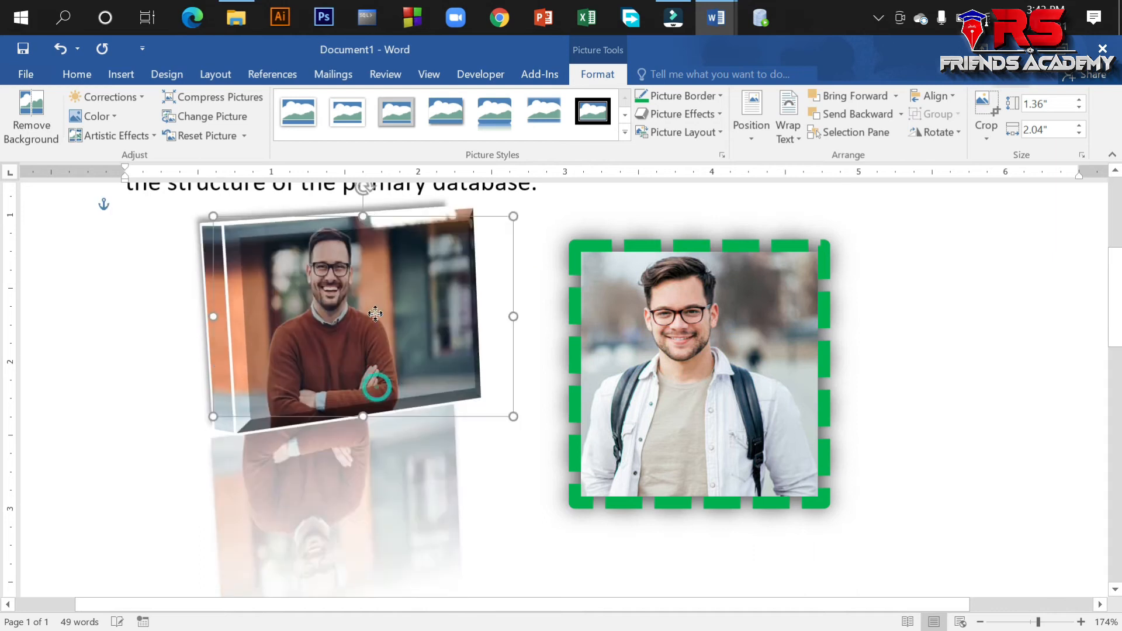
{"action": "left_click_drag", "start_coordinate": [375, 314], "coordinate": [374, 293]}
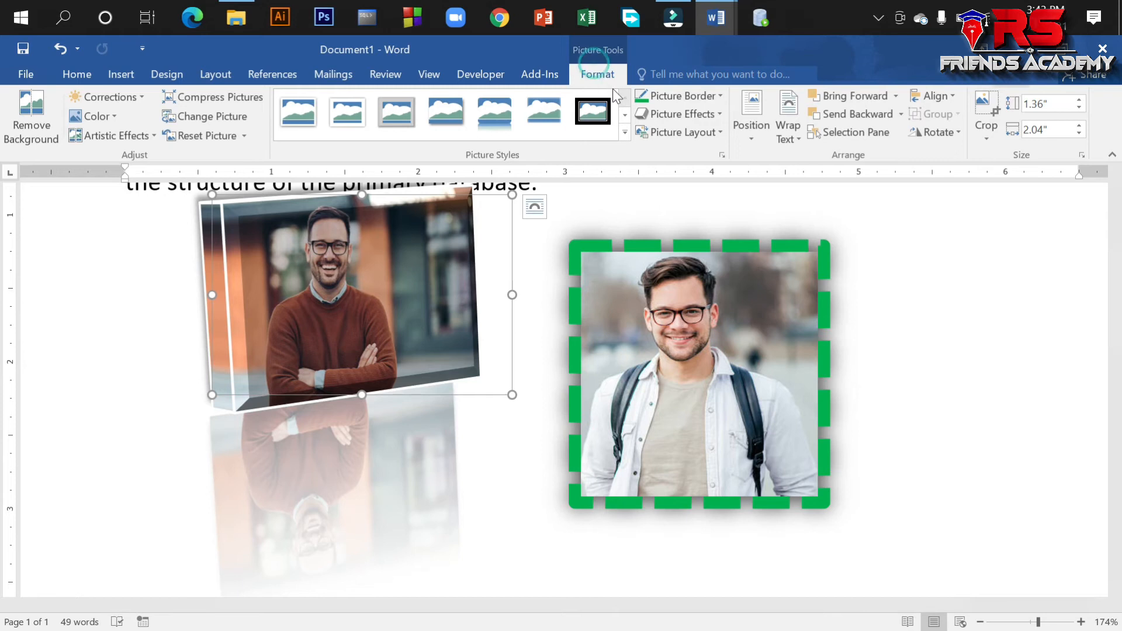
- Add the orange glow variation from the third row to the brown-sweater photo and move the photo down
{"action": "left_click", "coordinate": [714, 116]}
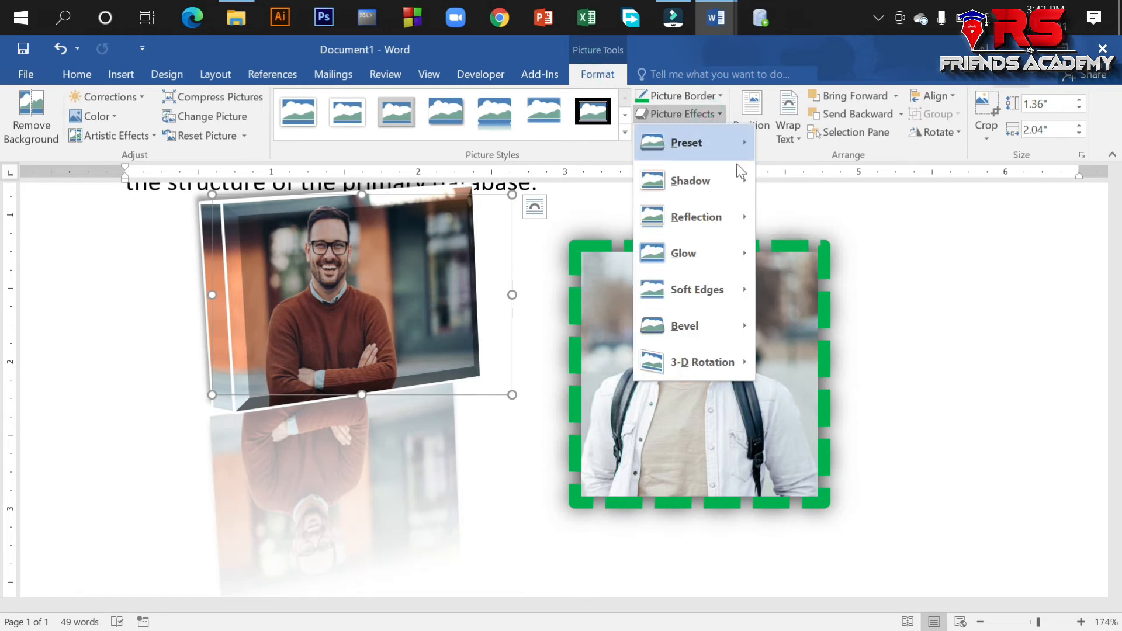
{"action": "mouse_move", "coordinate": [693, 250]}
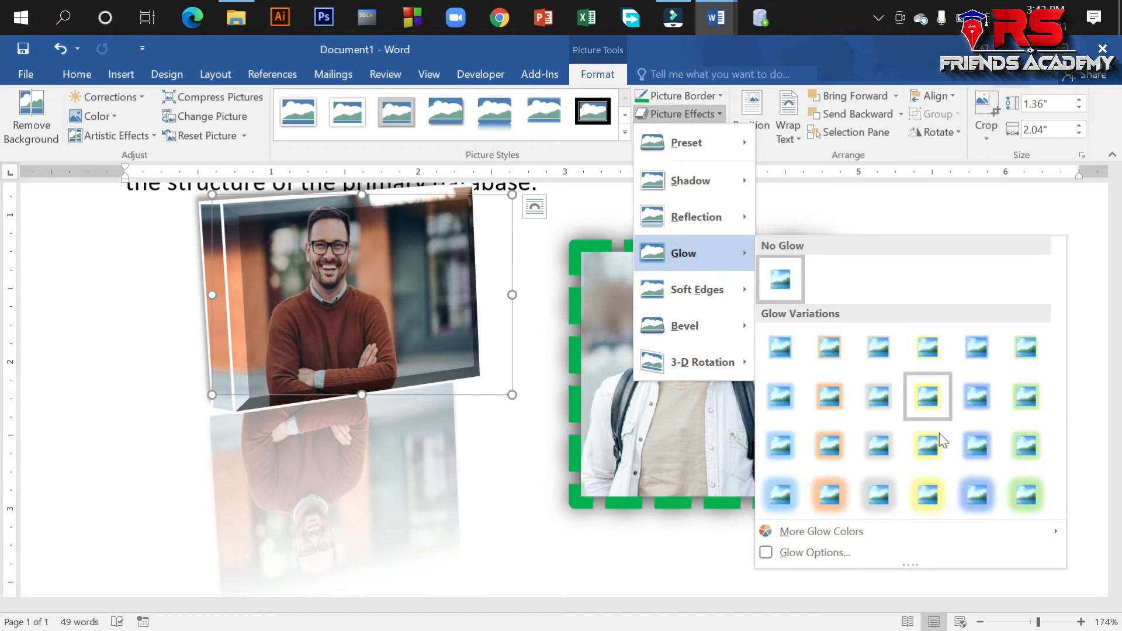
{"action": "left_click", "coordinate": [826, 455]}
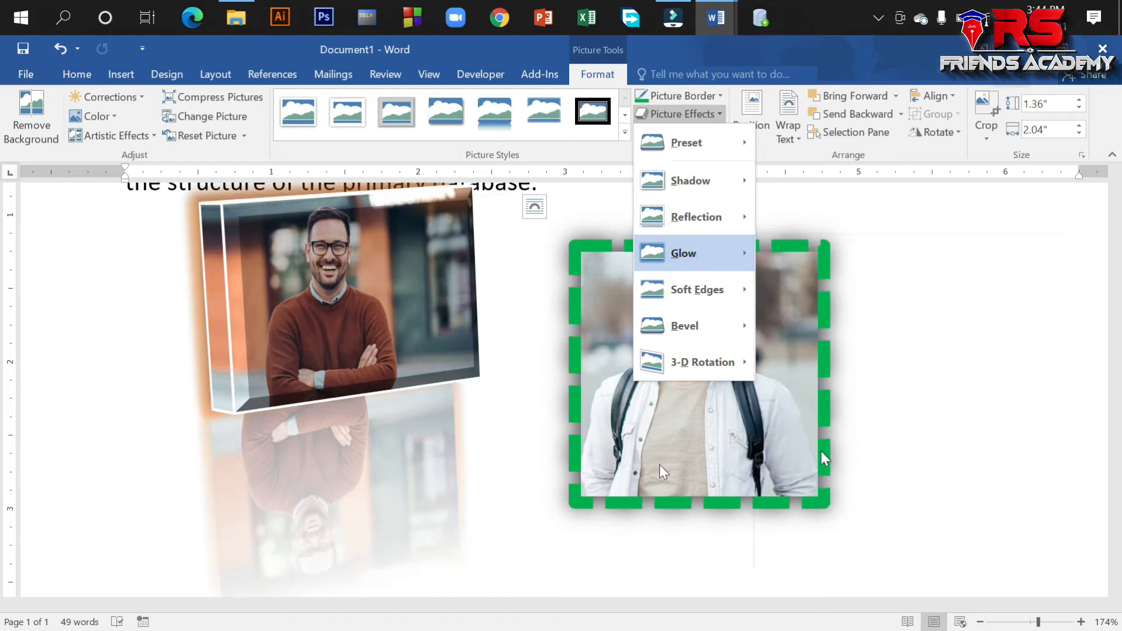
{"action": "left_click", "coordinate": [396, 337]}
{"action": "left_click_drag", "start_coordinate": [401, 400], "coordinate": [400, 411]}
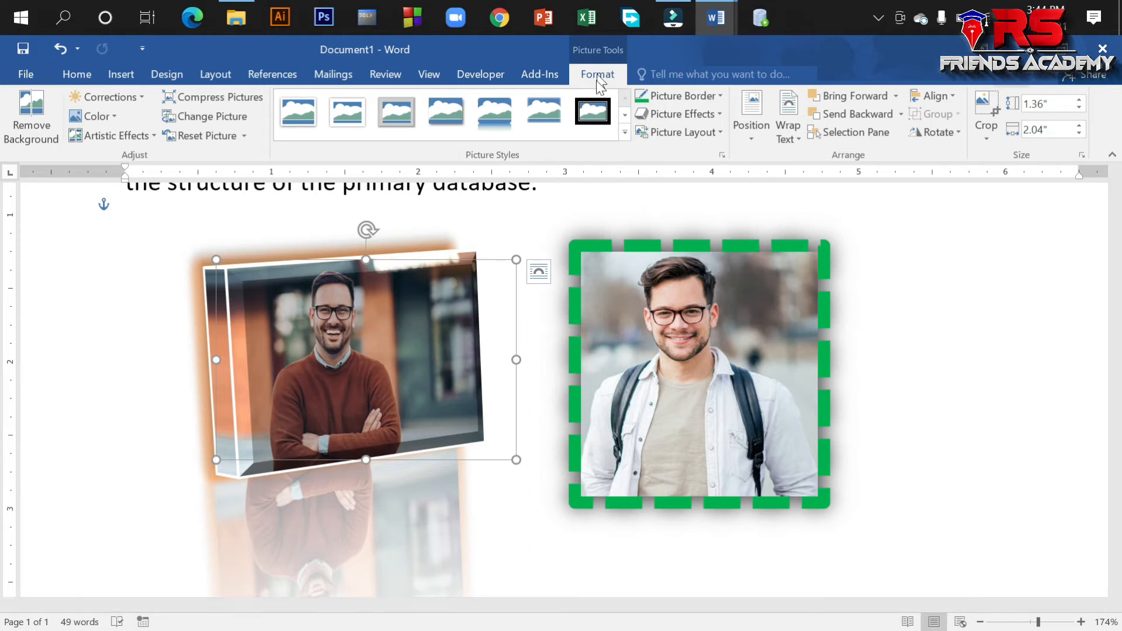
- Change the glow colour of the brown-sweater photo to standard yellow
{"action": "left_click", "coordinate": [679, 113]}
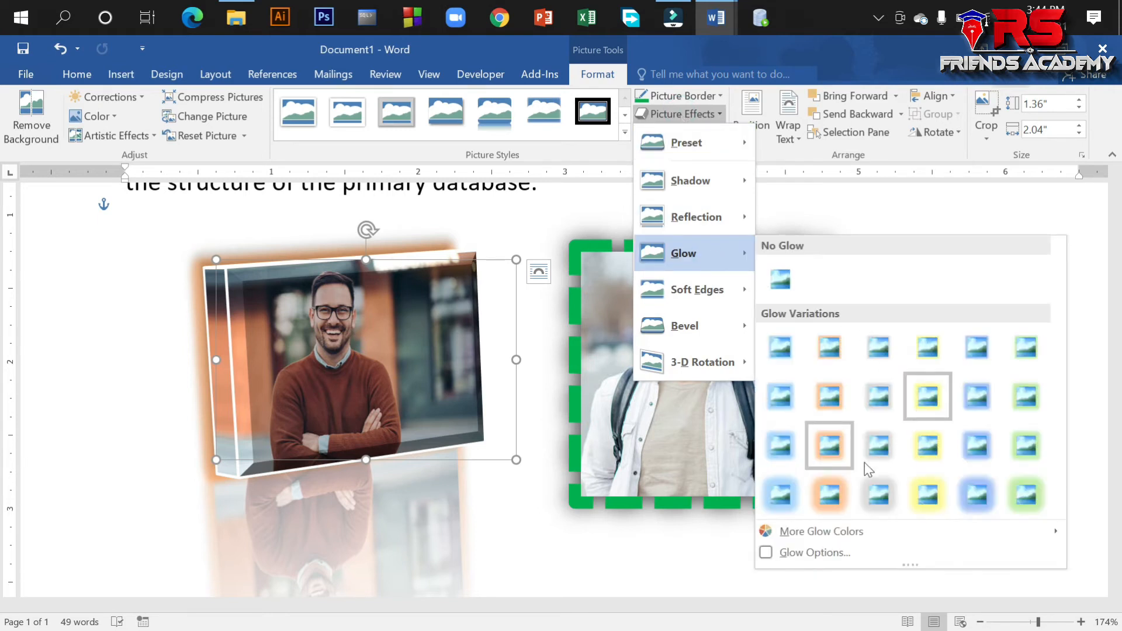
{"action": "mouse_move", "coordinate": [795, 537]}
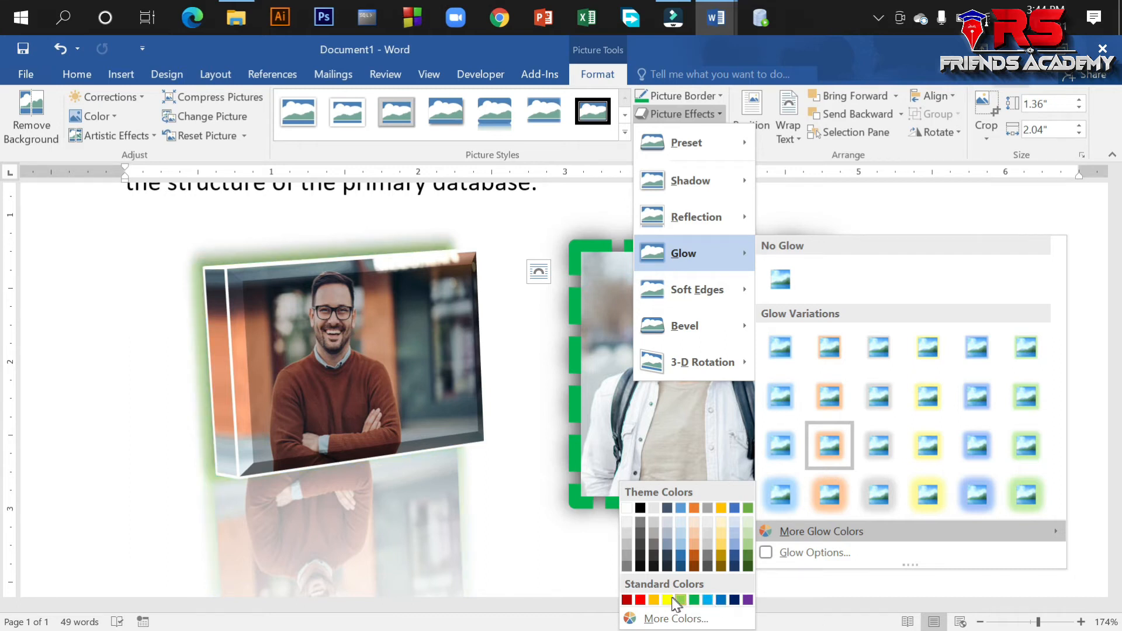
{"action": "left_click", "coordinate": [219, 331]}
{"action": "key", "text": "ctrl+z"}
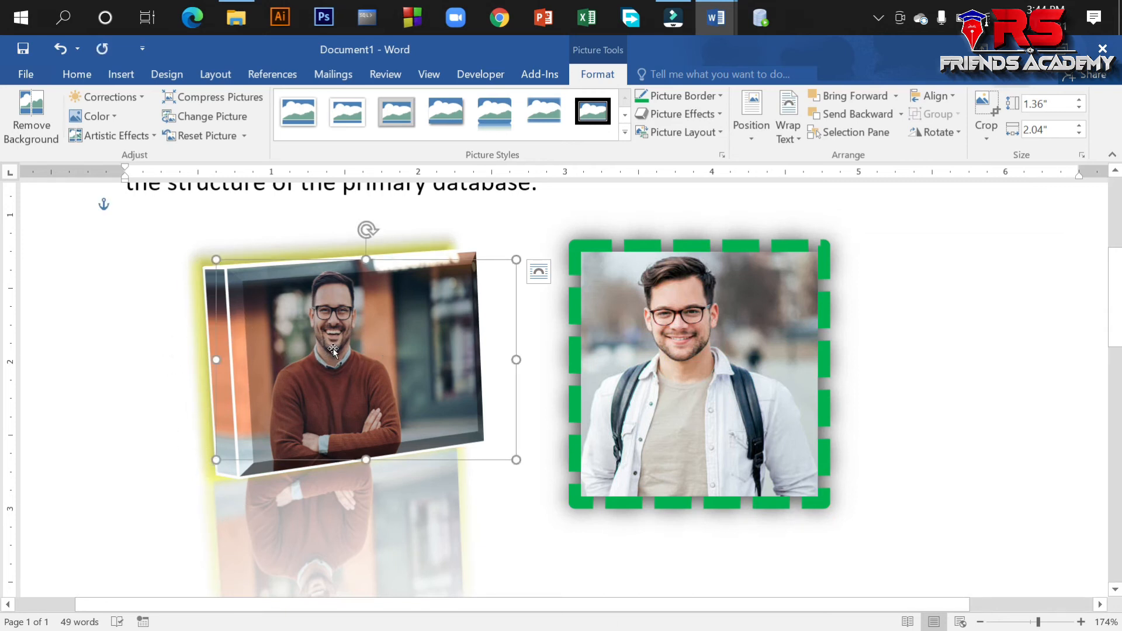
{"action": "left_click", "coordinate": [698, 114]}
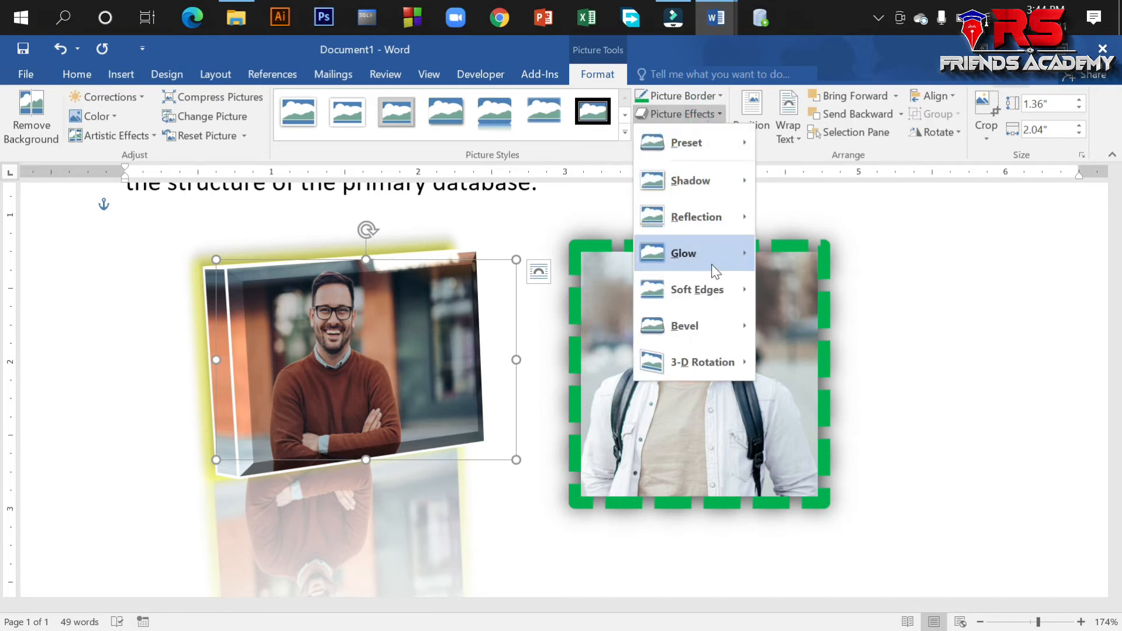
{"action": "mouse_move", "coordinate": [710, 289]}
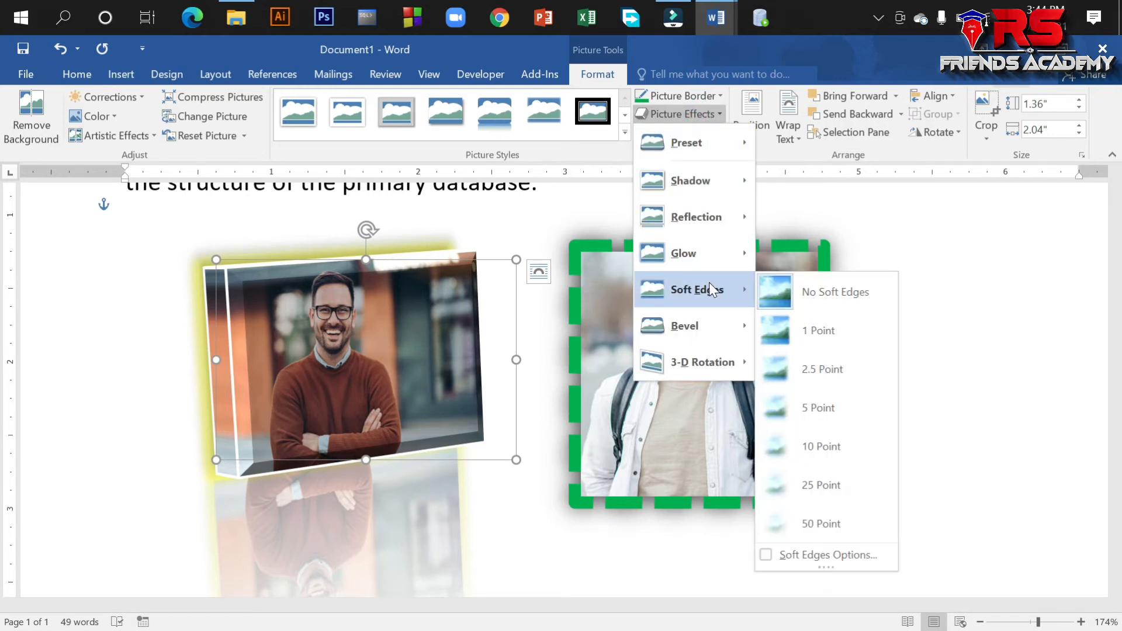
{"action": "left_click", "coordinate": [559, 324]}
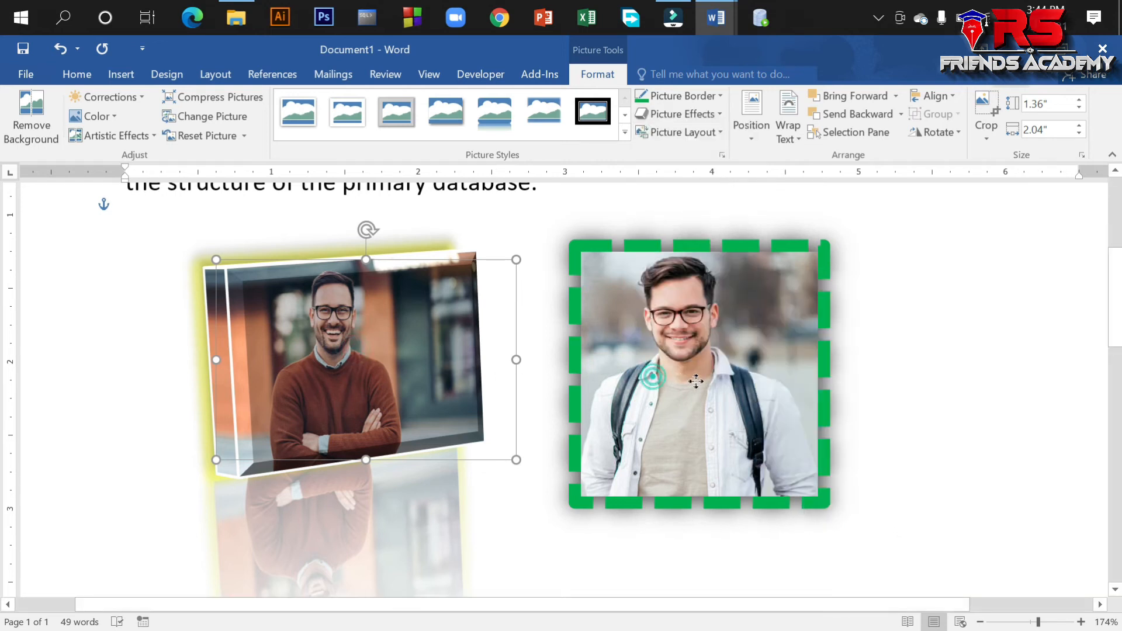
- Move the green-bordered picture slightly right and give it 25 Point soft edges
{"action": "left_click_drag", "start_coordinate": [652, 377], "coordinate": [694, 381]}
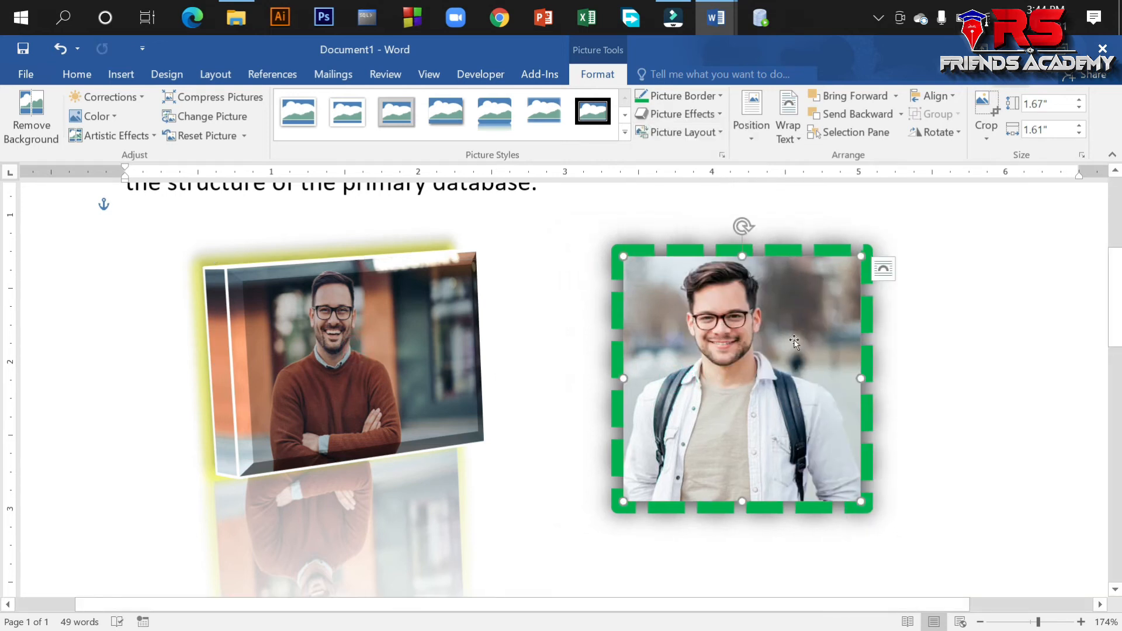
{"action": "left_click", "coordinate": [709, 115]}
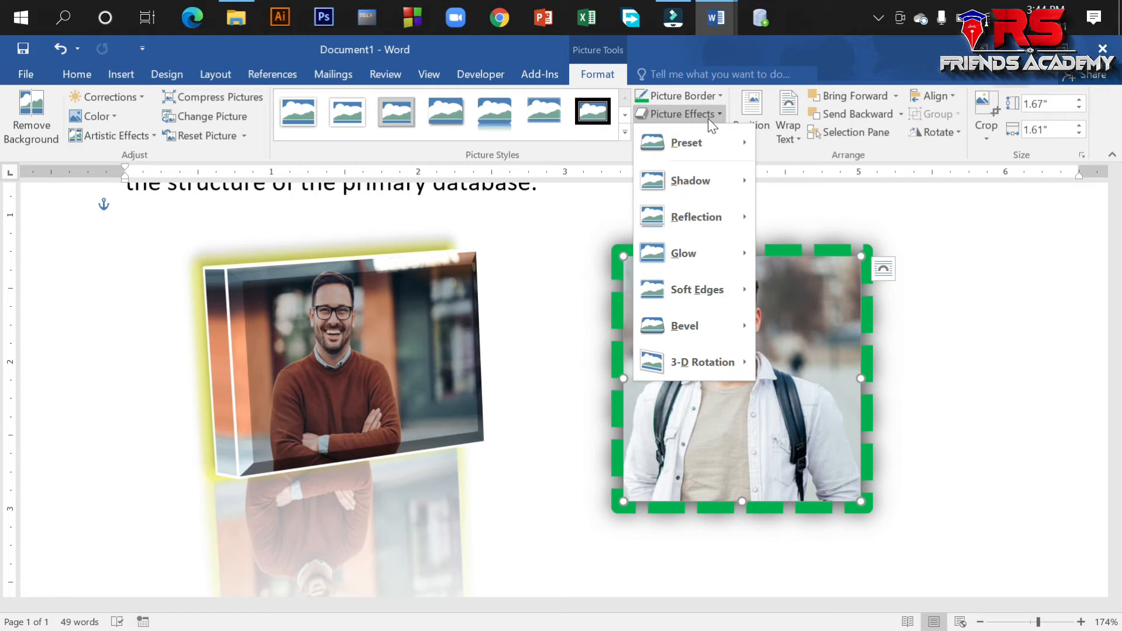
{"action": "mouse_move", "coordinate": [717, 293]}
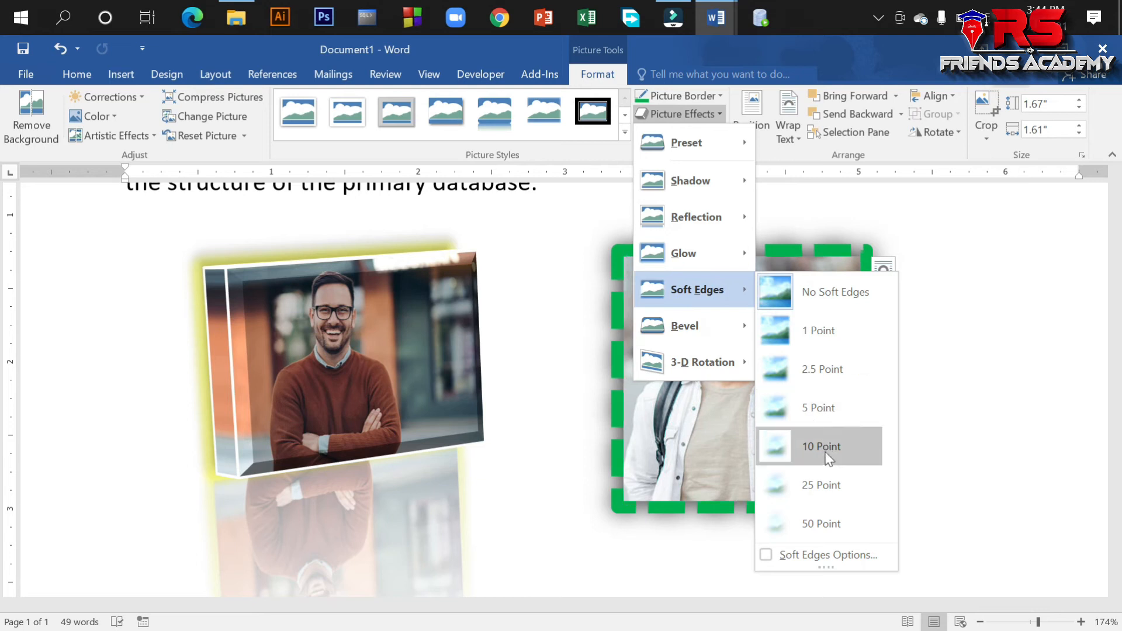
{"action": "left_click", "coordinate": [809, 496]}
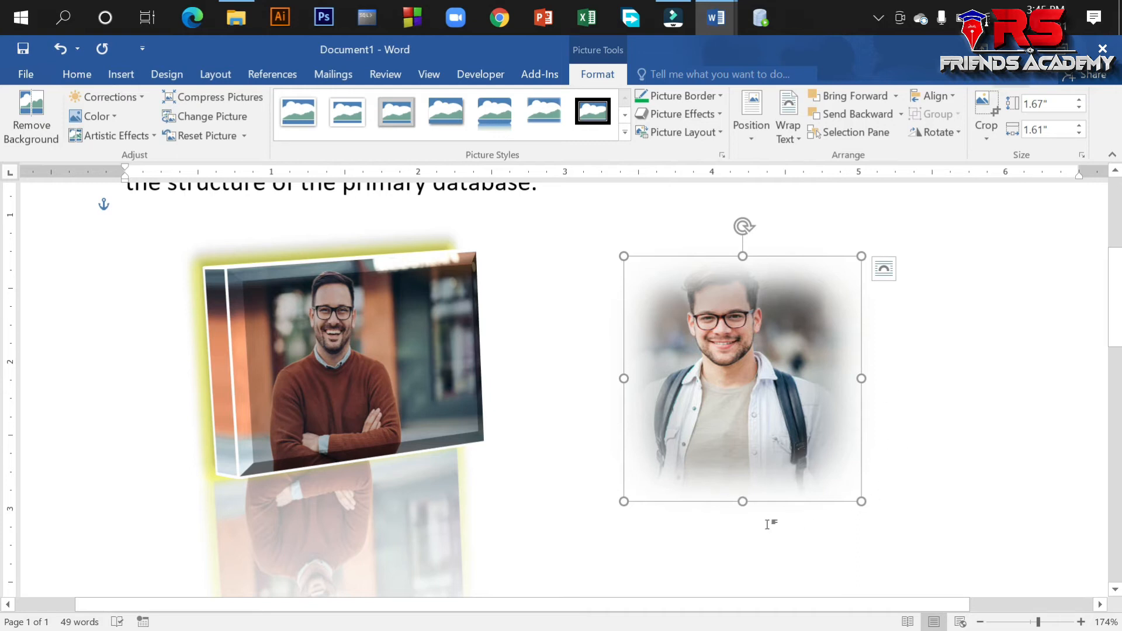
- Increase the soft edges of the backpack man's picture to 50 Point and move the picture further right
{"action": "left_click", "coordinate": [692, 113]}
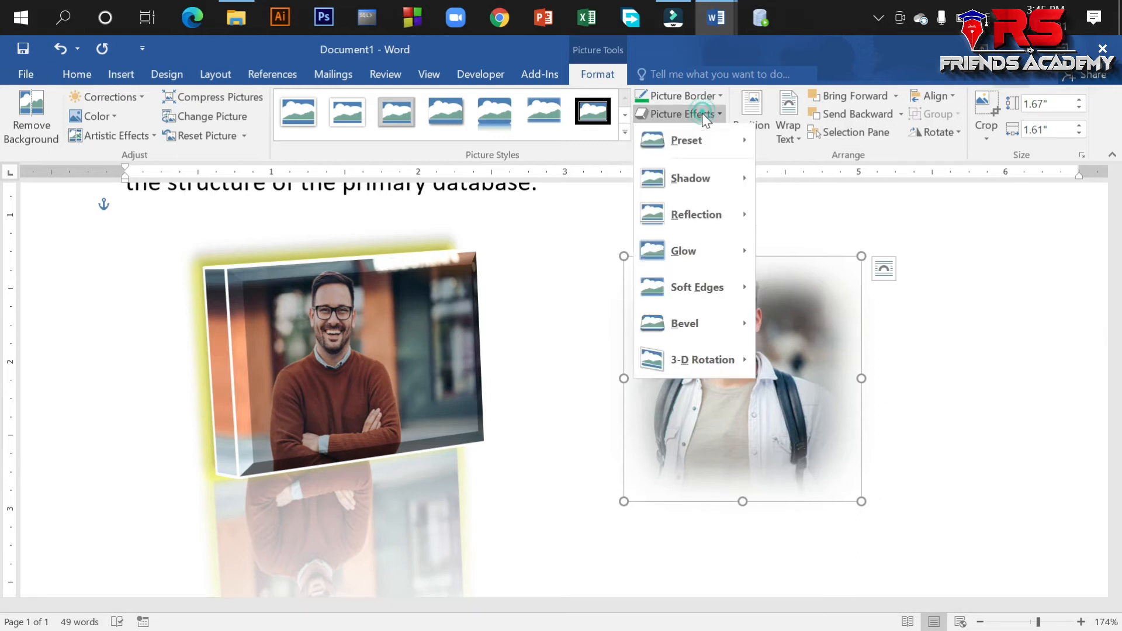
{"action": "mouse_move", "coordinate": [705, 289]}
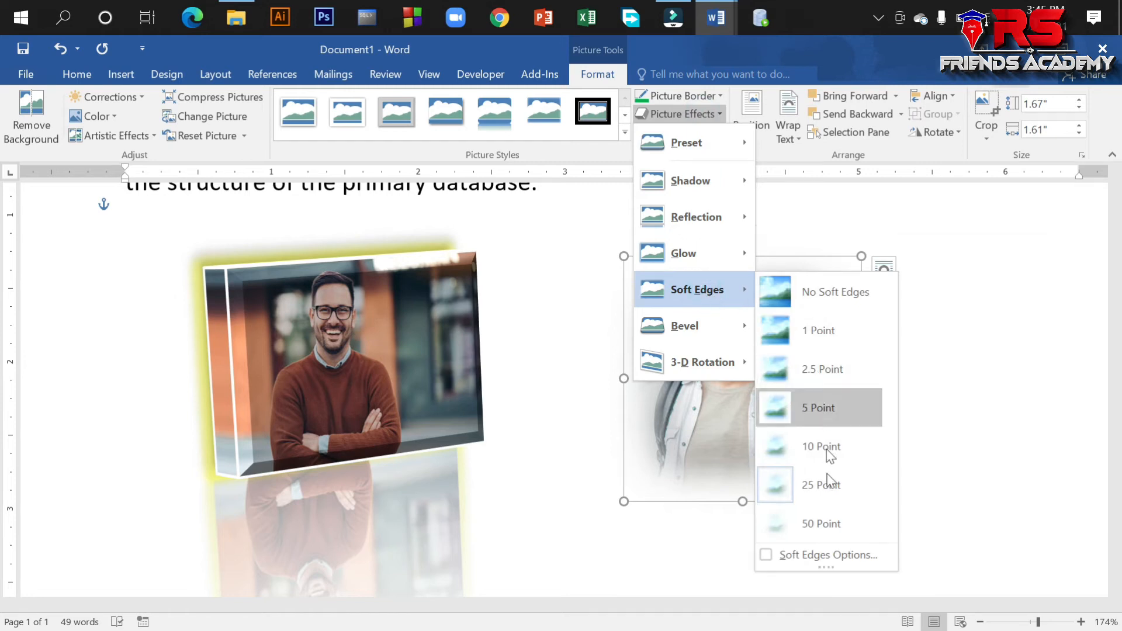
{"action": "left_click", "coordinate": [819, 522]}
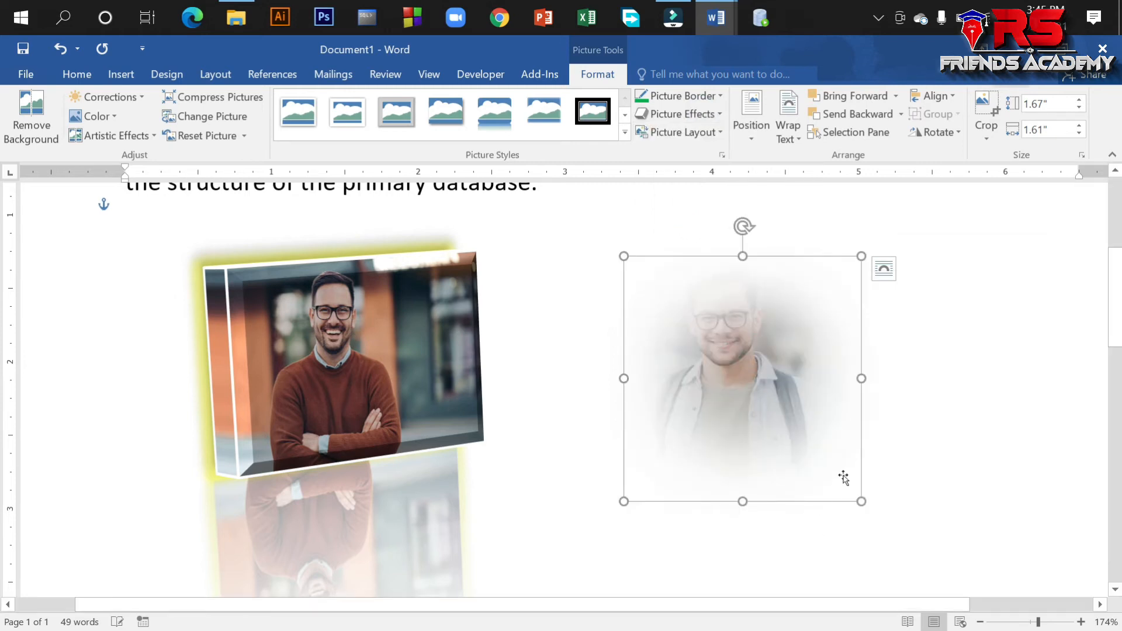
{"action": "left_click", "coordinate": [881, 418]}
{"action": "left_click", "coordinate": [835, 417]}
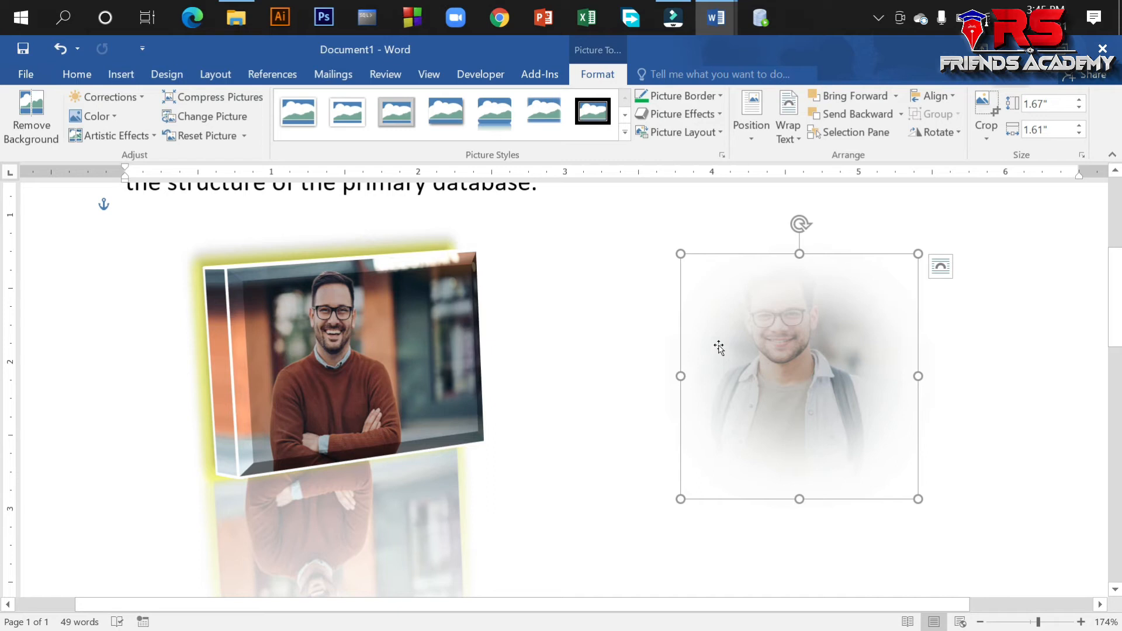
- Apply the Angle bevel to the backpack man's picture and move the picture slightly left
{"action": "left_click", "coordinate": [696, 113]}
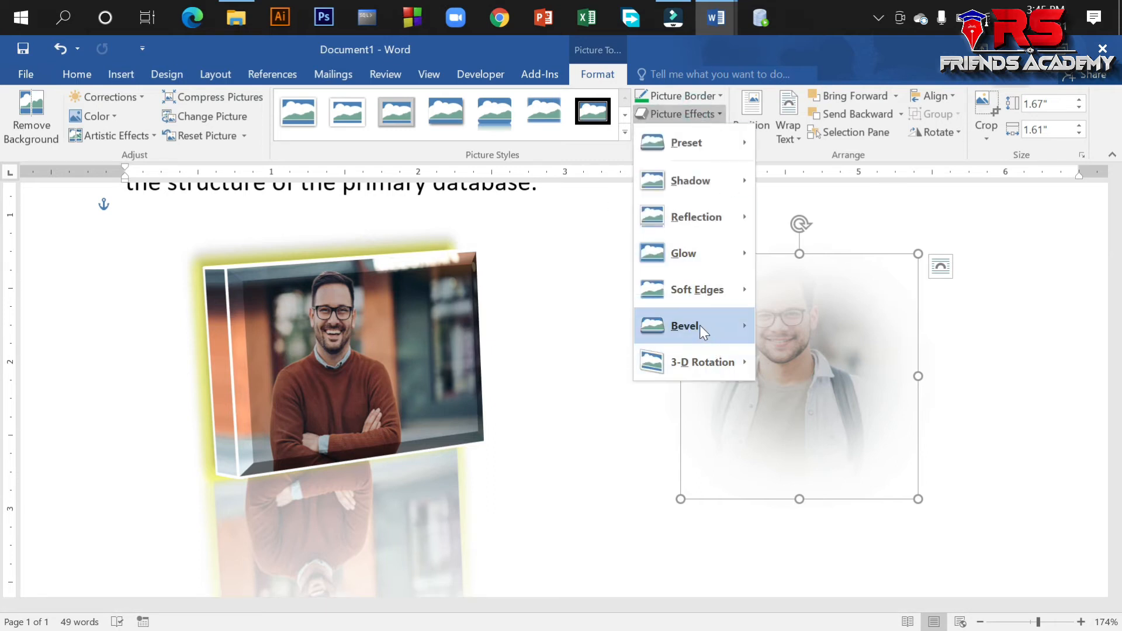
{"action": "mouse_move", "coordinate": [699, 325]}
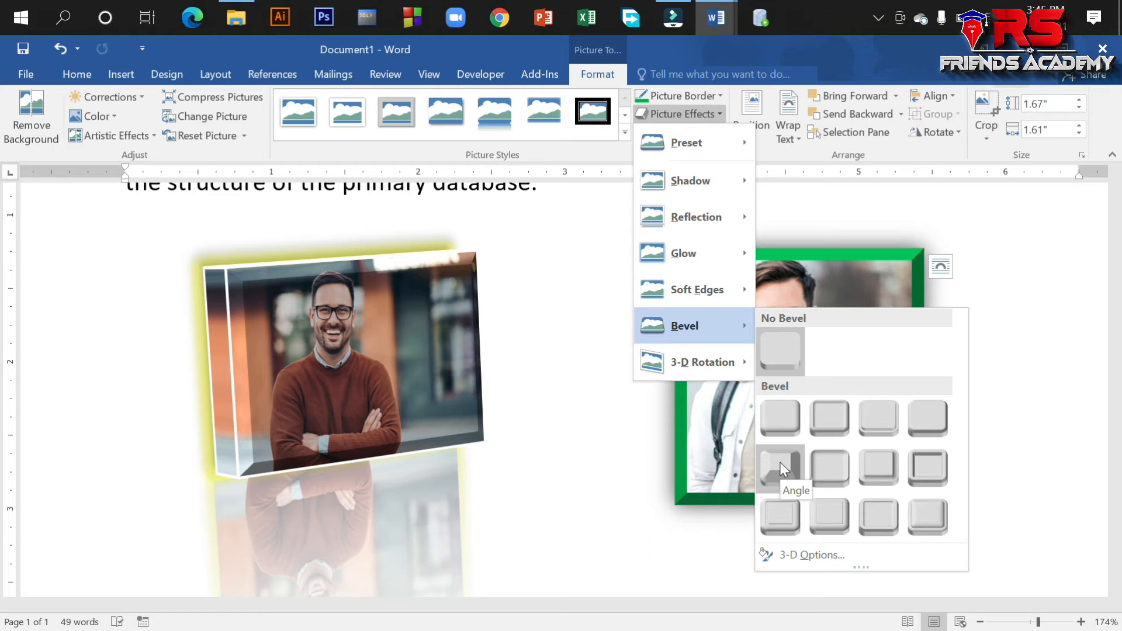
{"action": "left_click", "coordinate": [780, 462]}
{"action": "left_click", "coordinate": [603, 467]}
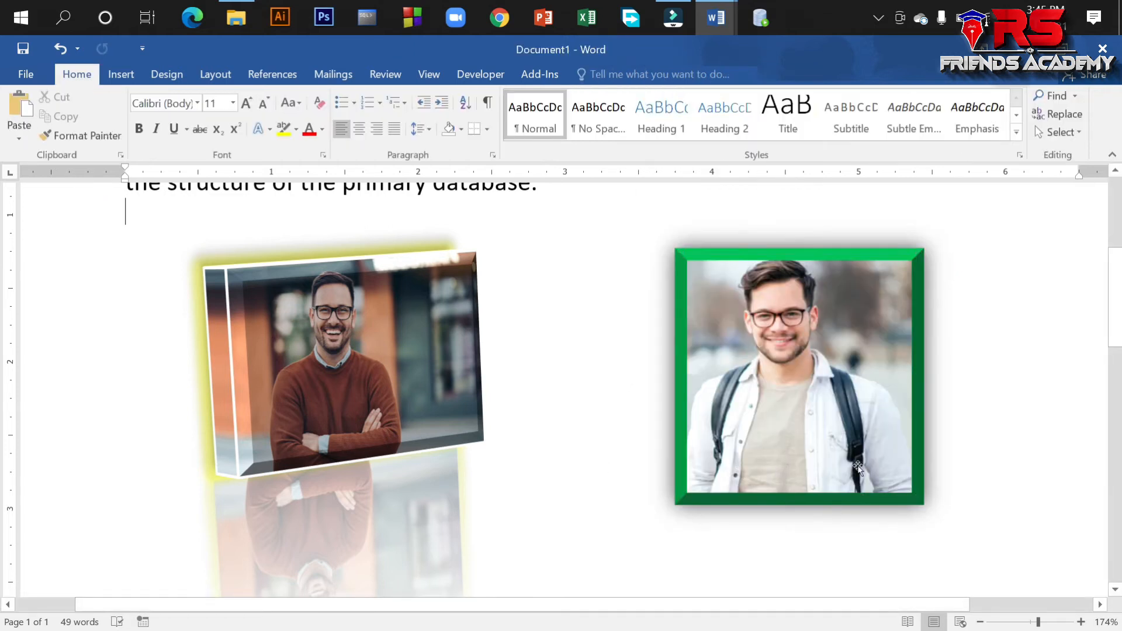
{"action": "left_click_drag", "start_coordinate": [810, 436], "coordinate": [776, 438]}
- Apply the second bevel of the third row to the green-bordered picture and move it next to the brown-sweater photo
{"action": "left_click", "coordinate": [598, 74]}
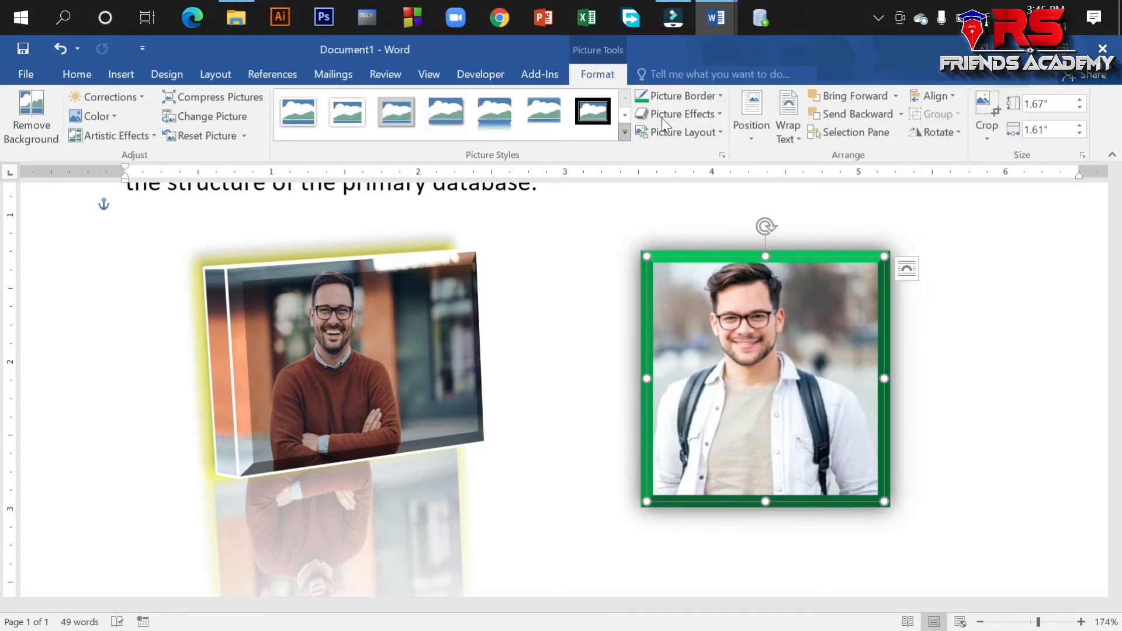
{"action": "left_click", "coordinate": [708, 115]}
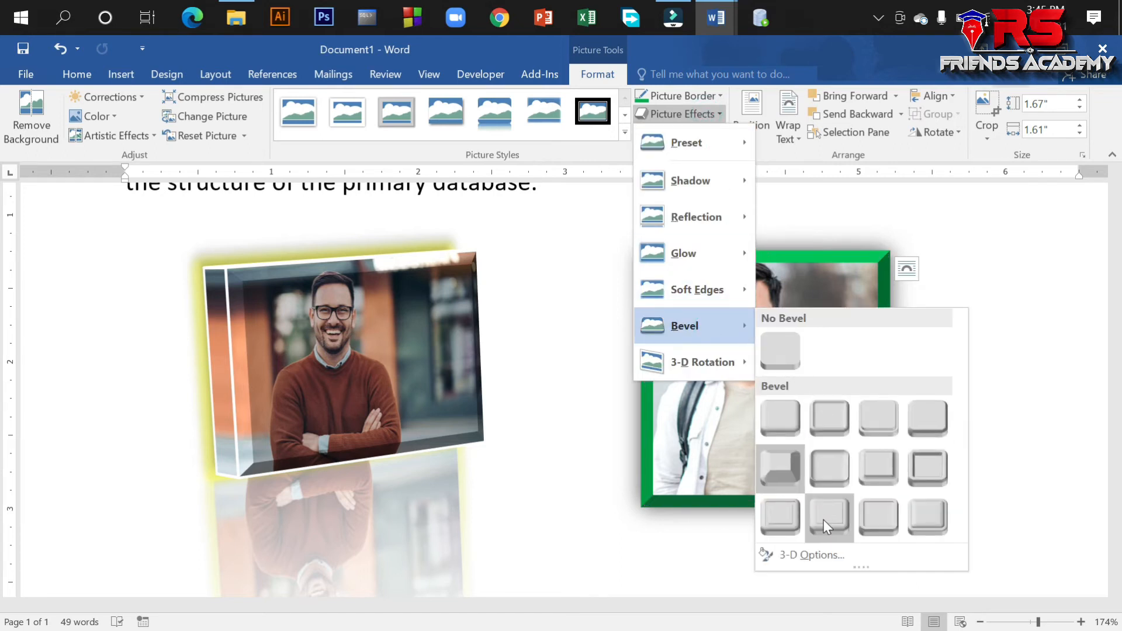
{"action": "left_click", "coordinate": [823, 520]}
{"action": "left_click", "coordinate": [595, 470]}
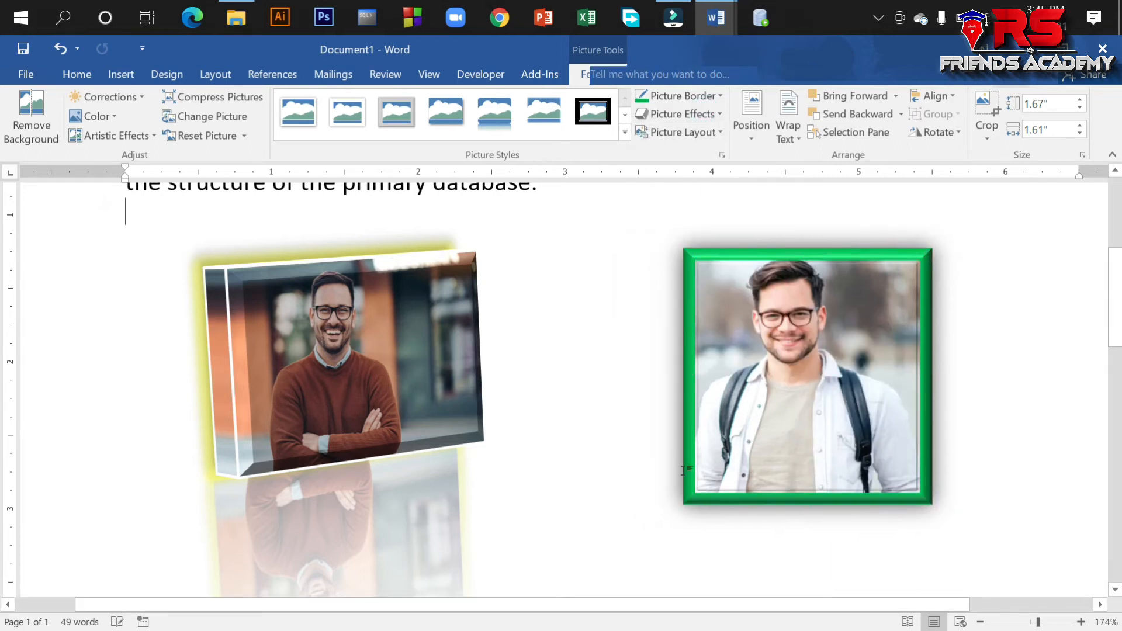
{"action": "left_click_drag", "start_coordinate": [801, 419], "coordinate": [661, 424]}
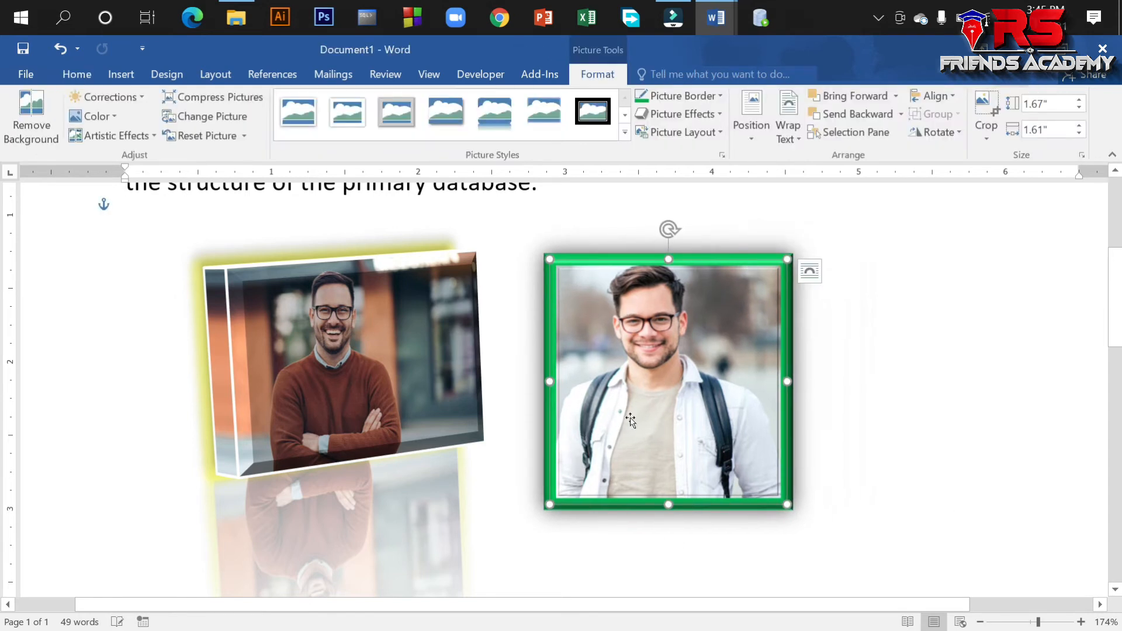
- Apply the second parallel 3-D rotation of the third row to the green-bordered picture and move it slightly right
{"action": "left_click", "coordinate": [695, 115]}
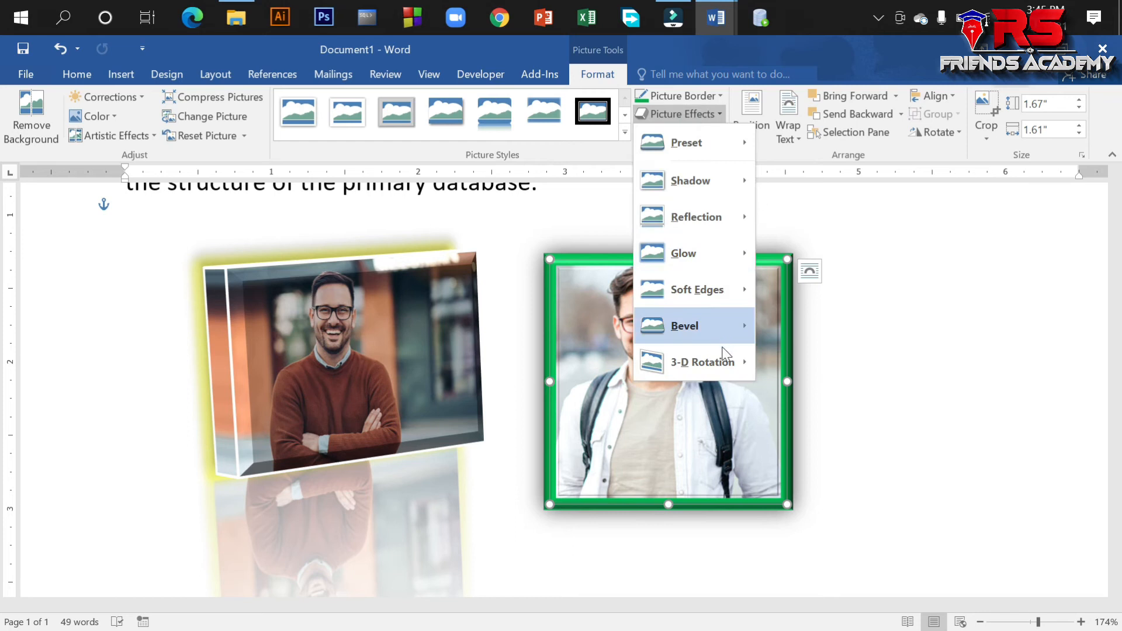
{"action": "mouse_move", "coordinate": [723, 356]}
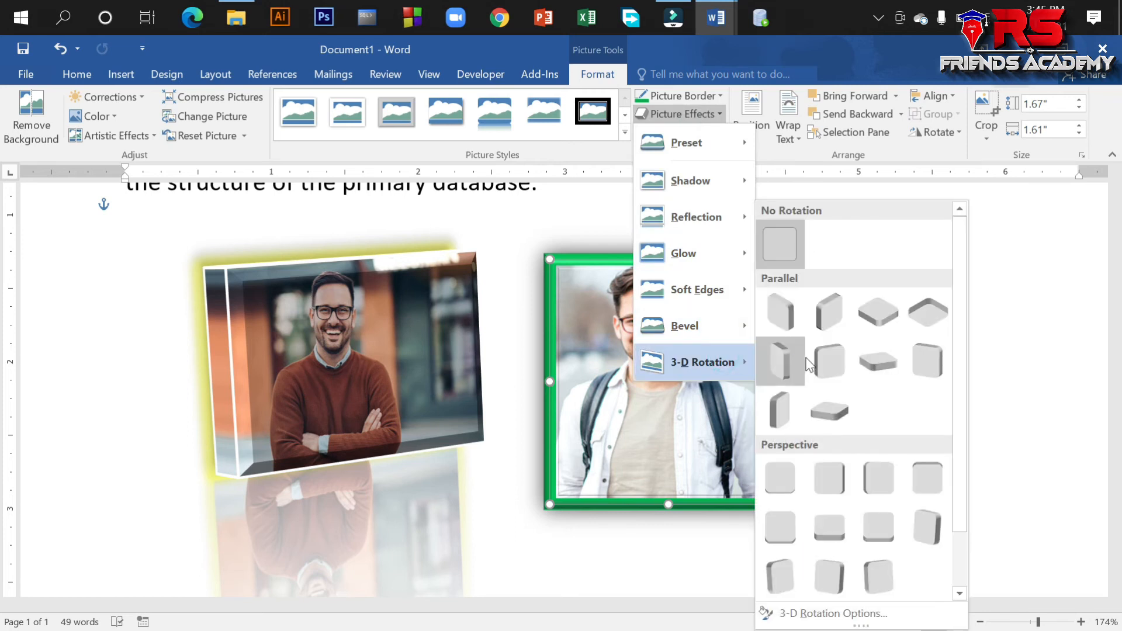
{"action": "left_click", "coordinate": [817, 411]}
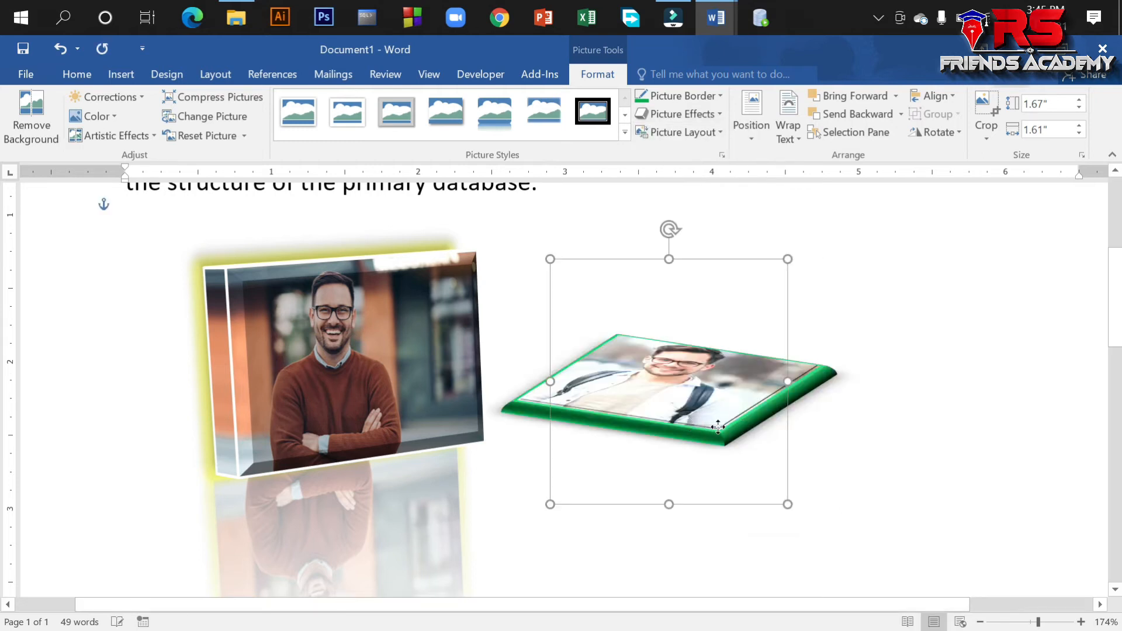
{"action": "left_click_drag", "start_coordinate": [718, 427], "coordinate": [750, 431]}
- Change the backpack man's picture to the first perspective 3-D rotation of the third row and shift it slightly right
{"action": "left_click", "coordinate": [678, 114]}
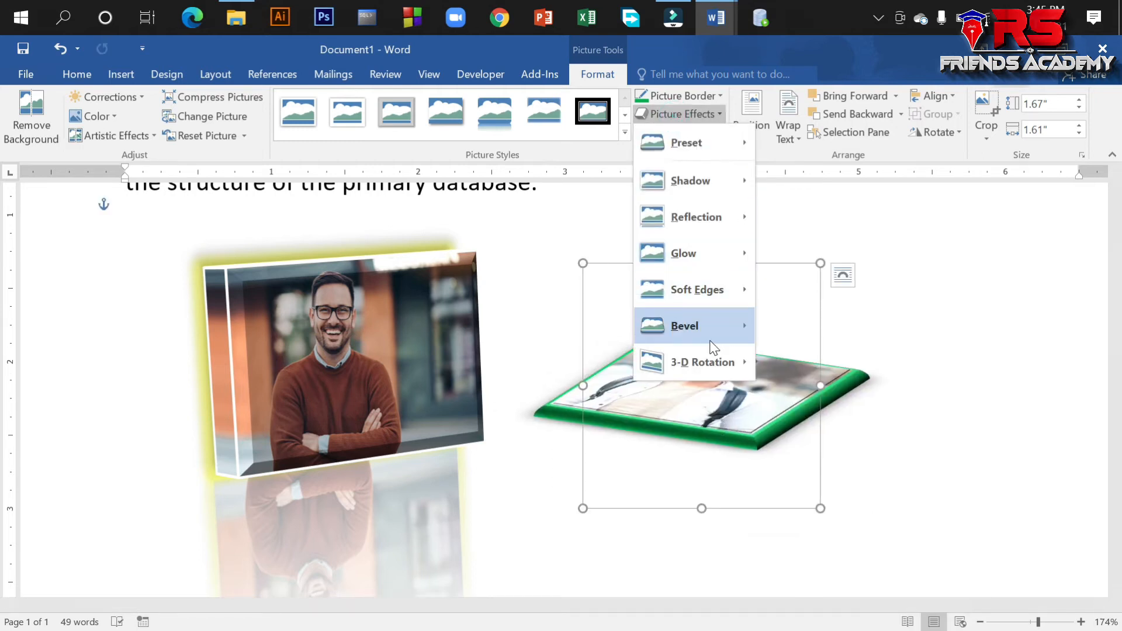
{"action": "mouse_move", "coordinate": [710, 342]}
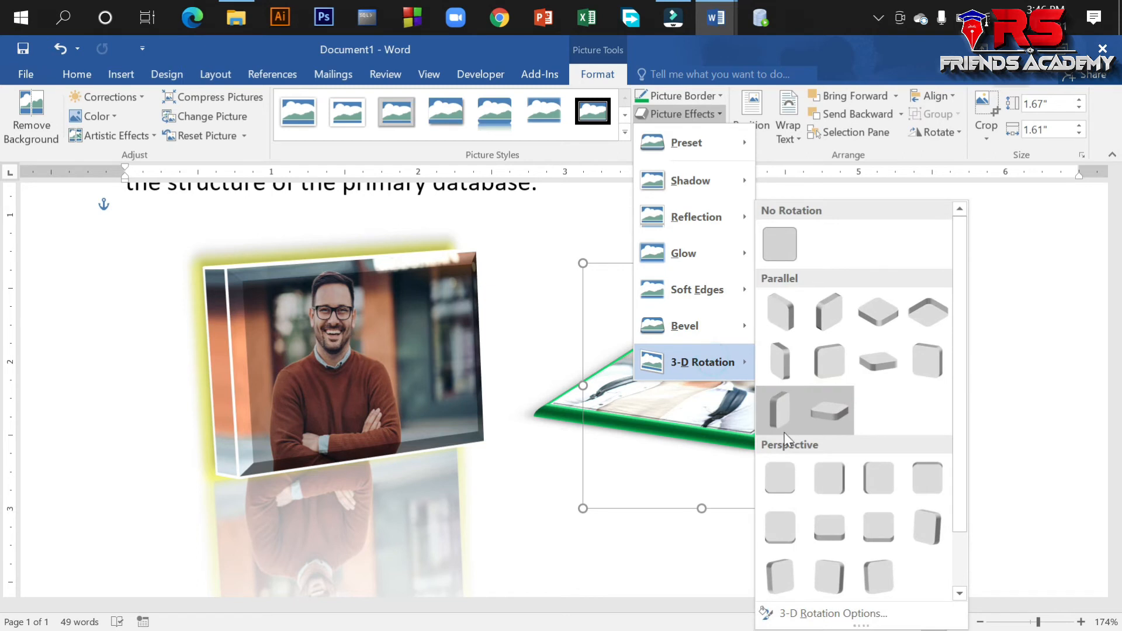
{"action": "left_click", "coordinate": [782, 578]}
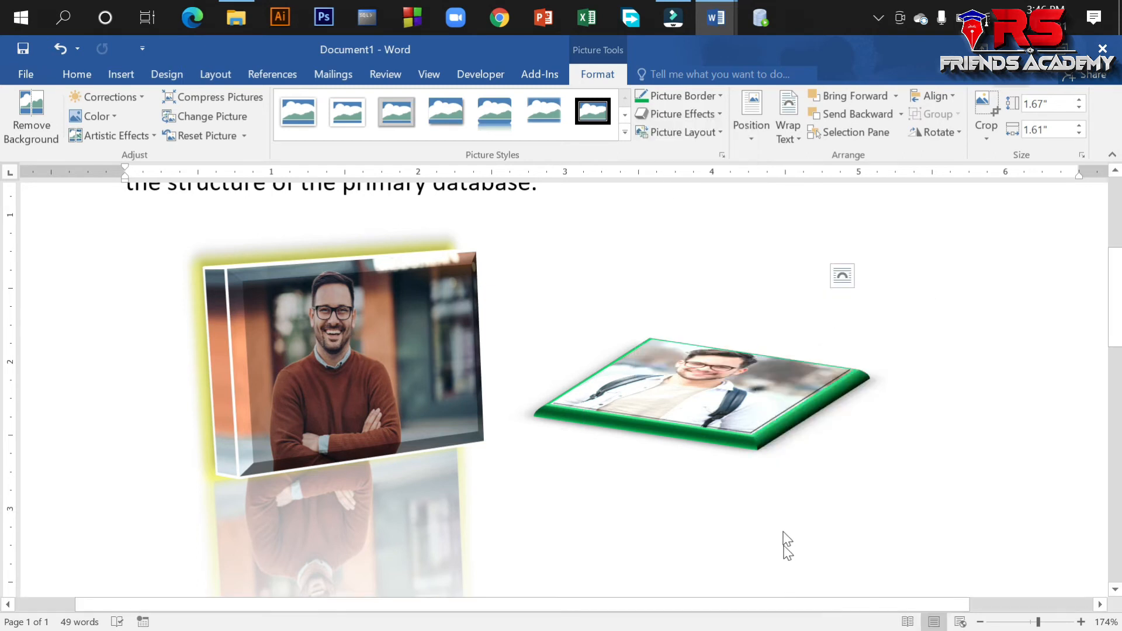
{"action": "left_click_drag", "start_coordinate": [696, 412], "coordinate": [734, 400]}
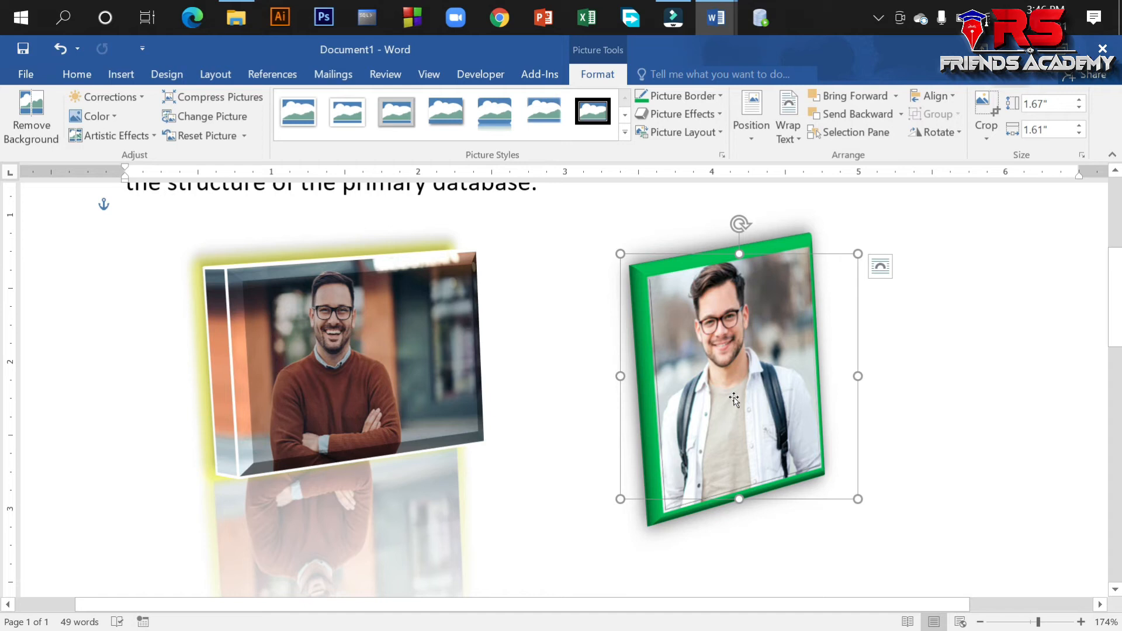
{"action": "left_click_drag", "start_coordinate": [734, 401], "coordinate": [721, 400]}
- Reselect the rotated green-bordered picture and move it down and left, closer to the brown-sweater photo
{"action": "left_click", "coordinate": [976, 425]}
{"action": "left_click", "coordinate": [720, 404]}
{"action": "left_click", "coordinate": [935, 381]}
{"action": "left_click", "coordinate": [636, 402]}
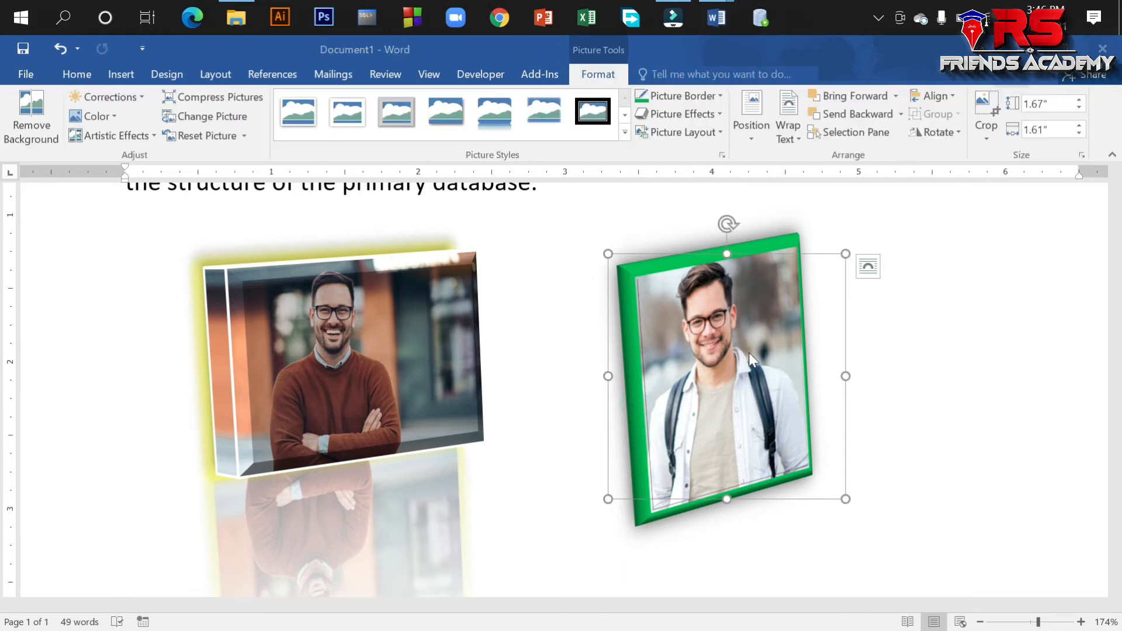
{"action": "left_click", "coordinate": [704, 382]}
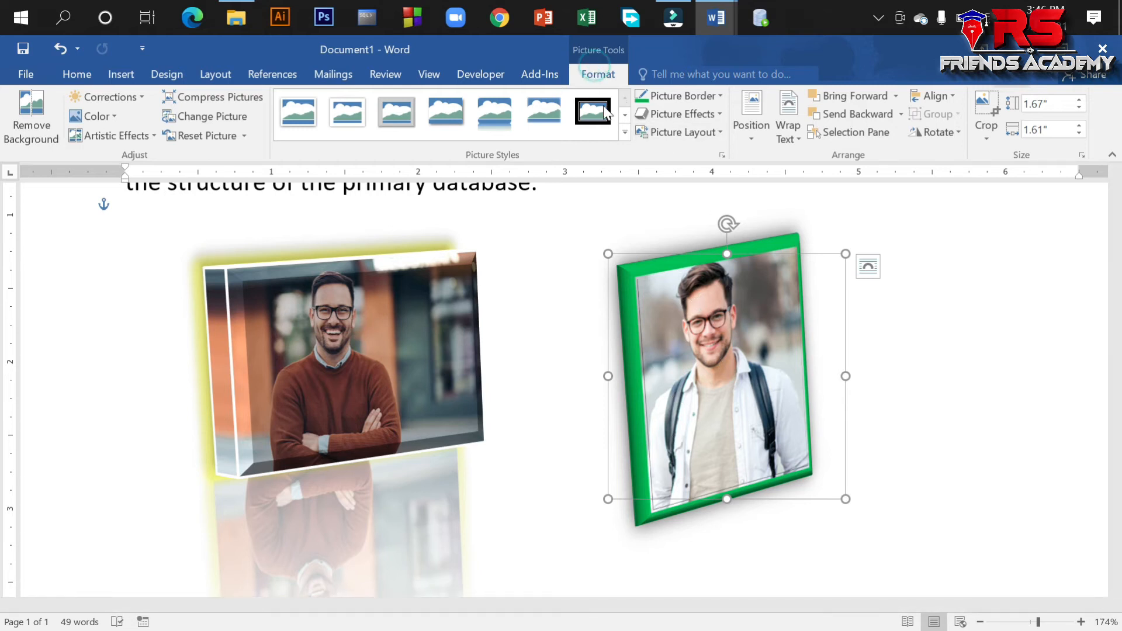
{"action": "left_click_drag", "start_coordinate": [614, 359], "coordinate": [533, 463]}
{"action": "scroll", "coordinate": [769, 386], "scroll_direction": "down", "scroll_amount": 1}
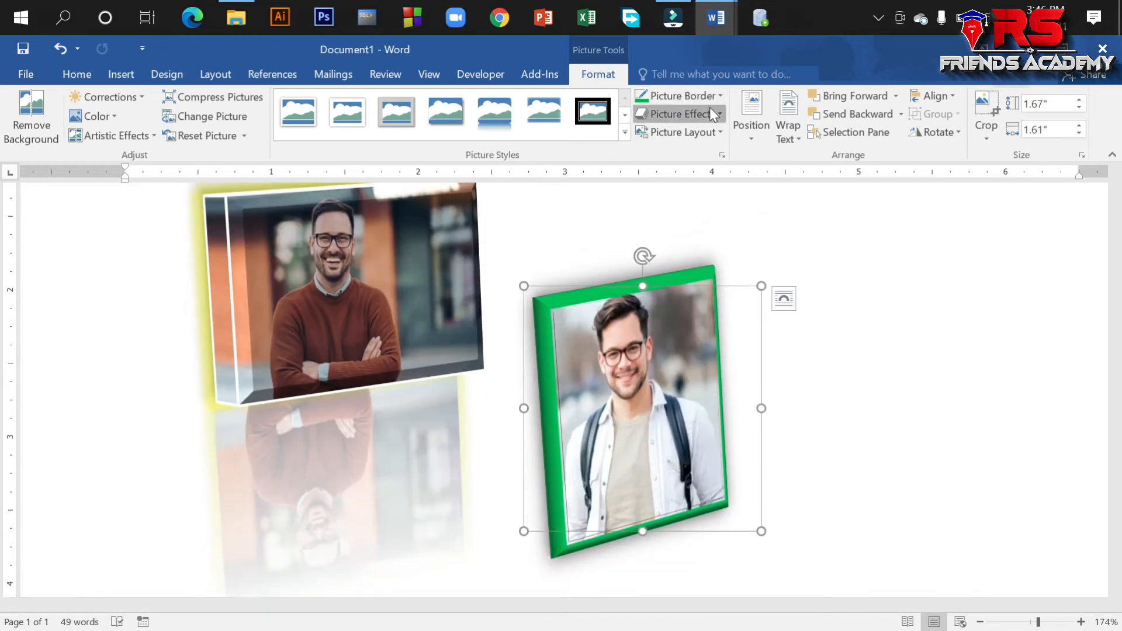
- Remove the 3-D rotation from the green-bordered picture and move it slightly left beside the brown-sweater photo
{"action": "left_click", "coordinate": [709, 110]}
{"action": "mouse_move", "coordinate": [731, 358]}
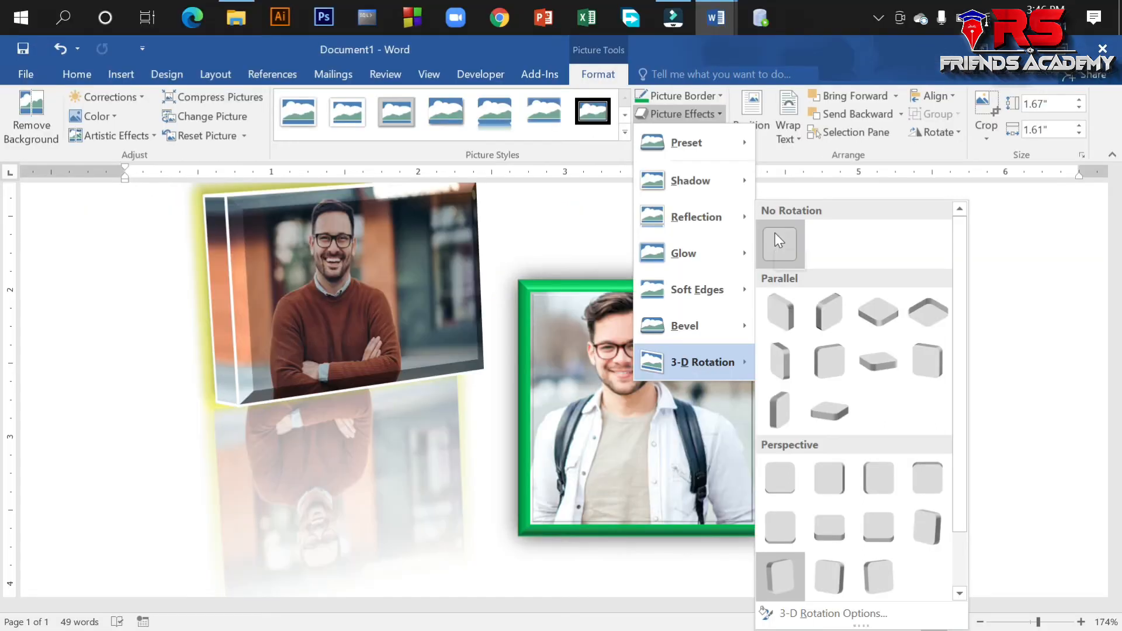
{"action": "left_click", "coordinate": [779, 240]}
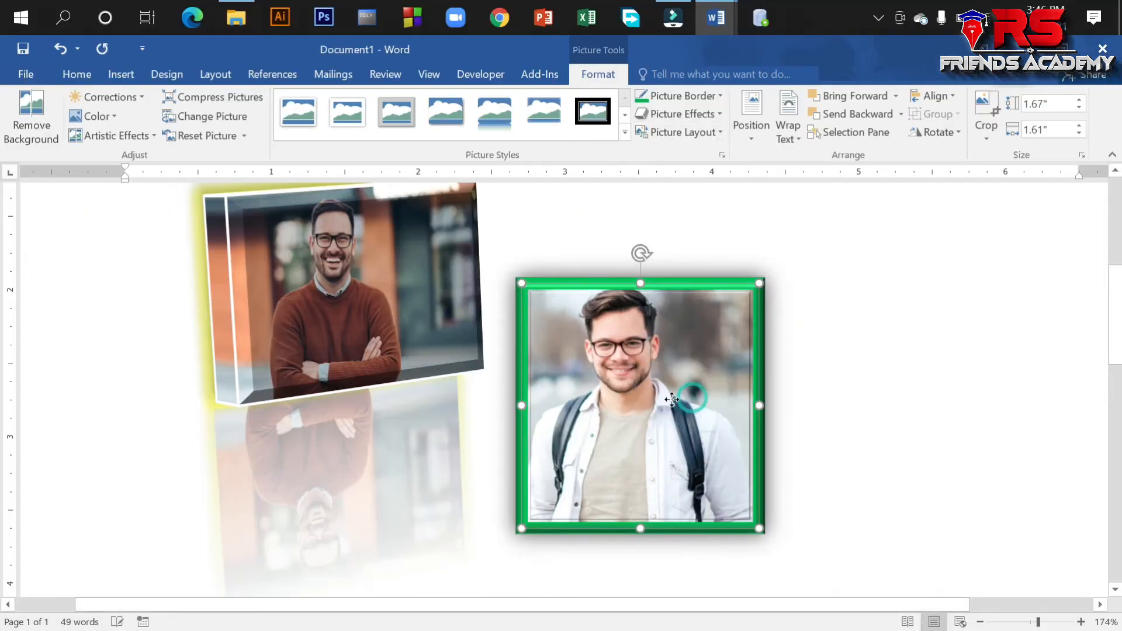
{"action": "left_click_drag", "start_coordinate": [692, 399], "coordinate": [668, 402]}
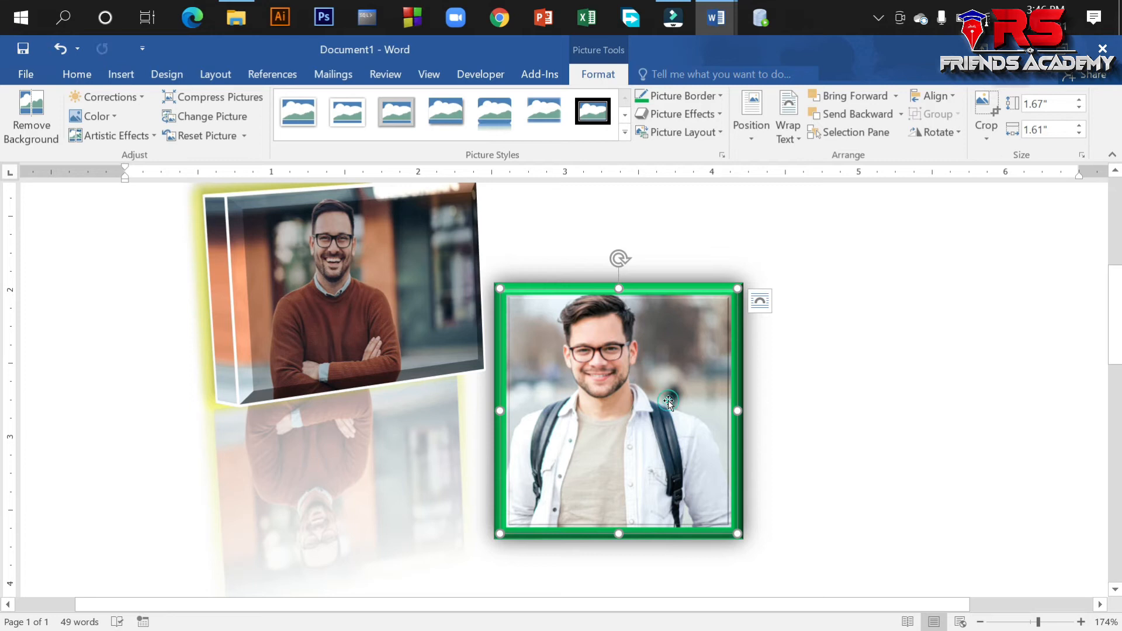
- Remove the bevel from the backpack man's picture
{"action": "left_click", "coordinate": [698, 115]}
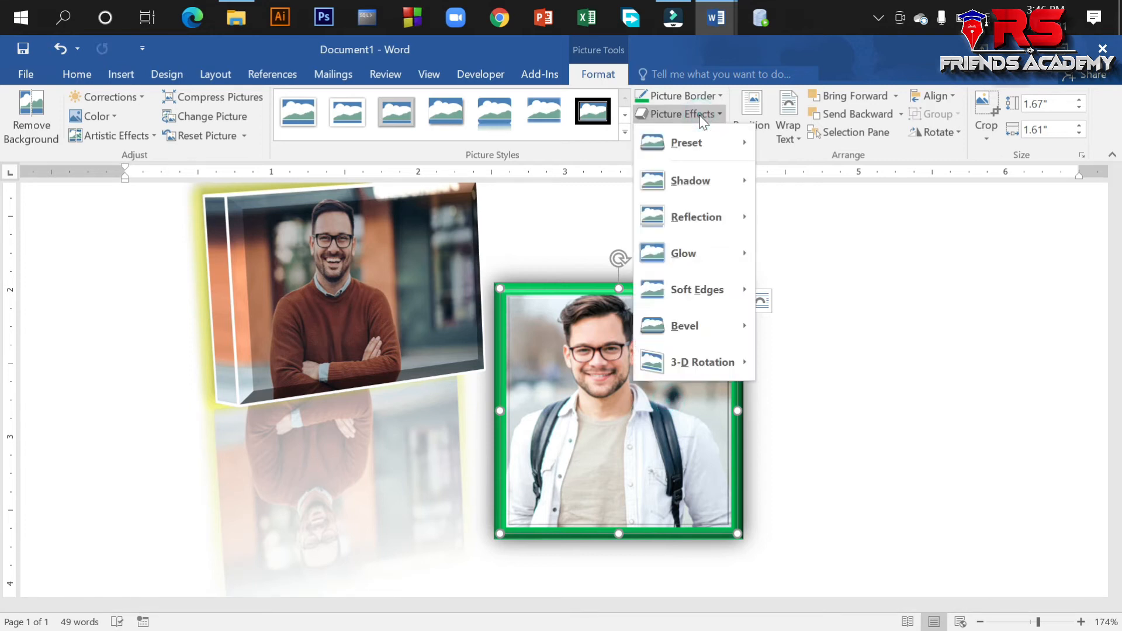
{"action": "mouse_move", "coordinate": [711, 338]}
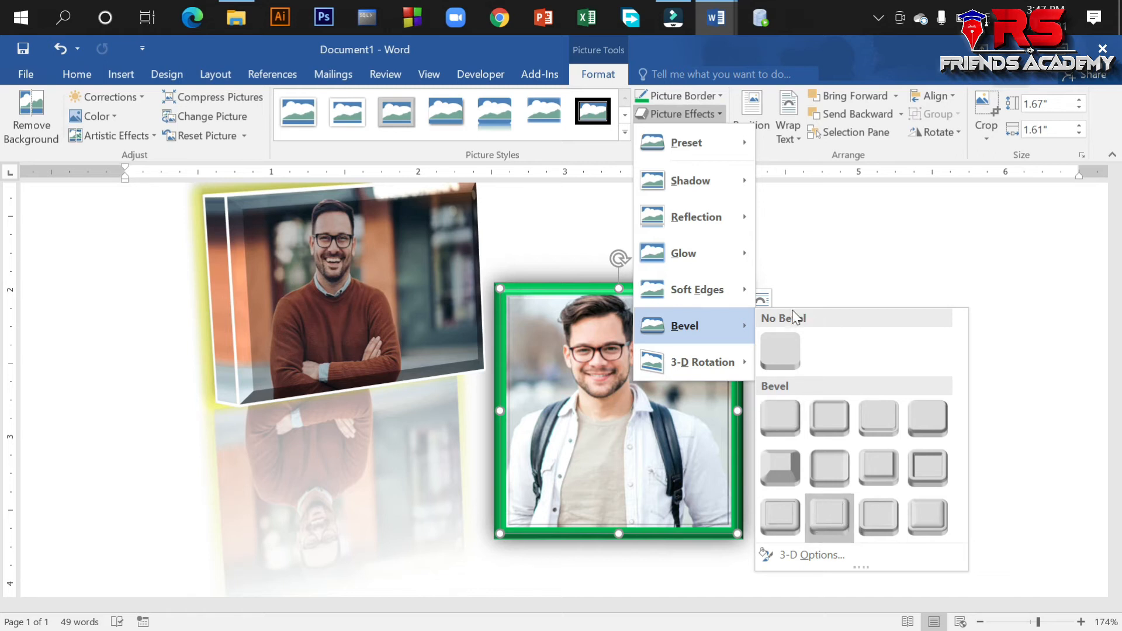
{"action": "left_click", "coordinate": [772, 349]}
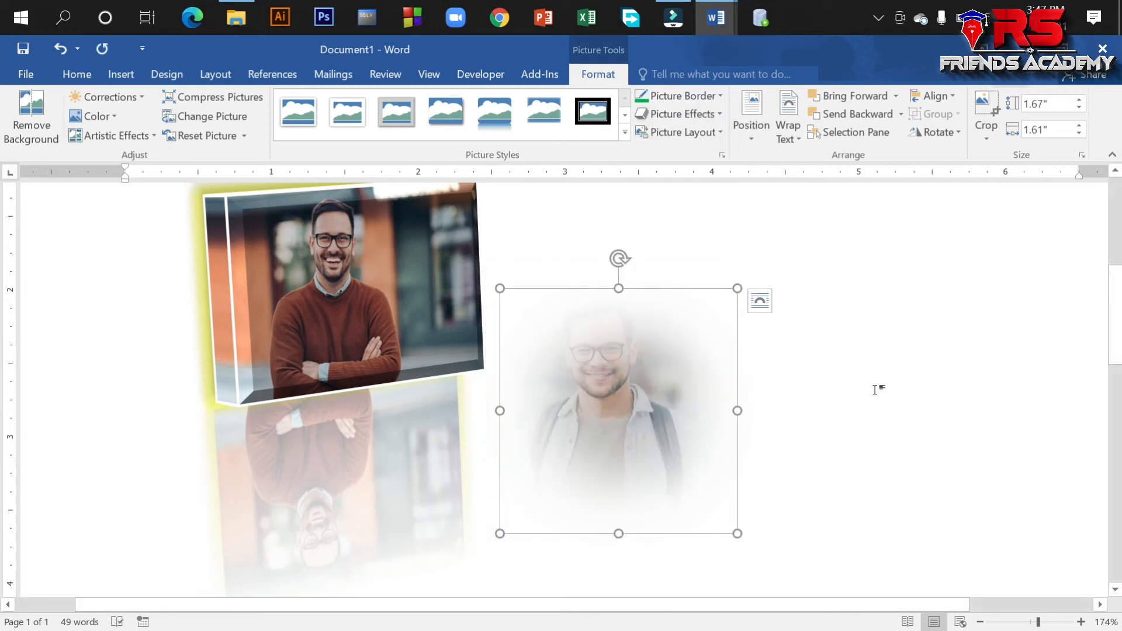
- Remove the soft edges from the backpack man's picture and move it right, away from the brown-sweater photo
{"action": "left_click", "coordinate": [699, 113]}
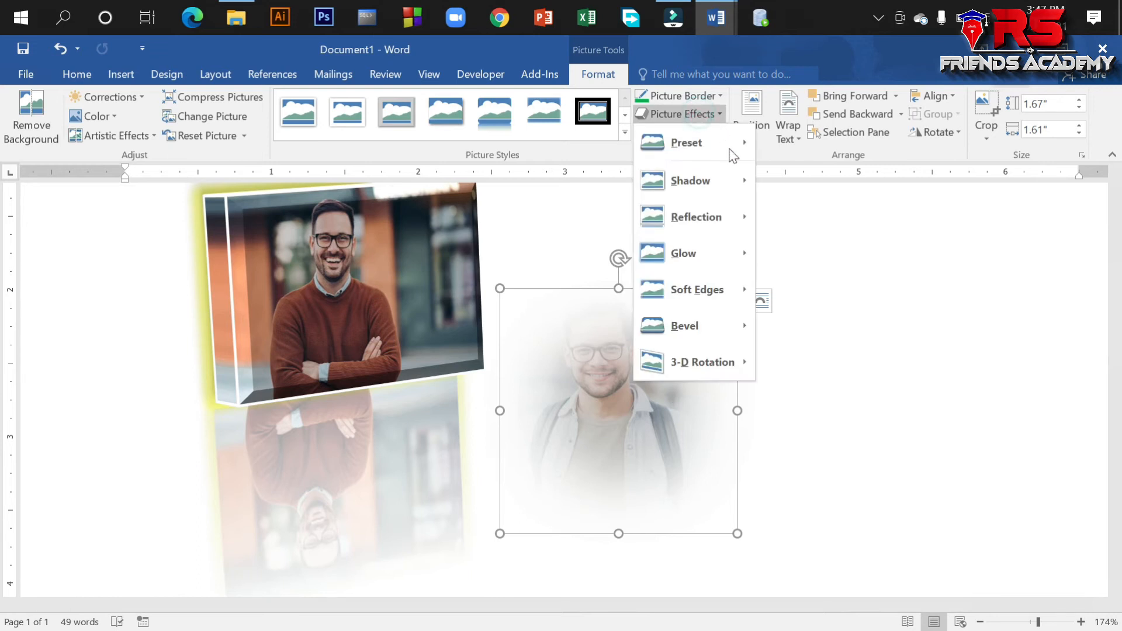
{"action": "mouse_move", "coordinate": [714, 290]}
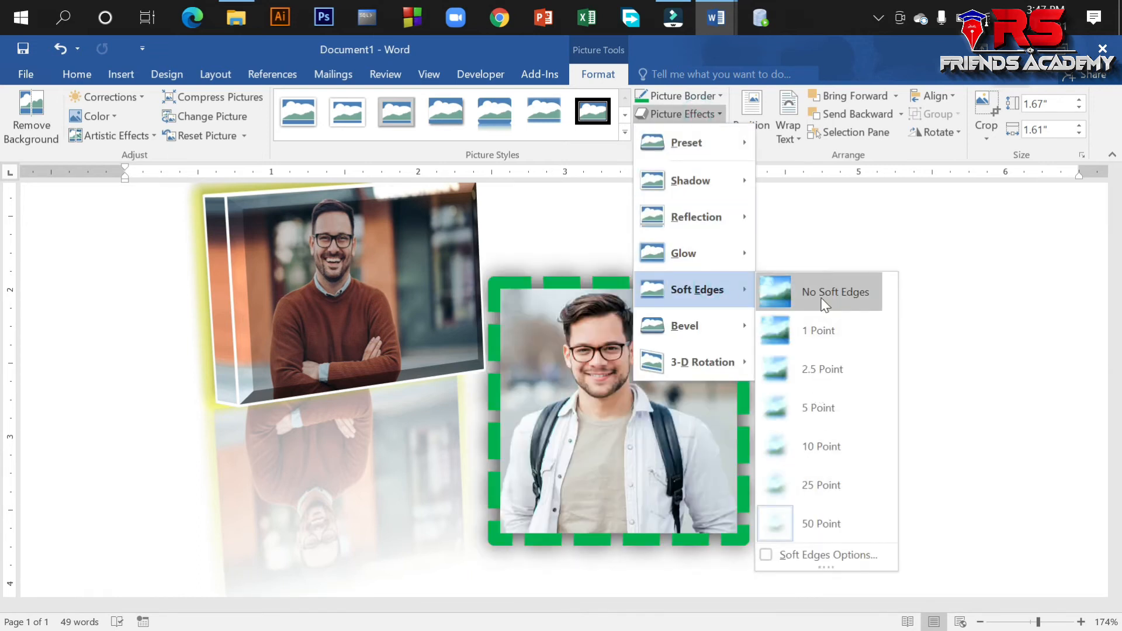
{"action": "left_click", "coordinate": [822, 299]}
{"action": "left_click_drag", "start_coordinate": [686, 393], "coordinate": [854, 387]}
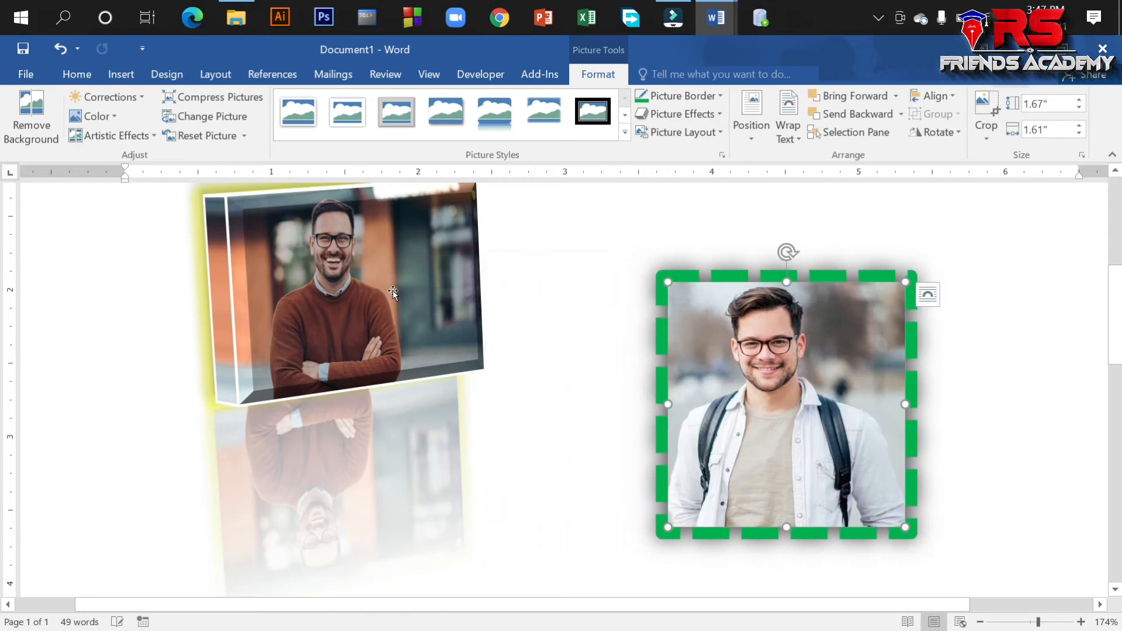
- Move the brown-sweater photo slightly down and right, and set its preset effect to No Presets
{"action": "left_click_drag", "start_coordinate": [393, 293], "coordinate": [428, 335]}
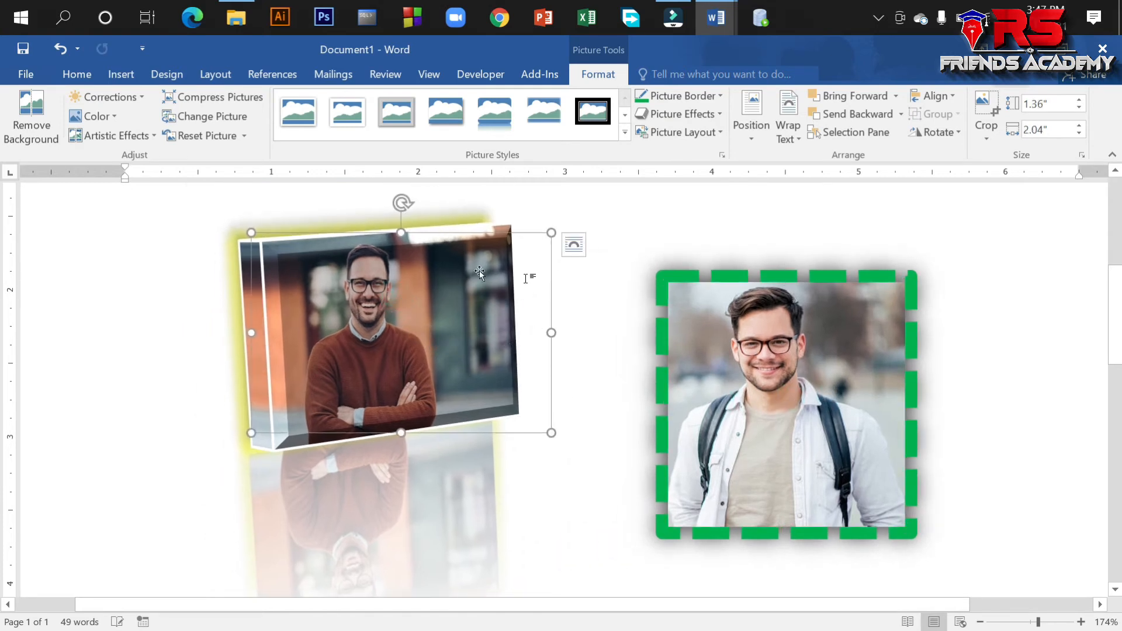
{"action": "left_click", "coordinate": [678, 116]}
{"action": "mouse_move", "coordinate": [704, 153]}
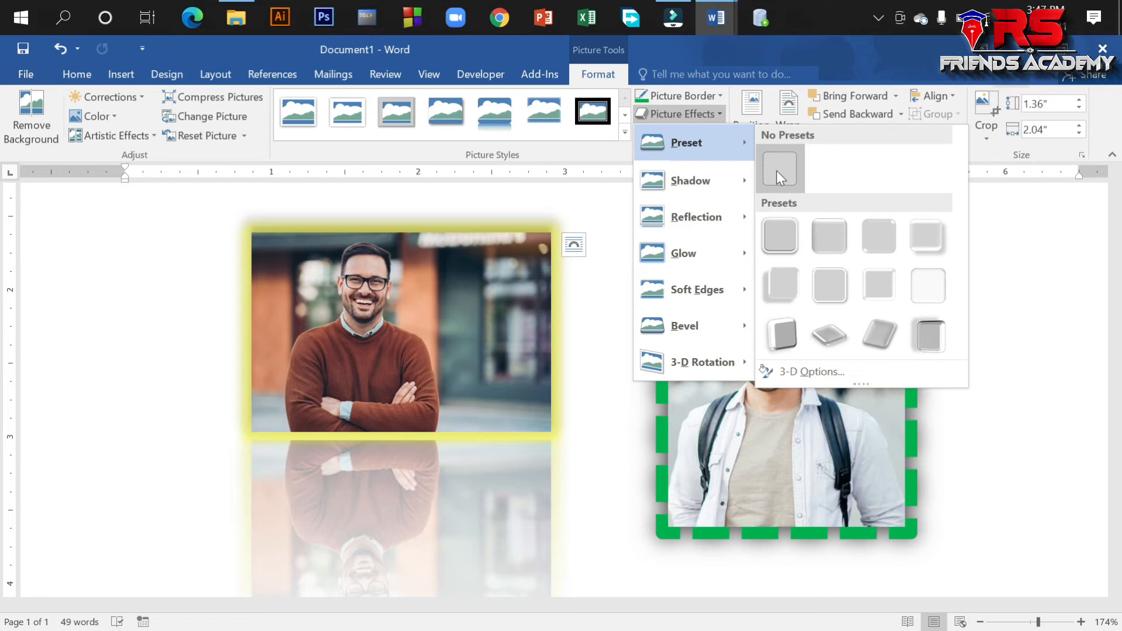
{"action": "left_click", "coordinate": [777, 170]}
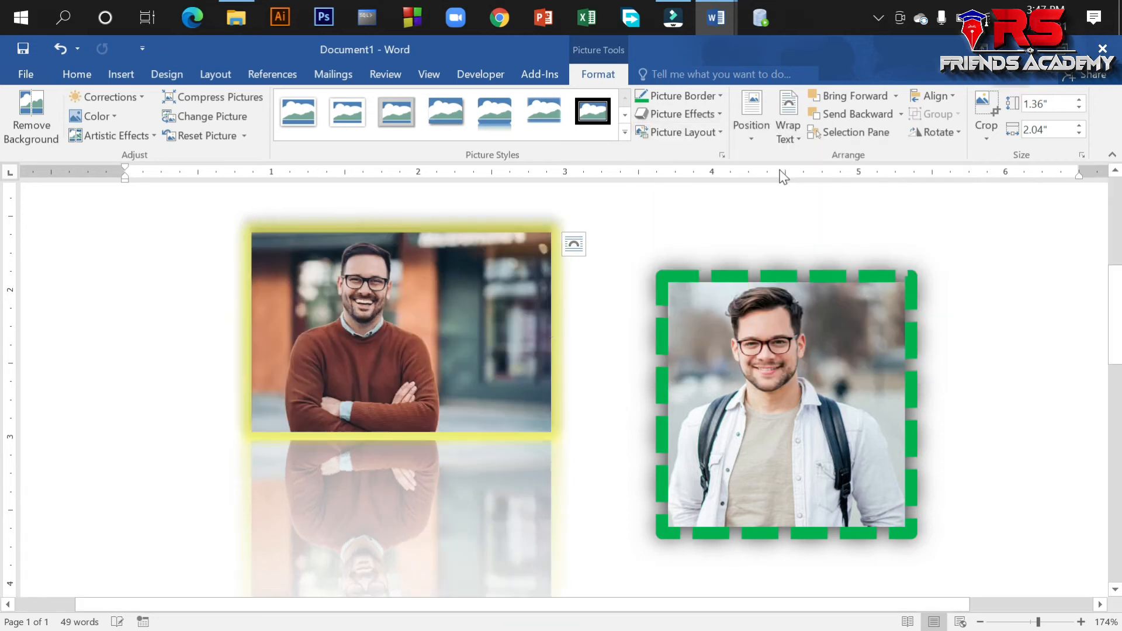
{"action": "left_click", "coordinate": [600, 340]}
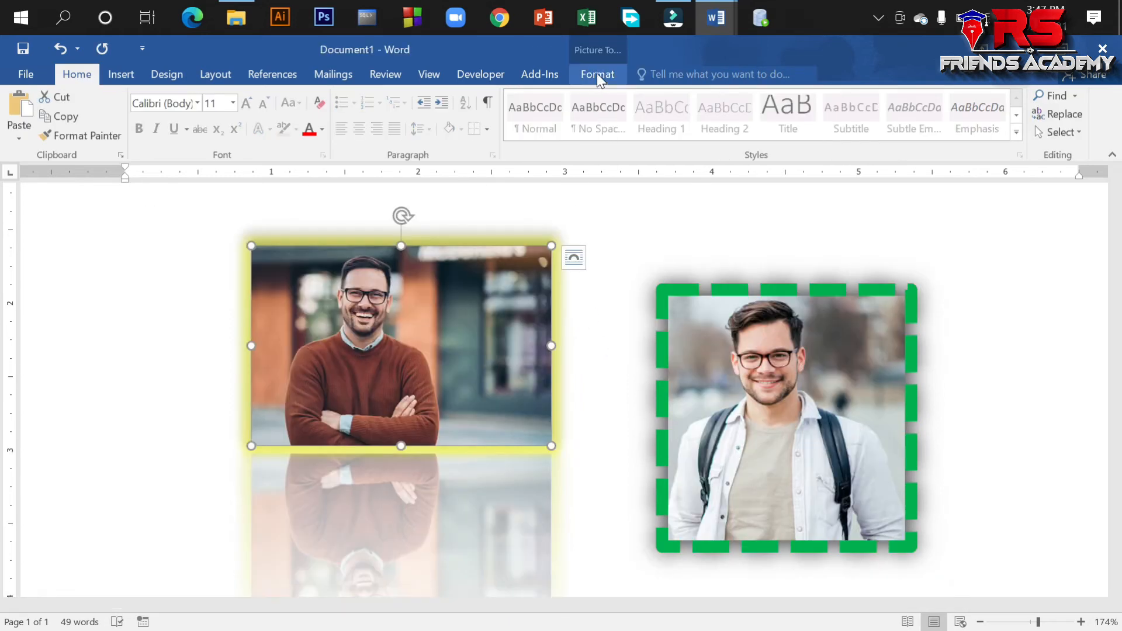
{"action": "left_click", "coordinate": [597, 74]}
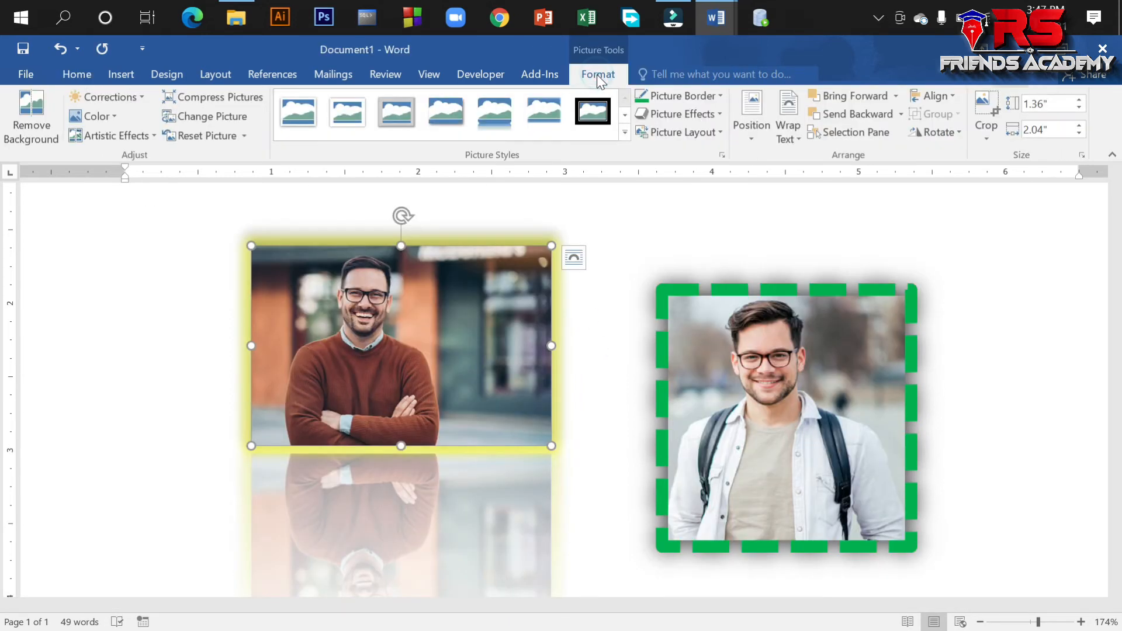
- Remove the dashed green border from the backpack man's picture with No Outline
{"action": "left_click", "coordinate": [797, 368]}
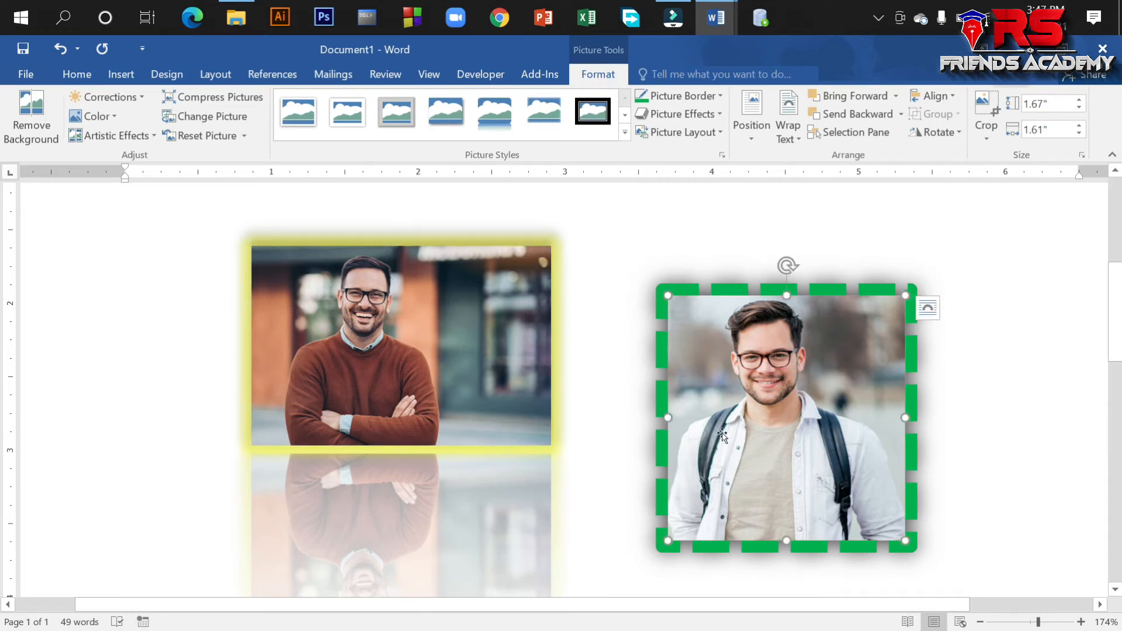
{"action": "left_click", "coordinate": [706, 95]}
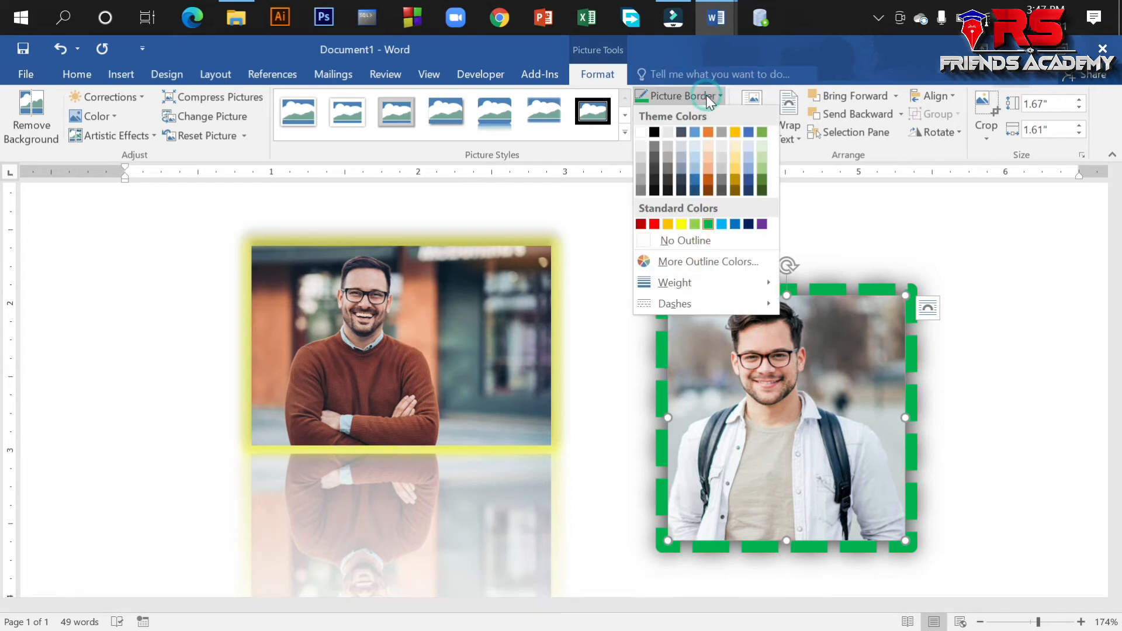
{"action": "left_click", "coordinate": [653, 241]}
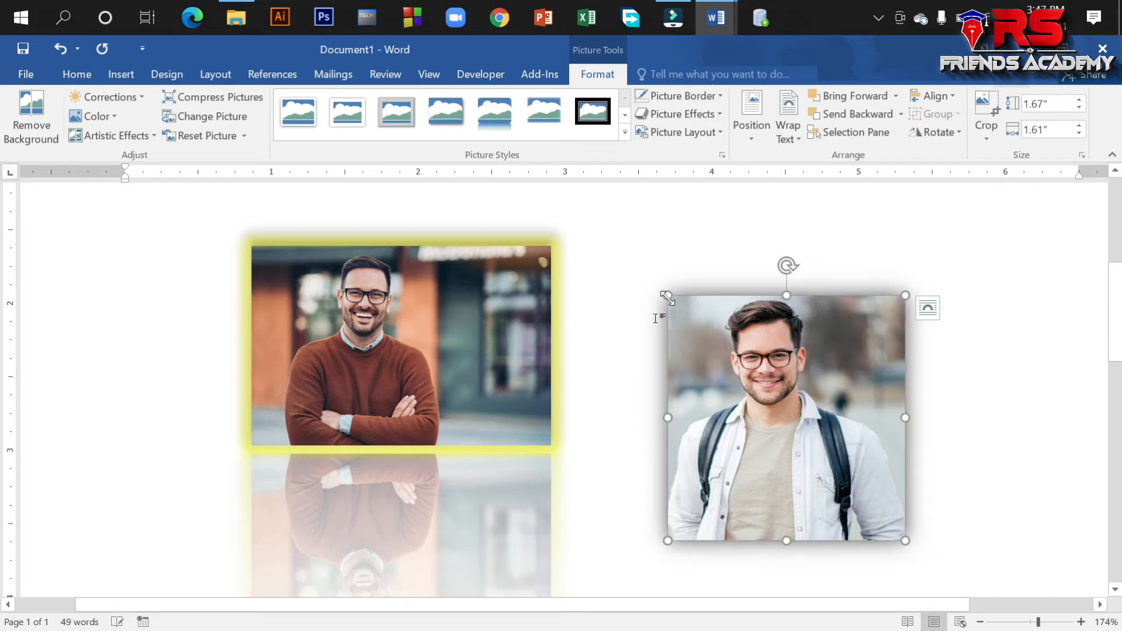
{"action": "scroll", "coordinate": [649, 303], "scroll_direction": "down", "scroll_amount": 3}
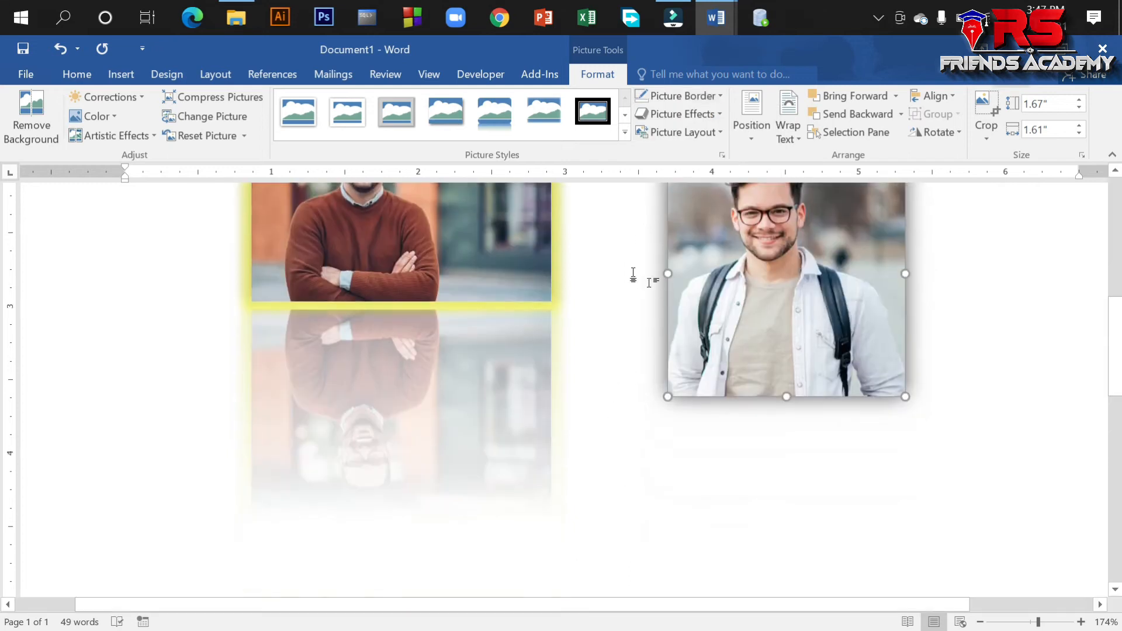
{"action": "scroll", "coordinate": [584, 321], "scroll_direction": "up", "scroll_amount": 3}
- Move the brown-sweater photo up and slightly left, and reposition the backpack man's picture beside it
{"action": "left_click", "coordinate": [463, 359]}
{"action": "left_click_drag", "start_coordinate": [455, 300], "coordinate": [439, 227]}
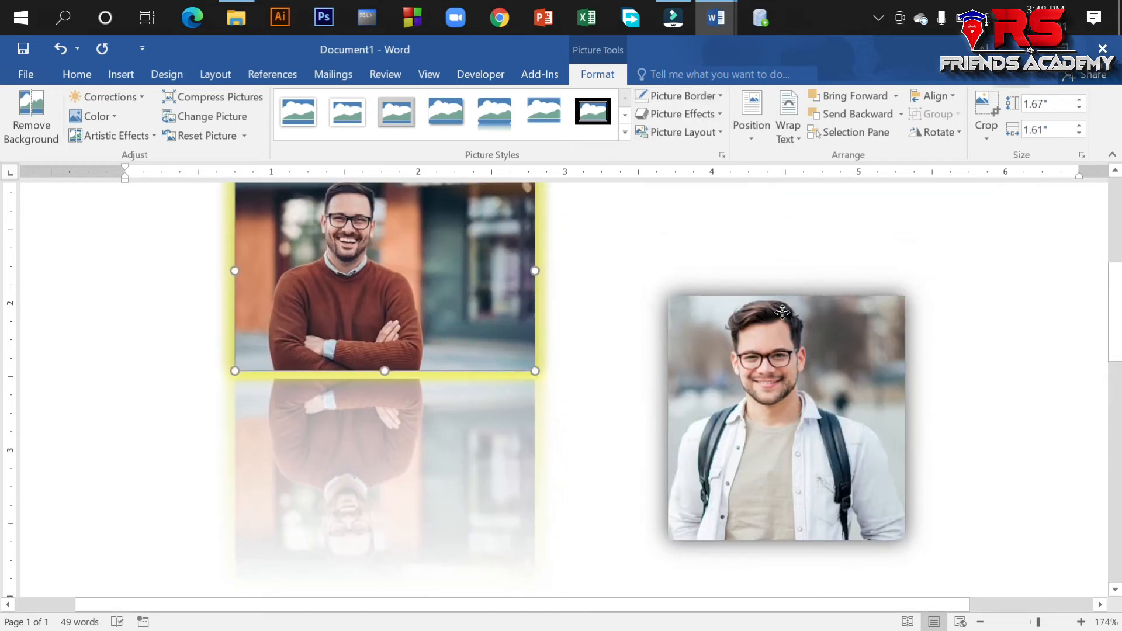
{"action": "left_click_drag", "start_coordinate": [783, 313], "coordinate": [754, 317]}
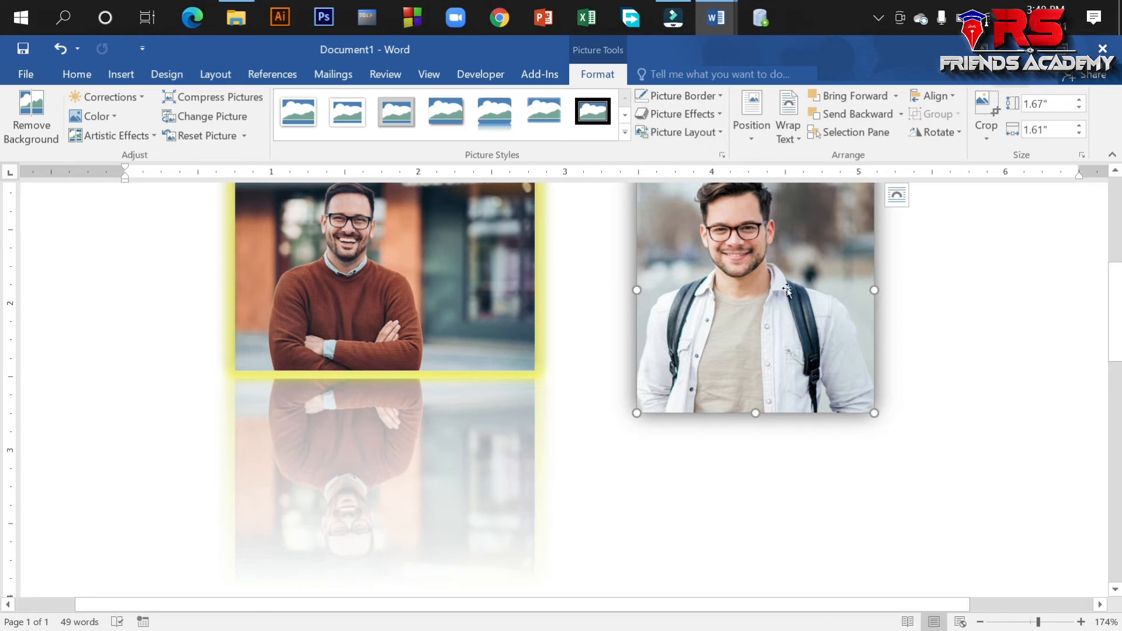
{"action": "left_click_drag", "start_coordinate": [774, 275], "coordinate": [800, 363]}
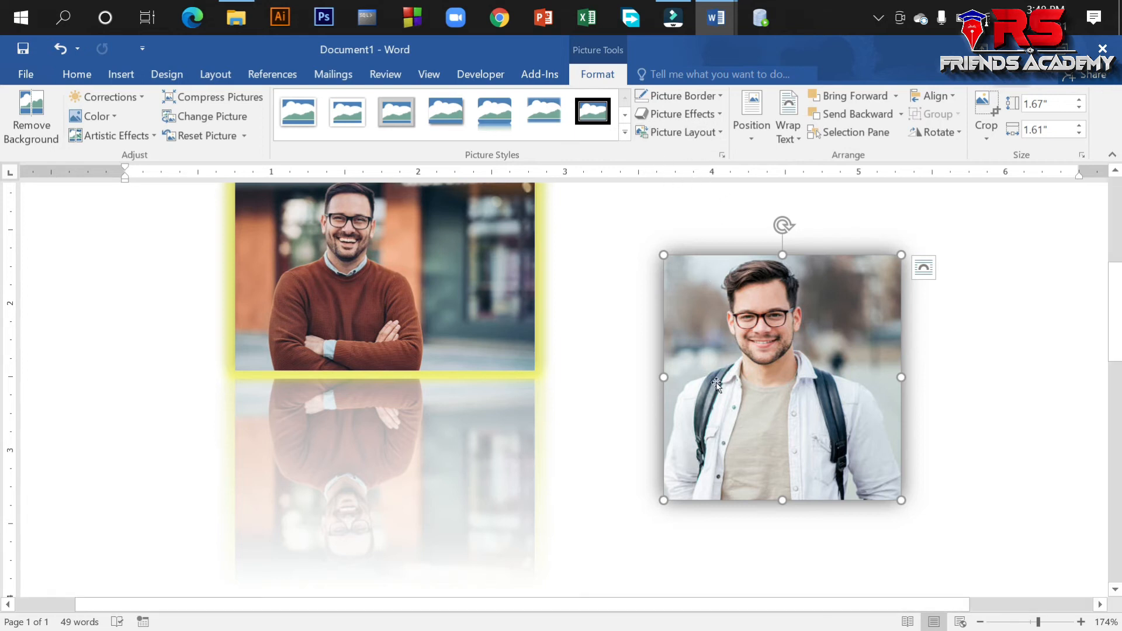
{"action": "left_click_drag", "start_coordinate": [783, 412], "coordinate": [773, 372]}
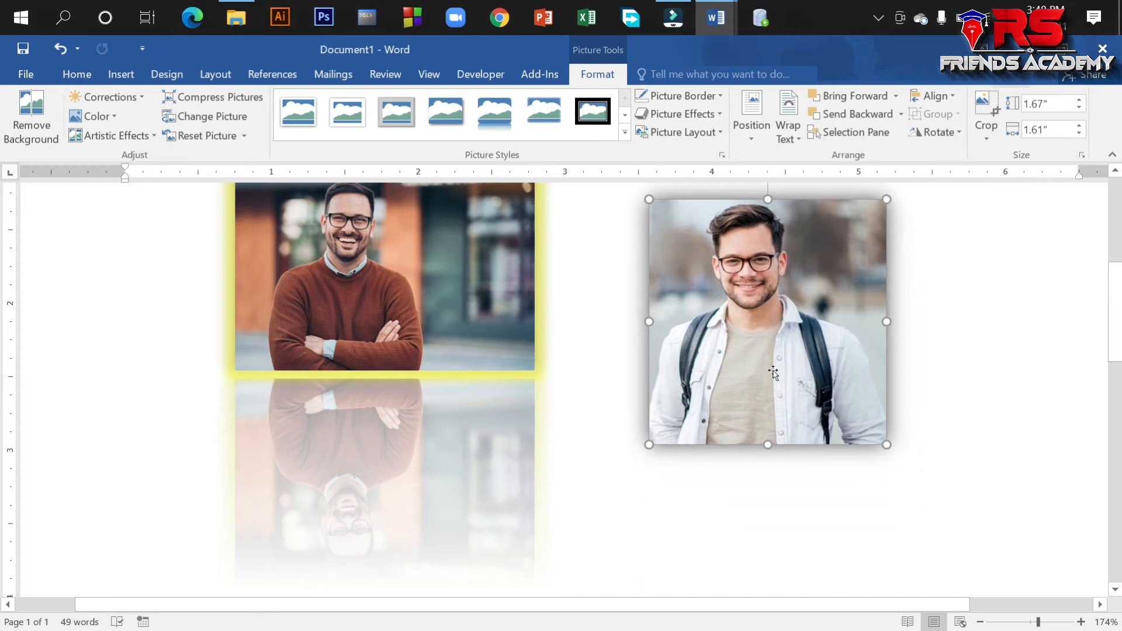
- Delete the brown-sweater photo from the document
{"action": "key", "text": "ctrl+z"}
{"action": "key", "text": "ctrl+z"}
{"action": "key", "text": "ctrl+z"}
{"action": "key", "text": "ctrl+z"}
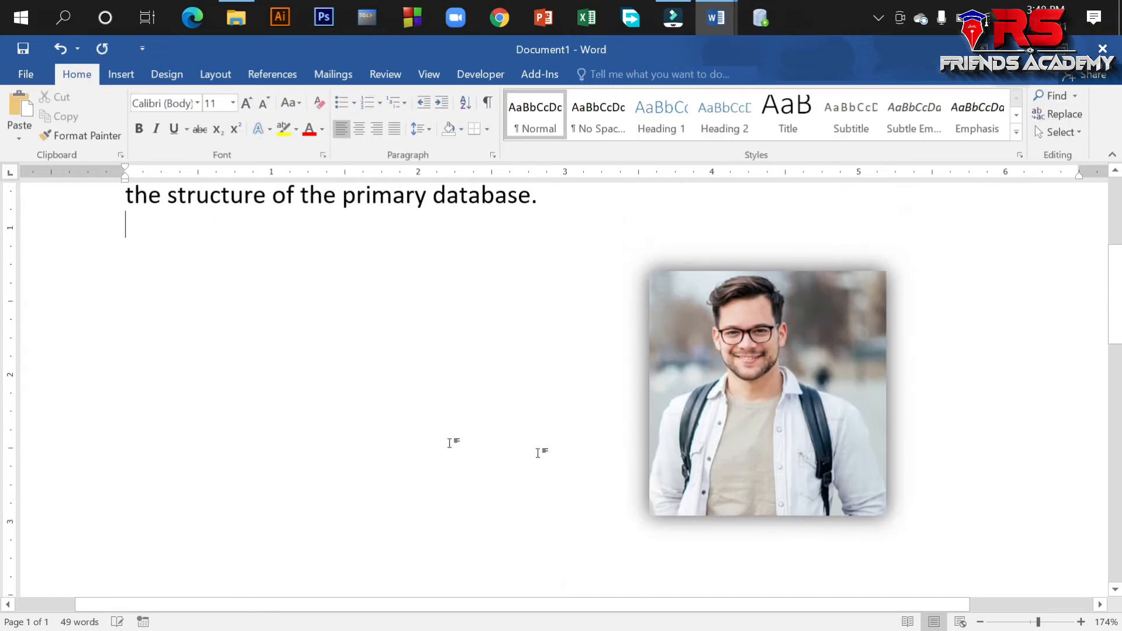
- Move the backpack man's picture left and slightly down below the text
{"action": "left_click_drag", "start_coordinate": [744, 441], "coordinate": [667, 462]}
{"action": "left_click_drag", "start_coordinate": [717, 410], "coordinate": [724, 423]}
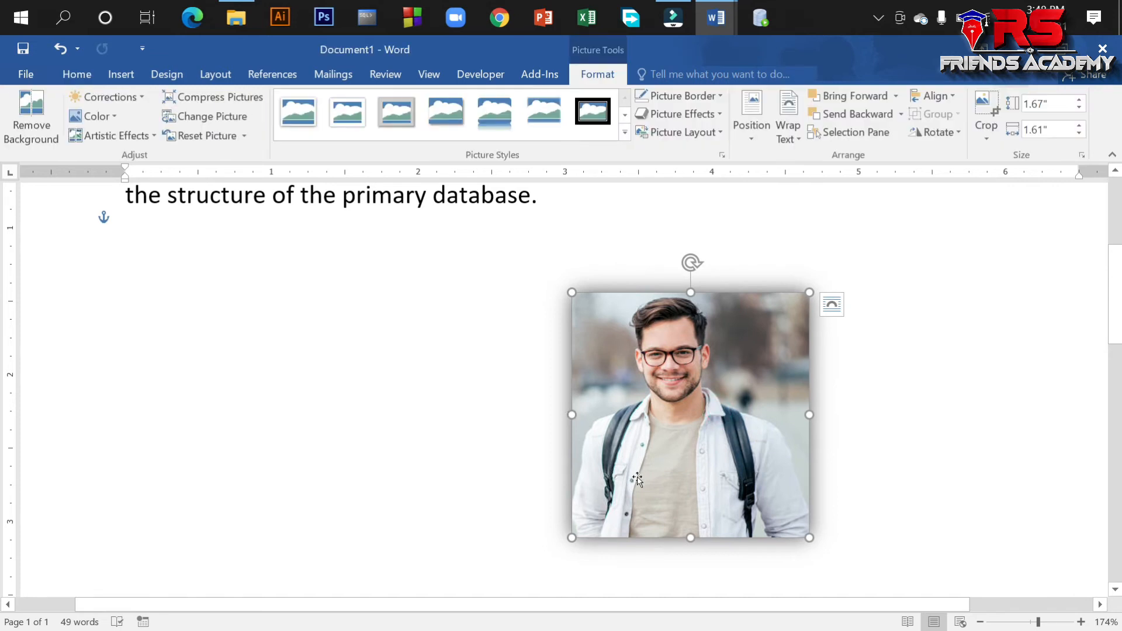
{"action": "scroll", "coordinate": [643, 467], "scroll_direction": "down", "scroll_amount": 3}
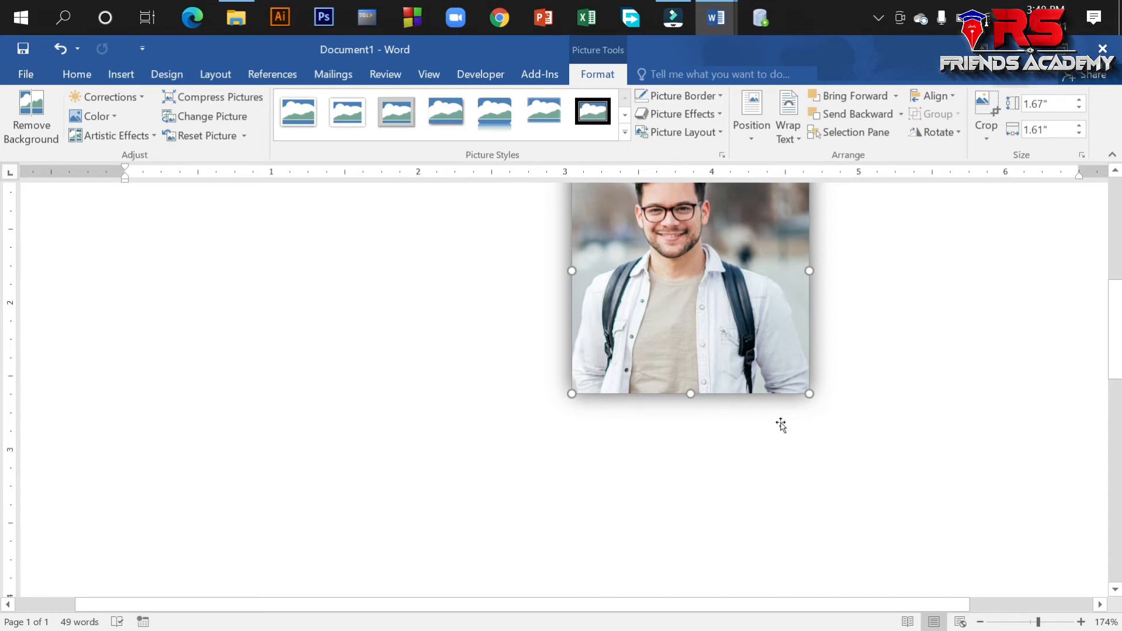
- Draw a rectangle about 1.55" wide and 0.24" high below the backpack man's picture, and delete it
{"action": "scroll", "coordinate": [781, 425], "scroll_direction": "up", "scroll_amount": 2}
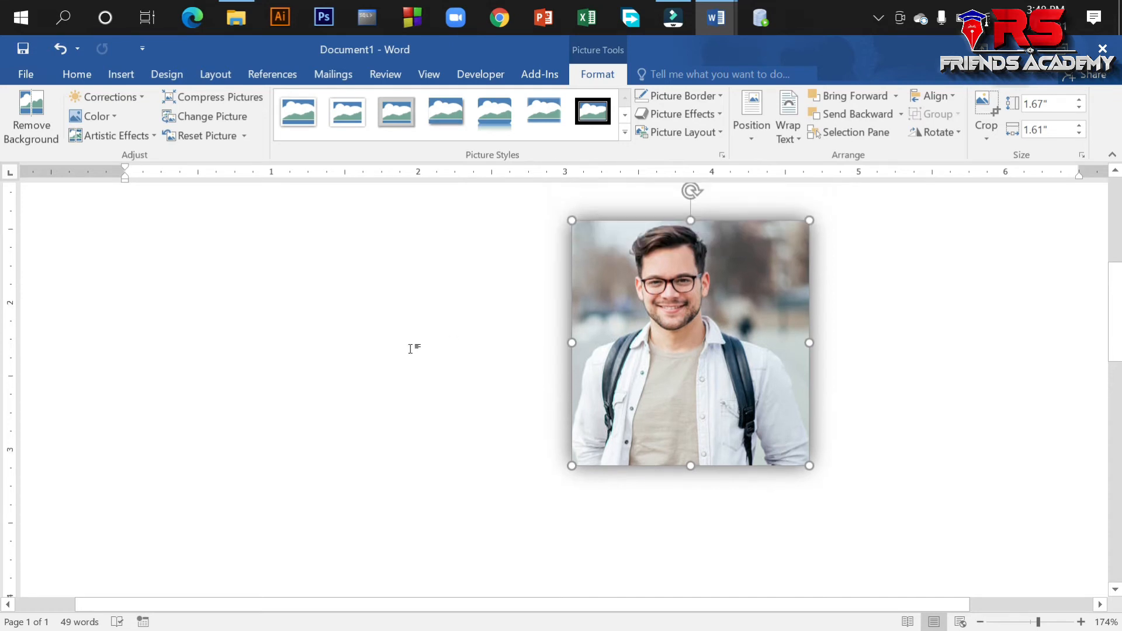
{"action": "left_click", "coordinate": [82, 77]}
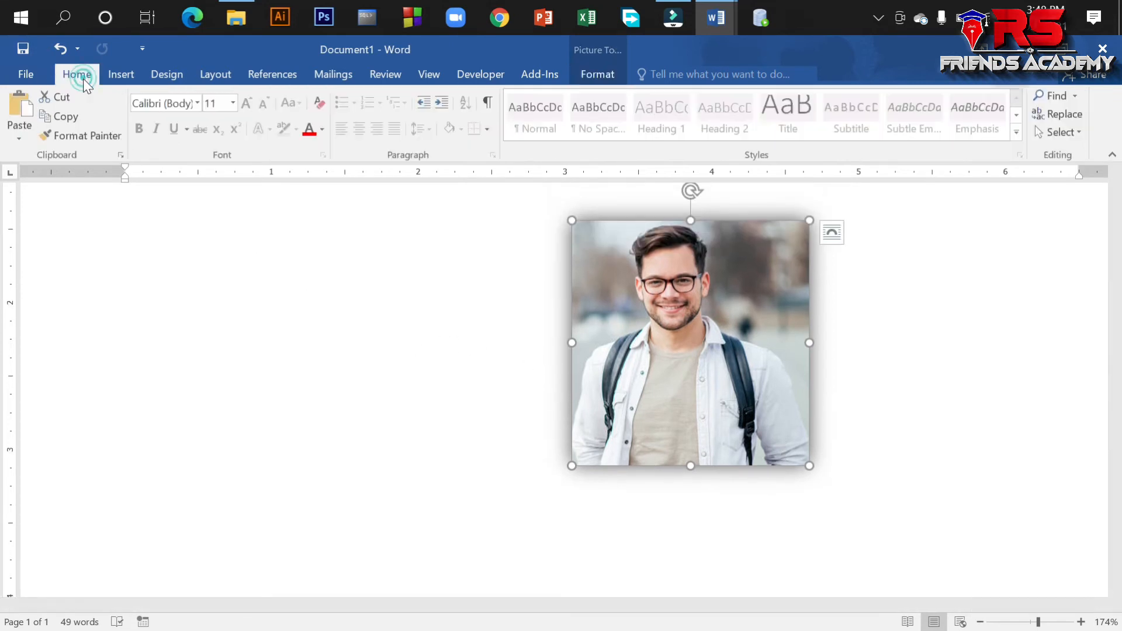
{"action": "left_click", "coordinate": [120, 75]}
{"action": "left_click", "coordinate": [223, 116]}
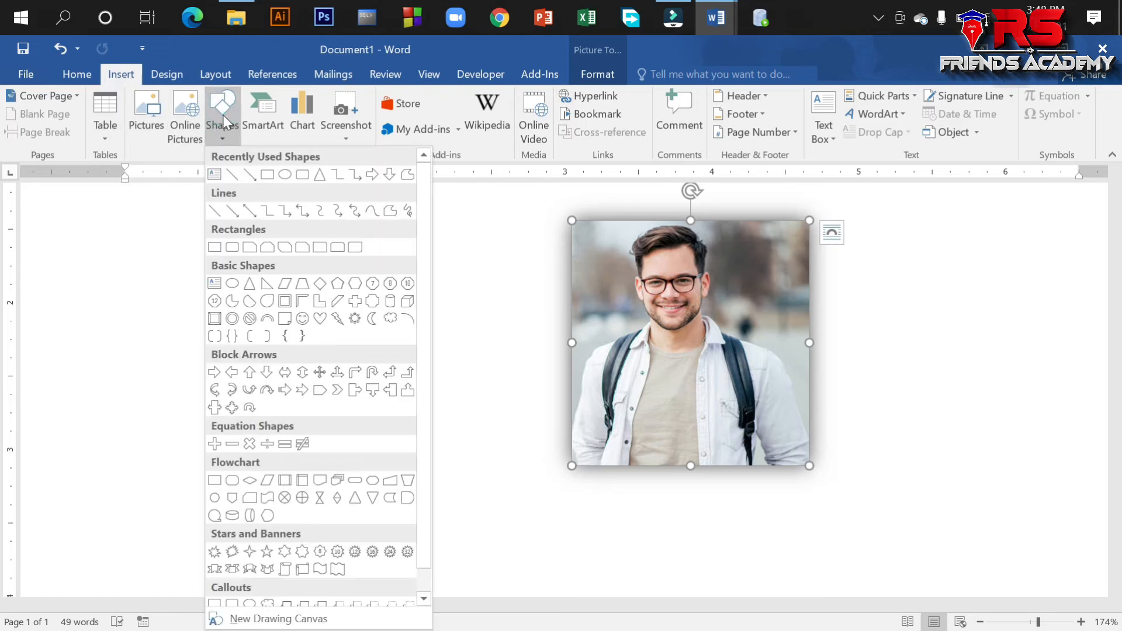
{"action": "left_click", "coordinate": [268, 176]}
{"action": "left_click_drag", "start_coordinate": [572, 479], "coordinate": [800, 515]}
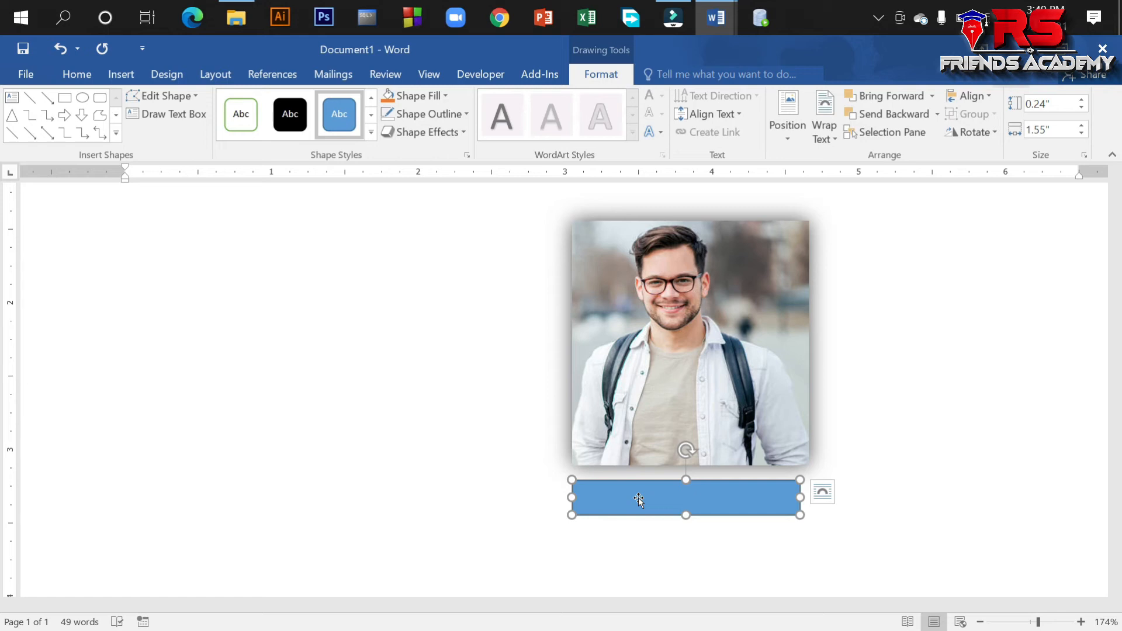
{"action": "key", "text": "Delete"}
- Move the backpack man's picture left, below the text
{"action": "left_click", "coordinate": [717, 411]}
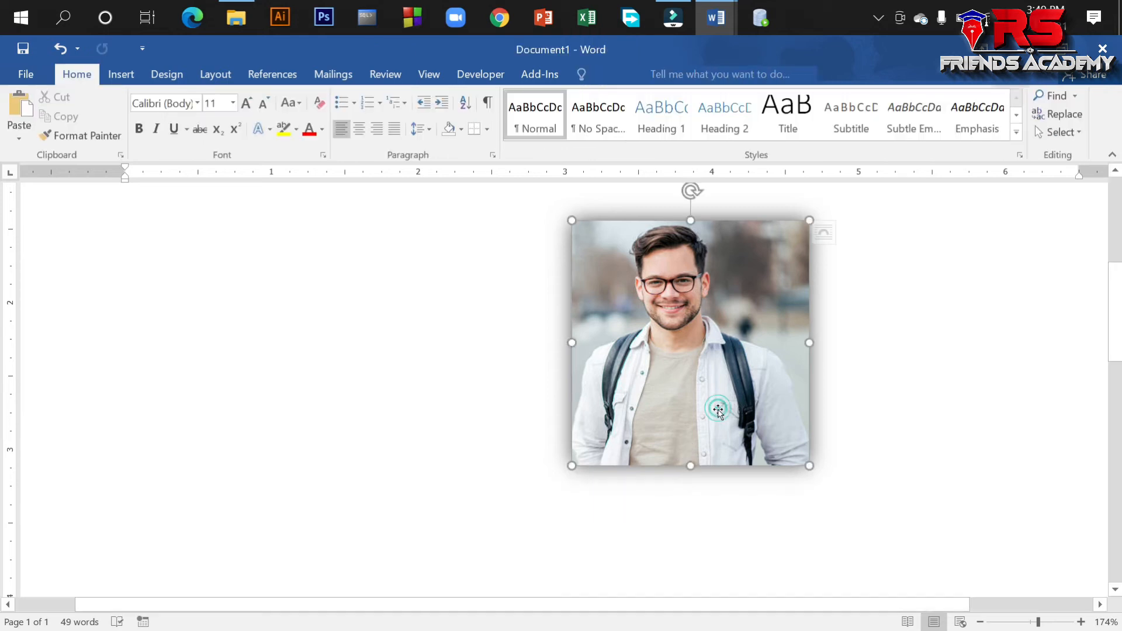
{"action": "left_click", "coordinate": [613, 73]}
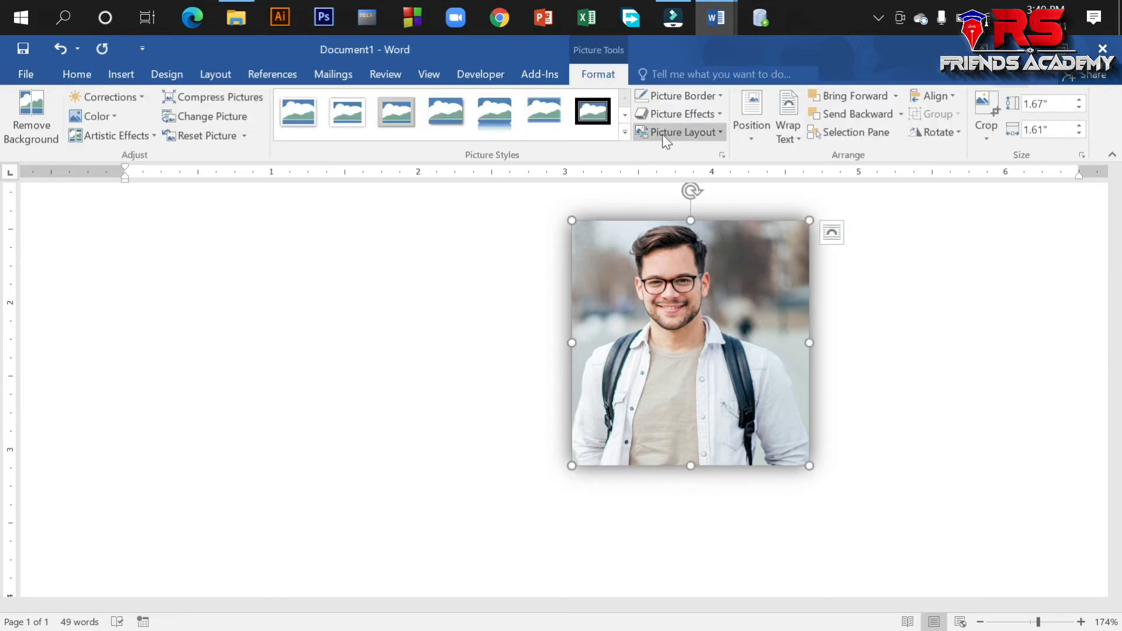
{"action": "left_click_drag", "start_coordinate": [707, 288], "coordinate": [449, 325]}
- Apply the rounded picture layout with a caption underneath to the backpack man's picture, and enter "lkfjsdlkf" as the caption
{"action": "left_click", "coordinate": [713, 133]}
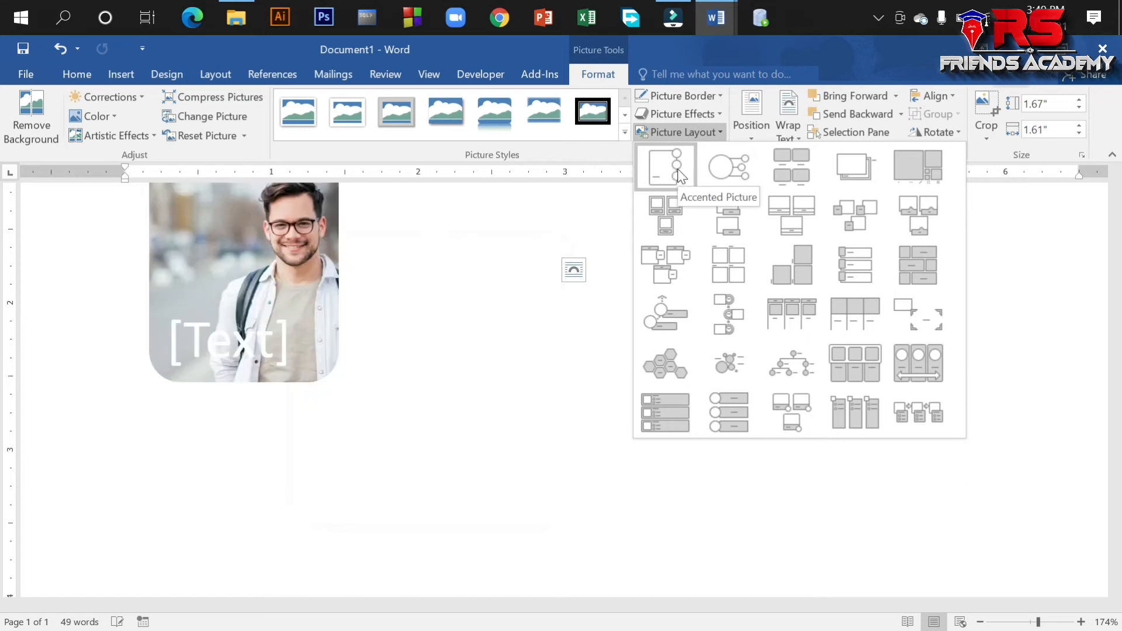
{"action": "scroll", "coordinate": [584, 279], "scroll_direction": "up", "scroll_amount": 2}
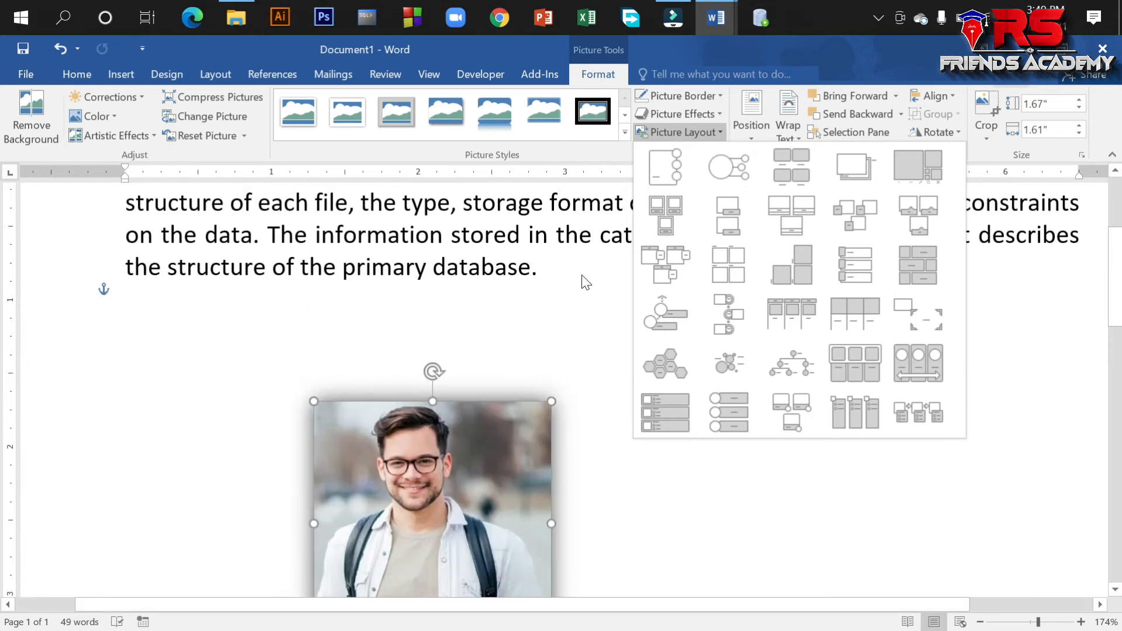
{"action": "scroll", "coordinate": [606, 264], "scroll_direction": "down", "scroll_amount": 1}
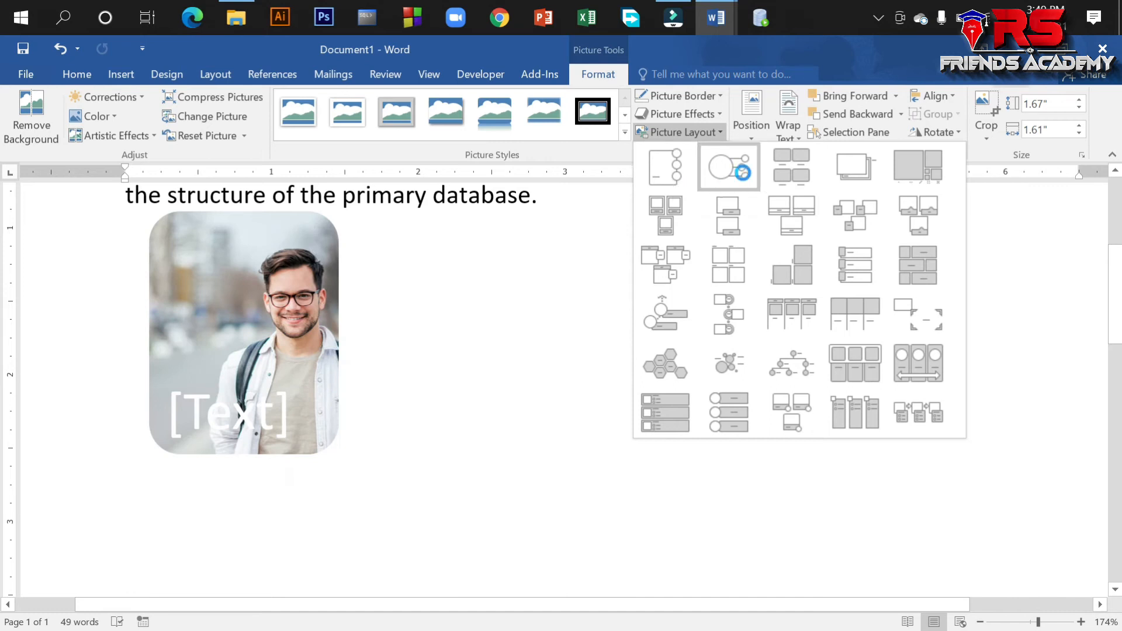
{"action": "left_click", "coordinate": [784, 174]}
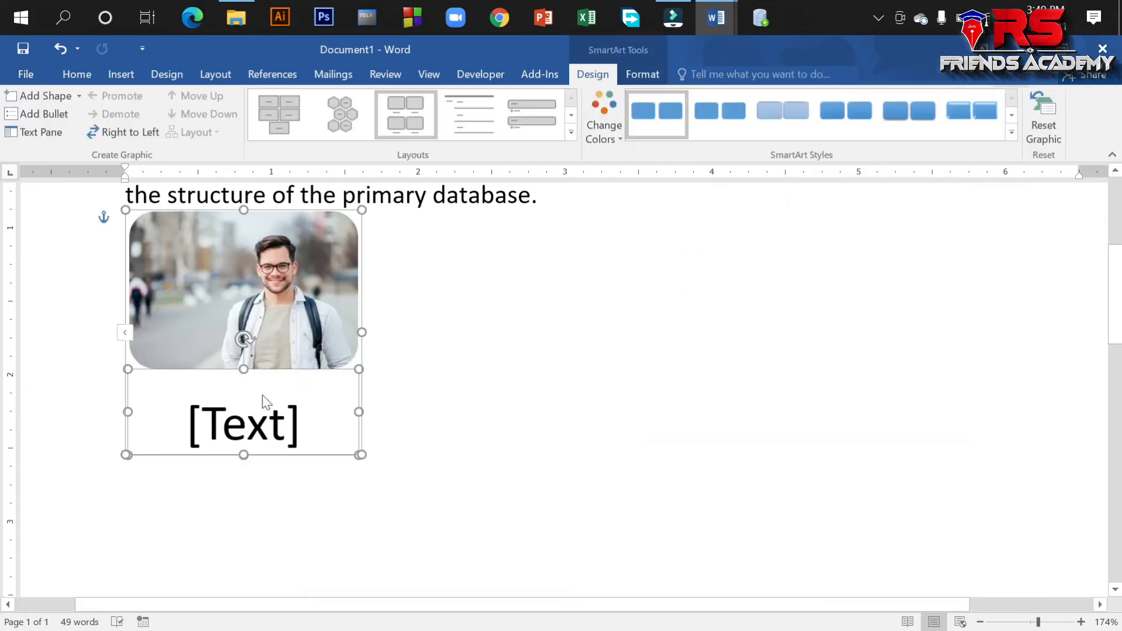
{"action": "left_click", "coordinate": [241, 414]}
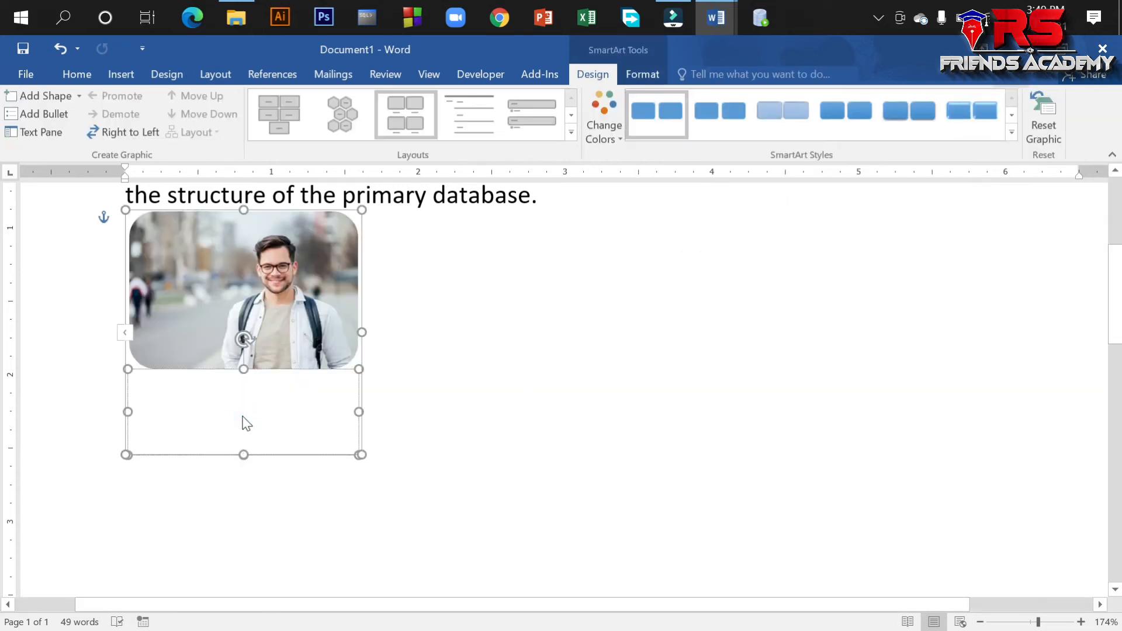
{"action": "type", "text": "lkfjsdlkf"}
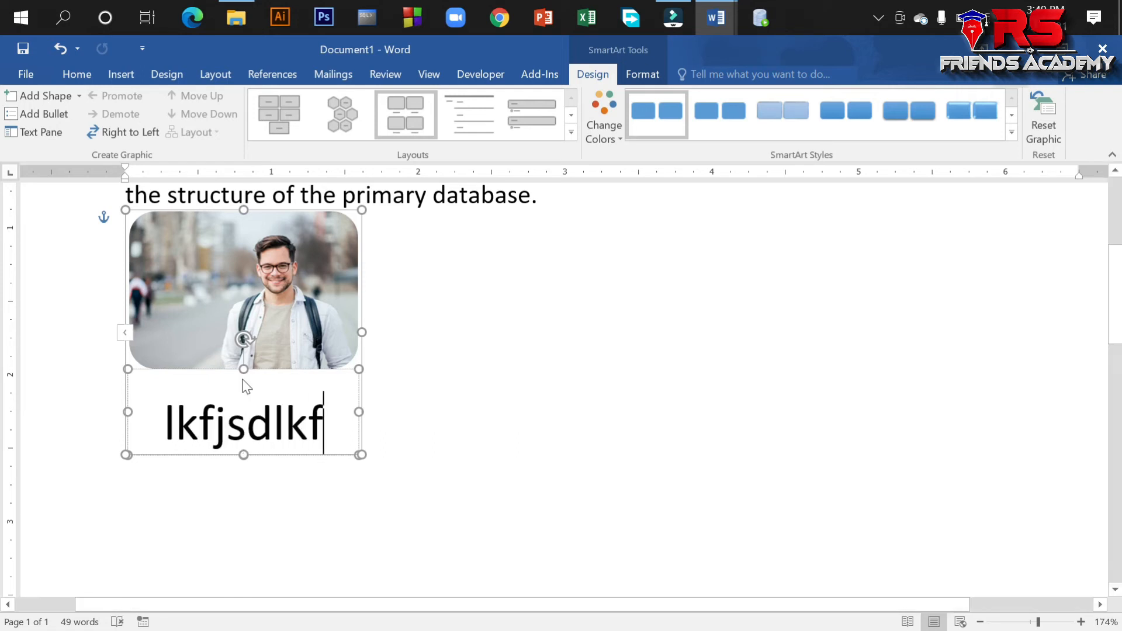
- Check the formatting options for the graphic's picture, and undo the caption text and the picture layout
{"action": "left_click", "coordinate": [304, 292]}
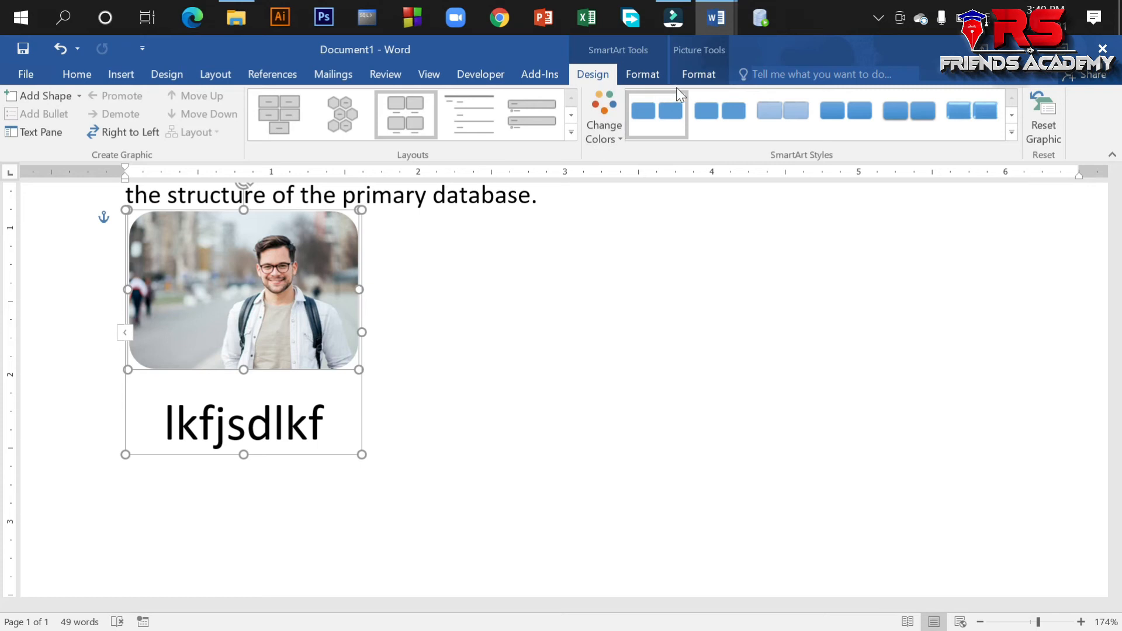
{"action": "left_click", "coordinate": [697, 72]}
{"action": "left_click", "coordinate": [664, 76]}
{"action": "left_click", "coordinate": [541, 308]}
{"action": "left_click", "coordinate": [290, 302]}
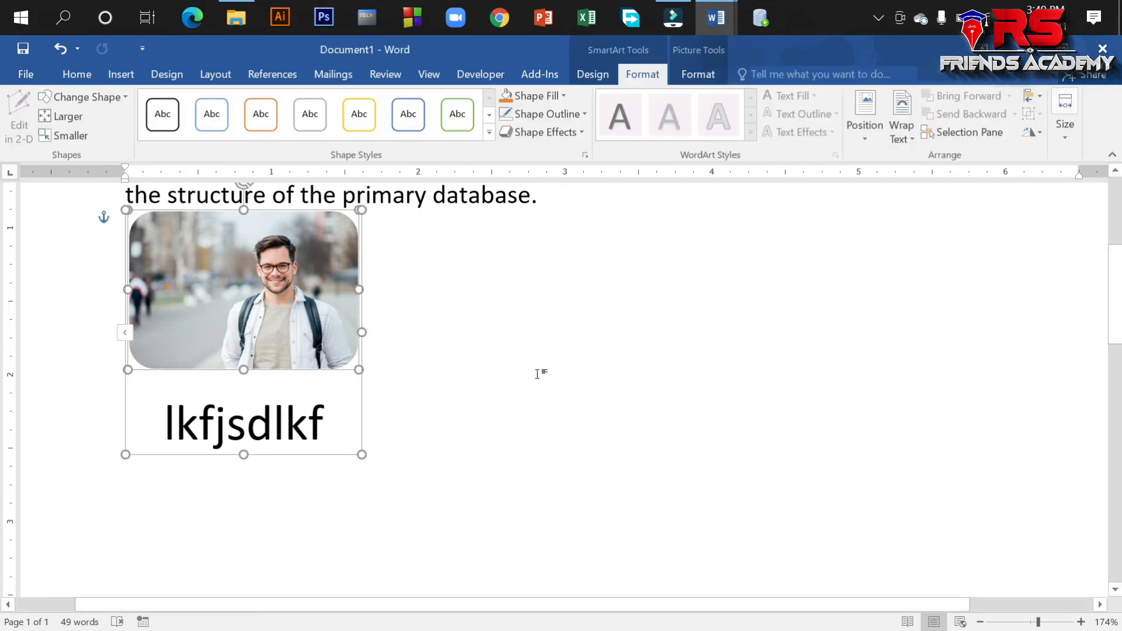
{"action": "key", "text": "ctrl+z"}
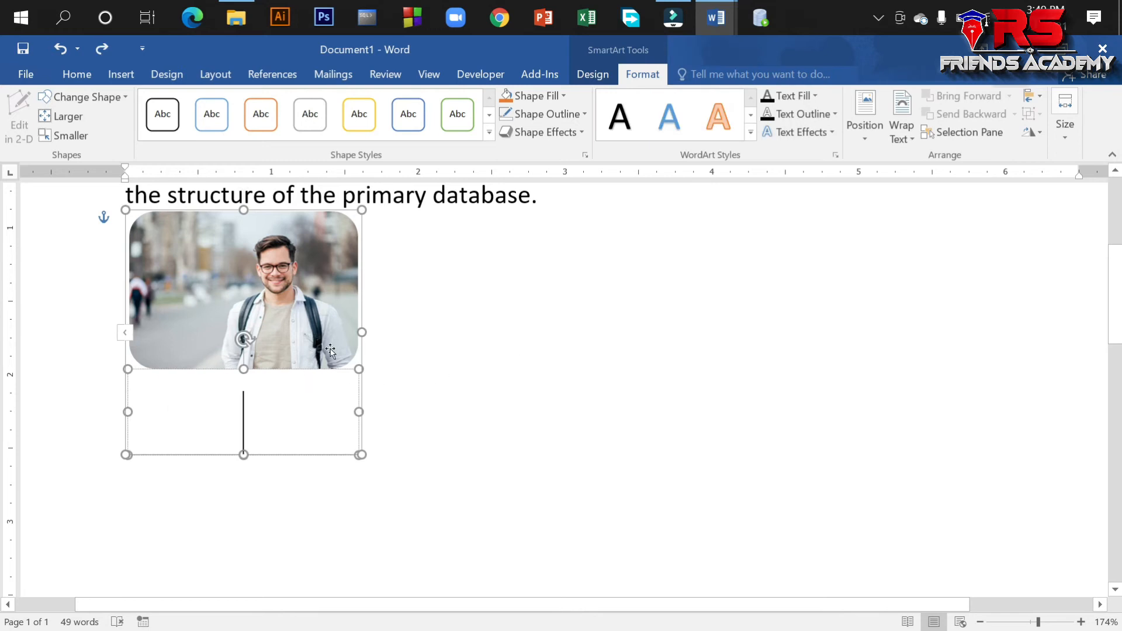
{"action": "key", "text": "ctrl+z"}
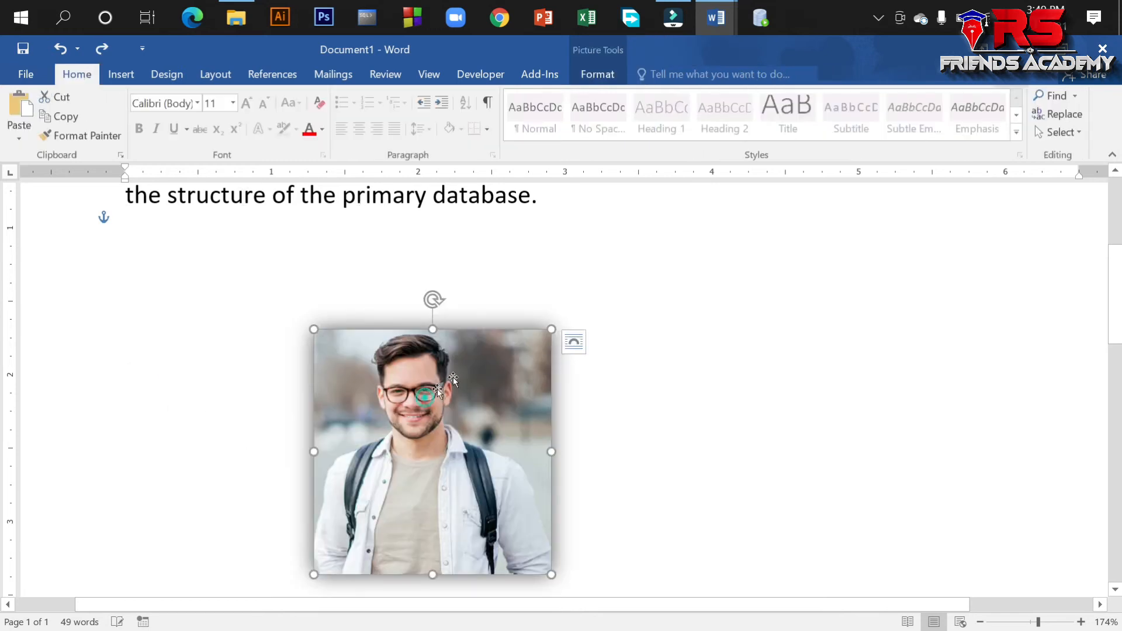
{"action": "left_click", "coordinate": [612, 72]}
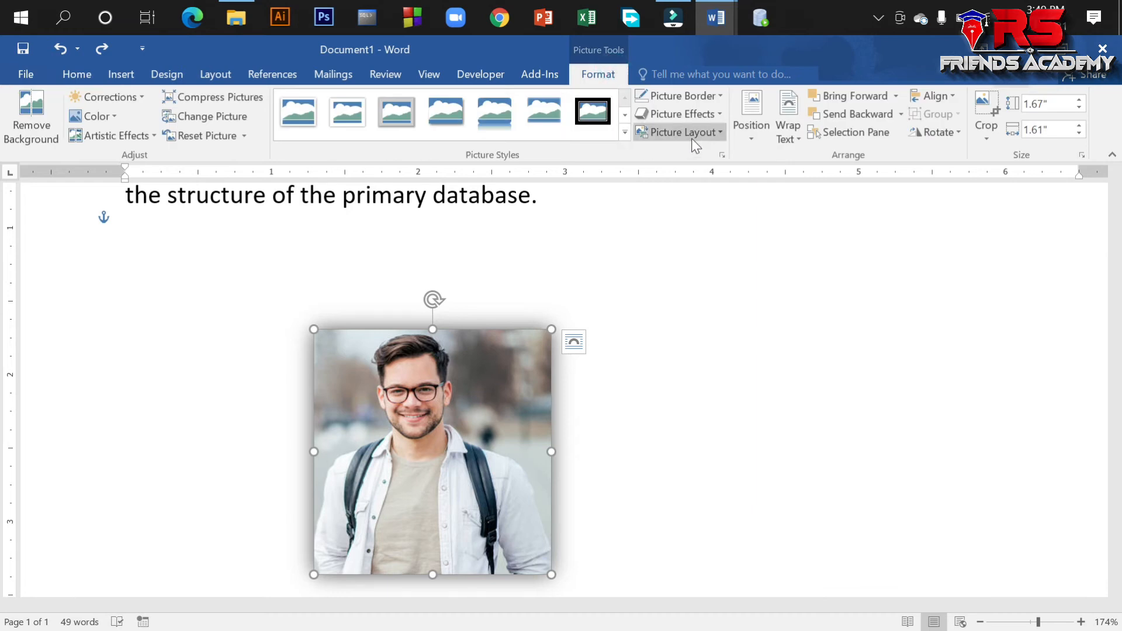
{"action": "left_click", "coordinate": [641, 296]}
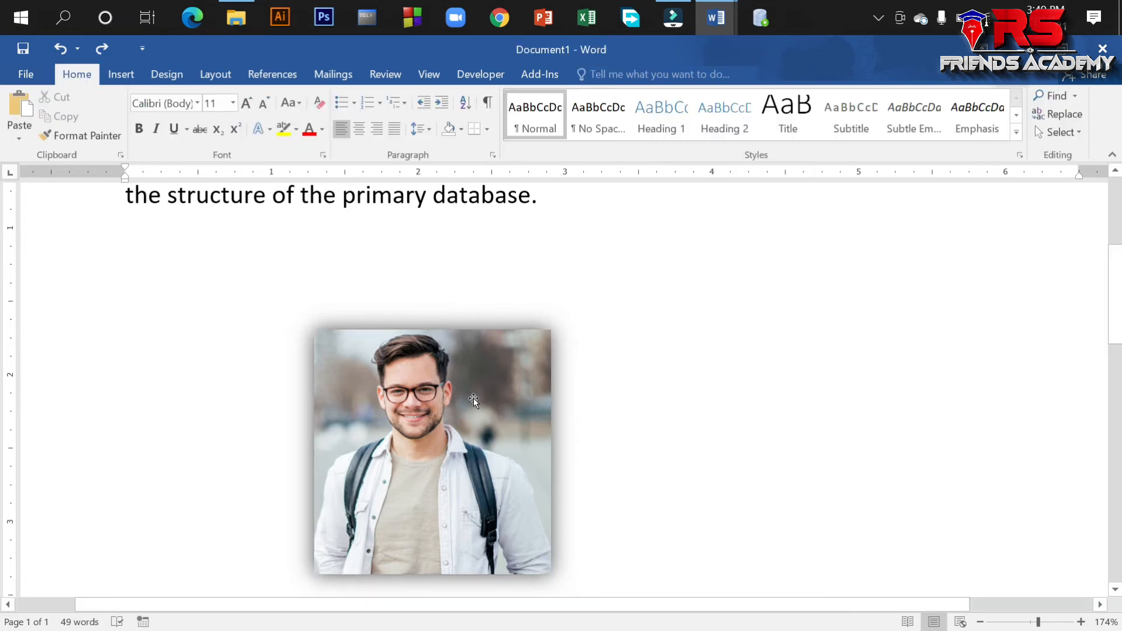
{"action": "scroll", "coordinate": [474, 398], "scroll_direction": "down", "scroll_amount": 1}
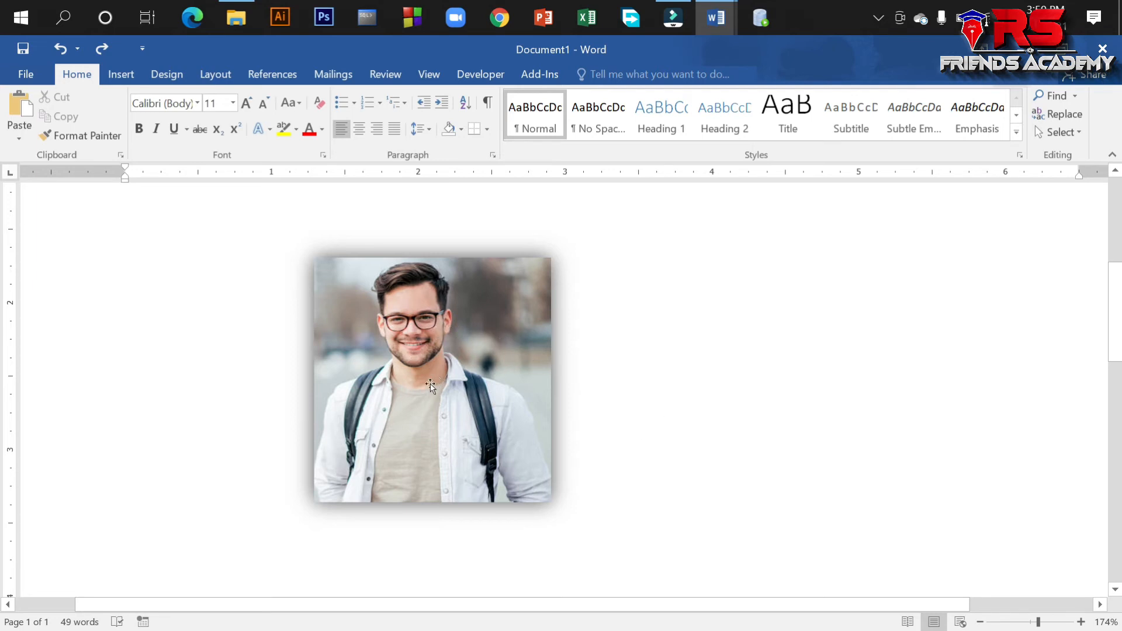
- Duplicate the backpack man's picture to make a row of three copies, moving the first two left to make room for the third
{"action": "left_click", "coordinate": [448, 358]}
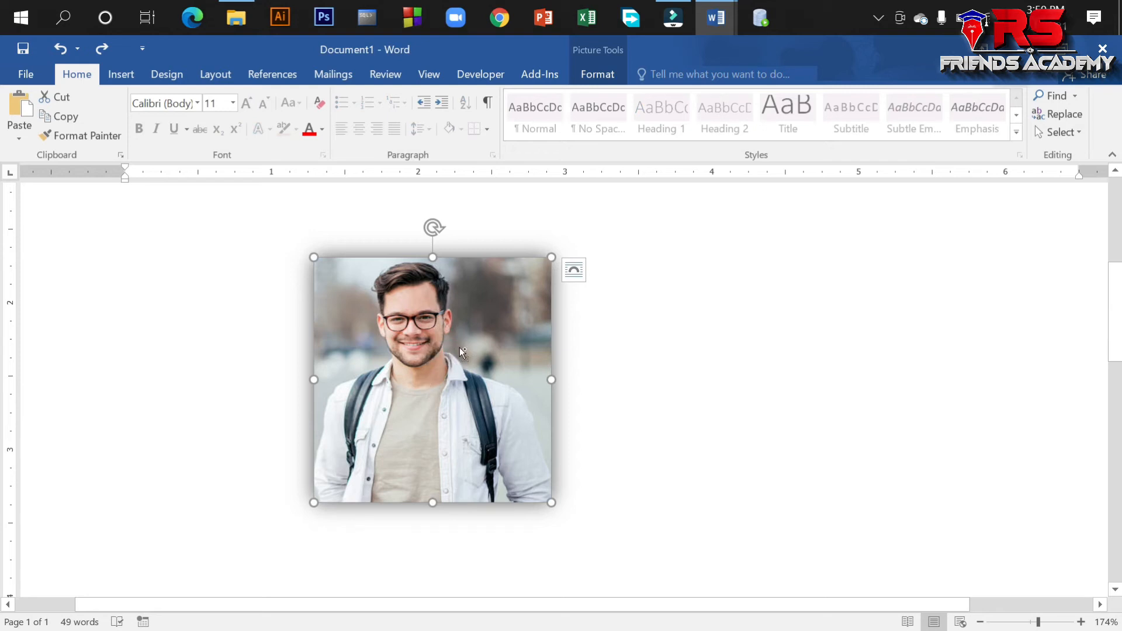
{"action": "left_click_drag", "start_coordinate": [478, 356], "coordinate": [811, 366]}
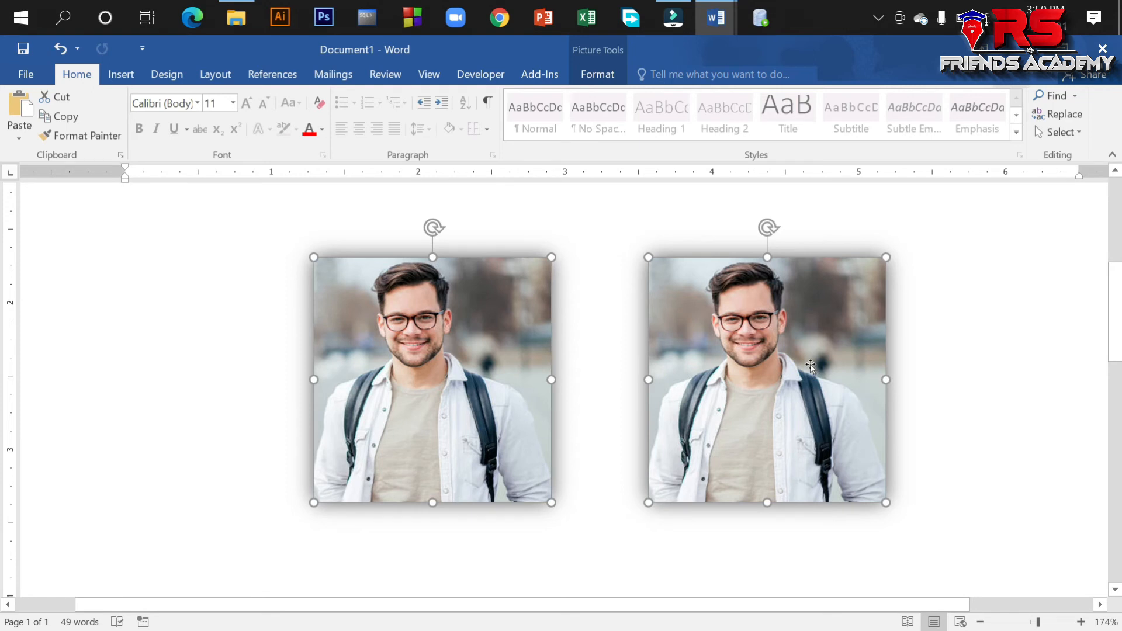
{"action": "left_click_drag", "start_coordinate": [498, 378], "coordinate": [248, 377]}
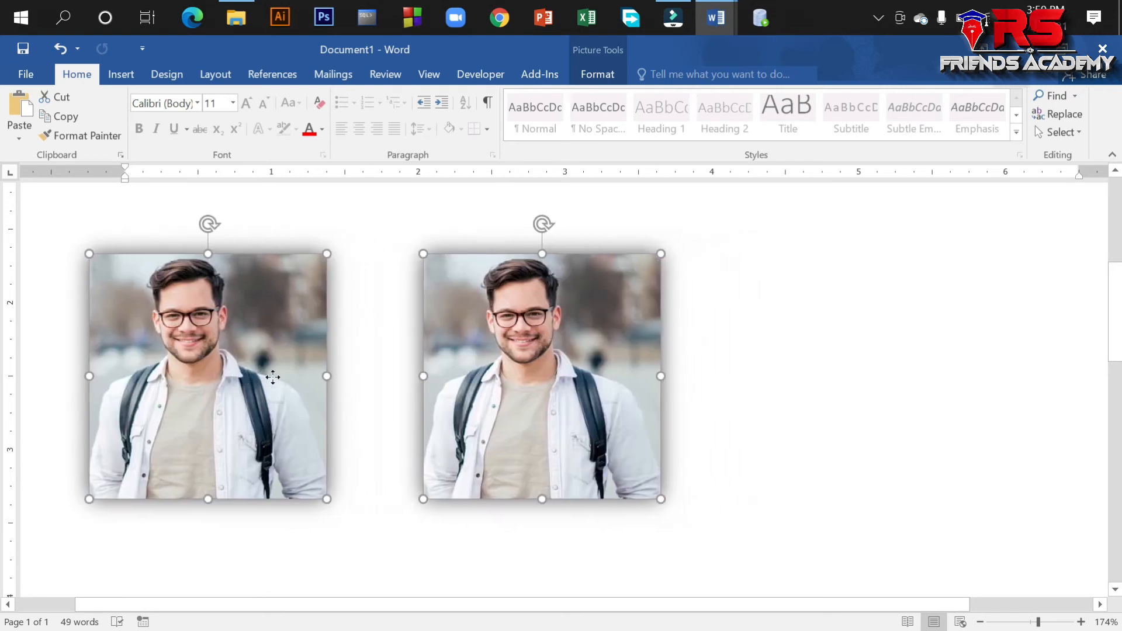
{"action": "left_click", "coordinate": [493, 374]}
{"action": "left_click", "coordinate": [773, 368]}
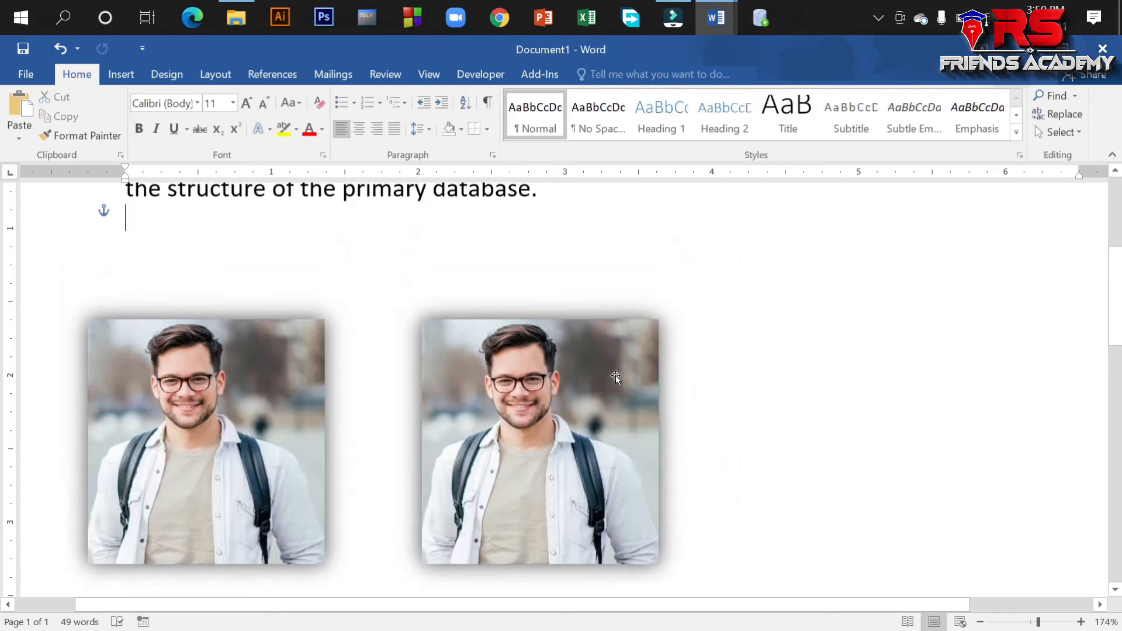
{"action": "left_click", "coordinate": [586, 406]}
{"action": "left_click_drag", "start_coordinate": [585, 408], "coordinate": [912, 412]}
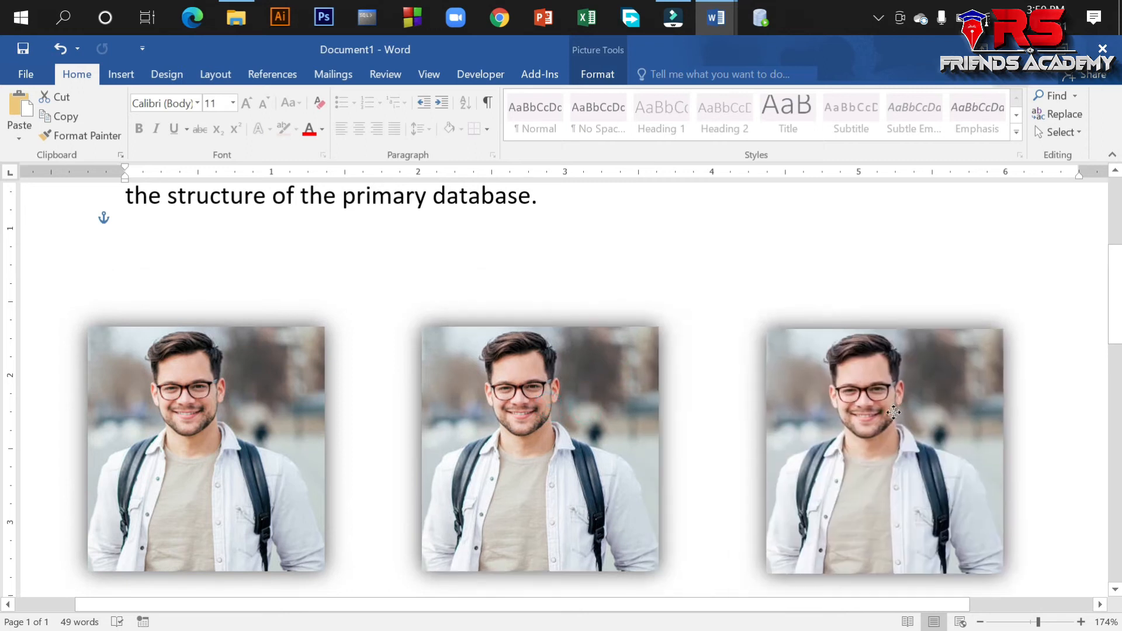
- Select all three pictures and apply the picture layout with one large circle linked to smaller circles
{"action": "scroll", "coordinate": [351, 411], "scroll_direction": "down", "scroll_amount": 3}
{"action": "left_click", "coordinate": [269, 380], "text": "shift"}
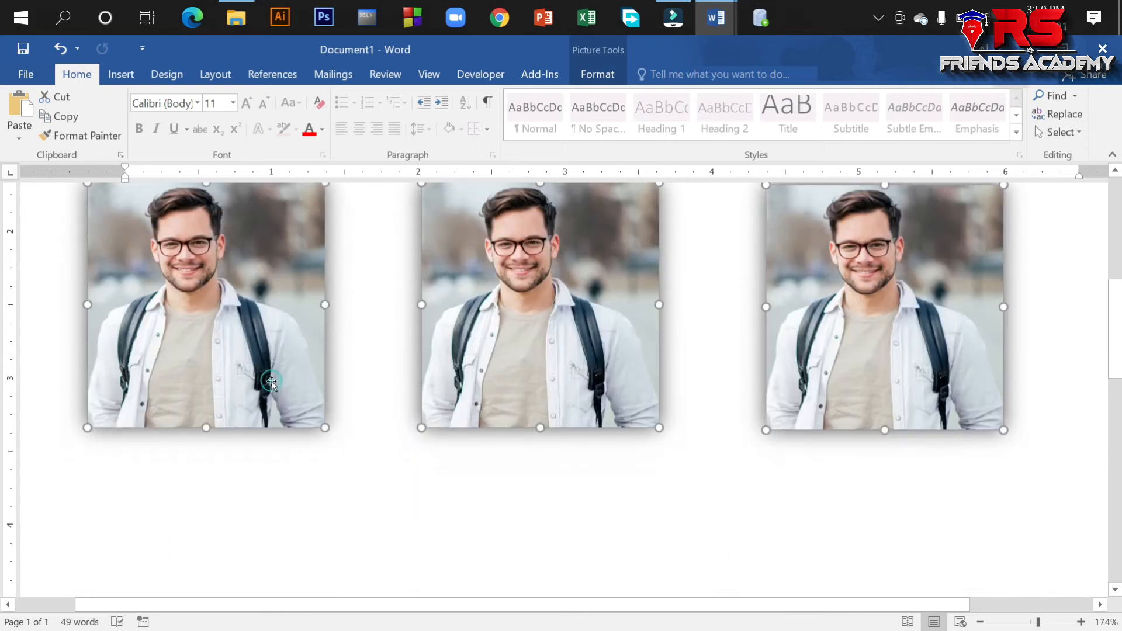
{"action": "scroll", "coordinate": [407, 388], "scroll_direction": "down", "scroll_amount": 1}
{"action": "scroll", "coordinate": [407, 388], "scroll_direction": "down", "scroll_amount": 1}
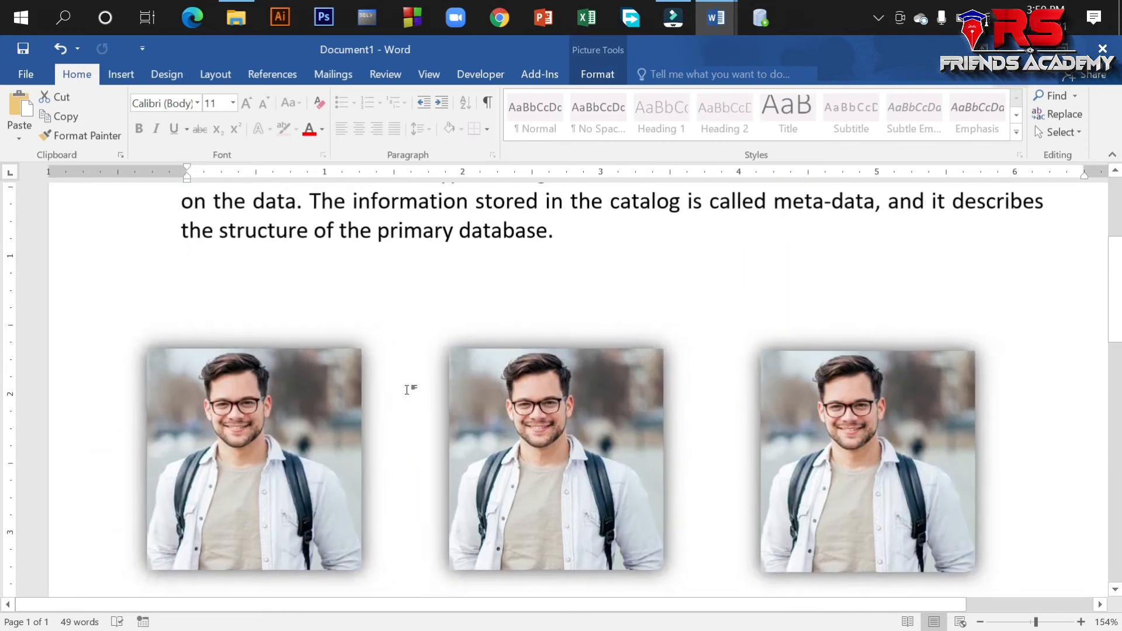
{"action": "scroll", "coordinate": [625, 392], "scroll_direction": "down", "scroll_amount": 1}
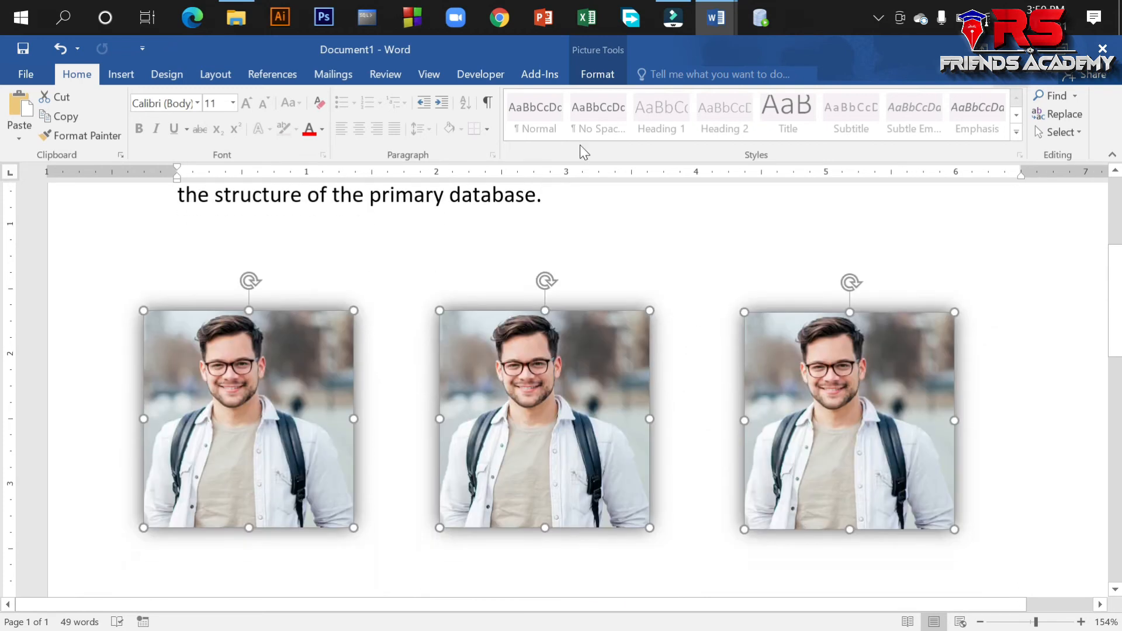
{"action": "left_click", "coordinate": [596, 74]}
{"action": "left_click", "coordinate": [680, 132]}
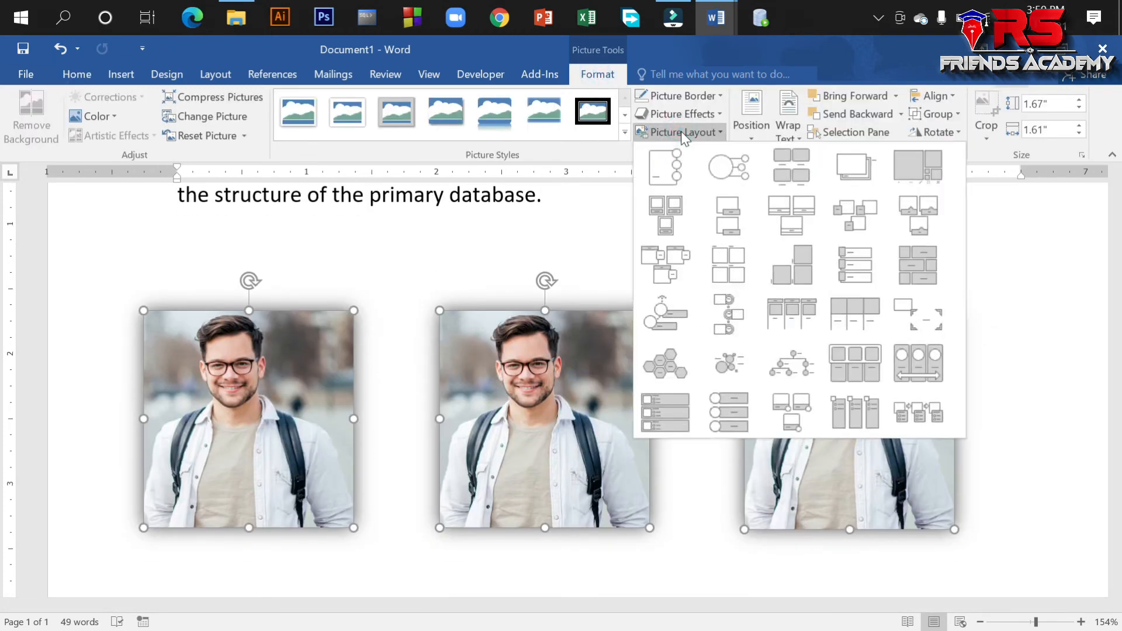
{"action": "left_click", "coordinate": [741, 175]}
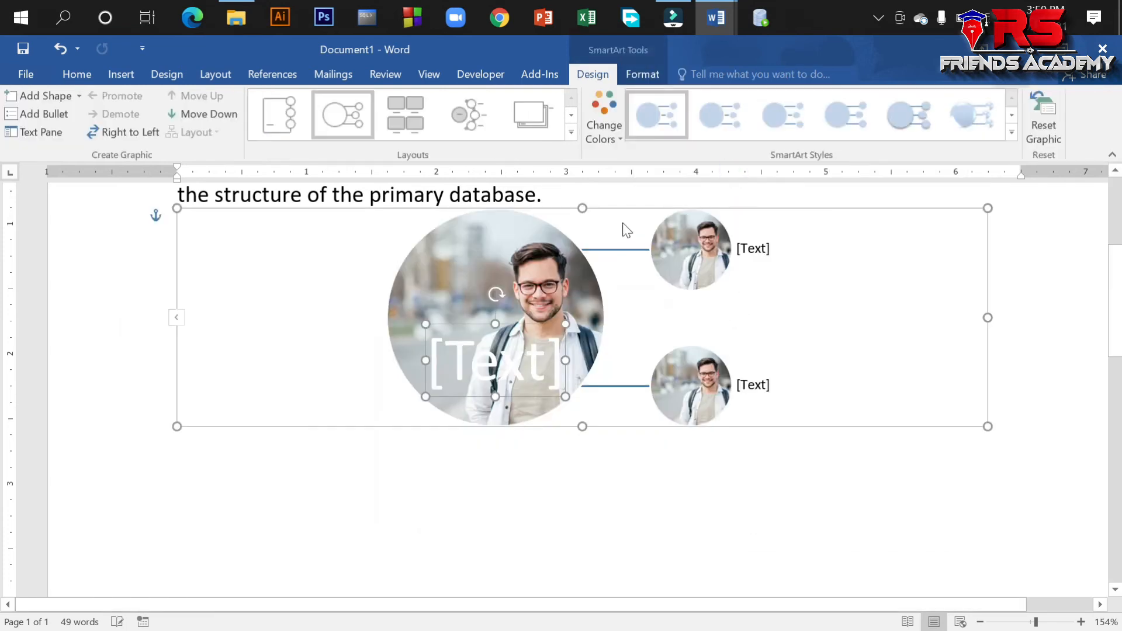
- Select each picture in the circular graphic in turn and examine the formatting options for the upper small one
{"action": "scroll", "coordinate": [525, 318], "scroll_direction": "up", "scroll_amount": 1}
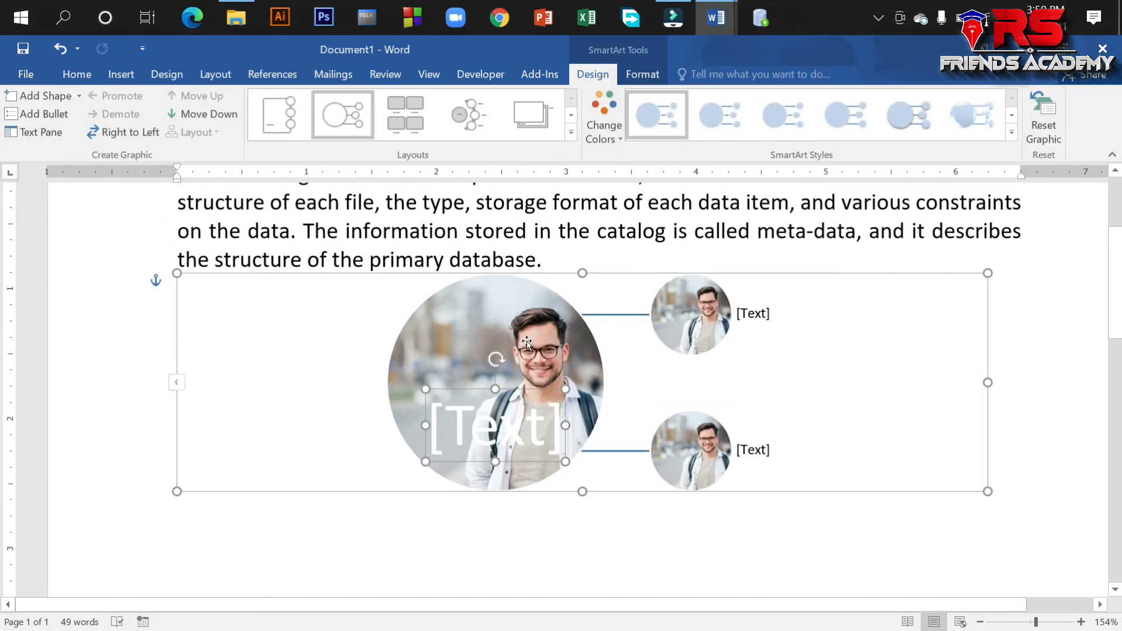
{"action": "left_click", "coordinate": [507, 330]}
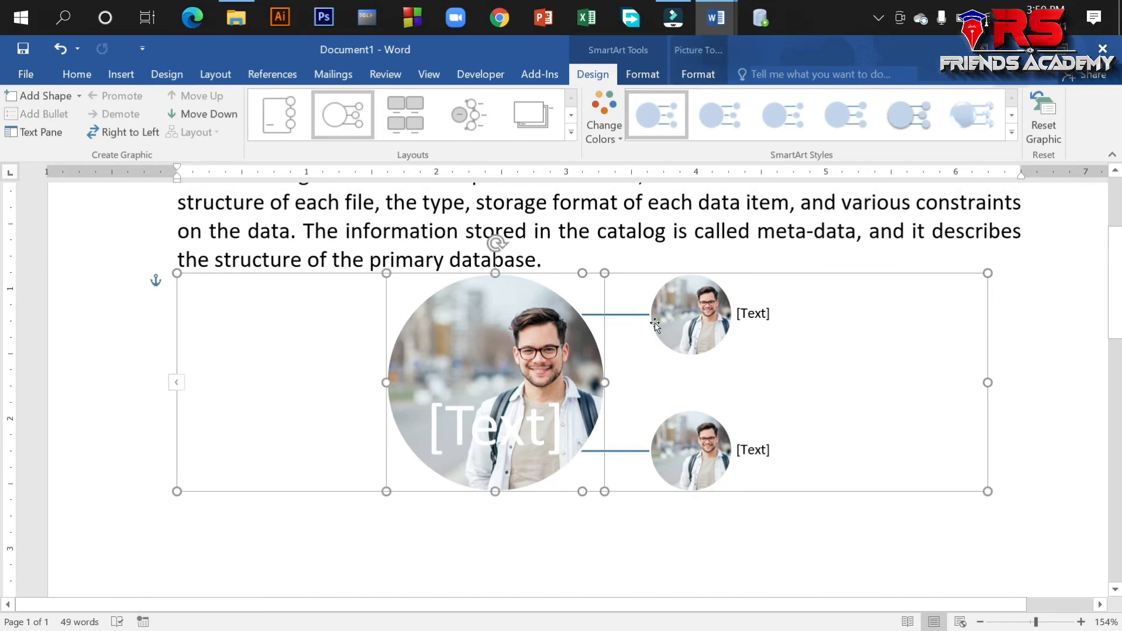
{"action": "left_click", "coordinate": [677, 301]}
{"action": "left_click", "coordinate": [681, 445]}
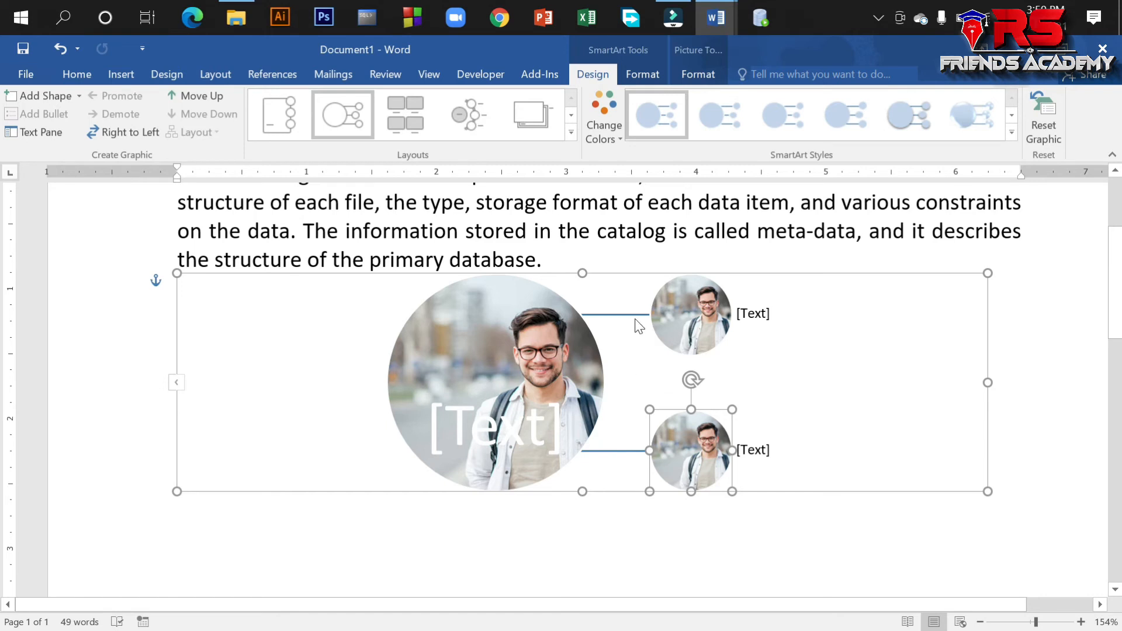
{"action": "left_click", "coordinate": [694, 327]}
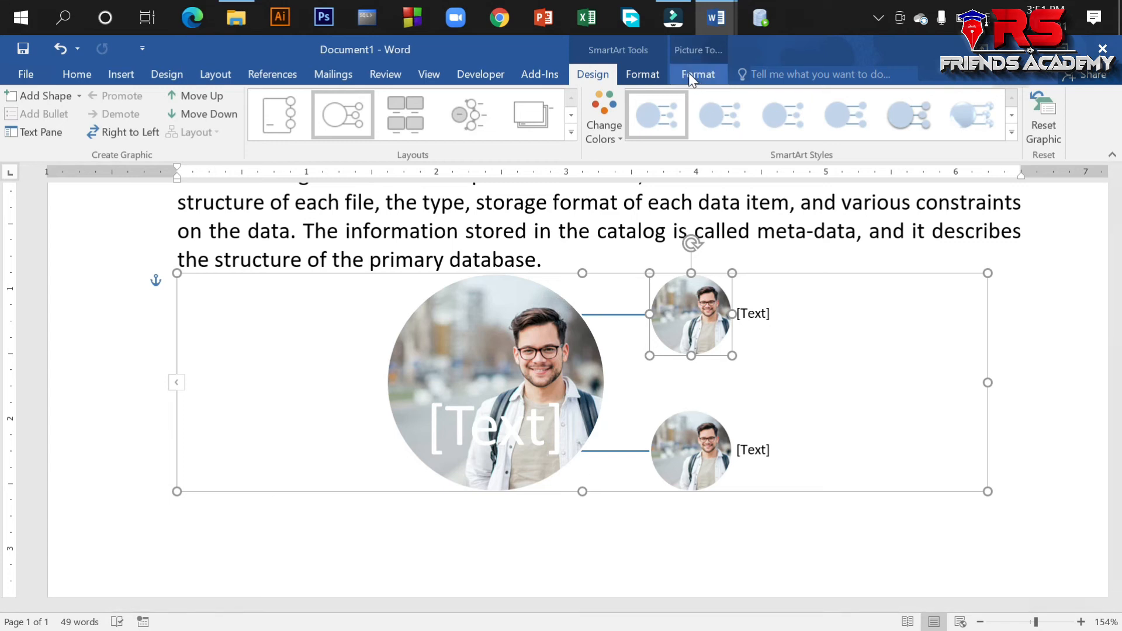
{"action": "left_click", "coordinate": [643, 77]}
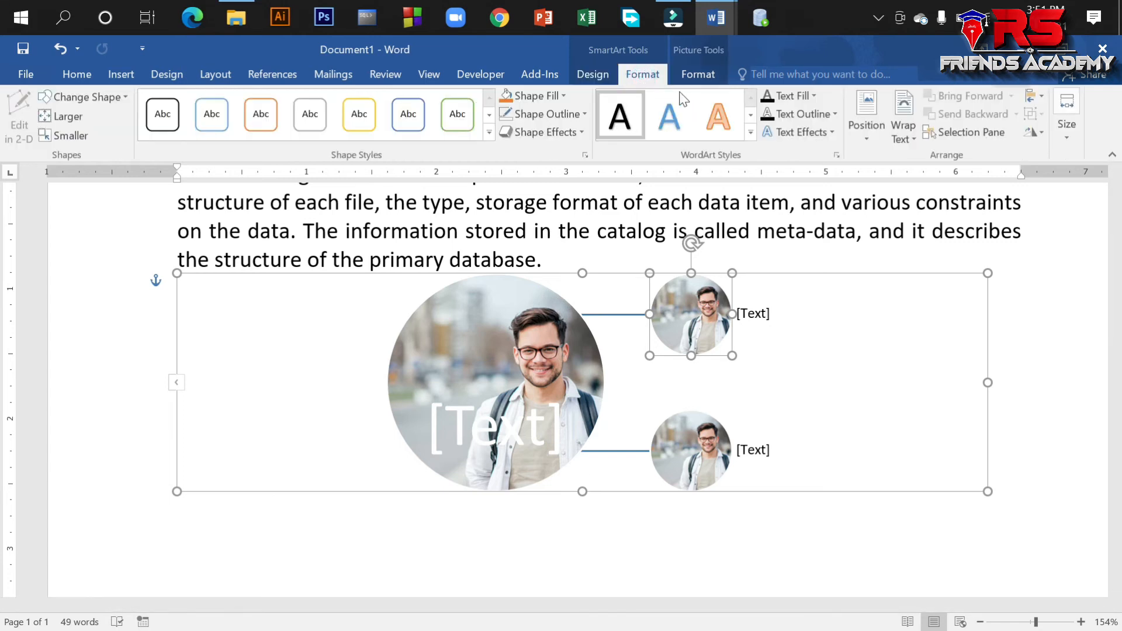
{"action": "left_click", "coordinate": [700, 72]}
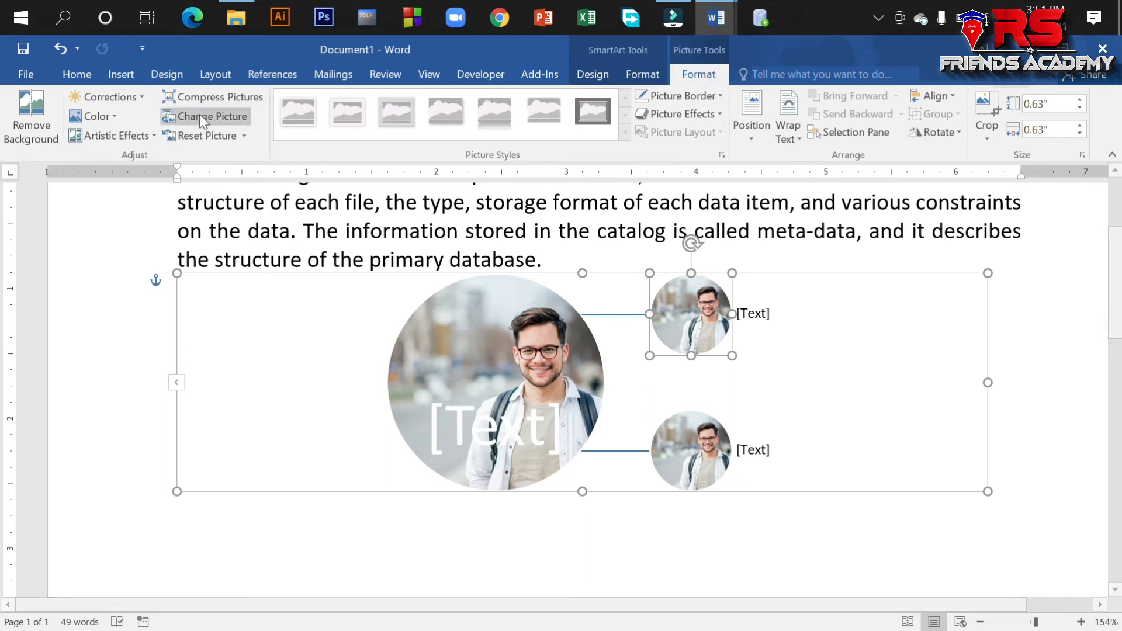
- Browse the available SmartArt graphic types from the picture group up to the lists, without inserting one
{"action": "left_click", "coordinate": [120, 75]}
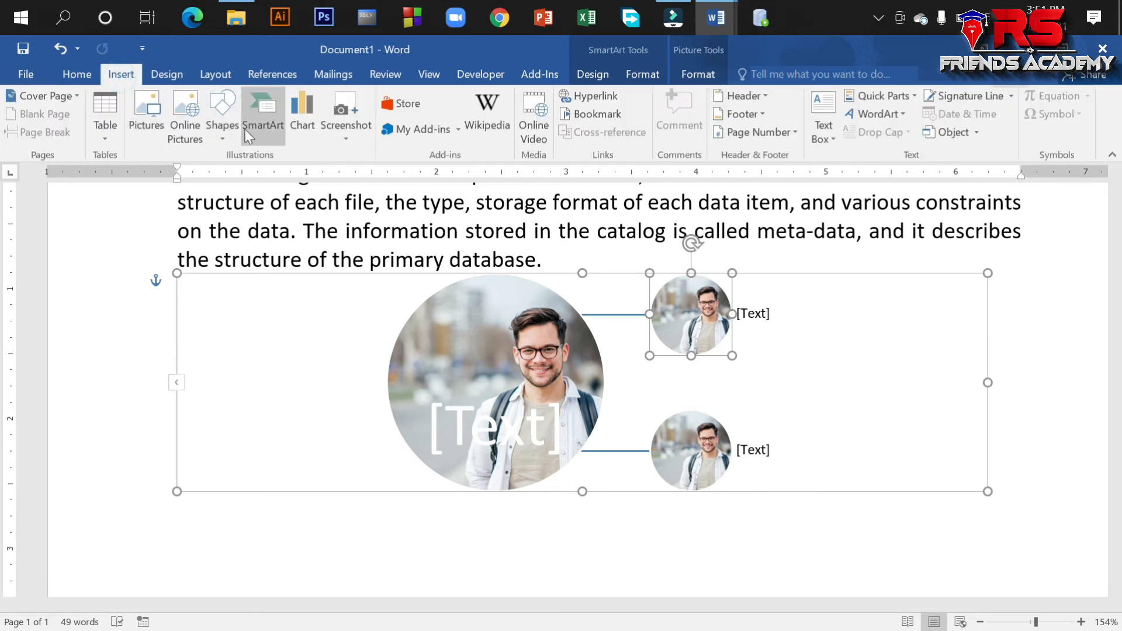
{"action": "left_click", "coordinate": [270, 121]}
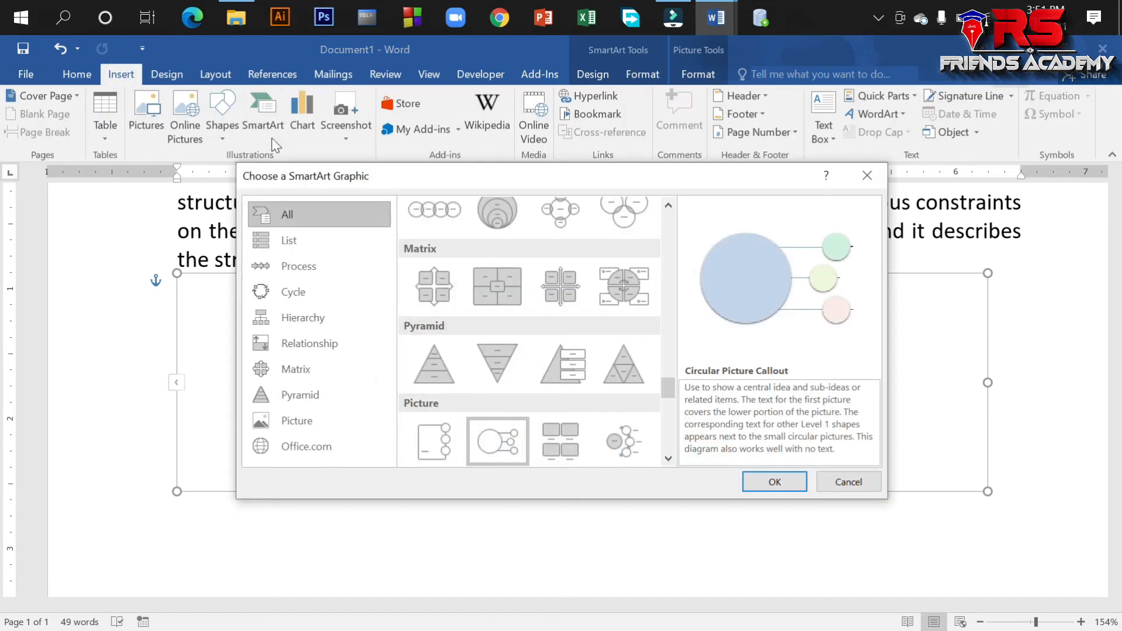
{"action": "scroll", "coordinate": [565, 299], "scroll_direction": "up", "scroll_amount": 5}
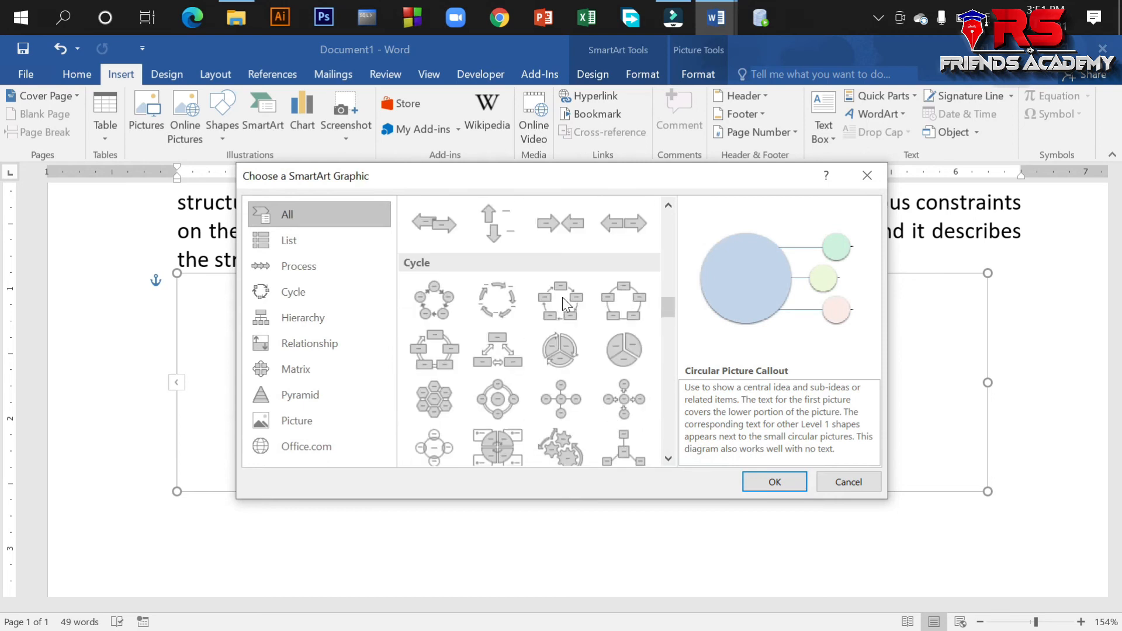
{"action": "scroll", "coordinate": [571, 275], "scroll_direction": "up", "scroll_amount": 6}
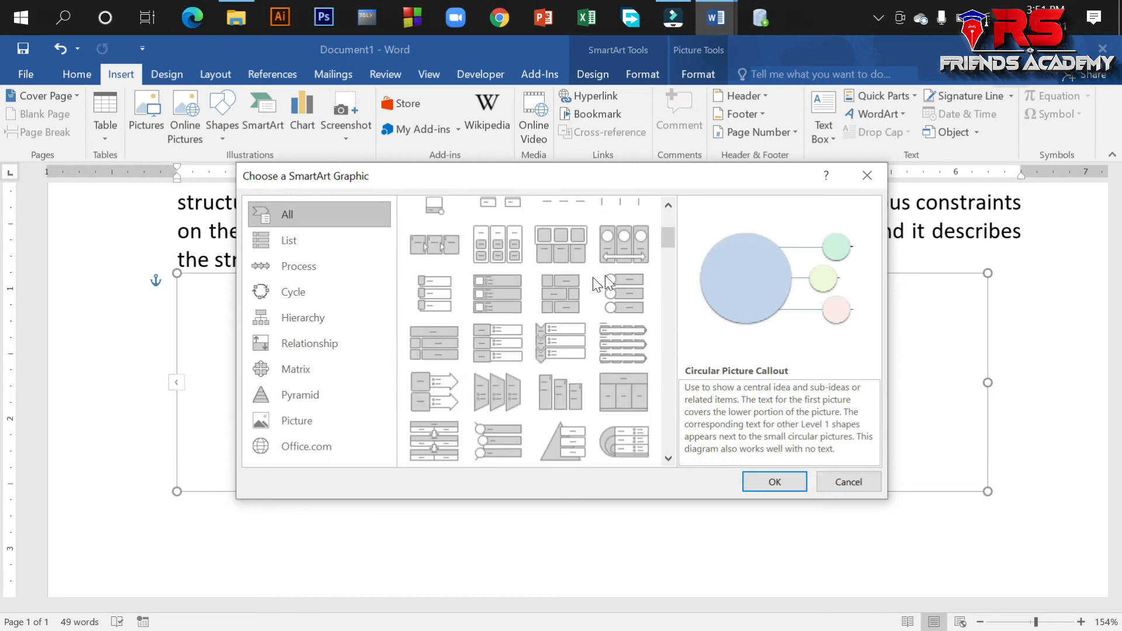
{"action": "left_click", "coordinate": [848, 481]}
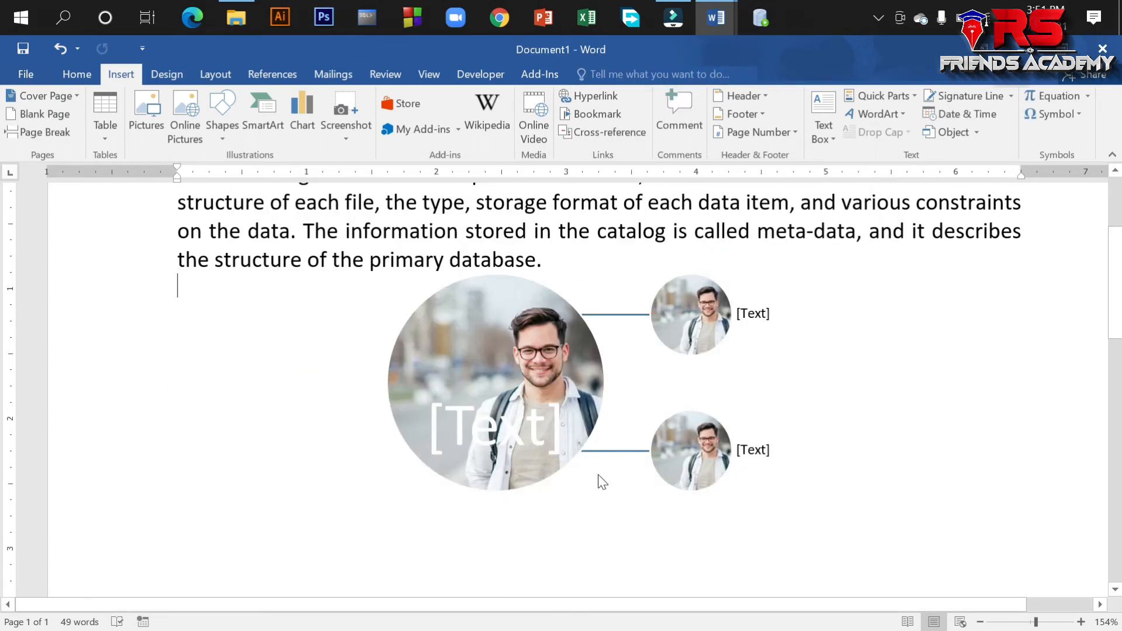
- Undo the circular layout and give the three pictures the column layout with a heading bar above each picture
{"action": "key", "text": "ctrl+z"}
{"action": "scroll", "coordinate": [602, 444], "scroll_direction": "down", "scroll_amount": 1}
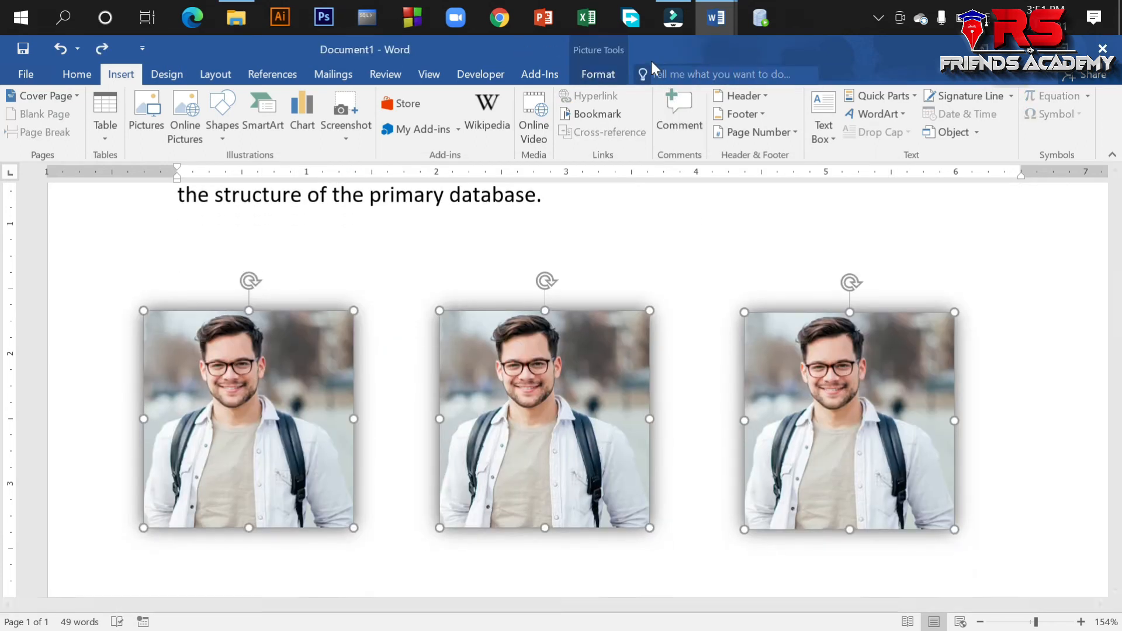
{"action": "left_click", "coordinate": [605, 72]}
{"action": "left_click", "coordinate": [714, 134]}
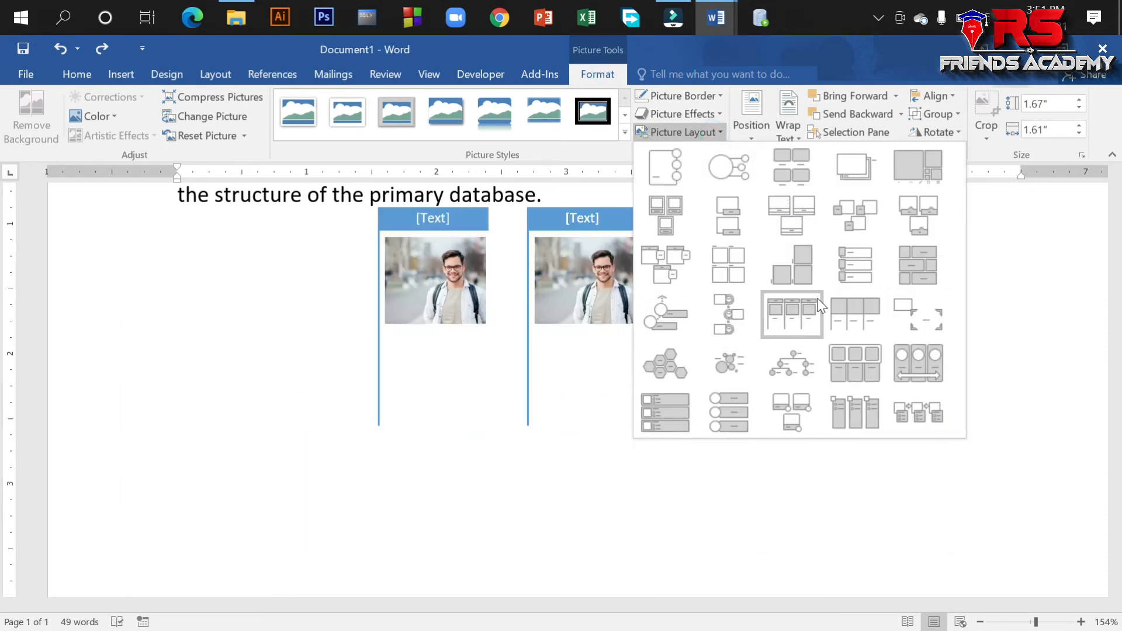
{"action": "left_click", "coordinate": [792, 313]}
{"action": "scroll", "coordinate": [469, 373], "scroll_direction": "up", "scroll_amount": 1}
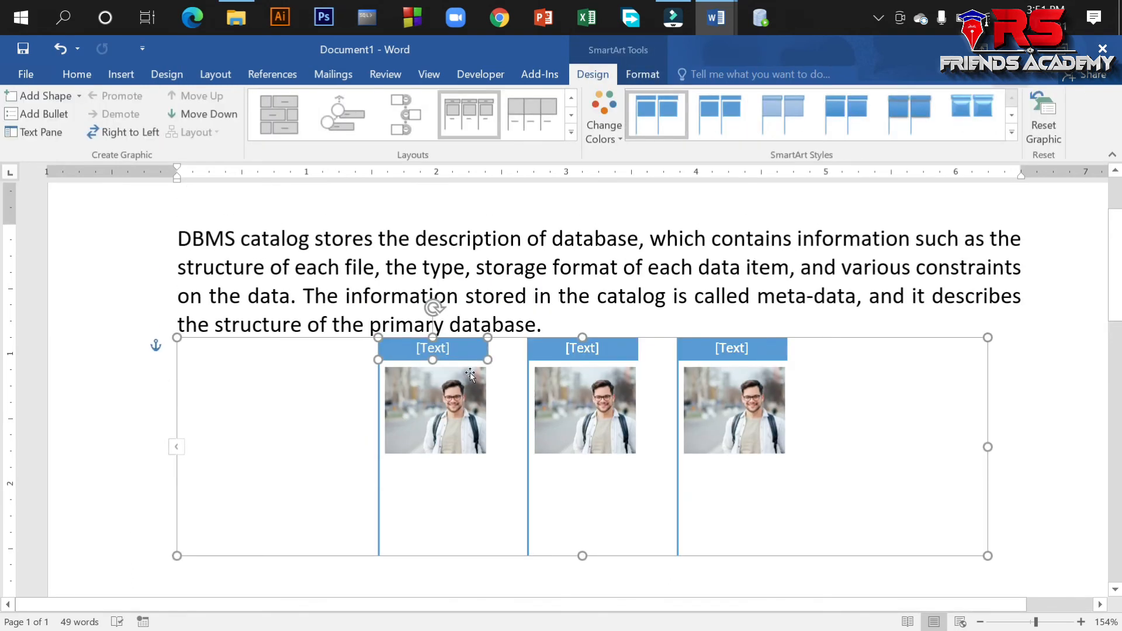
- Fill in the three column headings as "Picture-1", "Picture-2" and "Picture-3"
{"action": "left_click", "coordinate": [437, 349]}
{"action": "type", "text": "Picture-1"}
{"action": "left_click", "coordinate": [604, 348]}
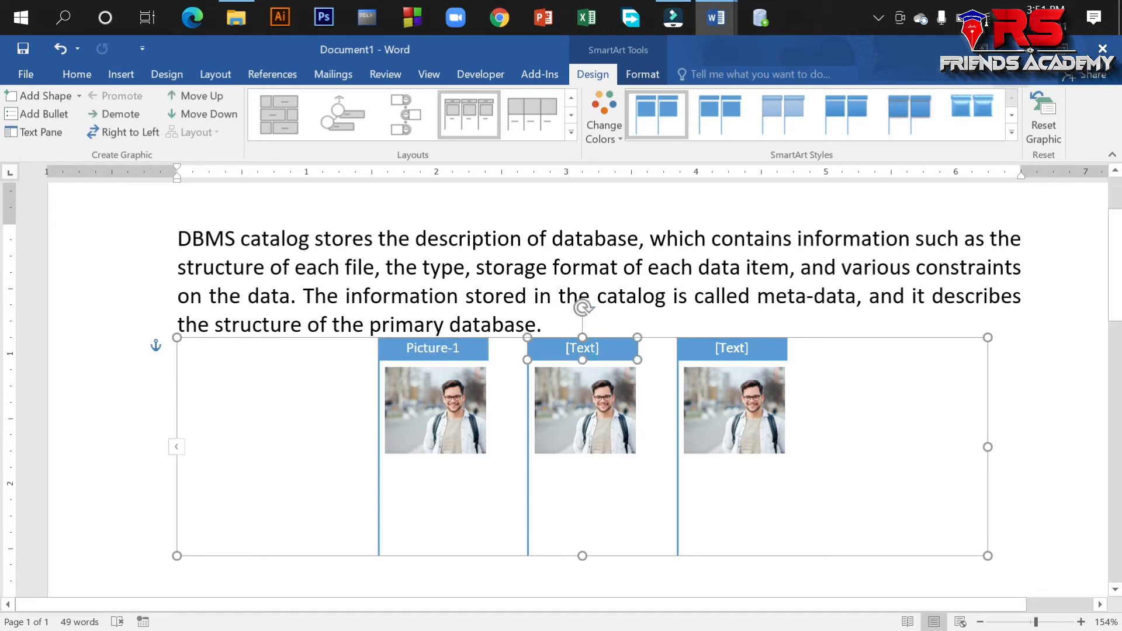
{"action": "left_click", "coordinate": [592, 349]}
{"action": "type", "text": "Picture-2"}
{"action": "left_click", "coordinate": [712, 350]}
{"action": "type", "text": "Picture"}
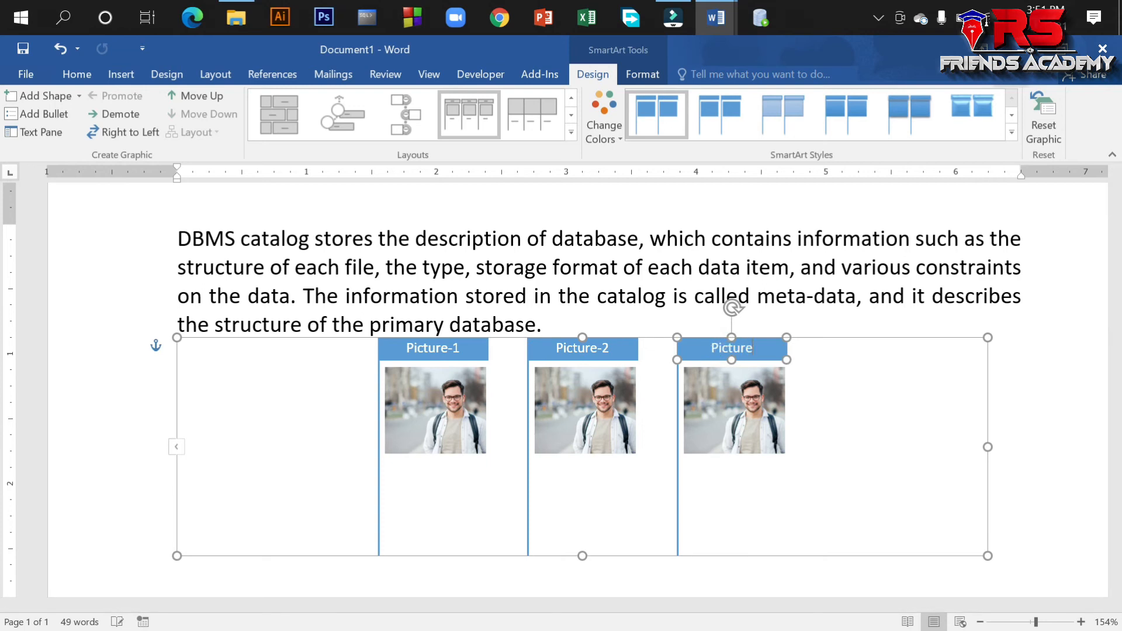
{"action": "type", "text": "-3"}
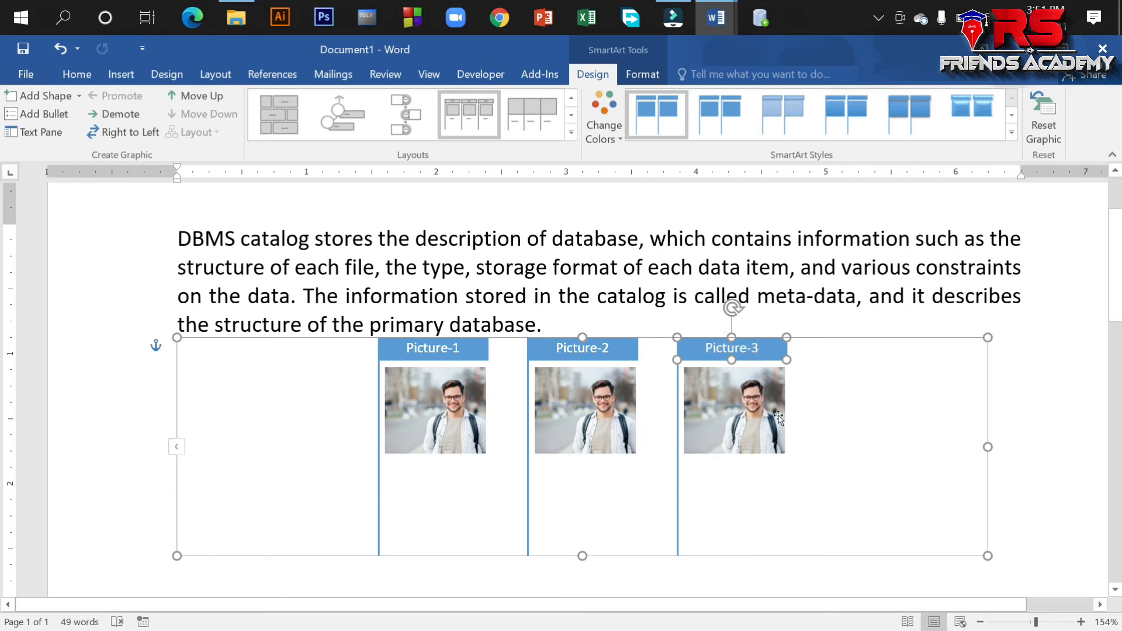
{"action": "left_click", "coordinate": [798, 489]}
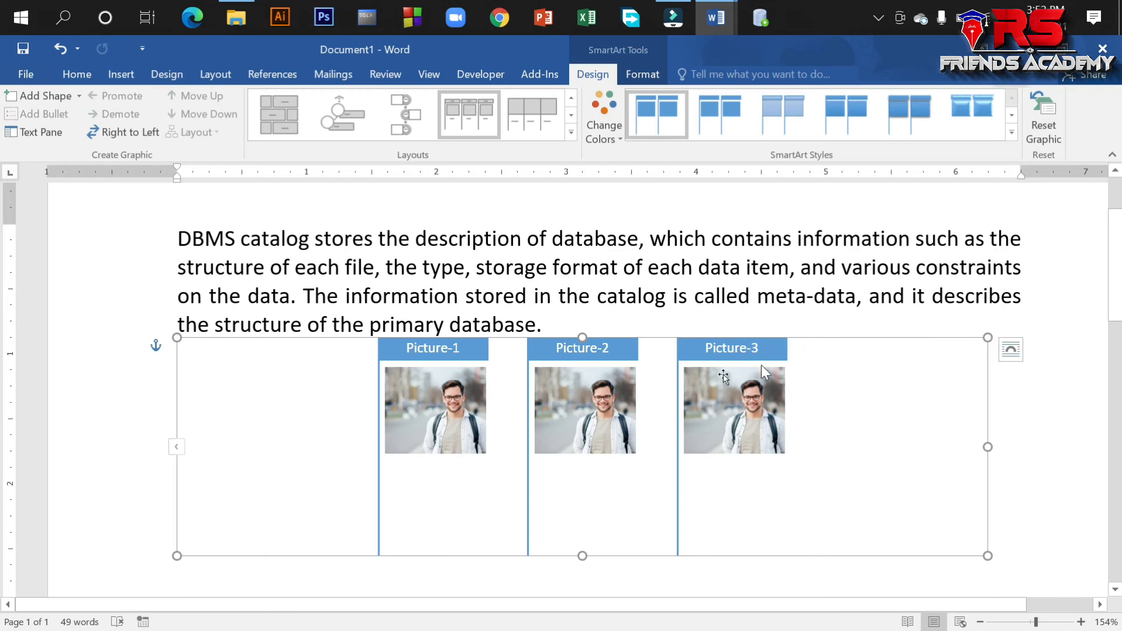
- Move the whole picture graphic slightly down to leave a gap below the paragraph
{"action": "scroll", "coordinate": [622, 361], "scroll_direction": "down", "scroll_amount": 1}
{"action": "scroll", "coordinate": [621, 360], "scroll_direction": "down", "scroll_amount": 1}
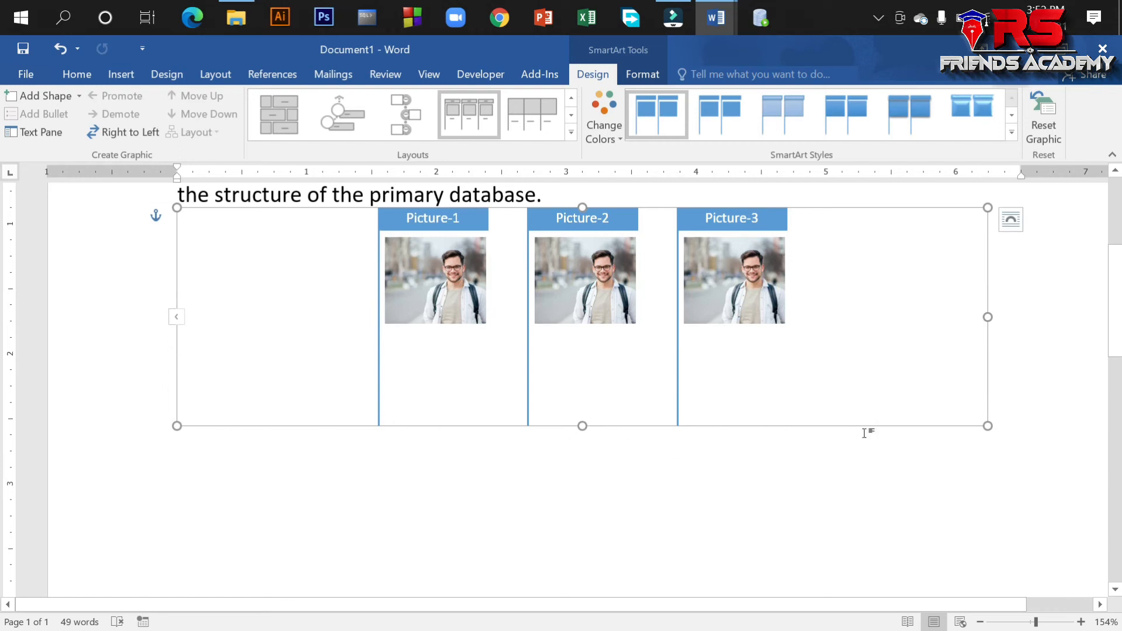
{"action": "left_click_drag", "start_coordinate": [871, 428], "coordinate": [871, 464]}
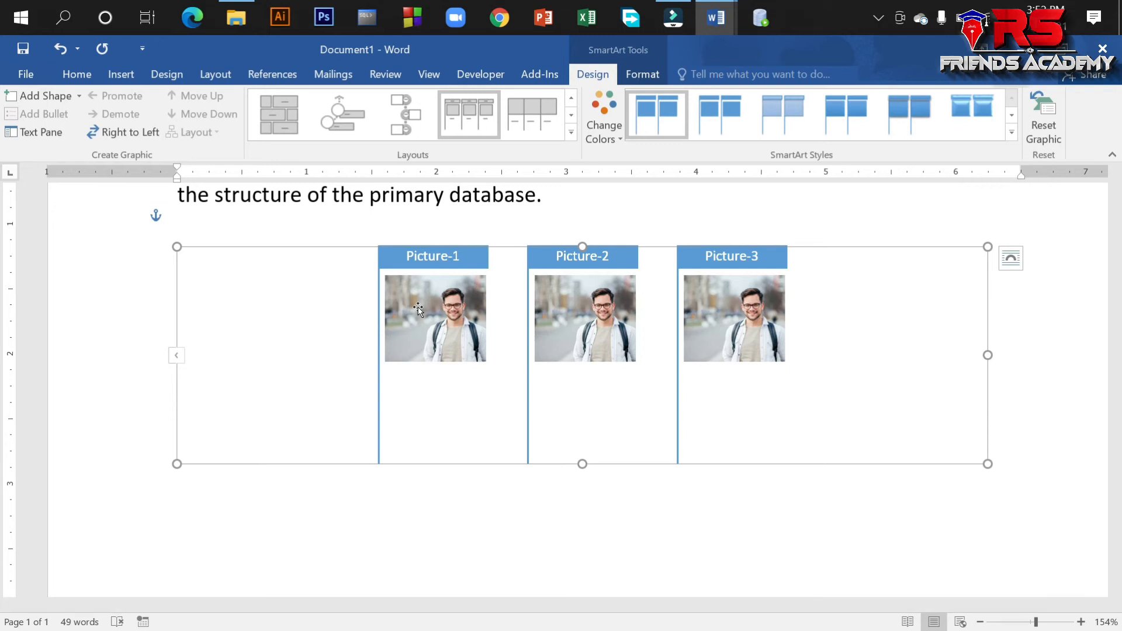
- Examine the shape and picture formatting options for the picture under the Picture-2 heading
{"action": "left_click", "coordinate": [648, 74]}
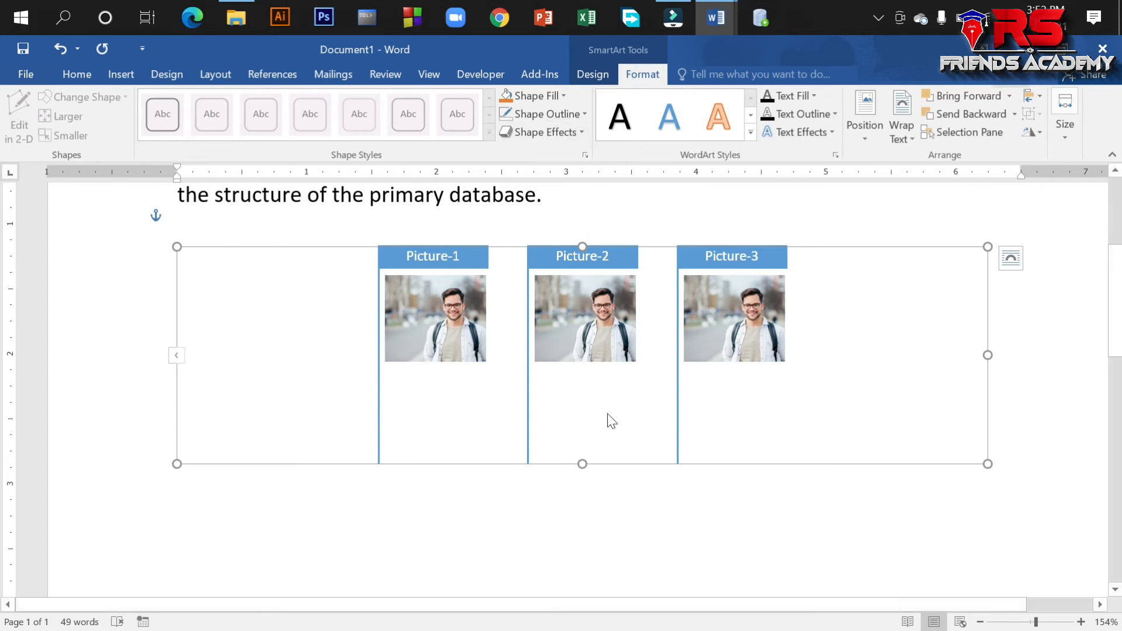
{"action": "left_click", "coordinate": [605, 319]}
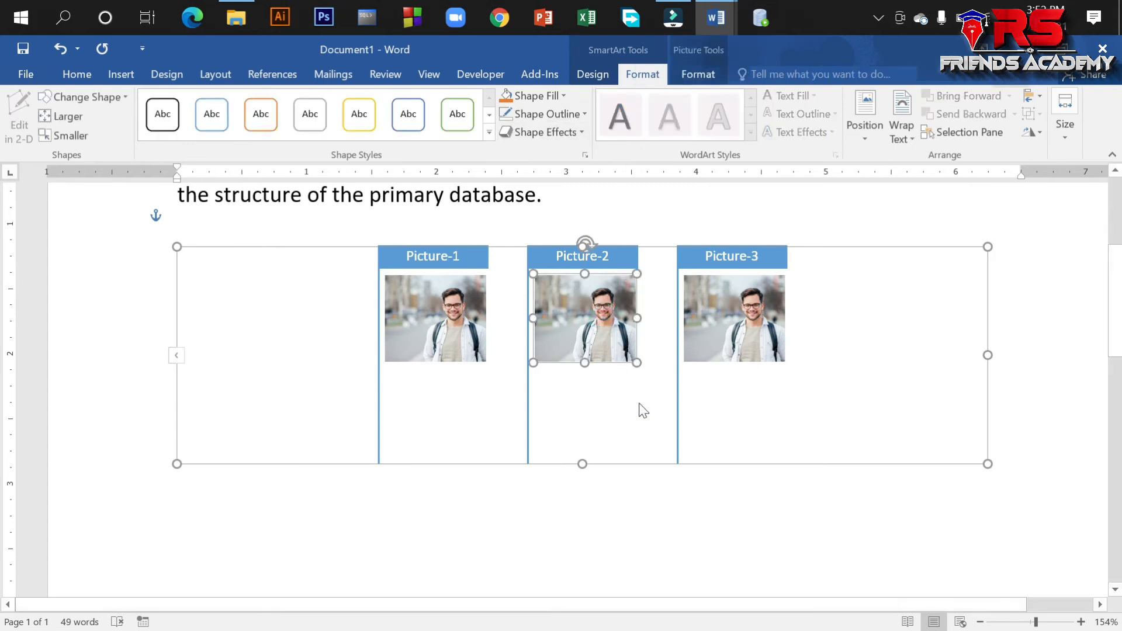
{"action": "left_click", "coordinate": [690, 73]}
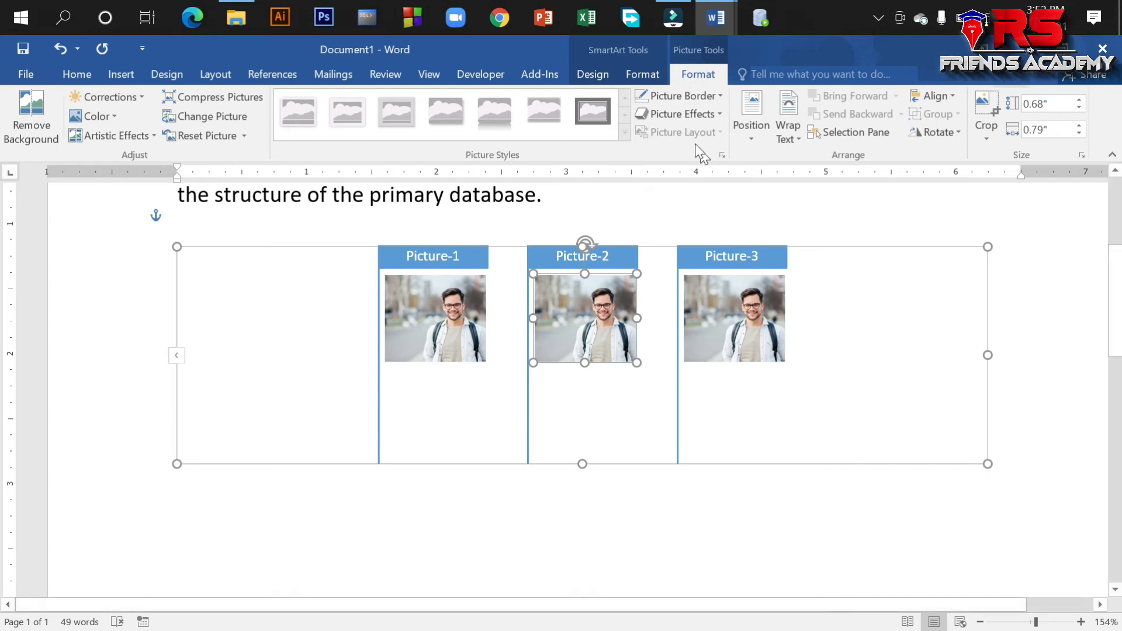
{"action": "left_click", "coordinate": [637, 506]}
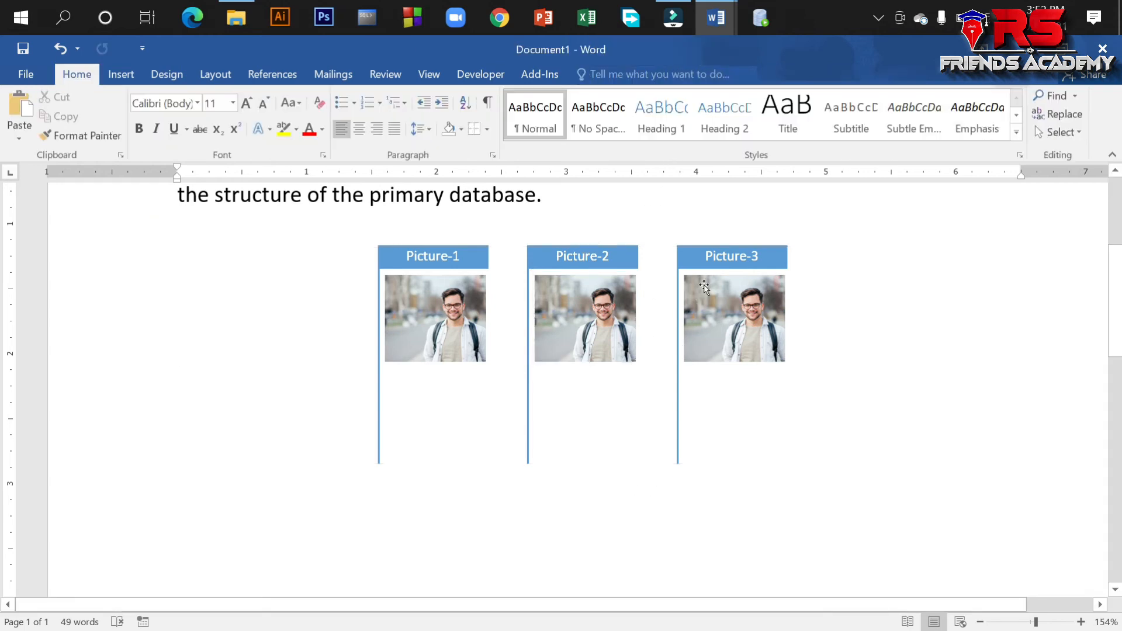
- Fill the Picture-2 heading bar with the standard red colour
{"action": "left_click", "coordinate": [695, 251]}
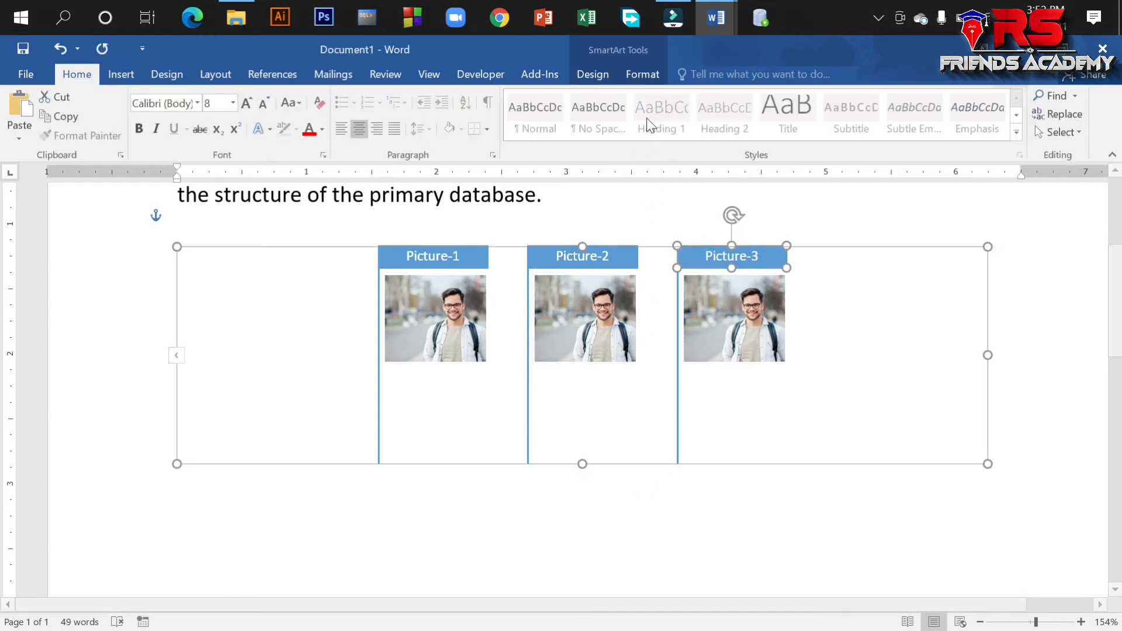
{"action": "left_click", "coordinate": [533, 260]}
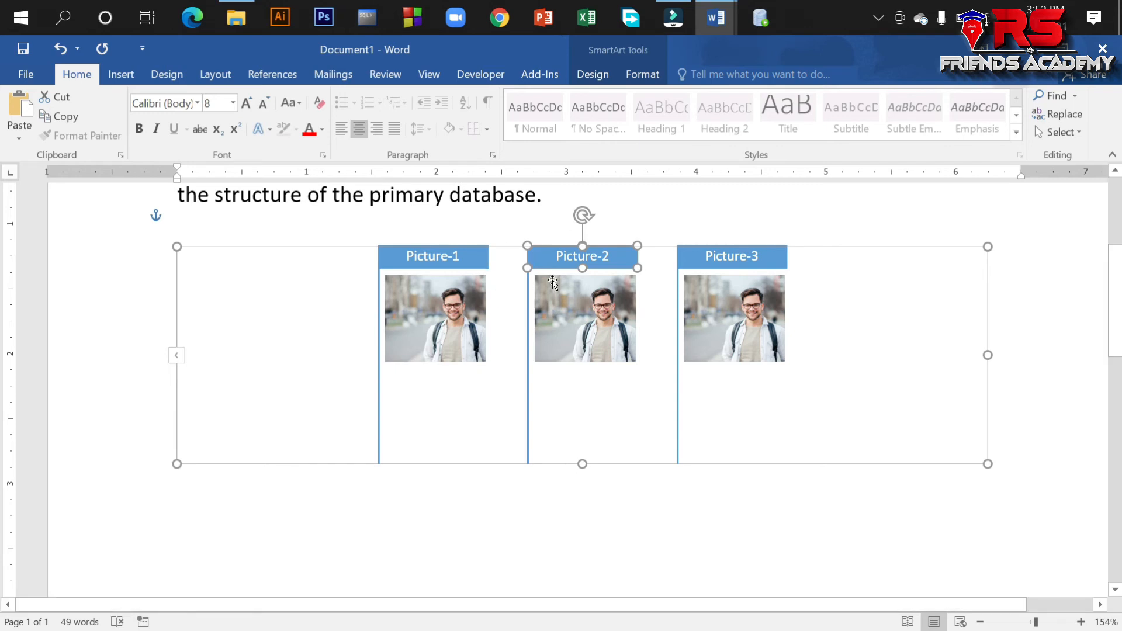
{"action": "left_click", "coordinate": [592, 79]}
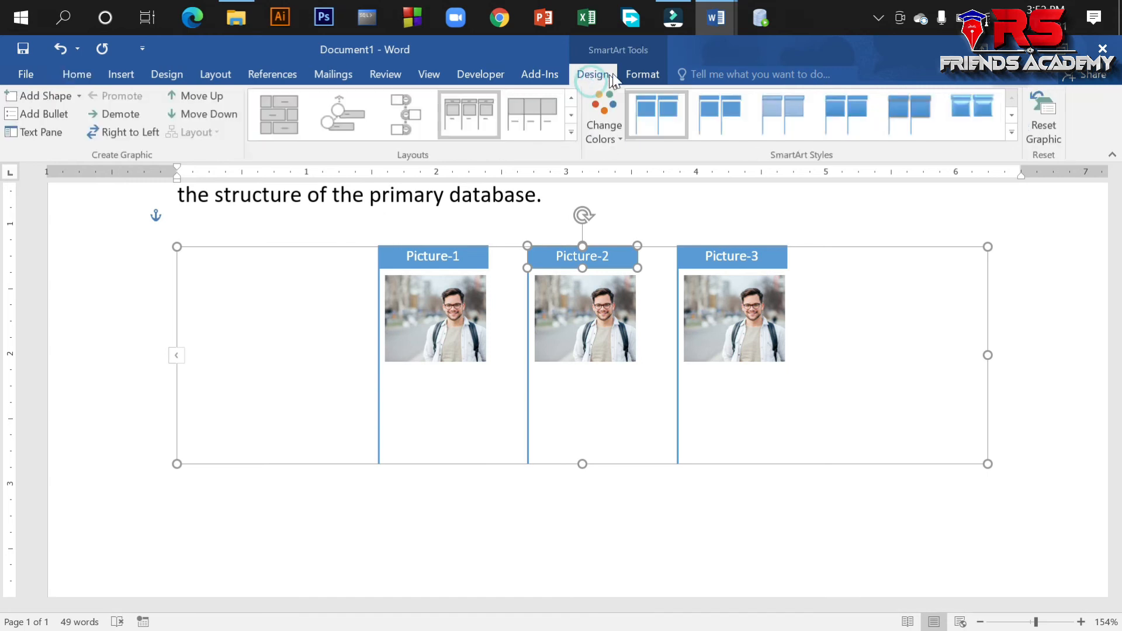
{"action": "left_click", "coordinate": [640, 72]}
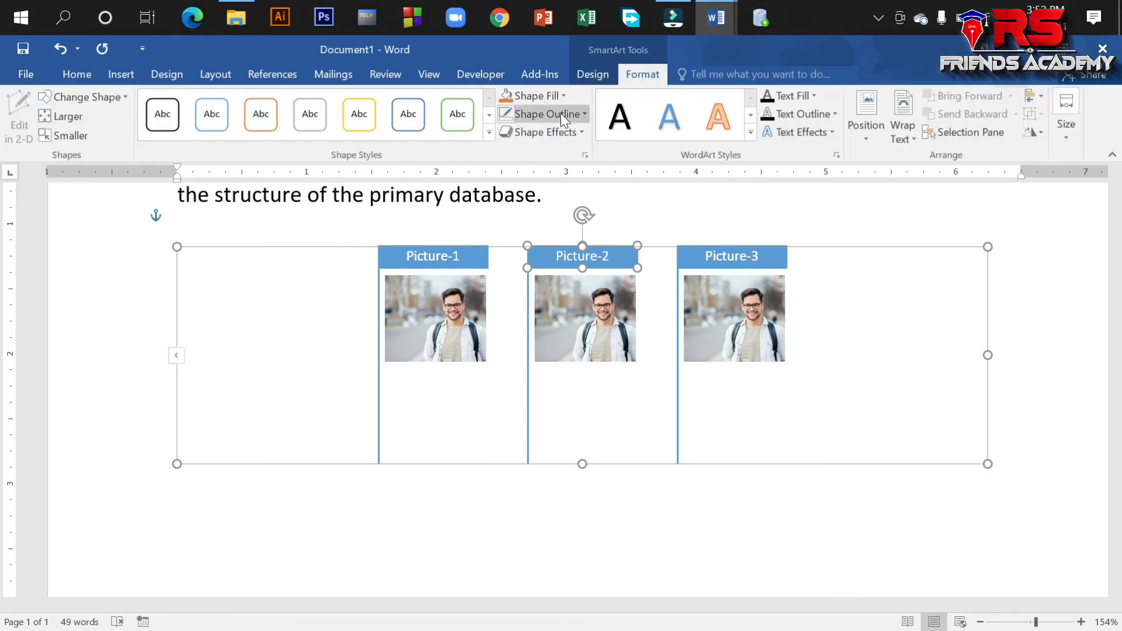
{"action": "left_click", "coordinate": [564, 96]}
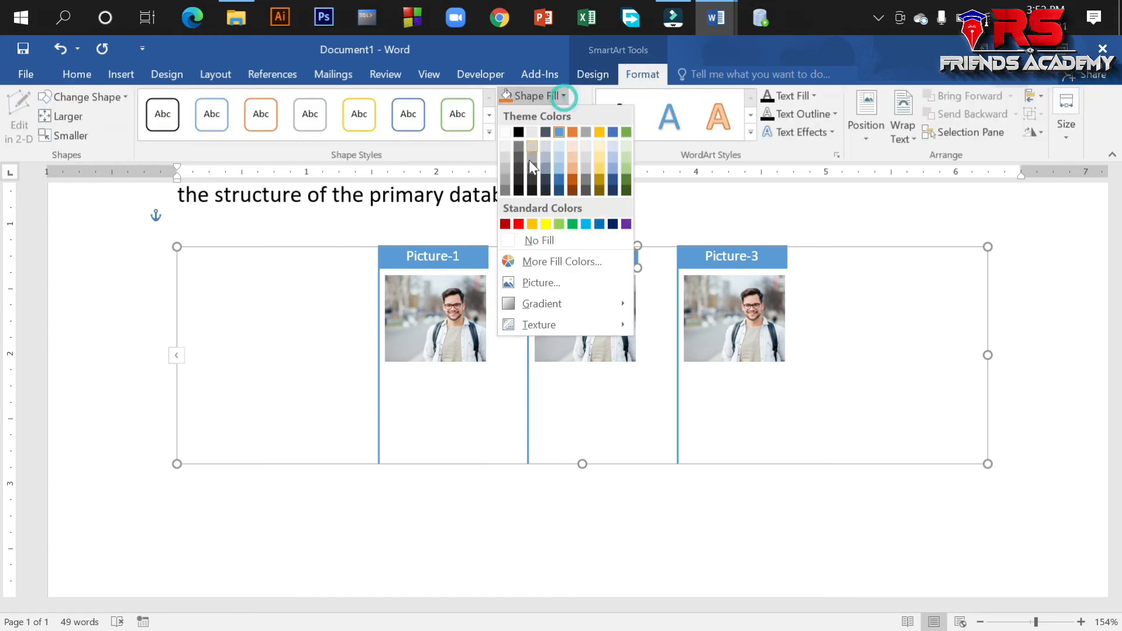
{"action": "left_click", "coordinate": [519, 224]}
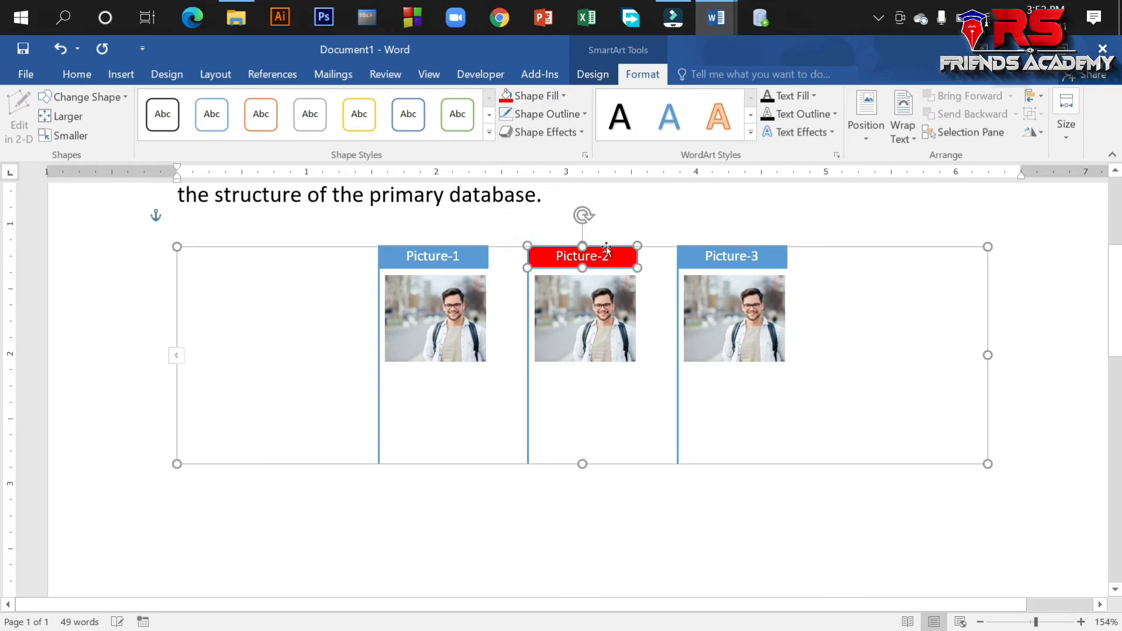
- Fill the Picture-3 heading bar with a dark gold theme colour
{"action": "left_click", "coordinate": [681, 259]}
{"action": "left_click", "coordinate": [550, 100]}
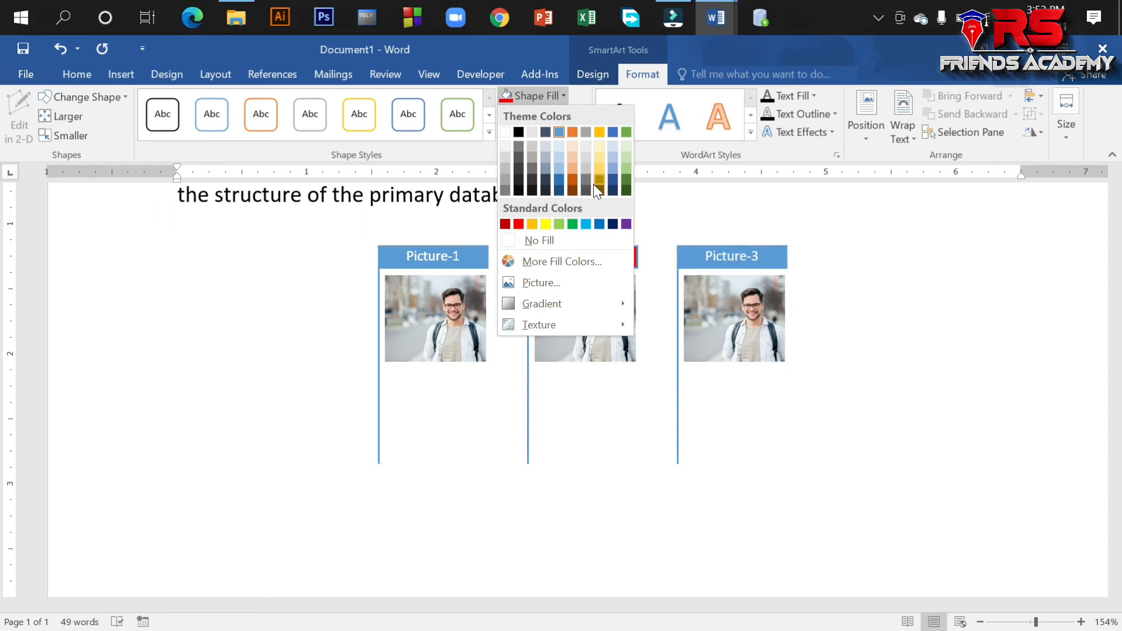
{"action": "left_click", "coordinate": [593, 184]}
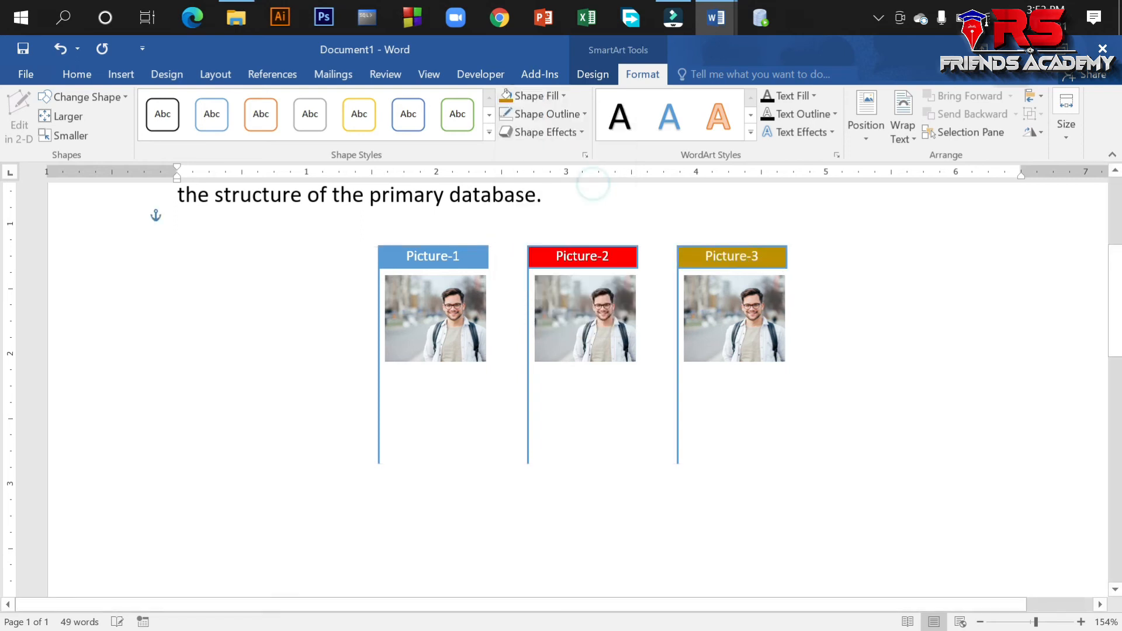
{"action": "left_click", "coordinate": [870, 339]}
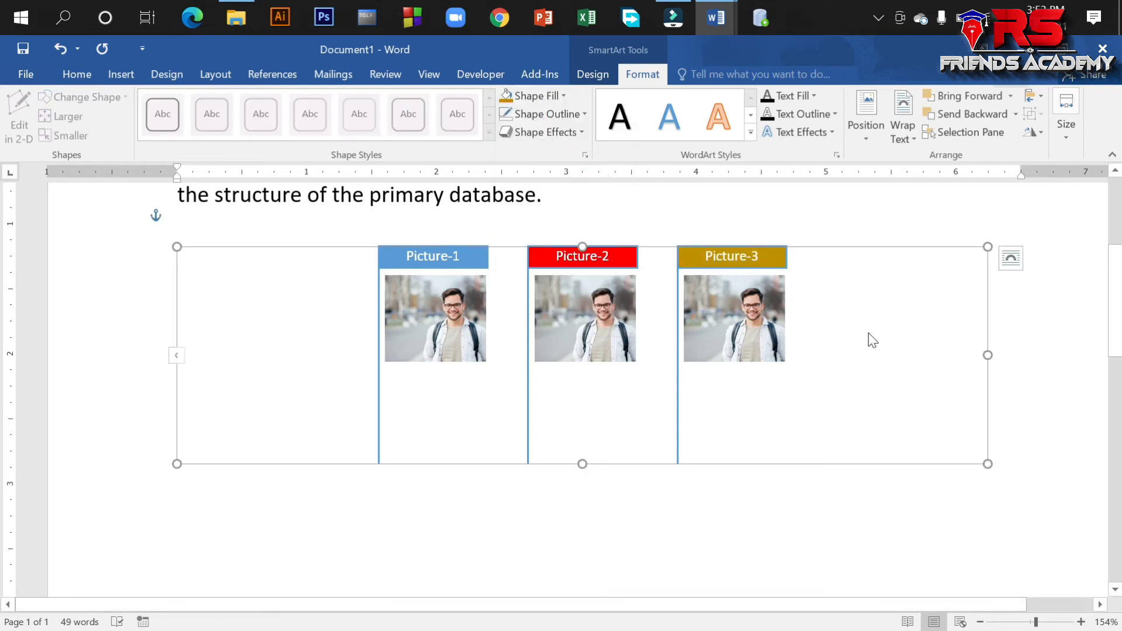
- Insert the photo of the man in a brown sweater into the empty space below the three-picture graphic
{"action": "left_click", "coordinate": [736, 493]}
{"action": "scroll", "coordinate": [431, 374], "scroll_direction": "down", "scroll_amount": 2}
{"action": "left_click", "coordinate": [122, 73]}
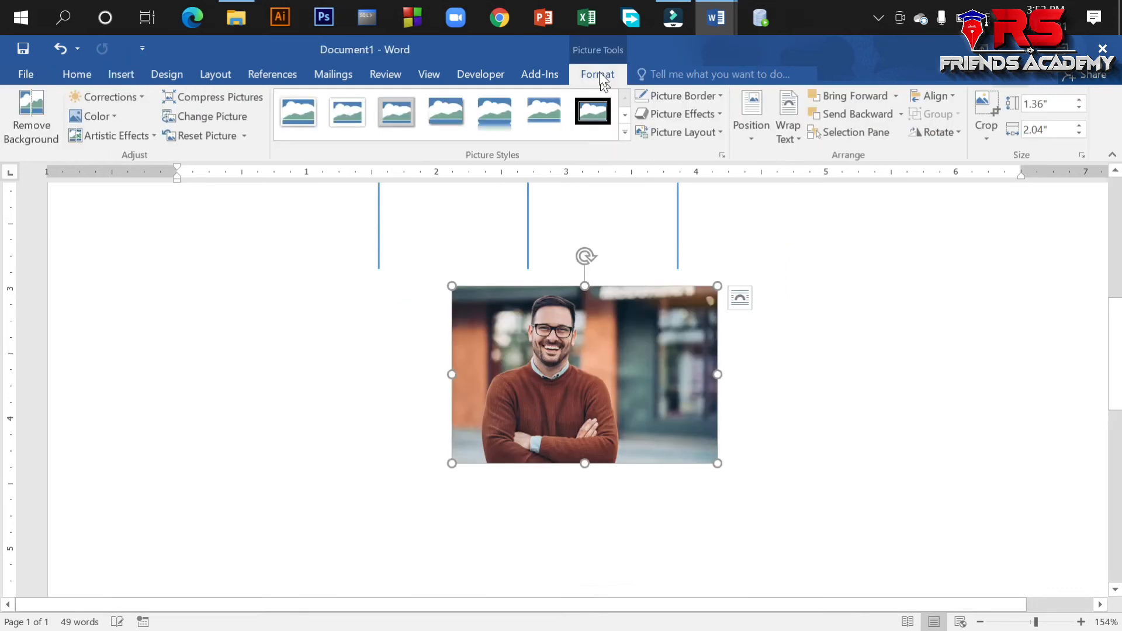
- Preview the available picture layouts on the inserted photo without applying any, keeping the photo selected
{"action": "left_click", "coordinate": [720, 133]}
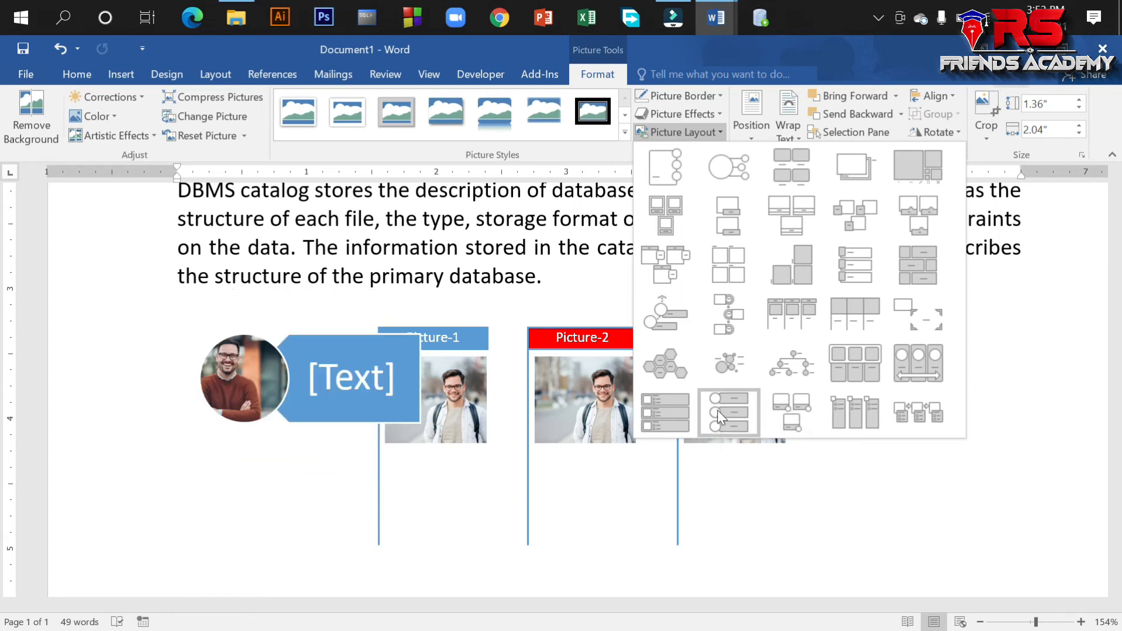
{"action": "left_click", "coordinate": [461, 357]}
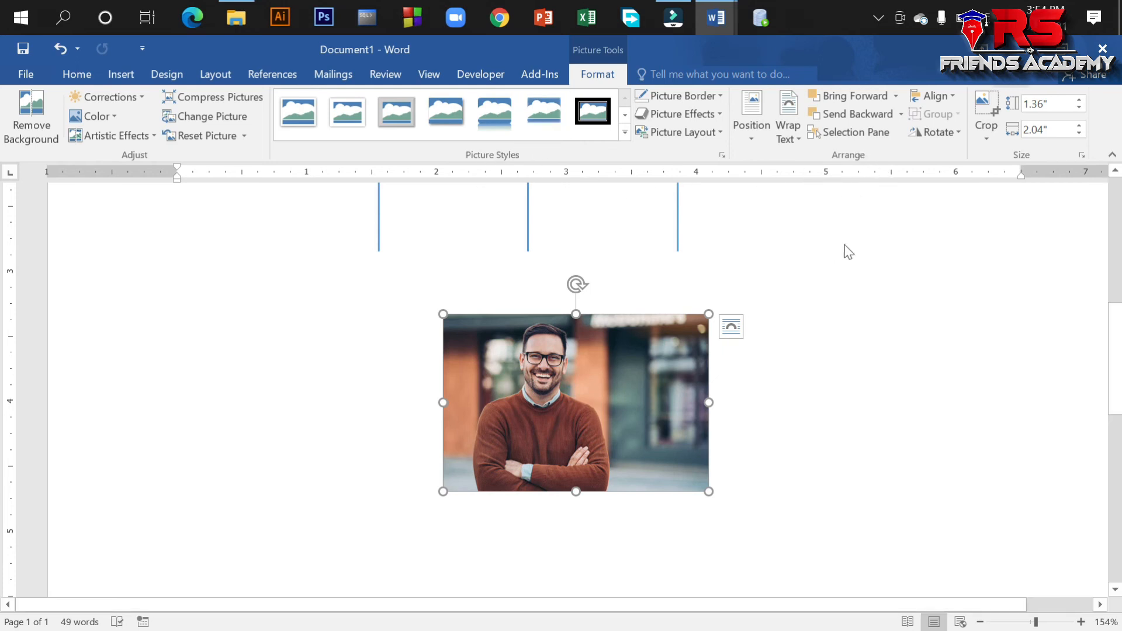
{"action": "left_click", "coordinate": [679, 352]}
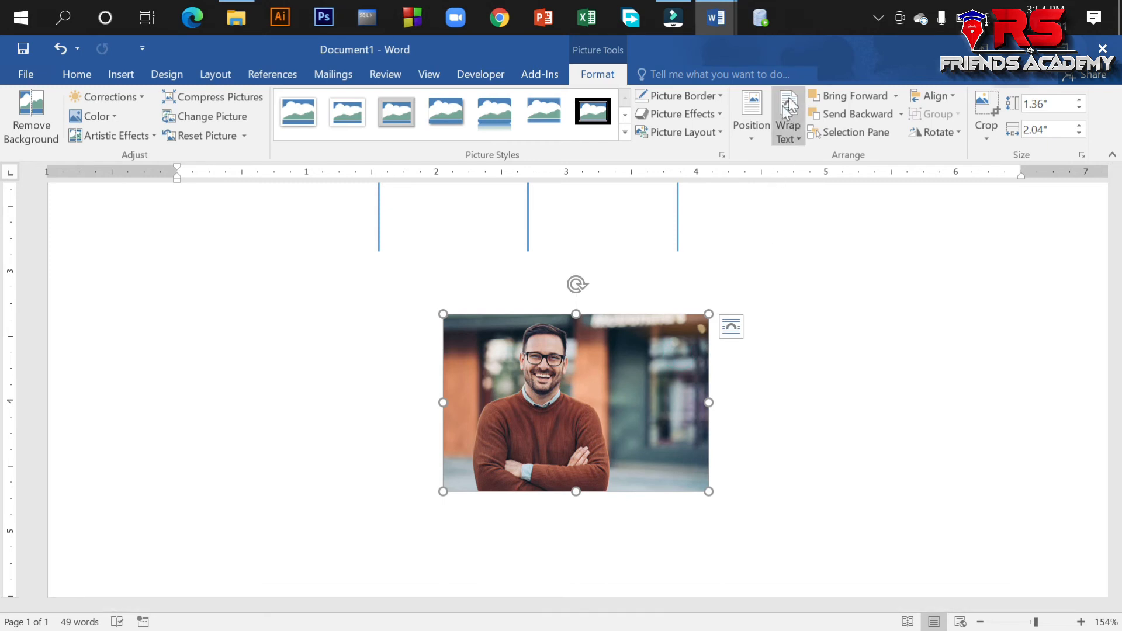
- Position the photo with text wrapping at the page's top left, and try the top center placement
{"action": "left_click", "coordinate": [753, 123]}
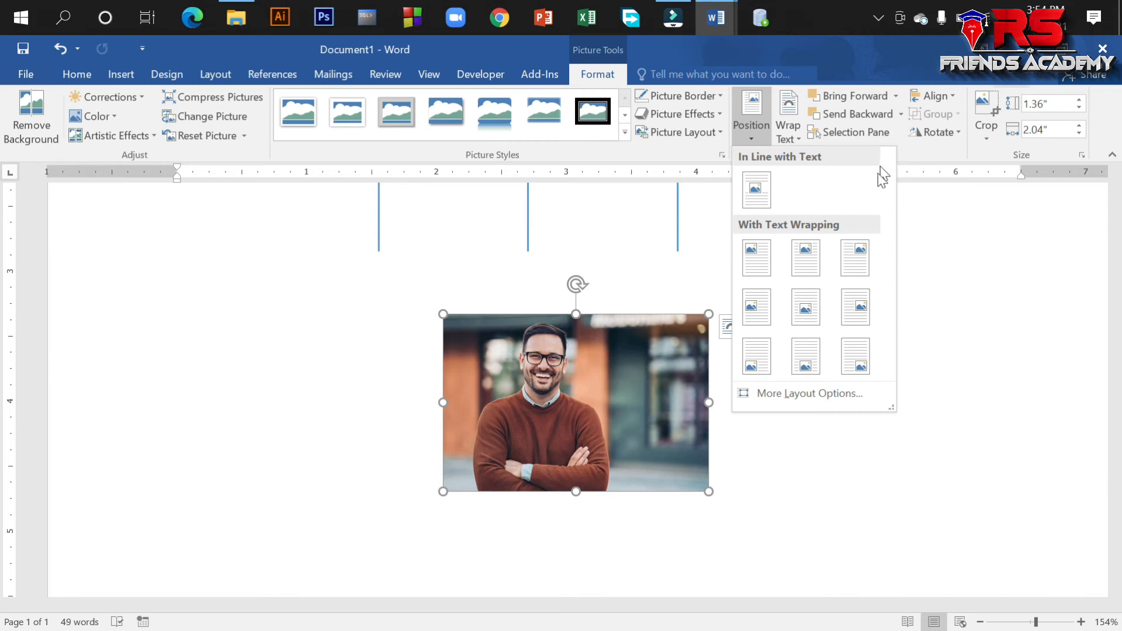
{"action": "left_click", "coordinate": [761, 255]}
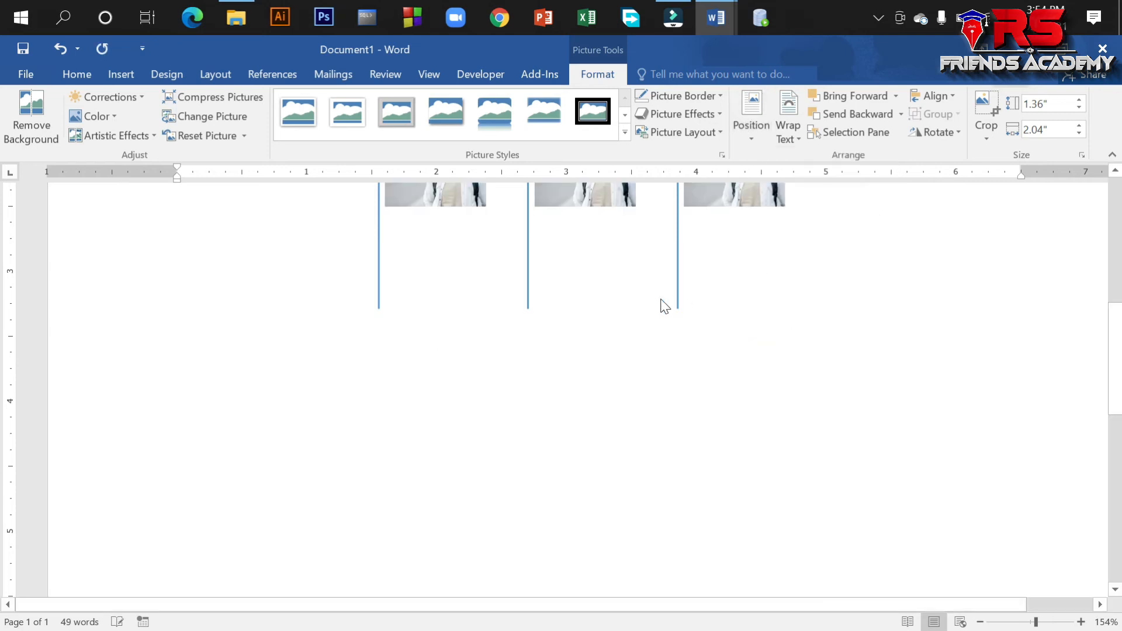
{"action": "scroll", "coordinate": [661, 305], "scroll_direction": "up", "scroll_amount": 6}
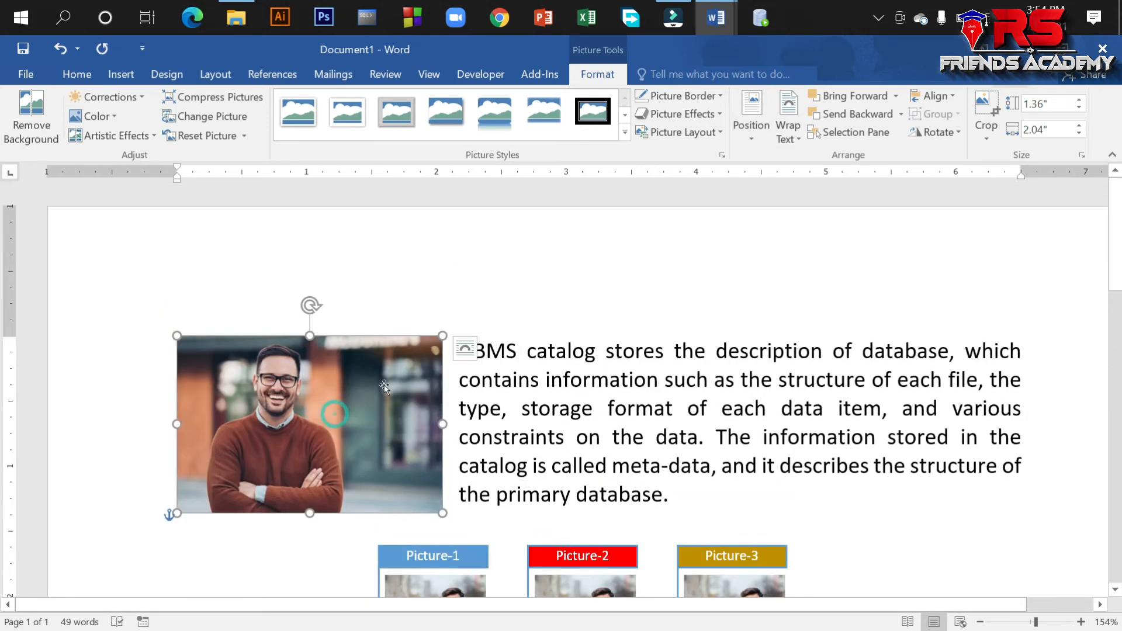
{"action": "left_click", "coordinate": [752, 126]}
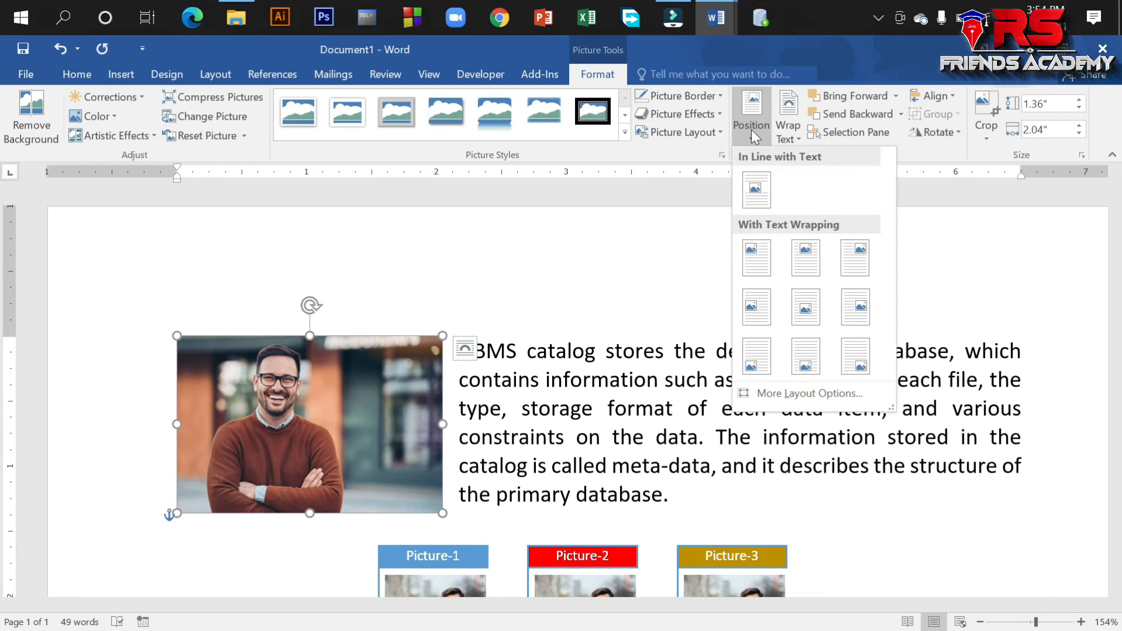
{"action": "left_click", "coordinate": [805, 258]}
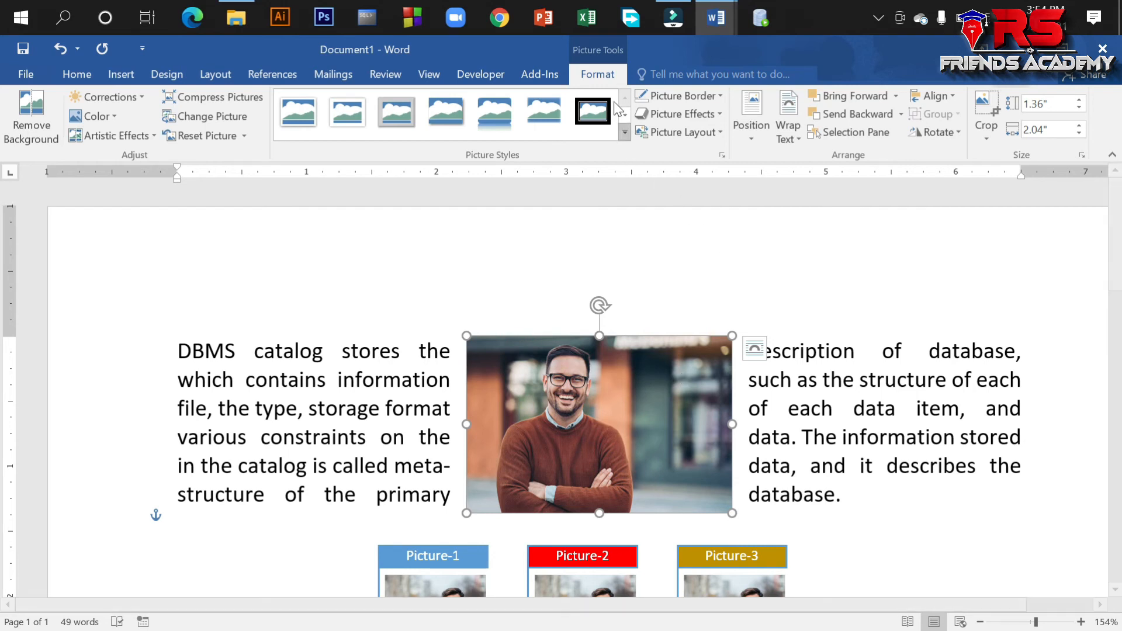
- Position the photo with text wrapping in the middle center of the page
{"action": "left_click", "coordinate": [752, 131]}
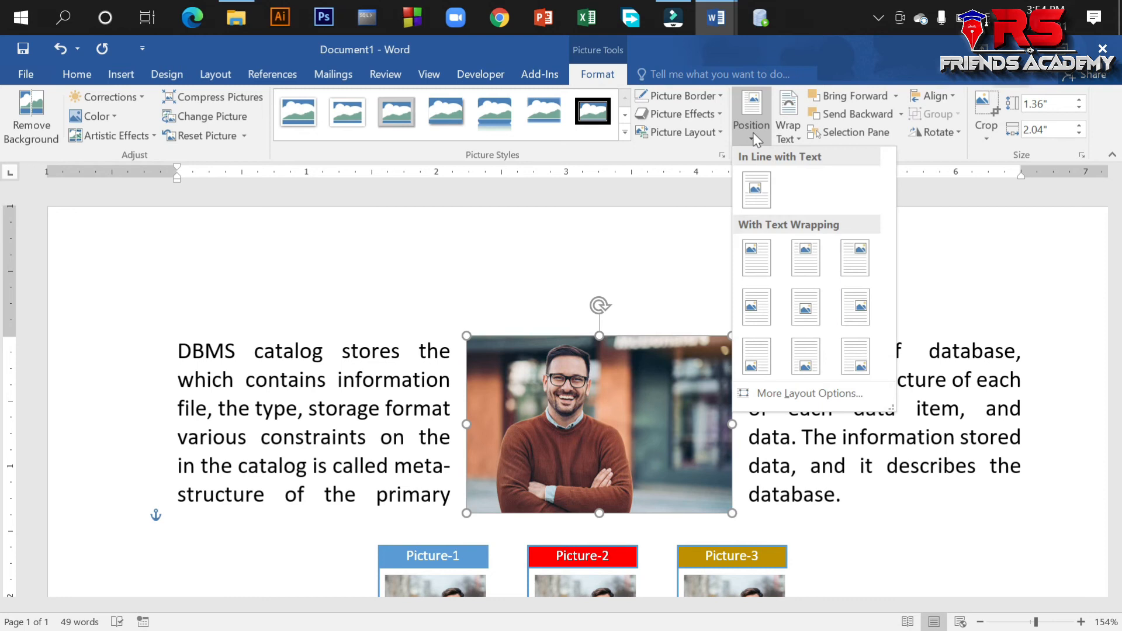
{"action": "left_click", "coordinate": [805, 307]}
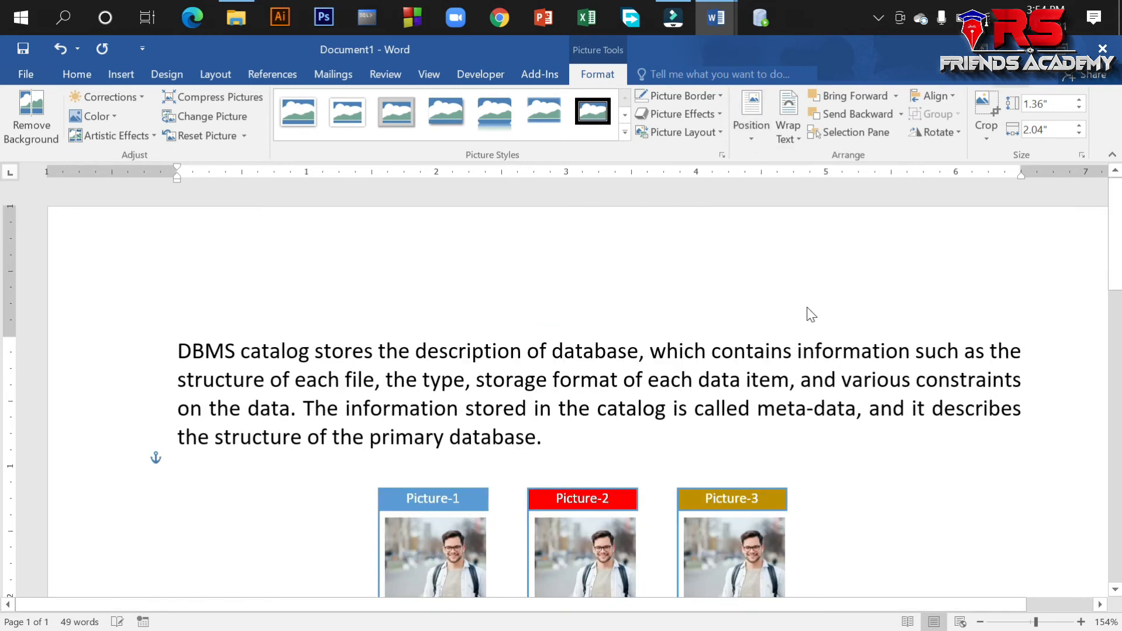
{"action": "scroll", "coordinate": [811, 314], "scroll_direction": "down", "scroll_amount": 8}
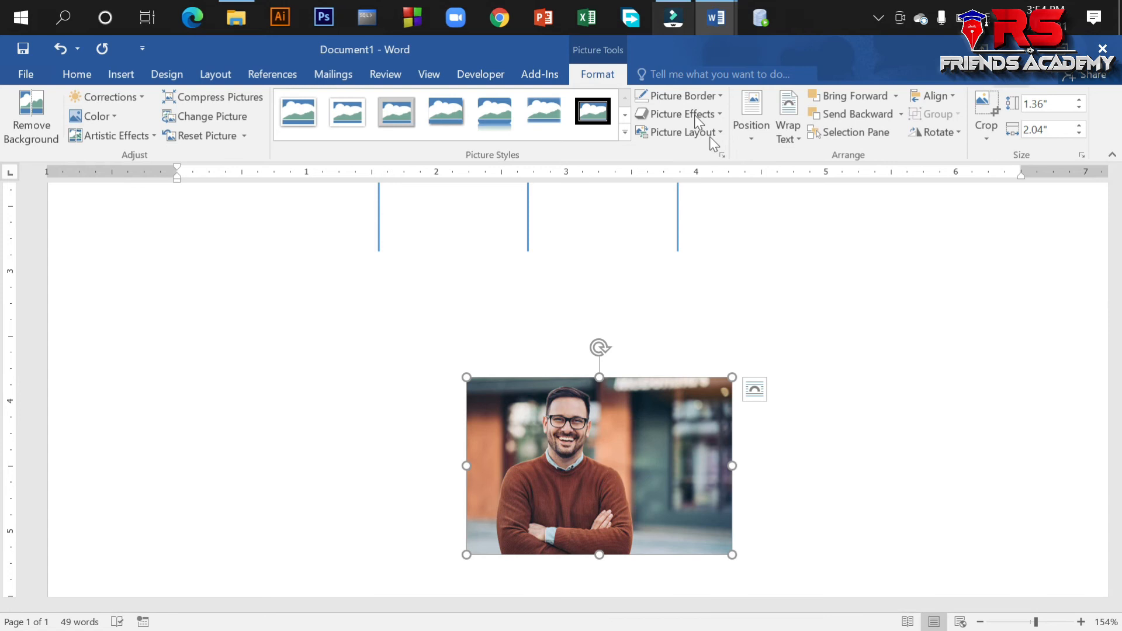
- Position the photo with text wrapping at the page's top right and narrow it to about 1.8"
{"action": "left_click", "coordinate": [749, 124]}
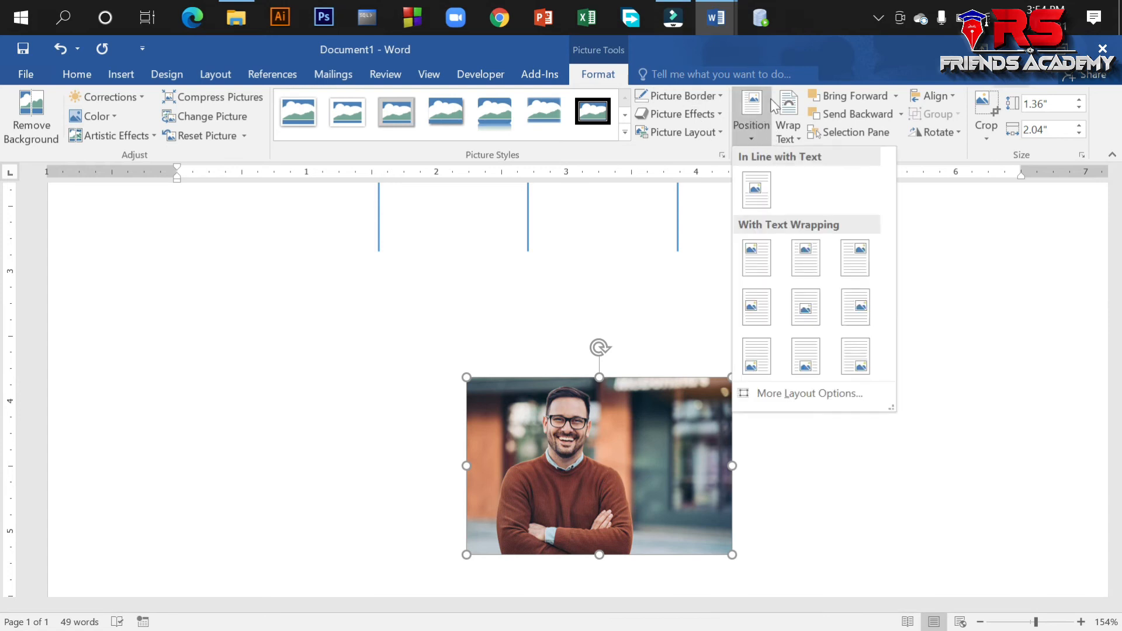
{"action": "left_click", "coordinate": [858, 257]}
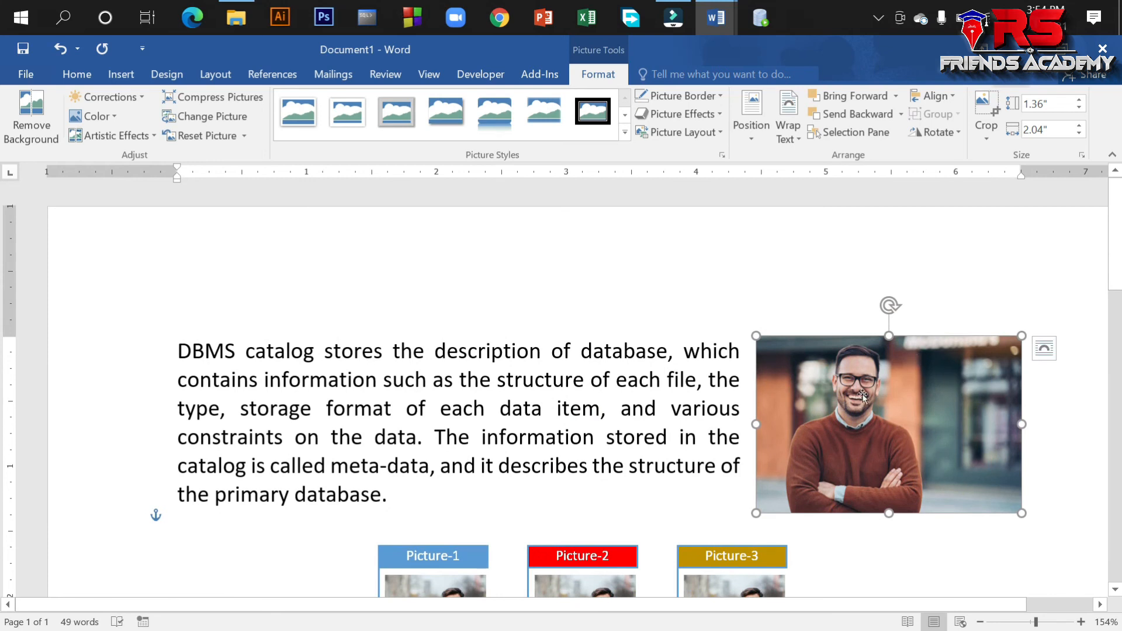
{"action": "left_click_drag", "start_coordinate": [755, 424], "coordinate": [787, 424]}
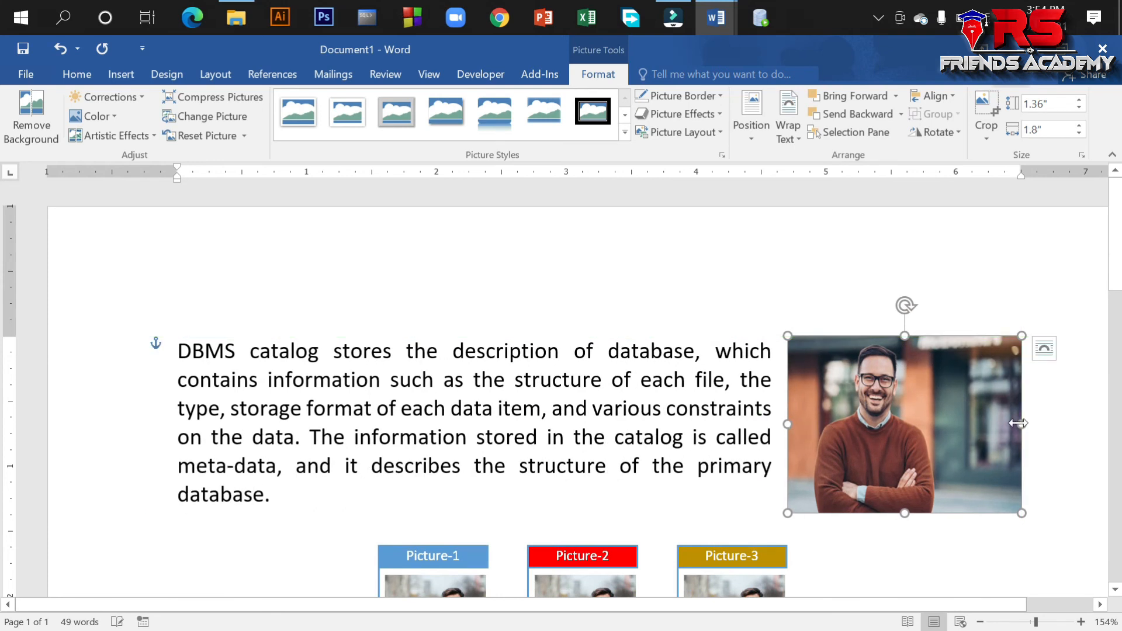
{"action": "mouse_move", "coordinate": [1021, 424]}
{"action": "left_mouse_down"}
{"action": "mouse_move", "coordinate": [988, 421]}
{"action": "mouse_move", "coordinate": [1025, 425]}
{"action": "left_mouse_up"}
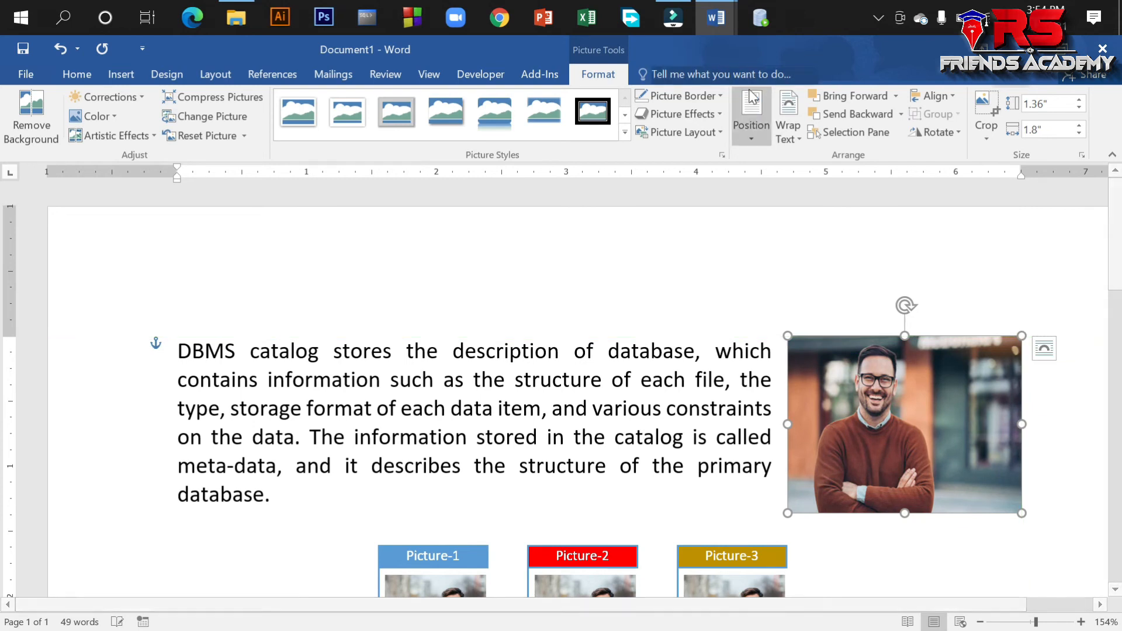
- Position the photo with text wrapping at the page's bottom right
{"action": "left_click", "coordinate": [755, 118]}
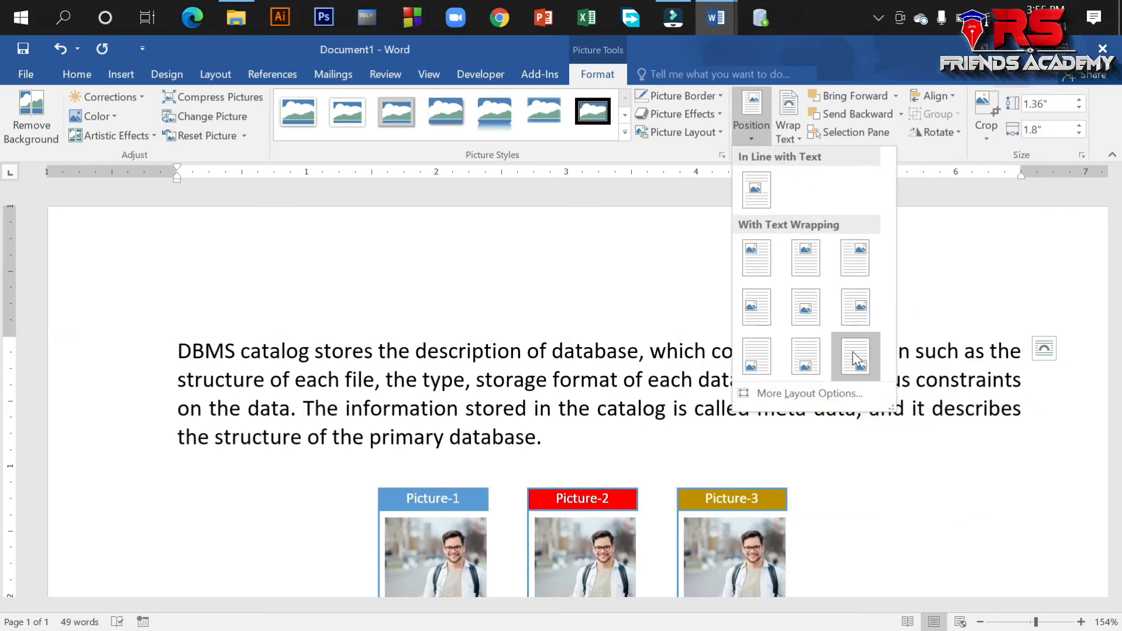
{"action": "left_click", "coordinate": [853, 352]}
{"action": "scroll", "coordinate": [862, 356], "scroll_direction": "down", "scroll_amount": 10}
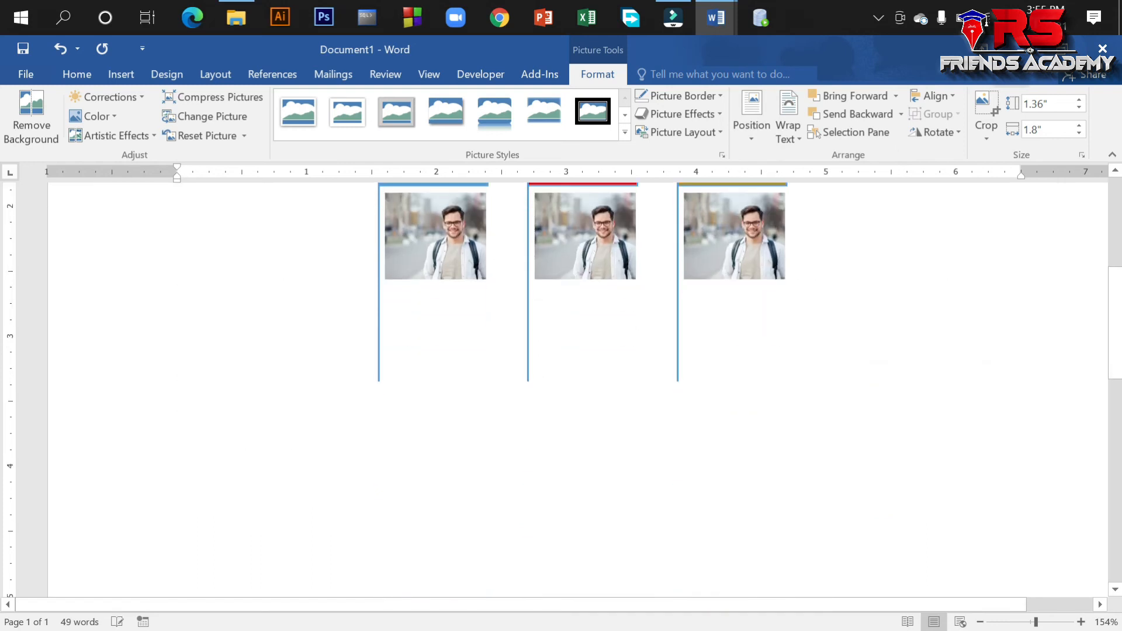
{"action": "scroll", "coordinate": [870, 358], "scroll_direction": "down", "scroll_amount": 5}
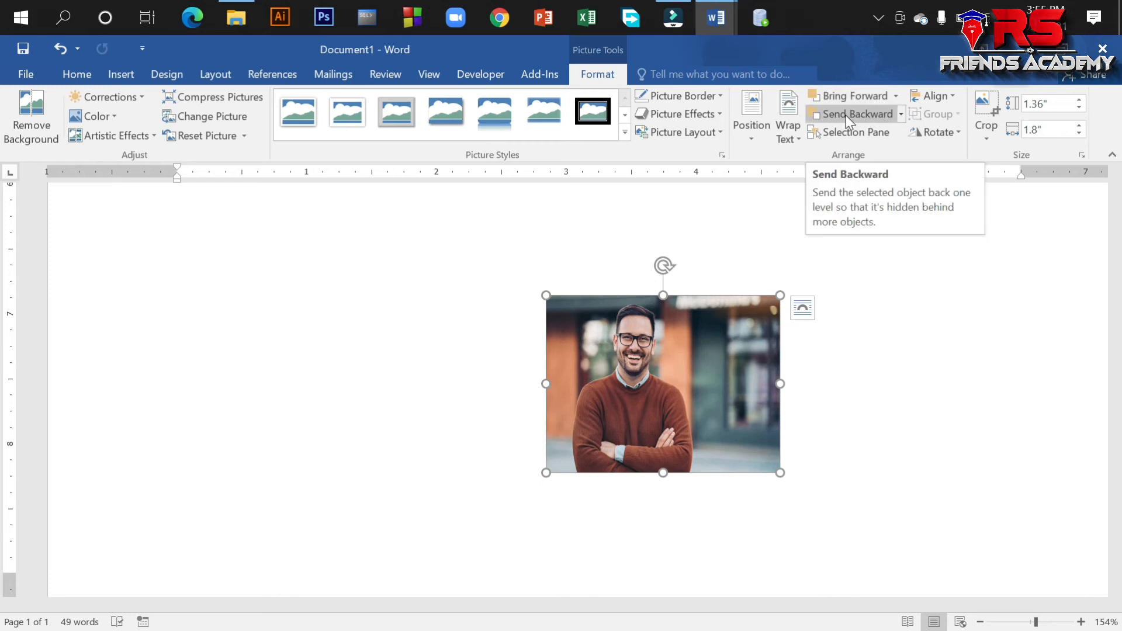
- Move the photo up the page so that it overlaps the lower part of the Picture-3 column in the graphic
{"action": "left_click_drag", "start_coordinate": [679, 374], "coordinate": [629, 341]}
{"action": "scroll", "coordinate": [681, 481], "scroll_direction": "up", "scroll_amount": 3}
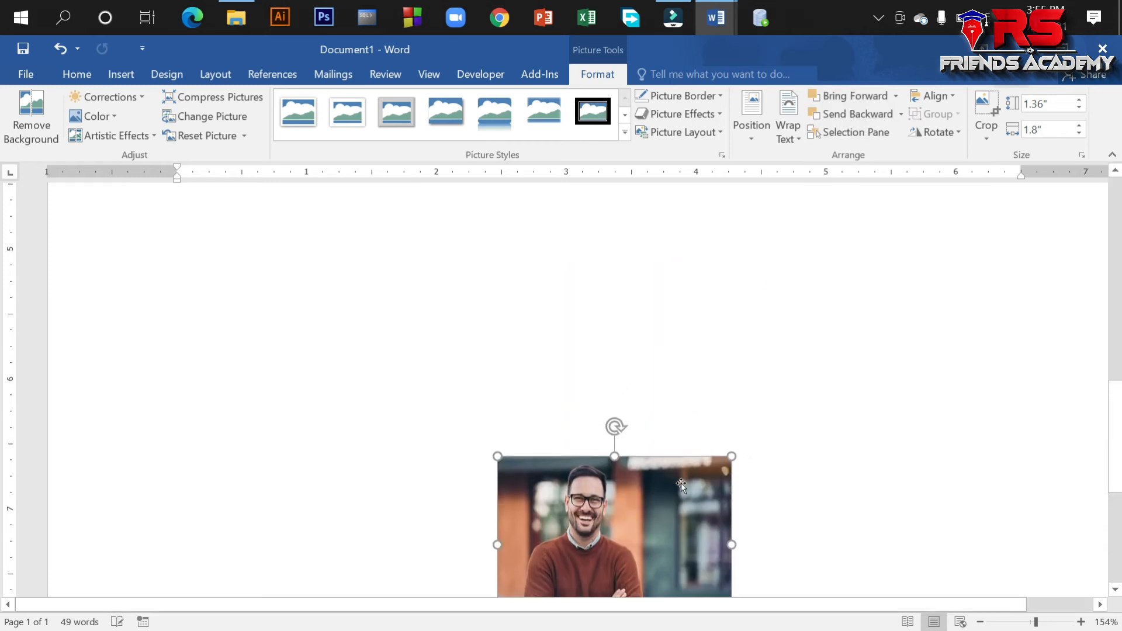
{"action": "scroll", "coordinate": [681, 478], "scroll_direction": "down", "scroll_amount": 2}
{"action": "scroll", "coordinate": [681, 476], "scroll_direction": "up", "scroll_amount": 3}
{"action": "left_click_drag", "start_coordinate": [663, 538], "coordinate": [659, 237]}
{"action": "scroll", "coordinate": [652, 449], "scroll_direction": "up", "scroll_amount": 4}
{"action": "scroll", "coordinate": [653, 449], "scroll_direction": "up", "scroll_amount": 1}
{"action": "left_click_drag", "start_coordinate": [754, 205], "coordinate": [763, 189]}
{"action": "scroll", "coordinate": [773, 345], "scroll_direction": "up", "scroll_amount": 4}
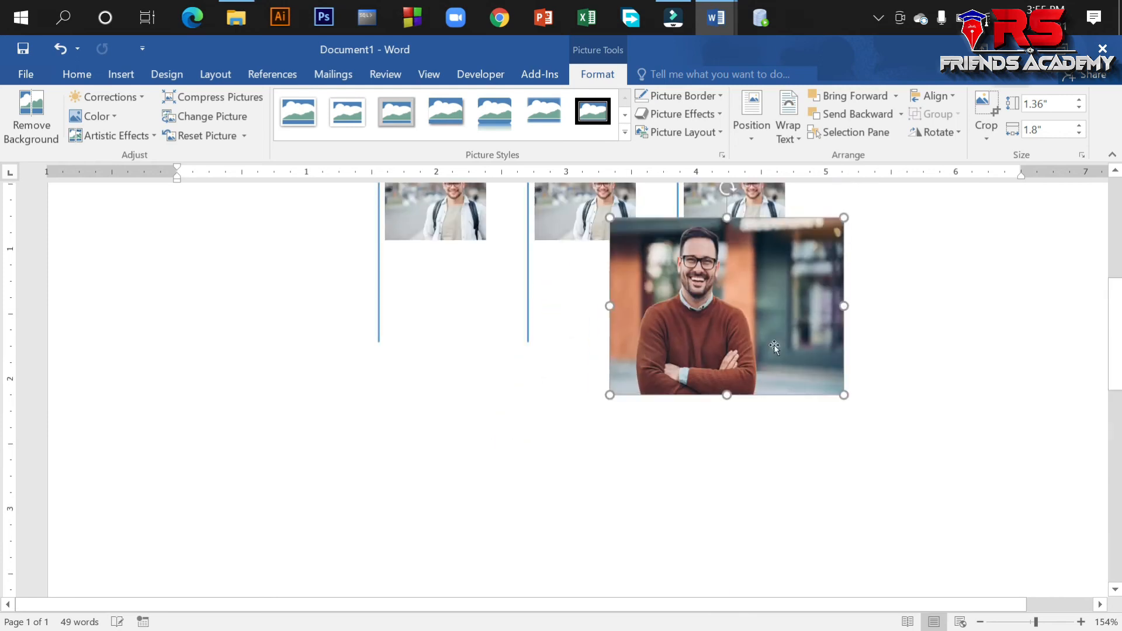
{"action": "left_click_drag", "start_coordinate": [765, 439], "coordinate": [845, 421]}
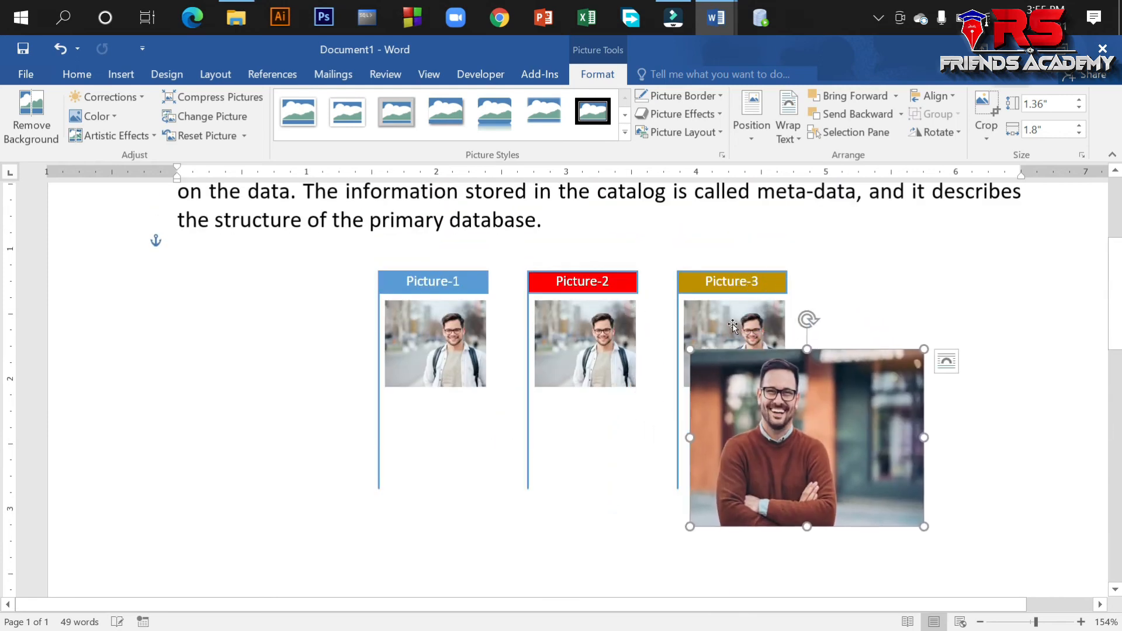
{"action": "left_click", "coordinate": [764, 330]}
{"action": "left_click", "coordinate": [811, 435]}
{"action": "mouse_move", "coordinate": [874, 420]}
{"action": "left_mouse_down"}
{"action": "mouse_move", "coordinate": [856, 416]}
{"action": "mouse_move", "coordinate": [869, 406]}
{"action": "left_mouse_up"}
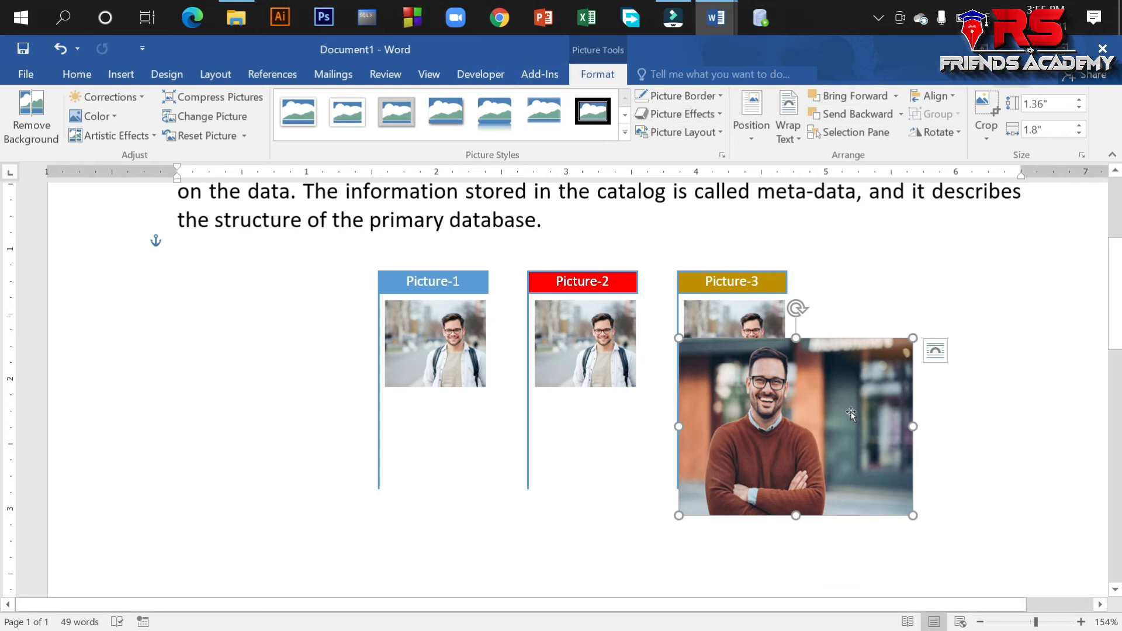
- Move the photo below the graphic and duplicate it into four overlapping pictures with thick borders, gold except red on the front one
{"action": "left_click", "coordinate": [121, 74]}
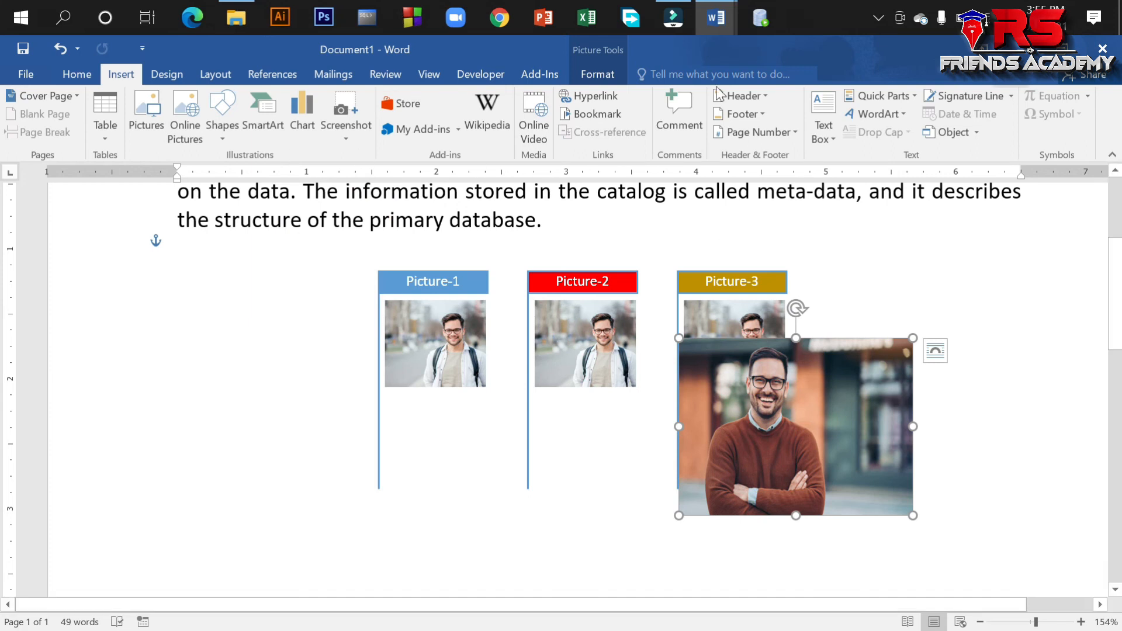
{"action": "left_click", "coordinate": [609, 73]}
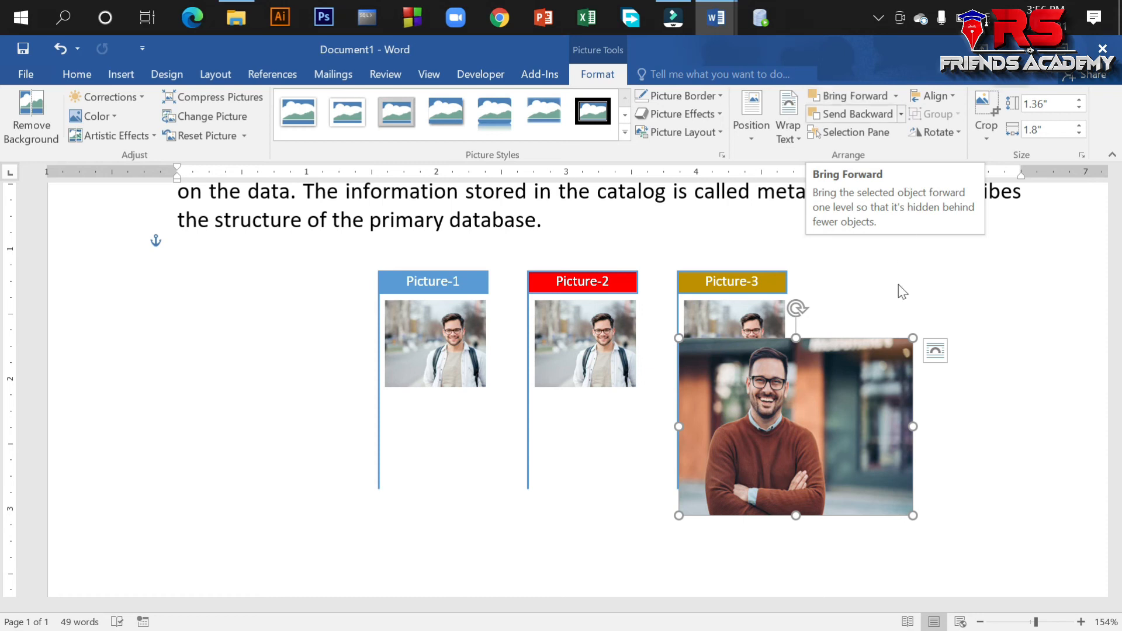
{"action": "scroll", "coordinate": [900, 290], "scroll_direction": "down", "scroll_amount": 3}
{"action": "left_click_drag", "start_coordinate": [707, 326], "coordinate": [752, 530]}
{"action": "left_click", "coordinate": [857, 508]}
{"action": "scroll", "coordinate": [857, 509], "scroll_direction": "down", "scroll_amount": 5}
{"action": "left_click", "coordinate": [817, 467]}
- Set the border of the second picture from the back to green and the rearmost picture's border to blue
{"action": "left_click", "coordinate": [618, 81]}
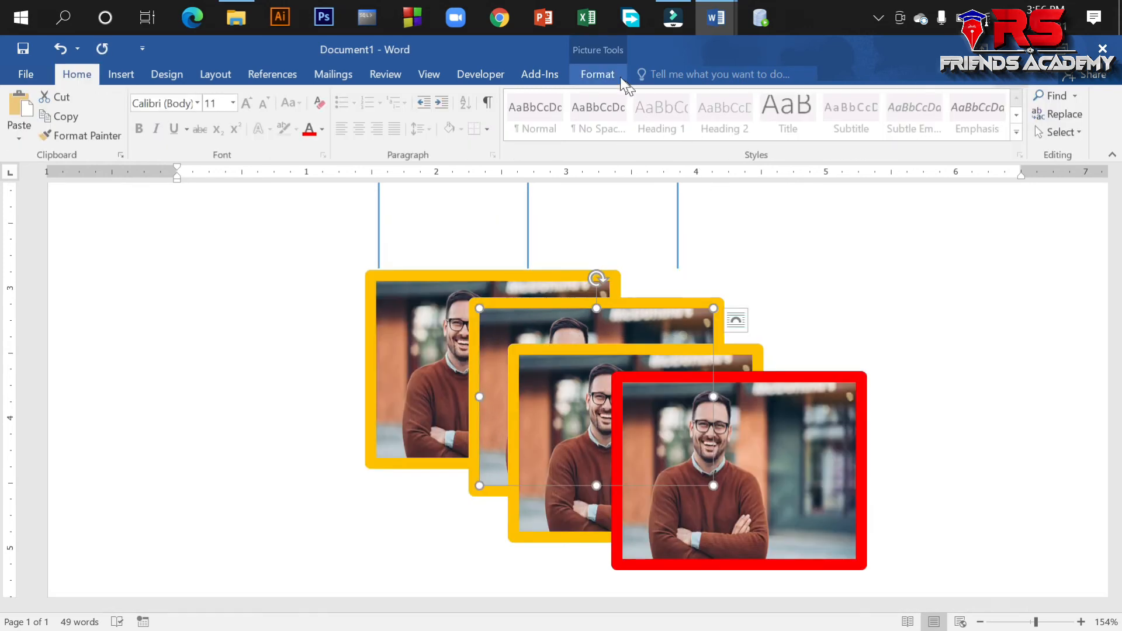
{"action": "left_click", "coordinate": [614, 74]}
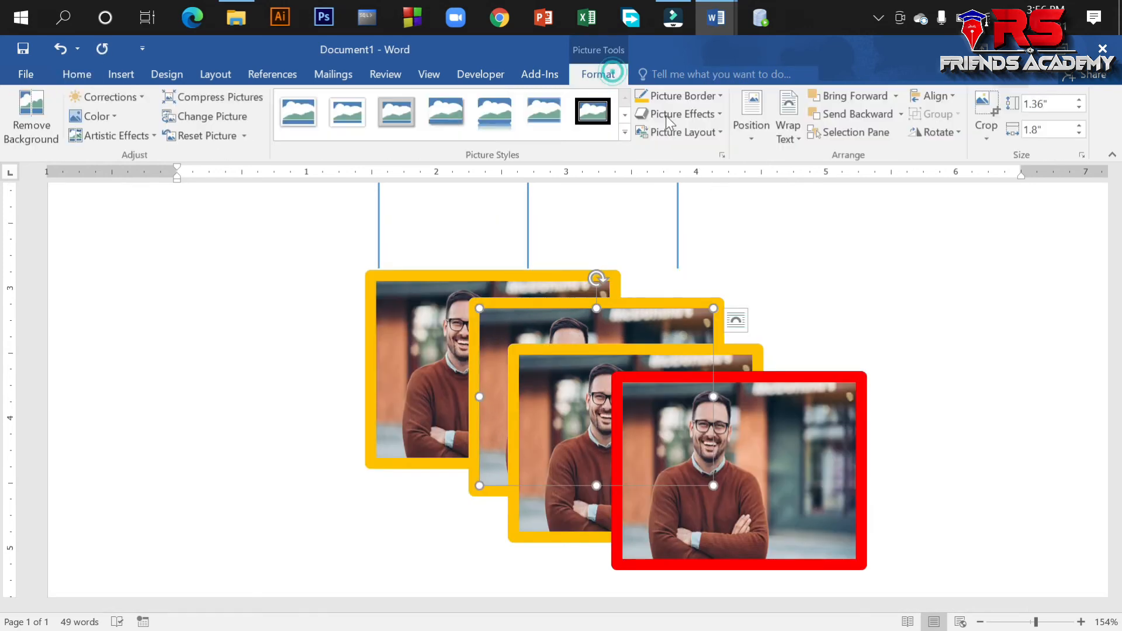
{"action": "left_click", "coordinate": [677, 98]}
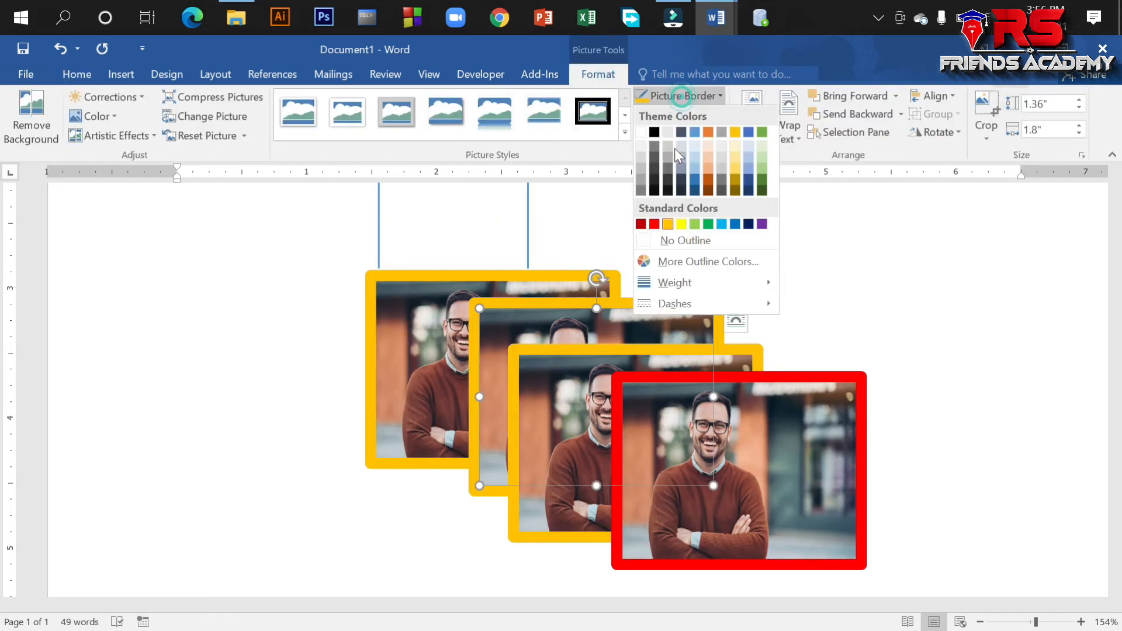
{"action": "left_click", "coordinate": [707, 225]}
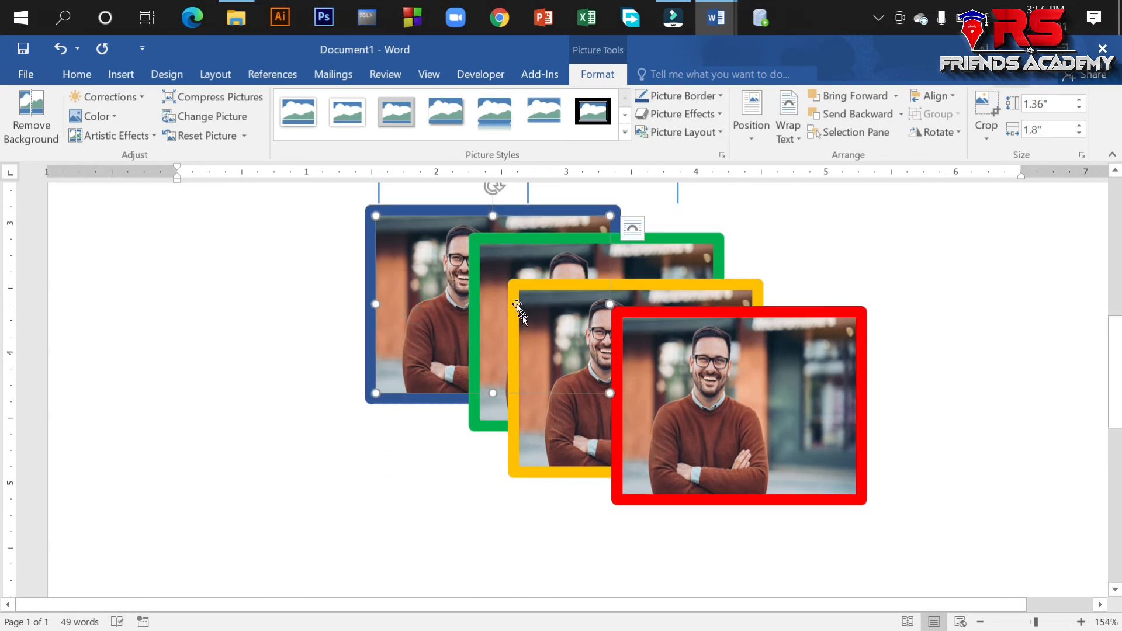
- Examine how the four coloured-border pictures overlap and which one sits at the back of the stack
{"action": "left_click", "coordinate": [491, 276]}
{"action": "left_click", "coordinate": [405, 278]}
{"action": "left_click", "coordinate": [471, 277]}
{"action": "left_click", "coordinate": [412, 303]}
{"action": "left_click", "coordinate": [316, 258]}
{"action": "scroll", "coordinate": [413, 288], "scroll_direction": "up", "scroll_amount": 5}
{"action": "scroll", "coordinate": [423, 408], "scroll_direction": "down", "scroll_amount": 3}
- Bring the blue-bordered picture forward one level, in front of the green-bordered picture
{"action": "left_click", "coordinate": [412, 382]}
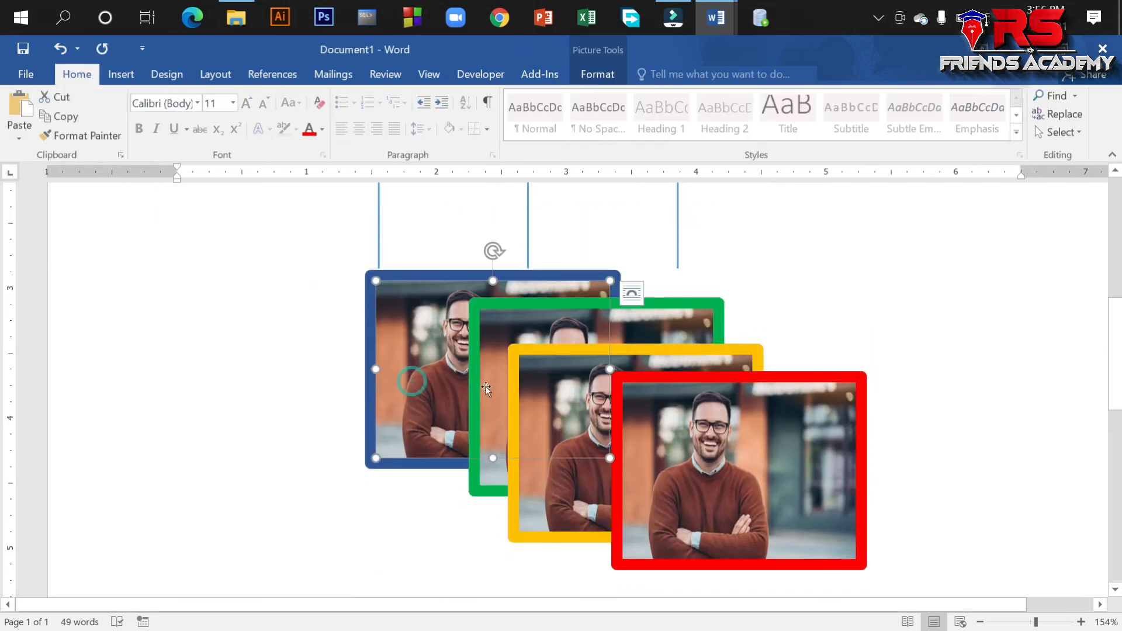
{"action": "left_click", "coordinate": [484, 378]}
{"action": "left_click", "coordinate": [390, 381]}
{"action": "left_click", "coordinate": [598, 76]}
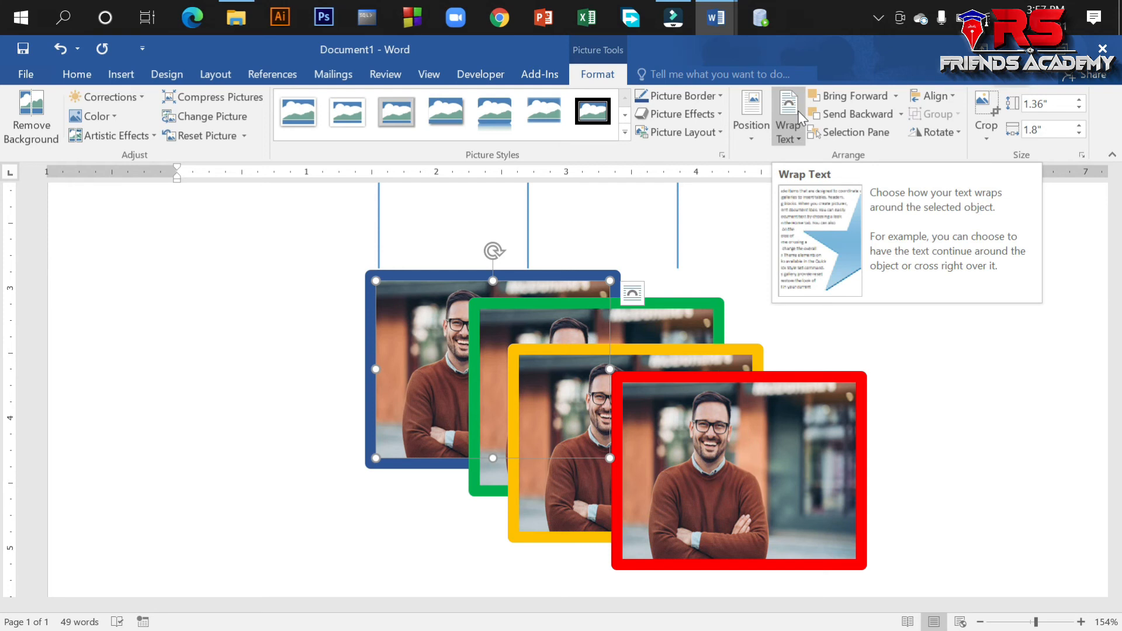
{"action": "left_click", "coordinate": [852, 96]}
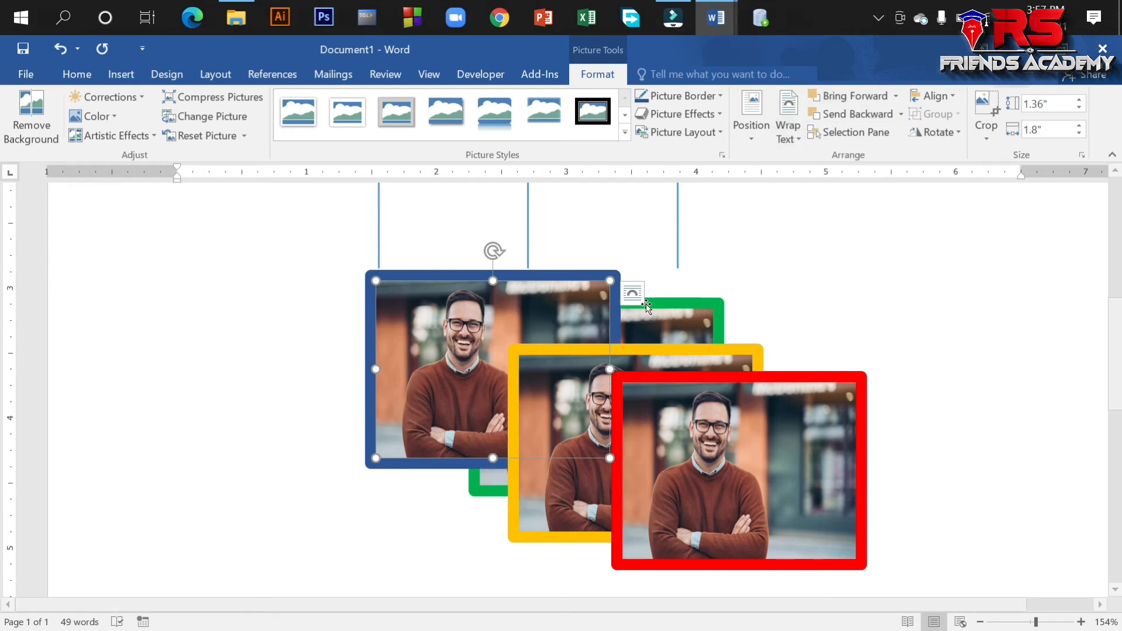
- Bring the green-bordered picture to the very front of the overlapping pictures
{"action": "scroll", "coordinate": [654, 295], "scroll_direction": "down", "scroll_amount": 2}
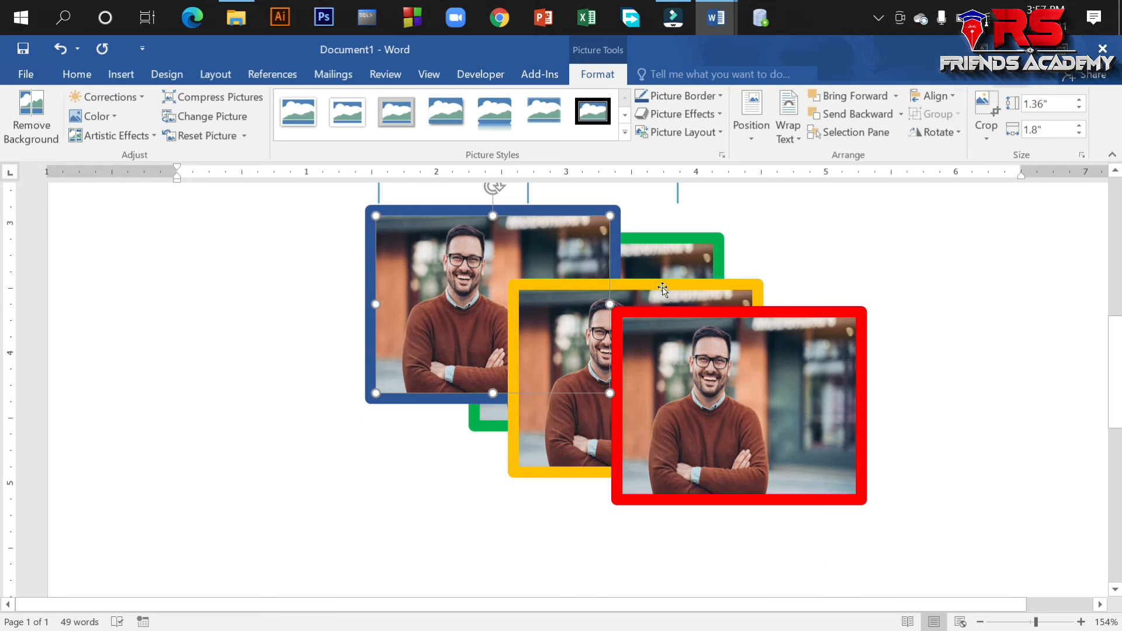
{"action": "left_click", "coordinate": [666, 252]}
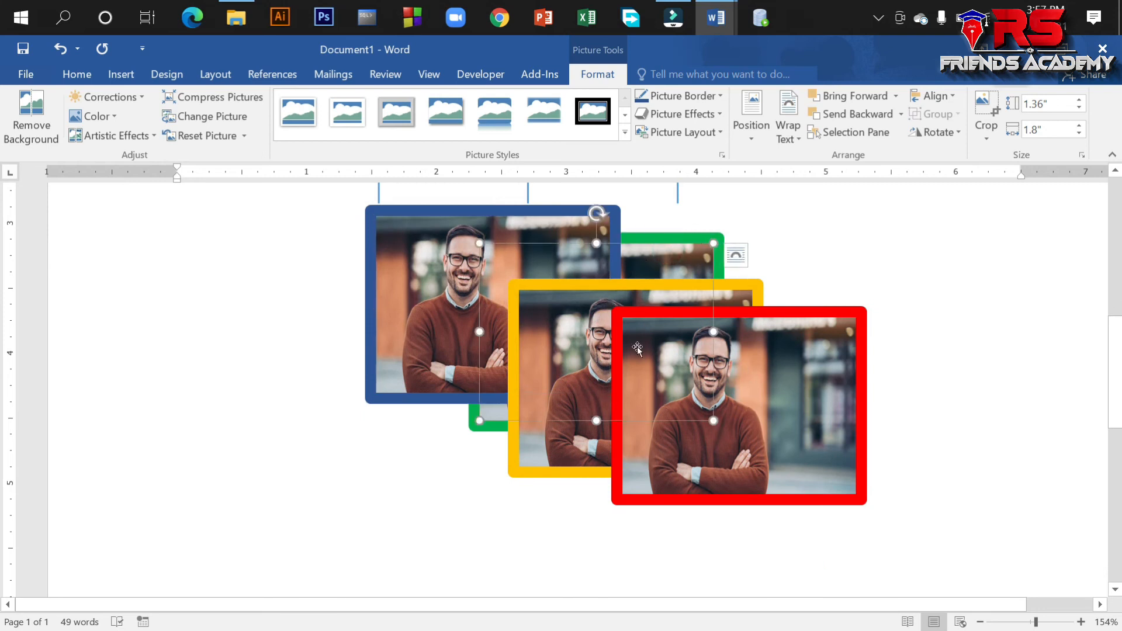
{"action": "left_click", "coordinate": [681, 243]}
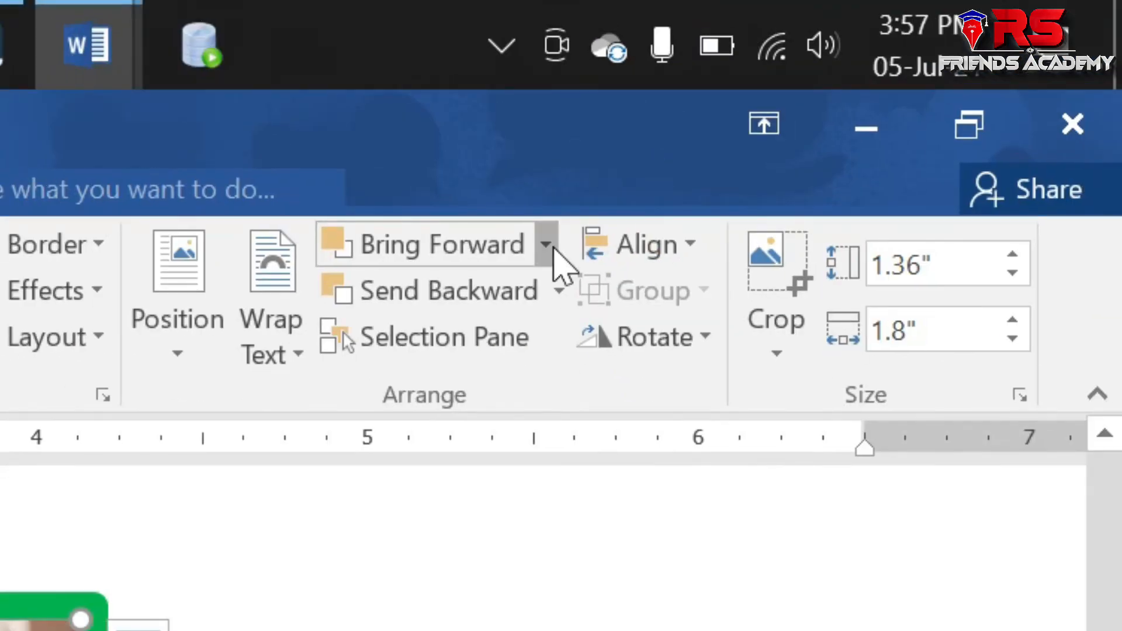
{"action": "left_click", "coordinate": [539, 239]}
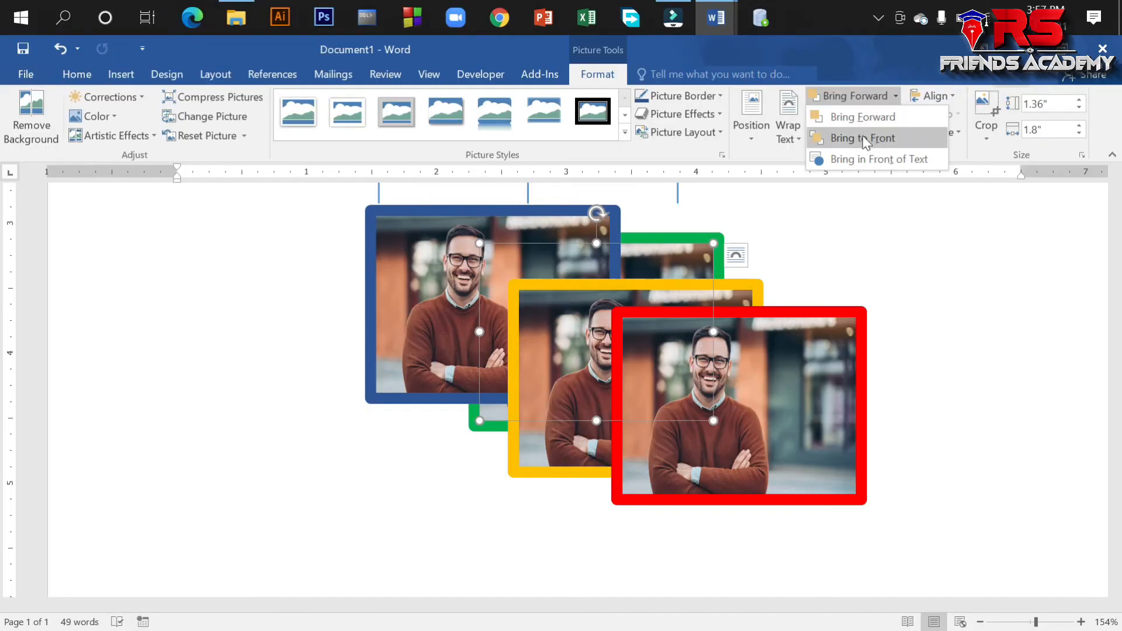
{"action": "left_click", "coordinate": [860, 138]}
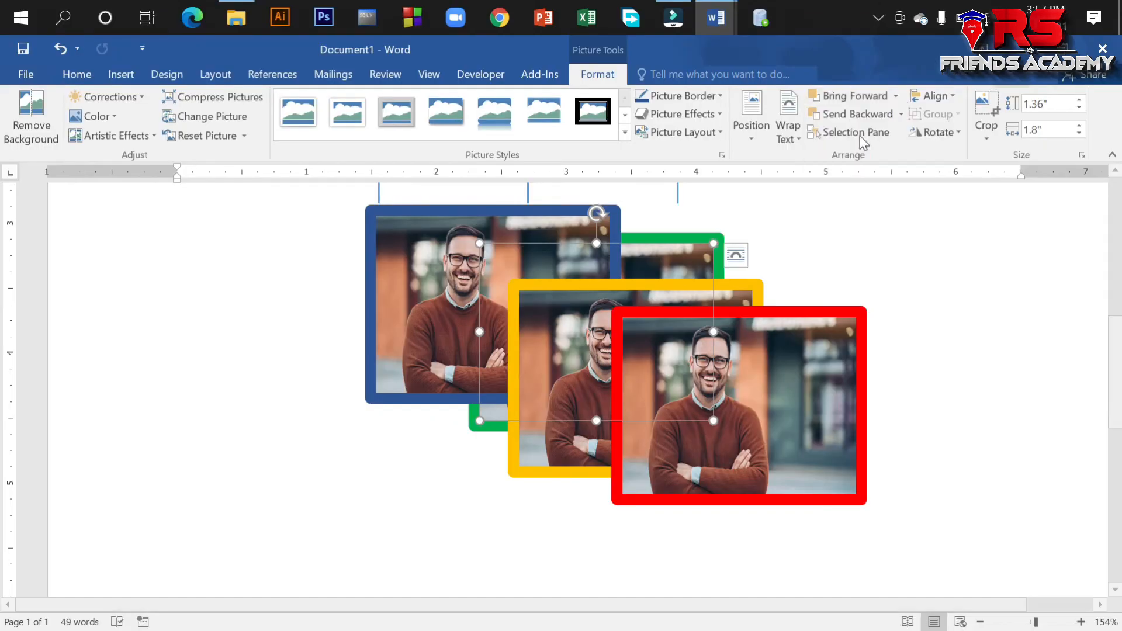
- Move the green-bordered picture so that it overlaps the blue, gold and red-bordered pictures
{"action": "left_click_drag", "start_coordinate": [611, 327], "coordinate": [742, 383]}
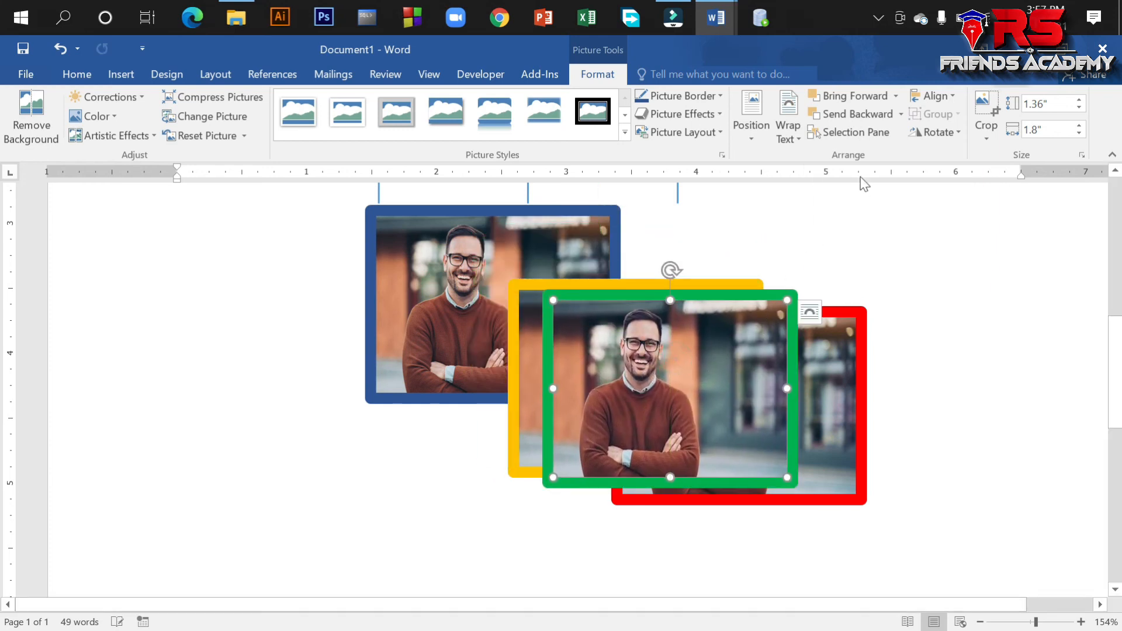
{"action": "left_click_drag", "start_coordinate": [692, 354], "coordinate": [624, 343]}
{"action": "left_click", "coordinate": [793, 386]}
{"action": "left_click", "coordinate": [603, 375]}
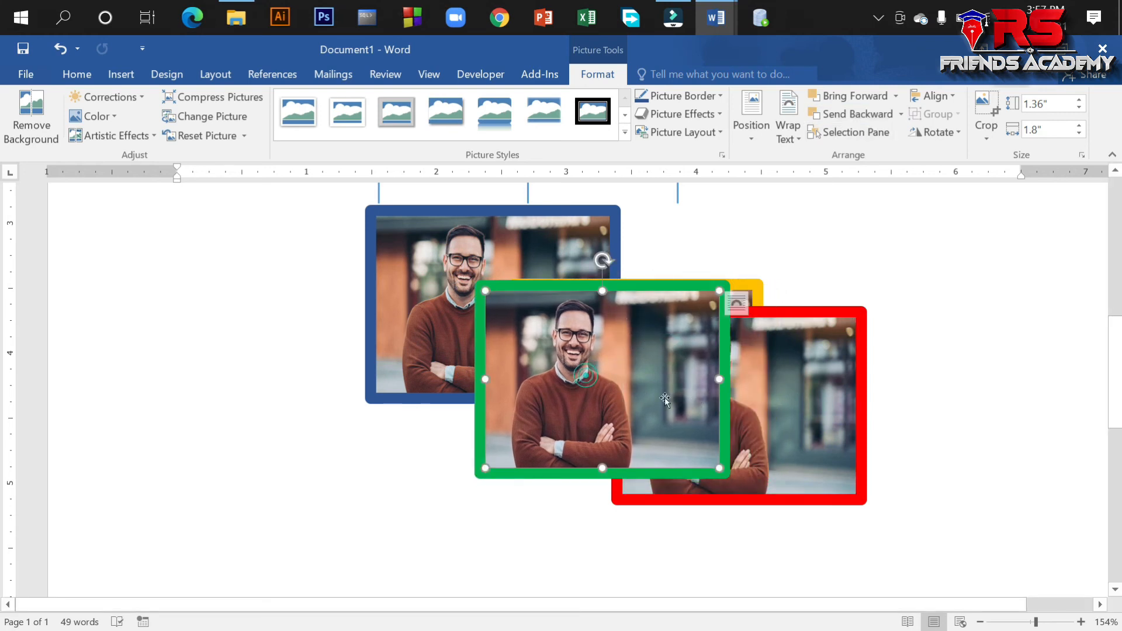
- Send the green-bordered picture backward one level, behind the red-bordered picture
{"action": "left_click", "coordinate": [762, 404]}
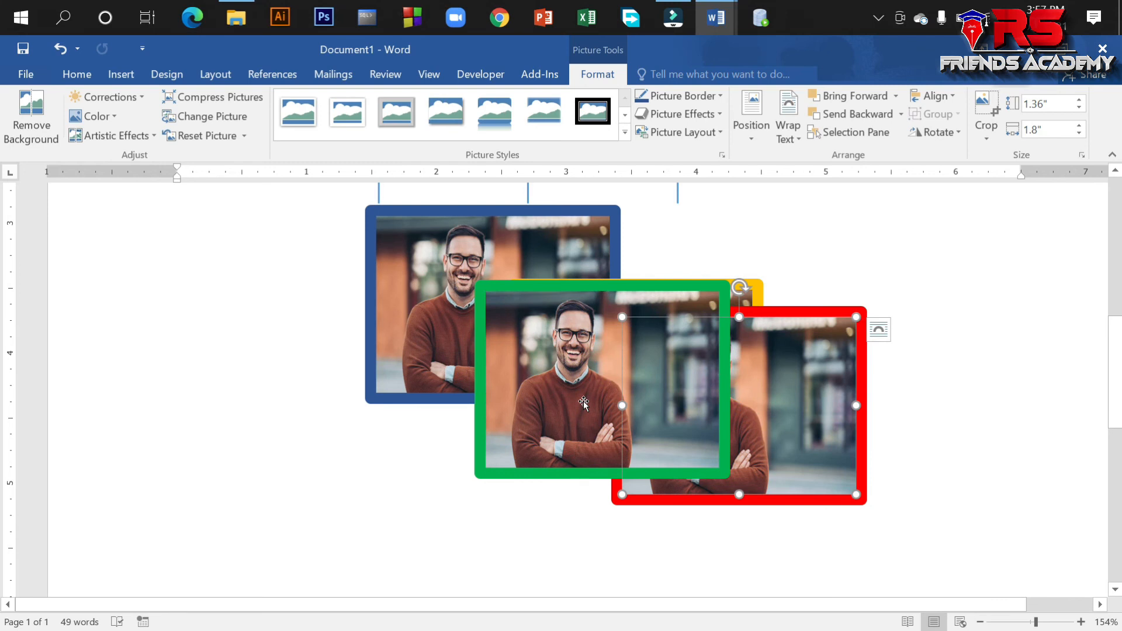
{"action": "left_click", "coordinate": [583, 401]}
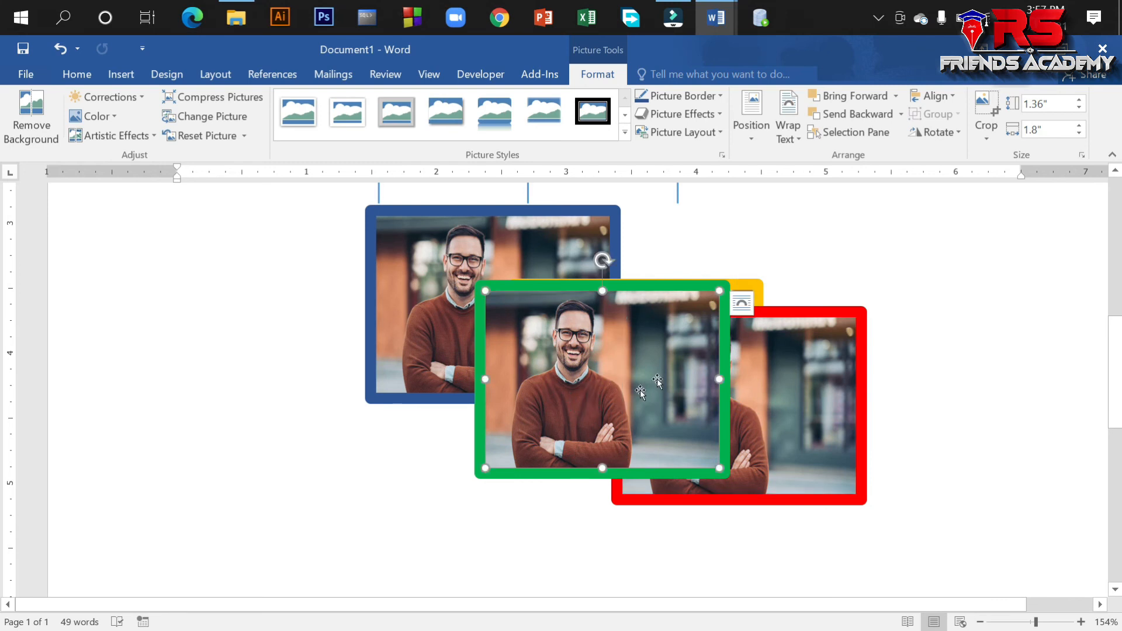
{"action": "left_click", "coordinate": [865, 114]}
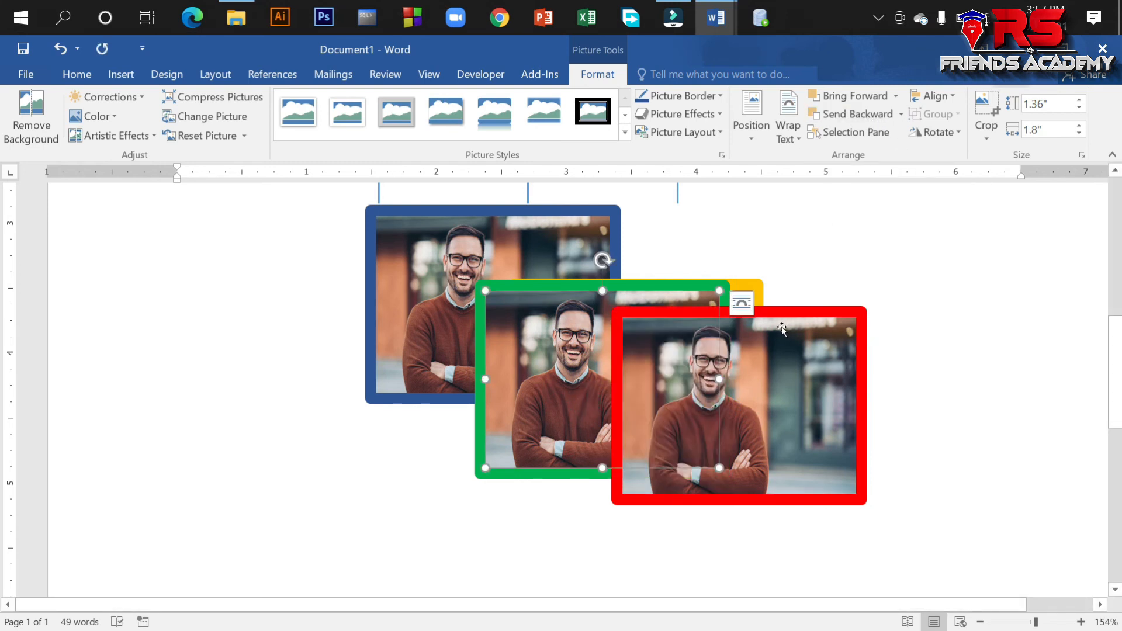
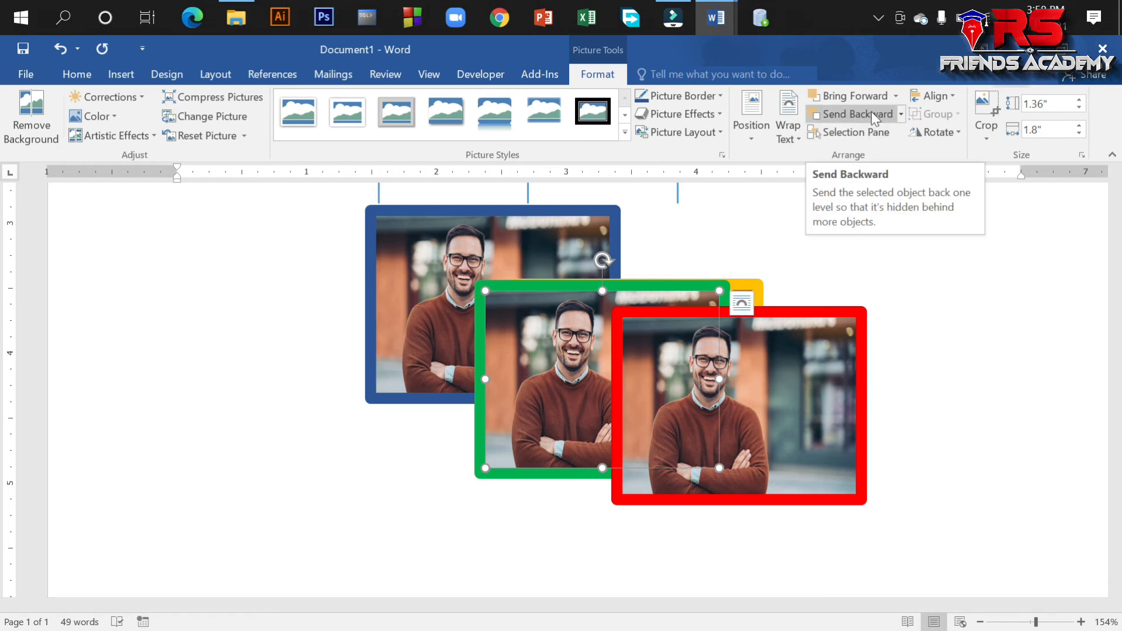
- Send the green-bordered picture to the back of the stack and move it out to the left of the blue-bordered one
{"action": "left_click", "coordinate": [902, 114]}
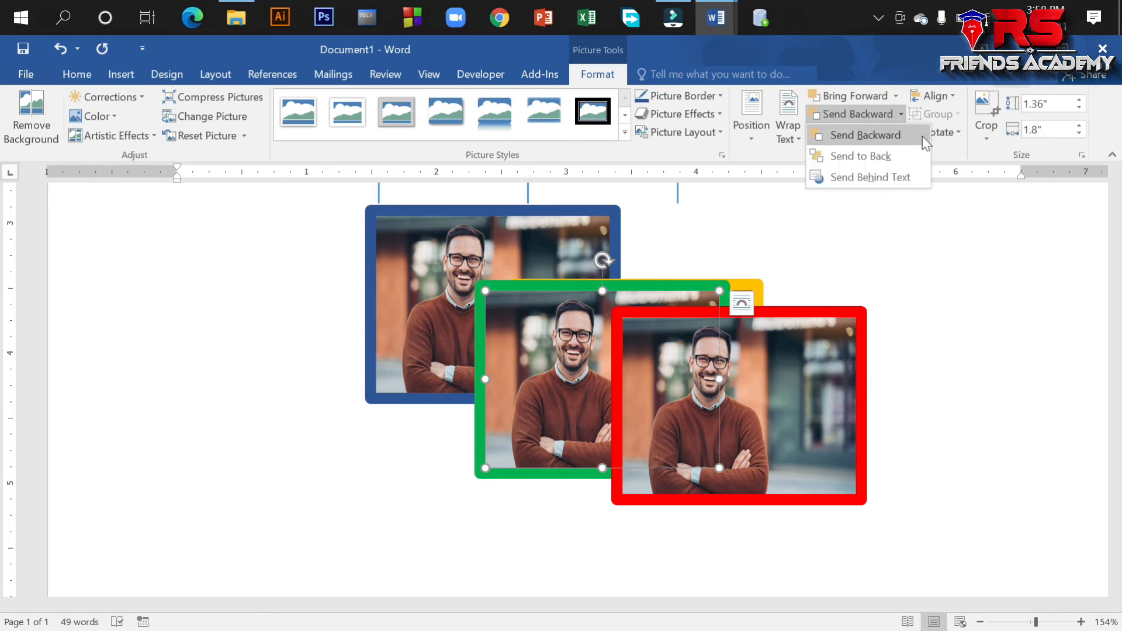
{"action": "left_click", "coordinate": [874, 158]}
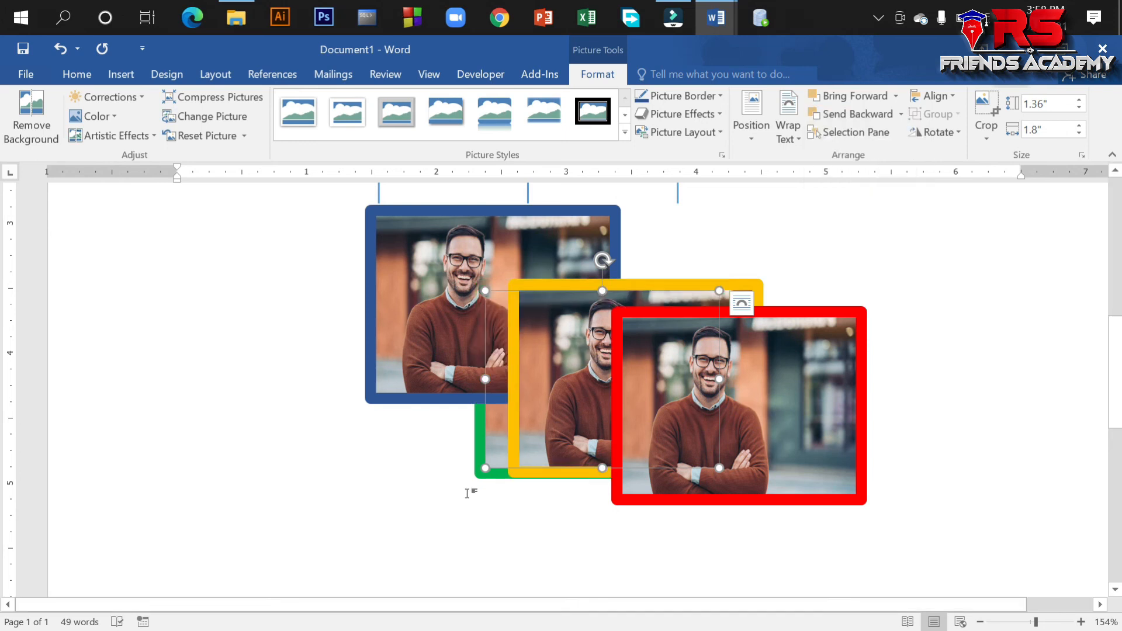
{"action": "left_click", "coordinate": [480, 529]}
{"action": "scroll", "coordinate": [499, 466], "scroll_direction": "down", "scroll_amount": 5}
{"action": "left_click_drag", "start_coordinate": [484, 389], "coordinate": [289, 374]}
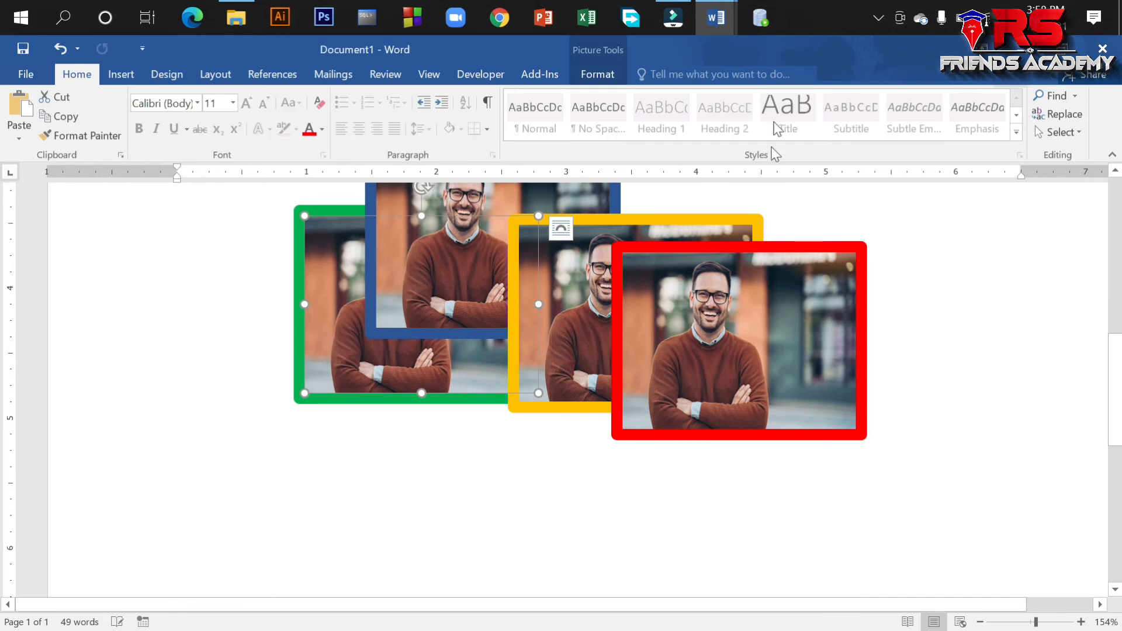
- Align the green-bordered picture to the left margin of the page
{"action": "left_click", "coordinate": [601, 74]}
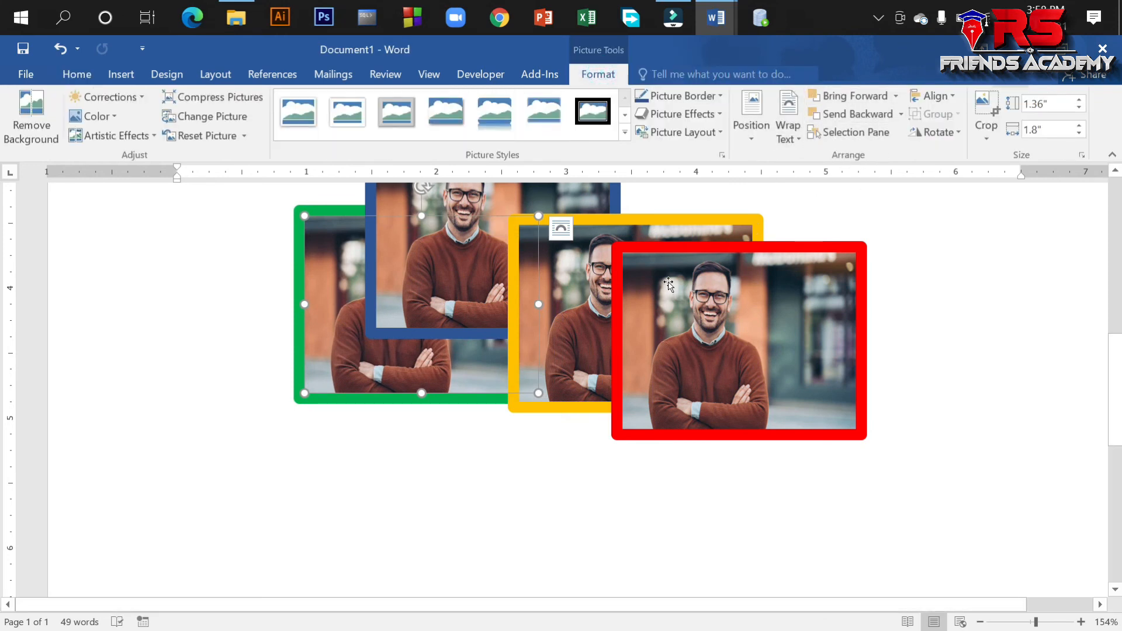
{"action": "scroll", "coordinate": [753, 352], "scroll_direction": "up", "scroll_amount": 1}
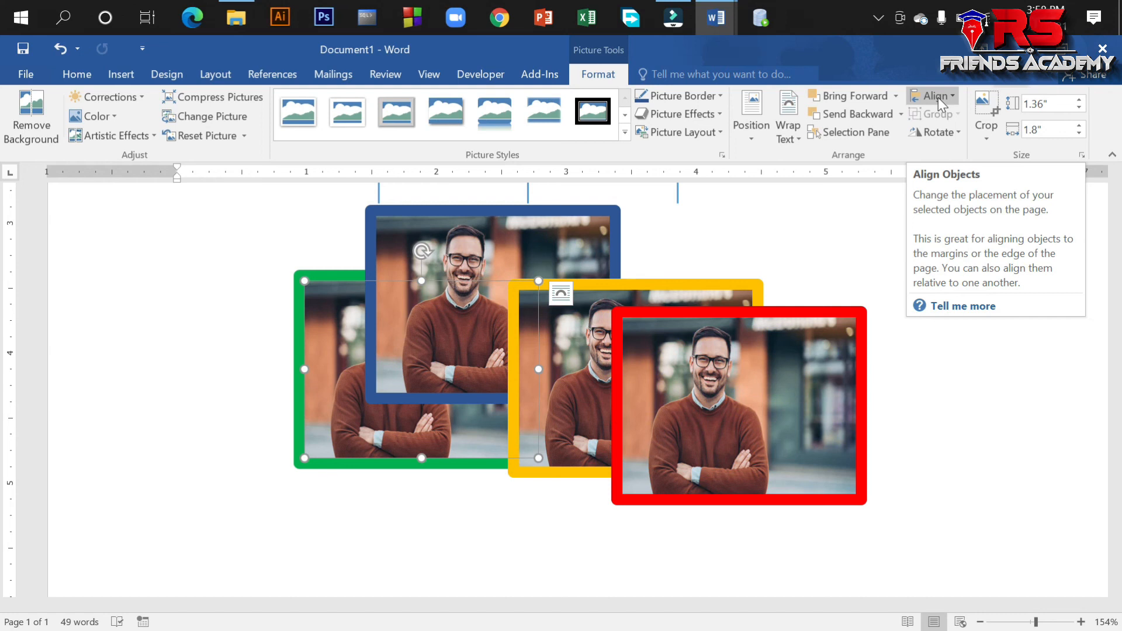
{"action": "left_click", "coordinate": [945, 95]}
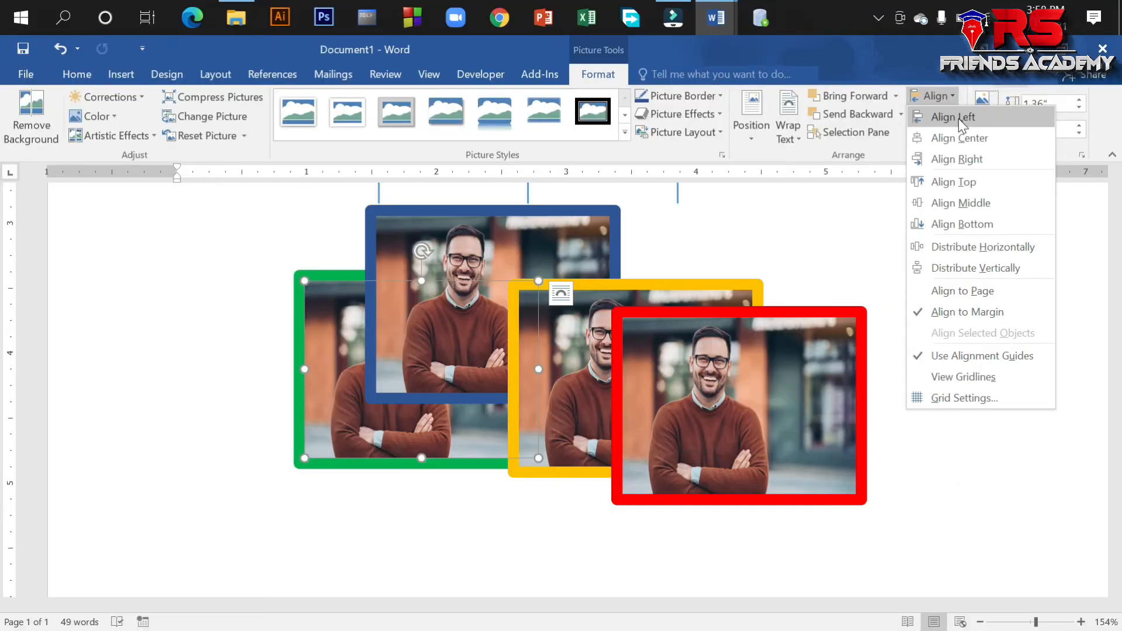
{"action": "left_click", "coordinate": [853, 106]}
{"action": "scroll", "coordinate": [151, 377], "scroll_direction": "down", "scroll_amount": 2}
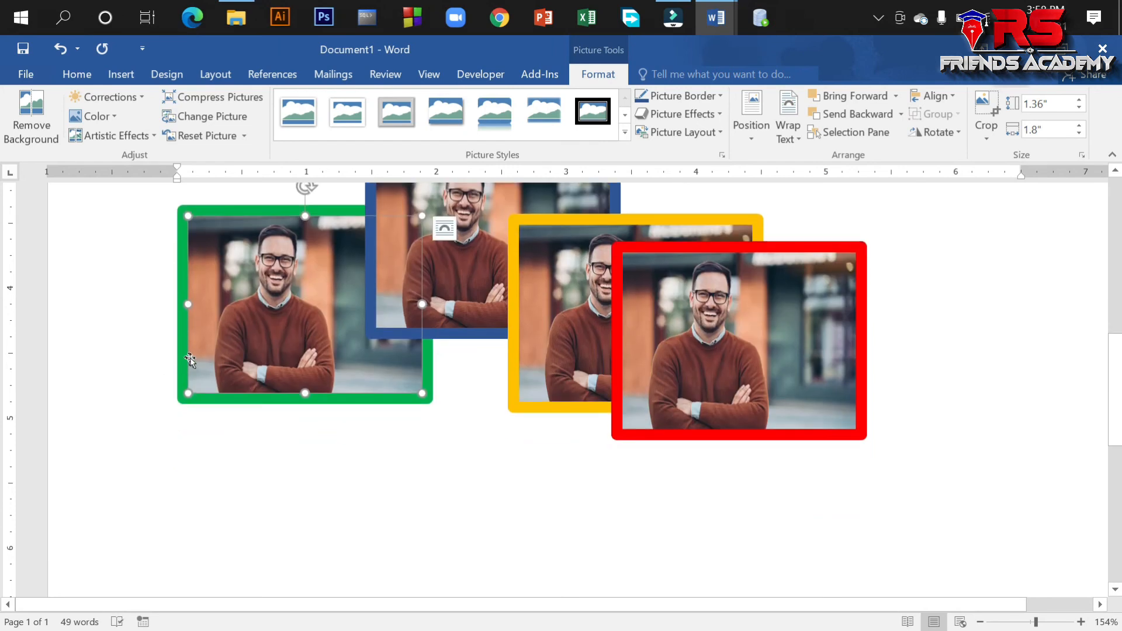
- Align the green-bordered picture to the horizontal center and the vertical middle of the page margins
{"action": "left_click", "coordinate": [940, 103]}
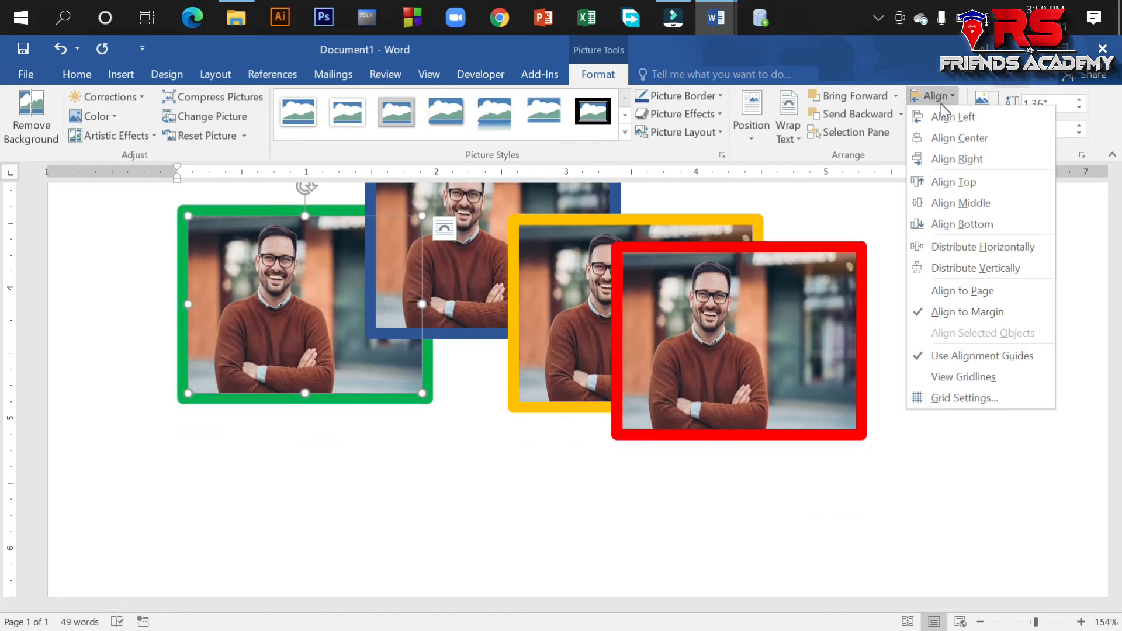
{"action": "left_click", "coordinate": [962, 138]}
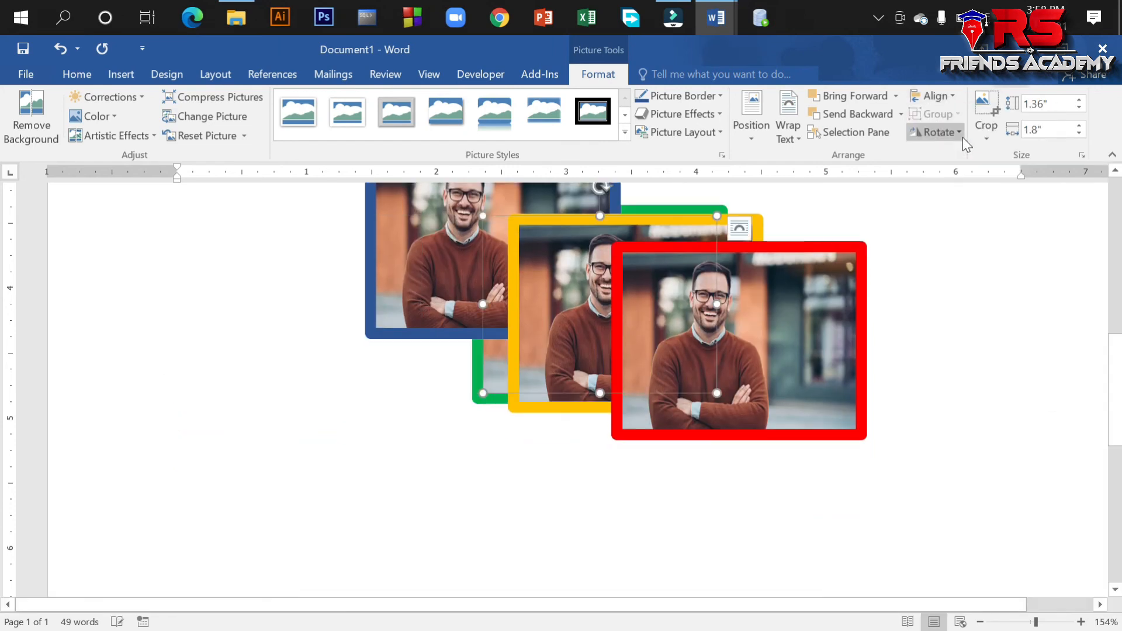
{"action": "left_click", "coordinate": [952, 96]}
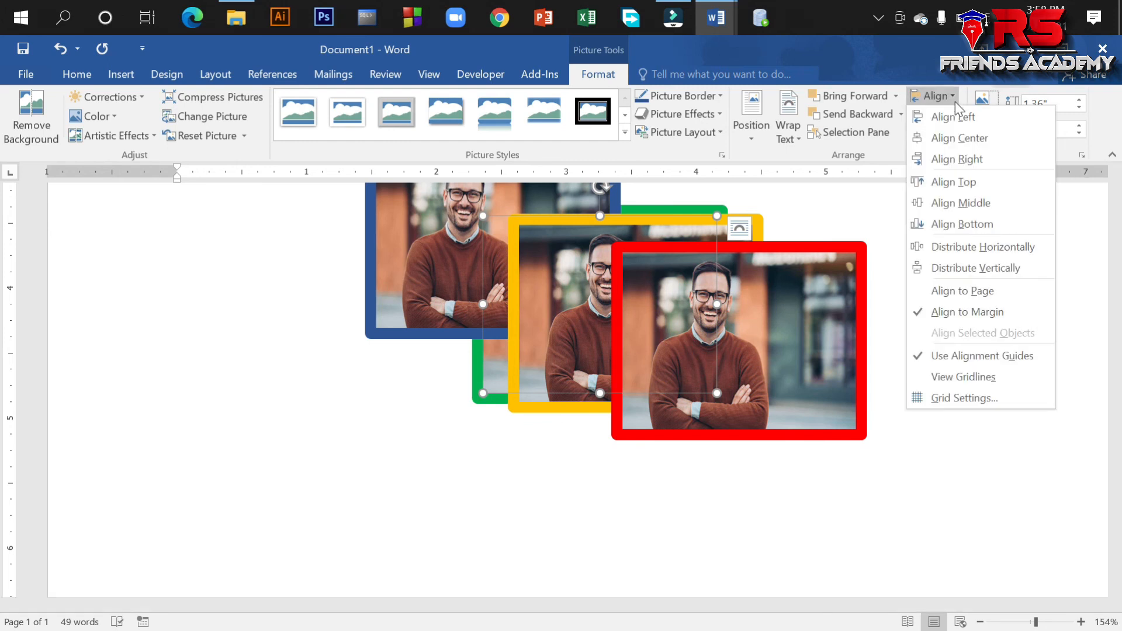
{"action": "left_click", "coordinate": [979, 202]}
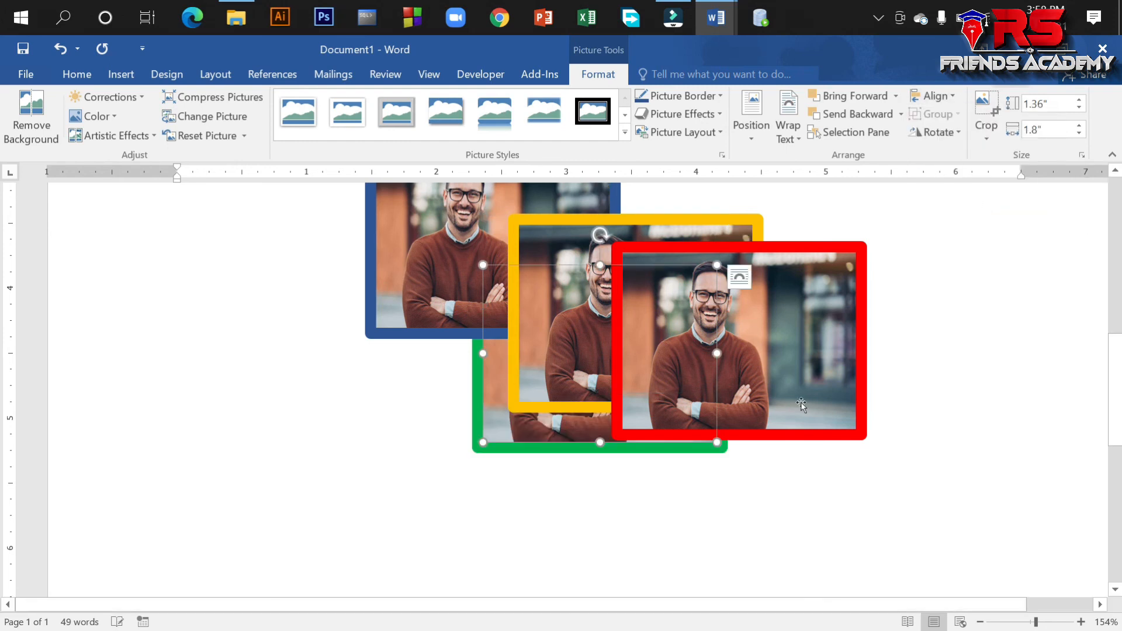
- Move the green-bordered picture out past the left page margin, beside the other three pictures
{"action": "left_click_drag", "start_coordinate": [478, 426], "coordinate": [133, 425]}
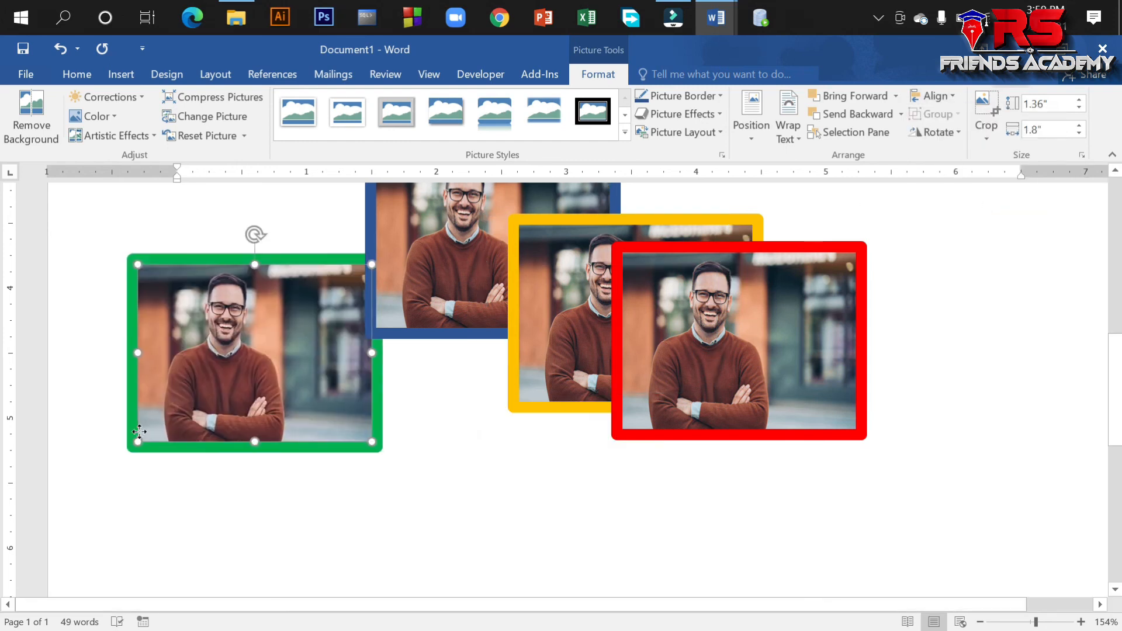
{"action": "left_click", "coordinate": [934, 95]}
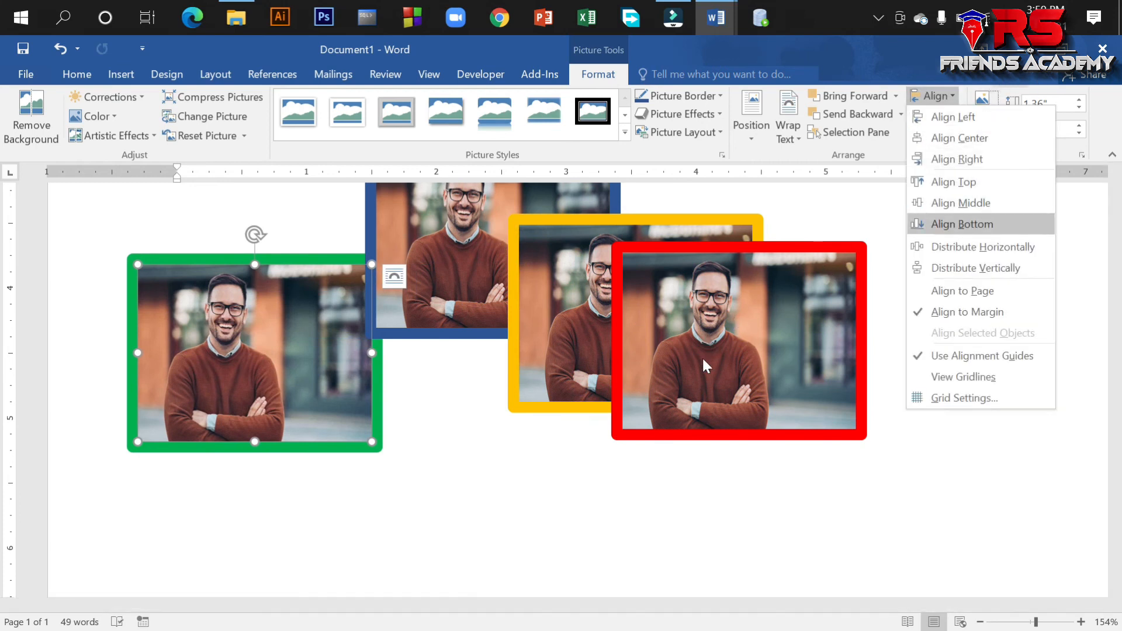
{"action": "scroll", "coordinate": [550, 332], "scroll_direction": "up", "scroll_amount": 3}
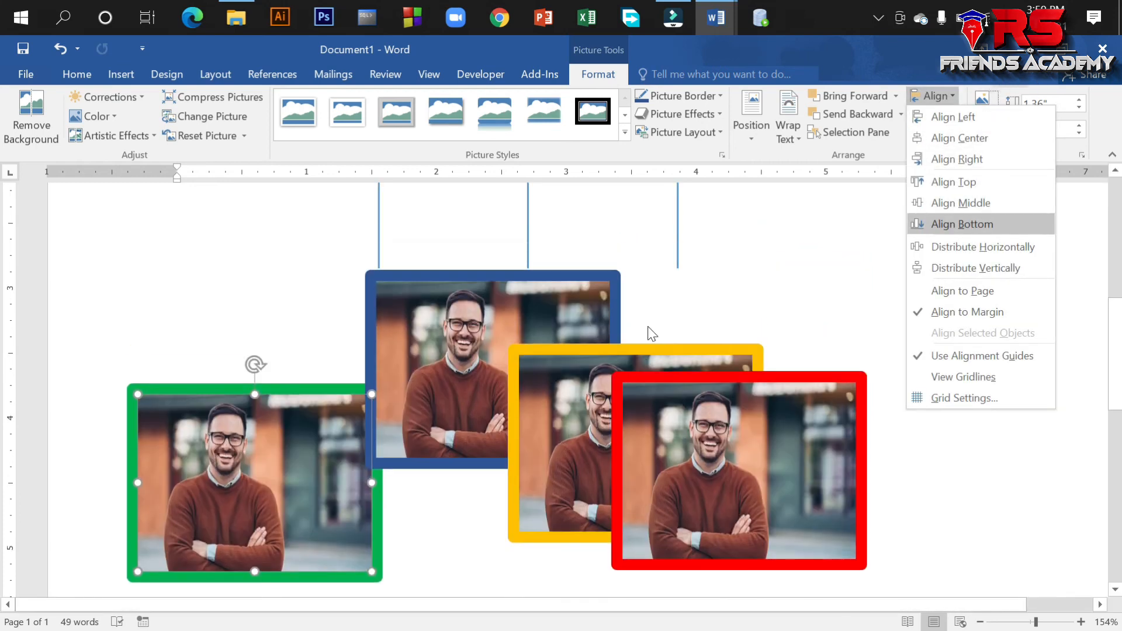
{"action": "scroll", "coordinate": [661, 324], "scroll_direction": "down", "scroll_amount": 2}
{"action": "scroll", "coordinate": [660, 324], "scroll_direction": "down", "scroll_amount": 2}
{"action": "left_click", "coordinate": [347, 440]}
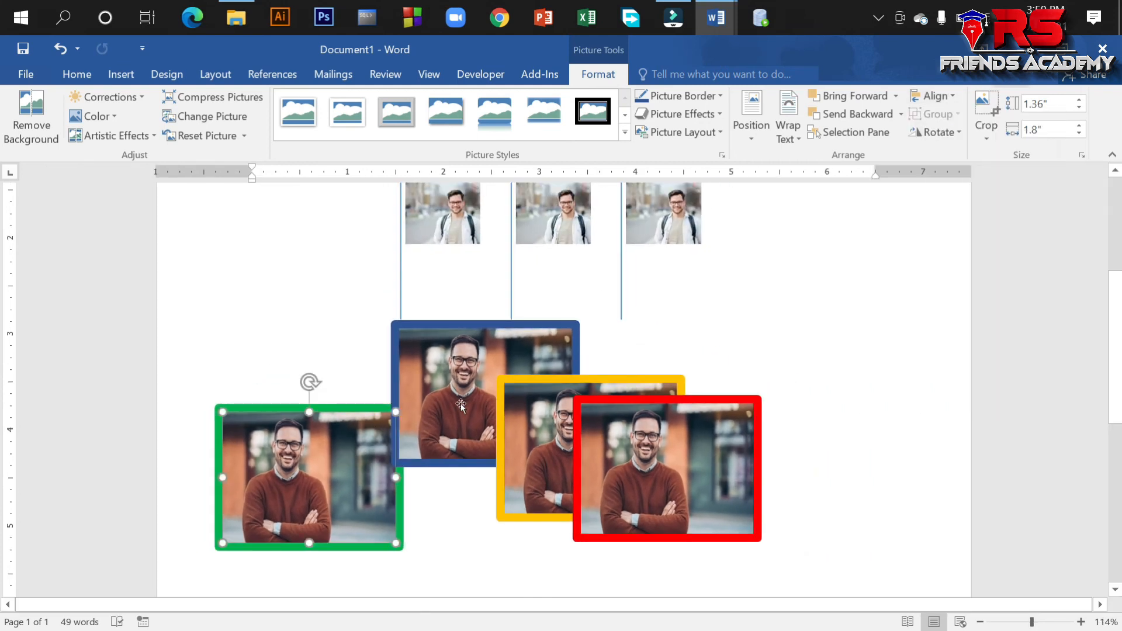
- Select all four coloured-border pictures together and align their tops to one another
{"action": "left_click", "coordinate": [466, 385], "text": "shift"}
{"action": "left_click", "coordinate": [515, 402], "text": "shift"}
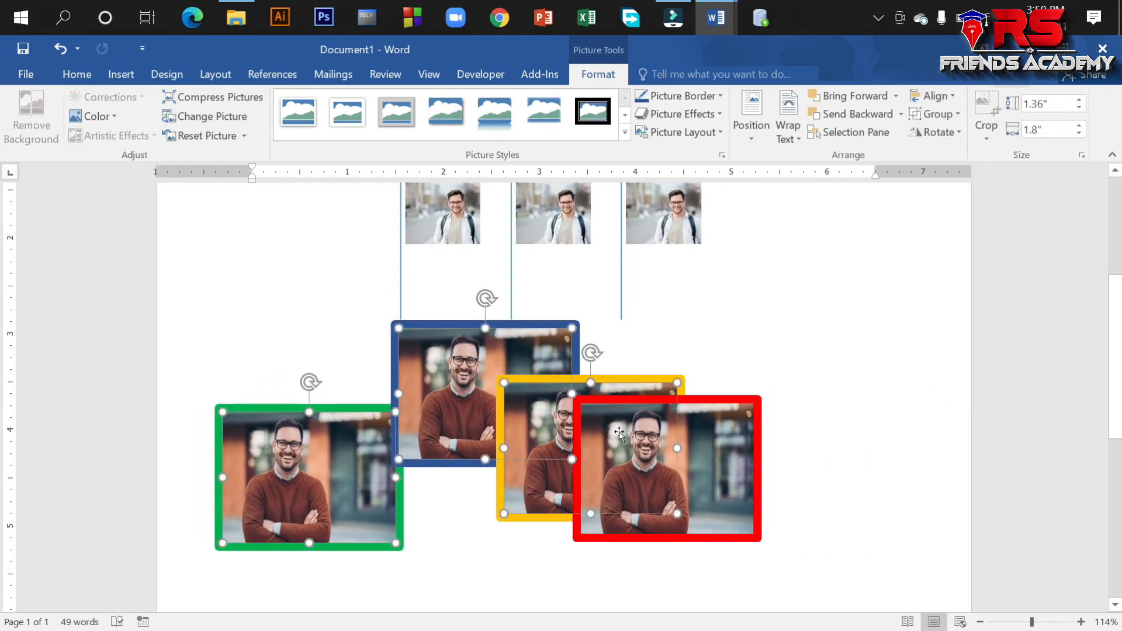
{"action": "left_click", "coordinate": [704, 442], "text": "shift"}
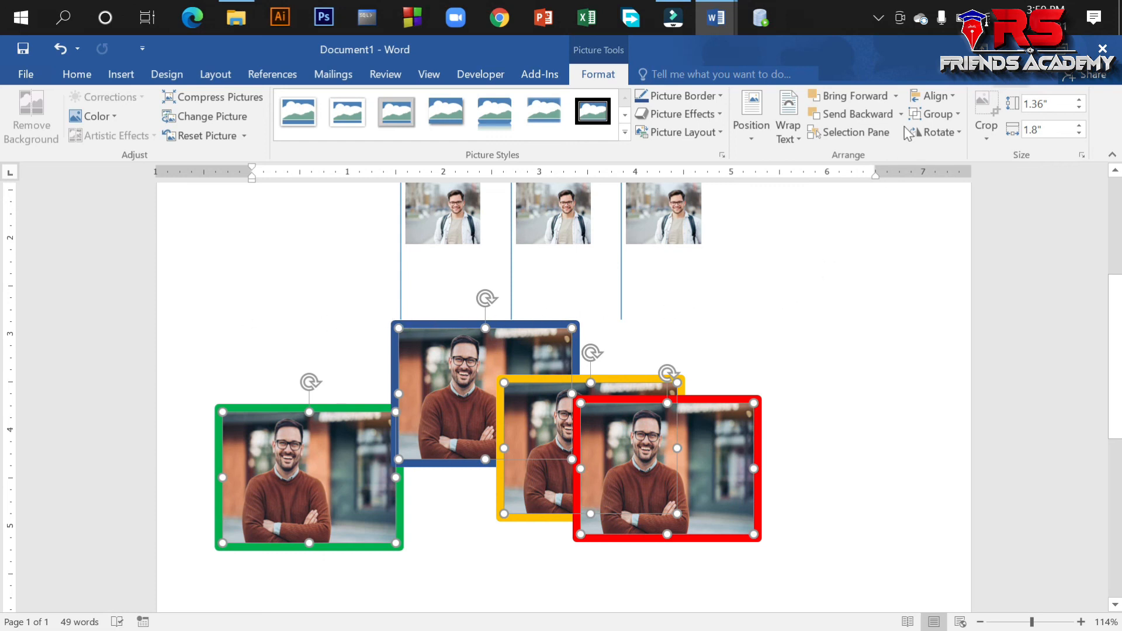
{"action": "left_click", "coordinate": [936, 97]}
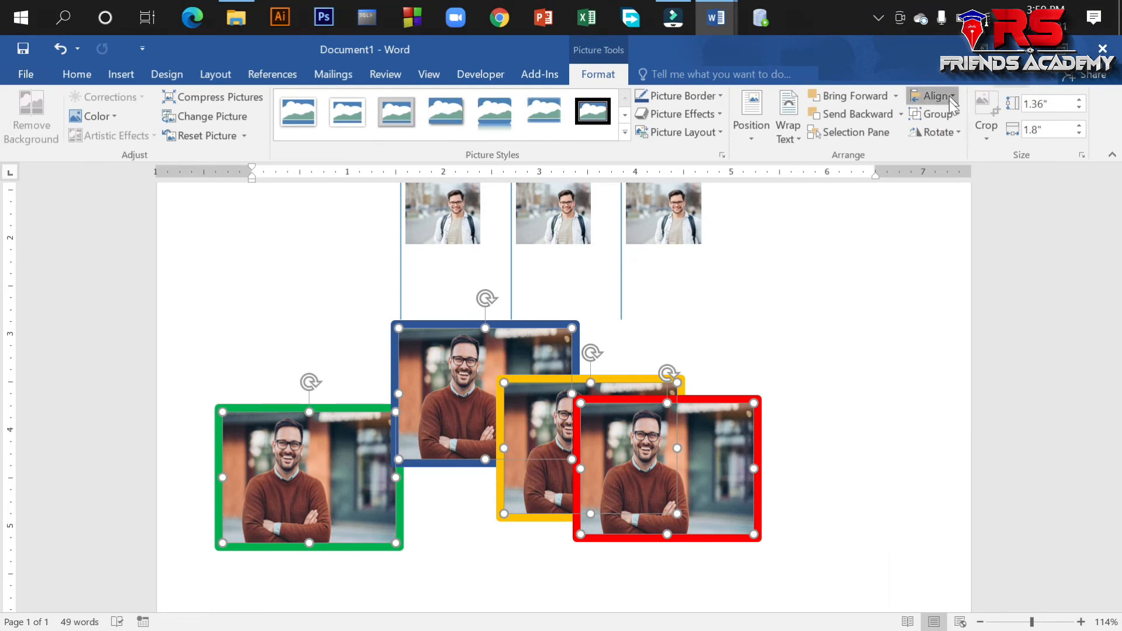
{"action": "left_click", "coordinate": [949, 100]}
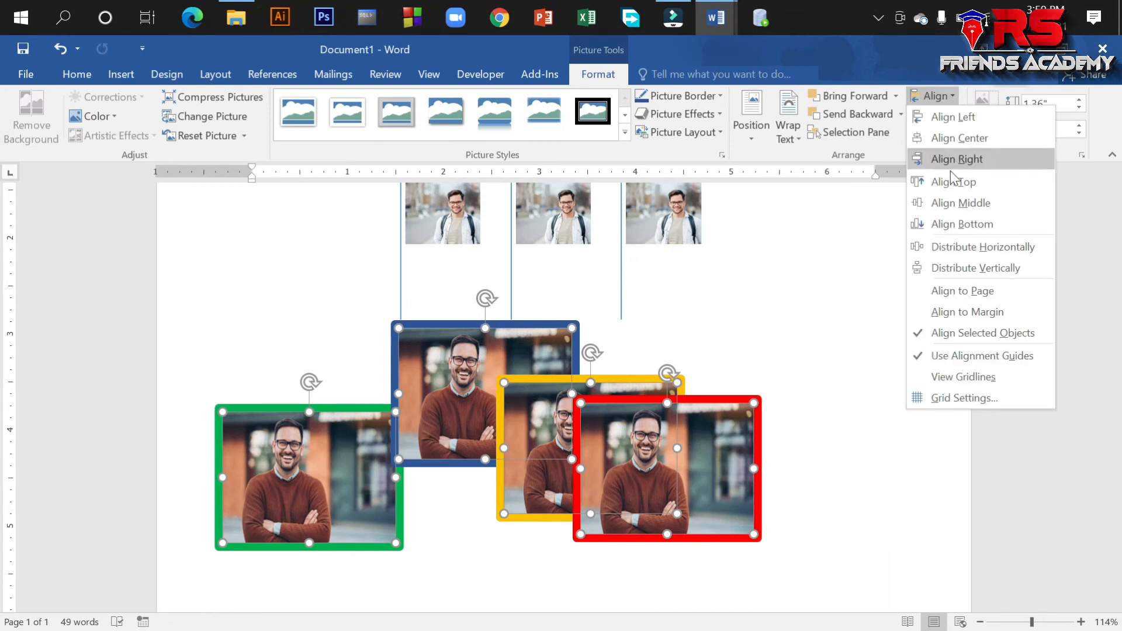
{"action": "left_click", "coordinate": [950, 184]}
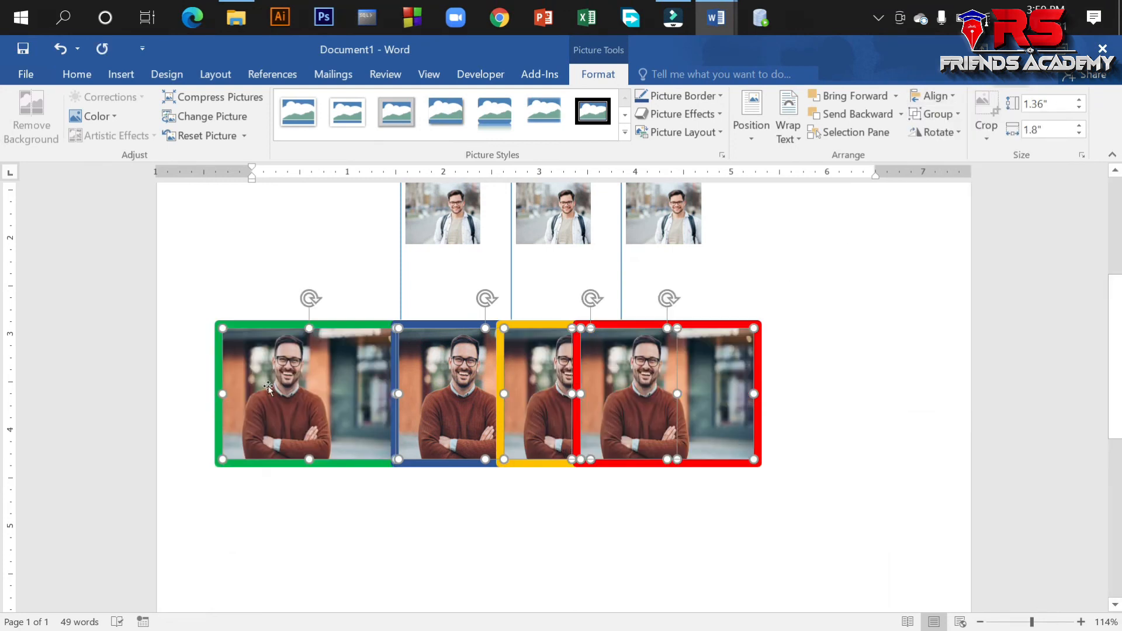
- Scatter the pictures by moving the red one up and right, the gold one down, and the blue one up beside the red
{"action": "left_click", "coordinate": [788, 373]}
{"action": "left_click_drag", "start_coordinate": [686, 436], "coordinate": [720, 370]}
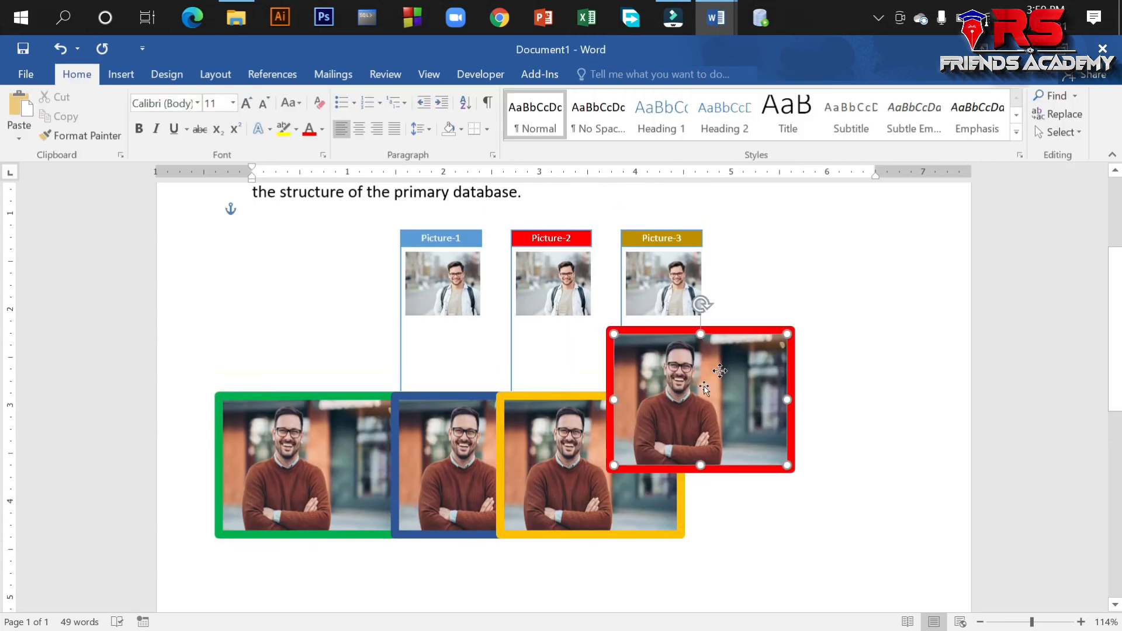
{"action": "left_click_drag", "start_coordinate": [563, 468], "coordinate": [580, 522]}
{"action": "left_click_drag", "start_coordinate": [416, 447], "coordinate": [463, 362]}
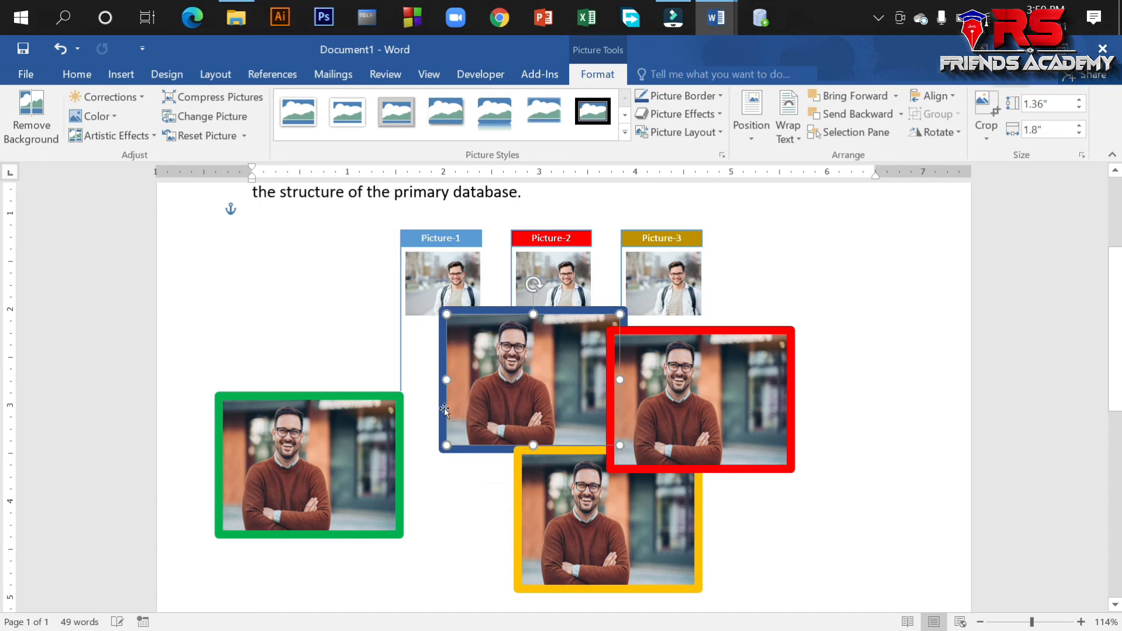
- Align the middles of the blue-, red- and gold-bordered pictures with one another and move the three up slightly together
{"action": "left_click", "coordinate": [677, 426], "text": "shift"}
{"action": "left_click", "coordinate": [642, 492], "text": "shift"}
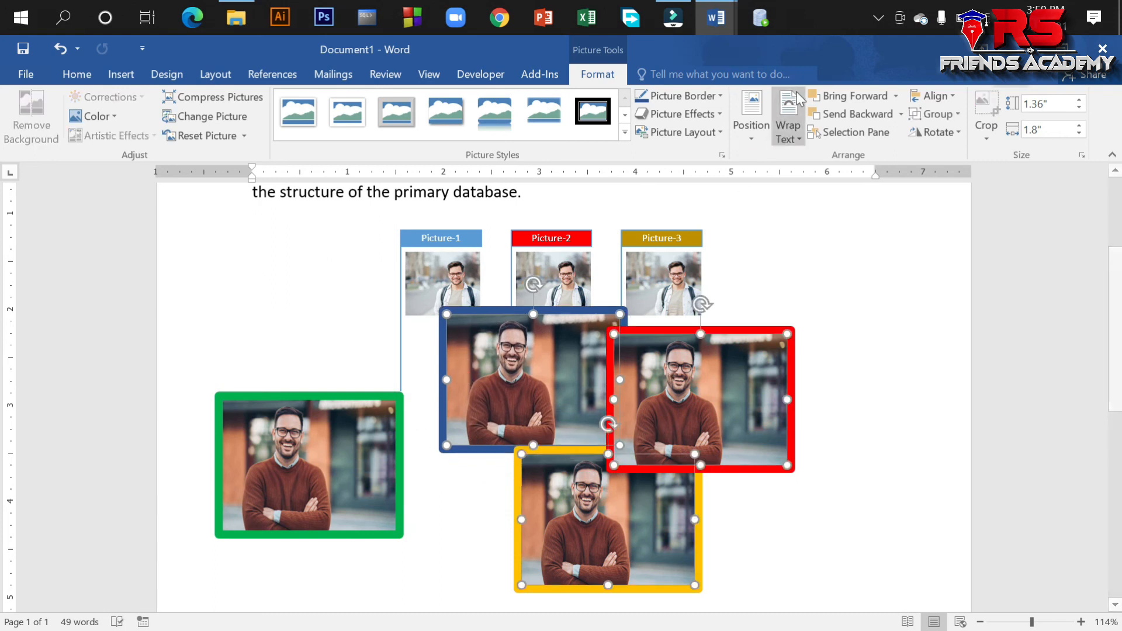
{"action": "left_click", "coordinate": [933, 96]}
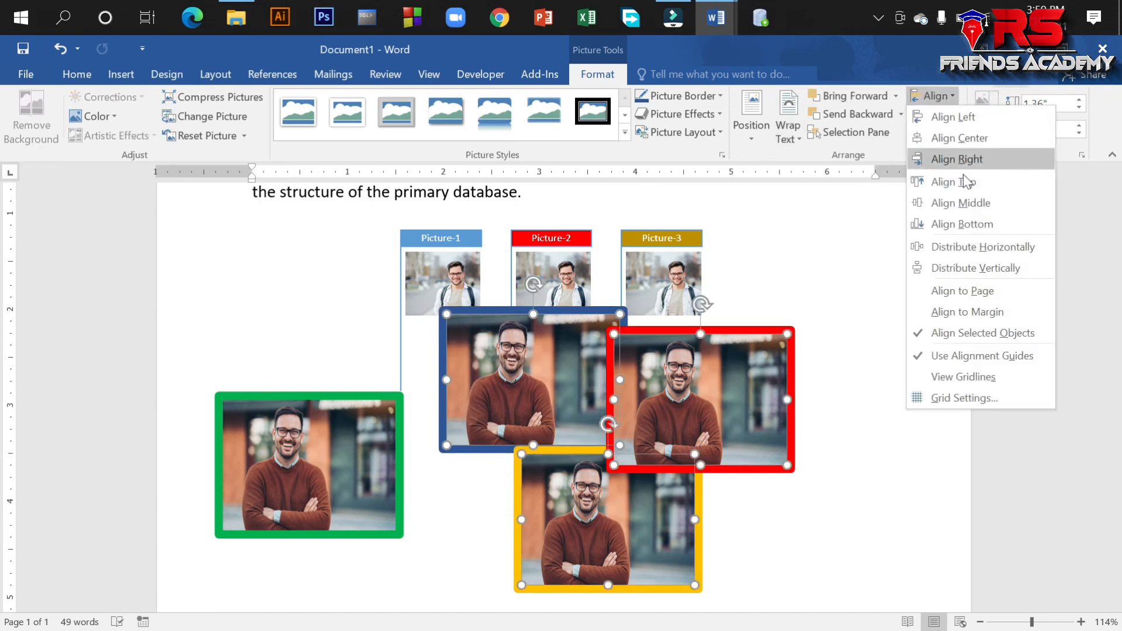
{"action": "left_click", "coordinate": [964, 203]}
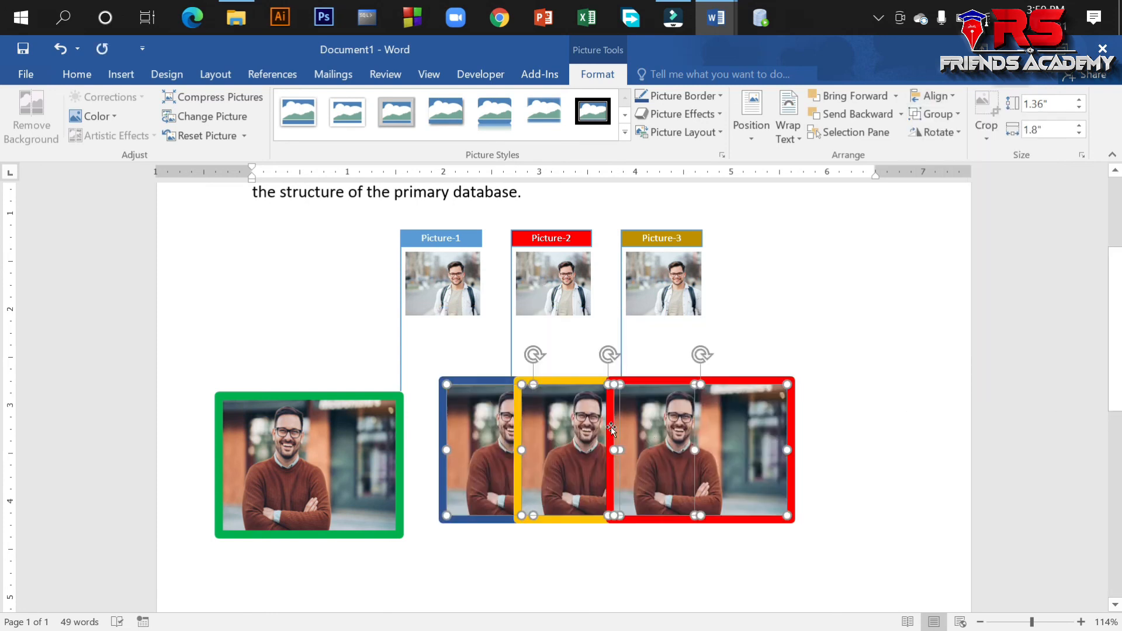
{"action": "left_click_drag", "start_coordinate": [621, 465], "coordinate": [639, 400]}
{"action": "left_click", "coordinate": [836, 393]}
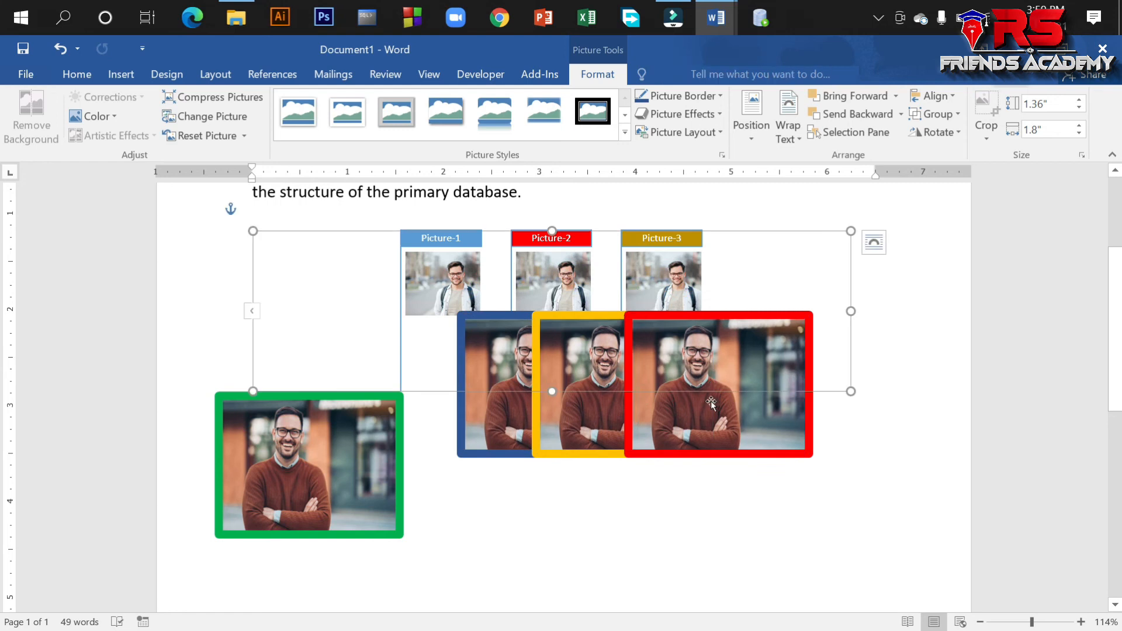
- Stretch the red-bordered picture upward to make it much taller and the gold-bordered picture to a height of 1.54"
{"action": "left_click", "coordinate": [710, 401]}
{"action": "left_click_drag", "start_coordinate": [722, 321], "coordinate": [723, 255]}
{"action": "left_click", "coordinate": [596, 421]}
{"action": "left_click_drag", "start_coordinate": [626, 319], "coordinate": [628, 302]}
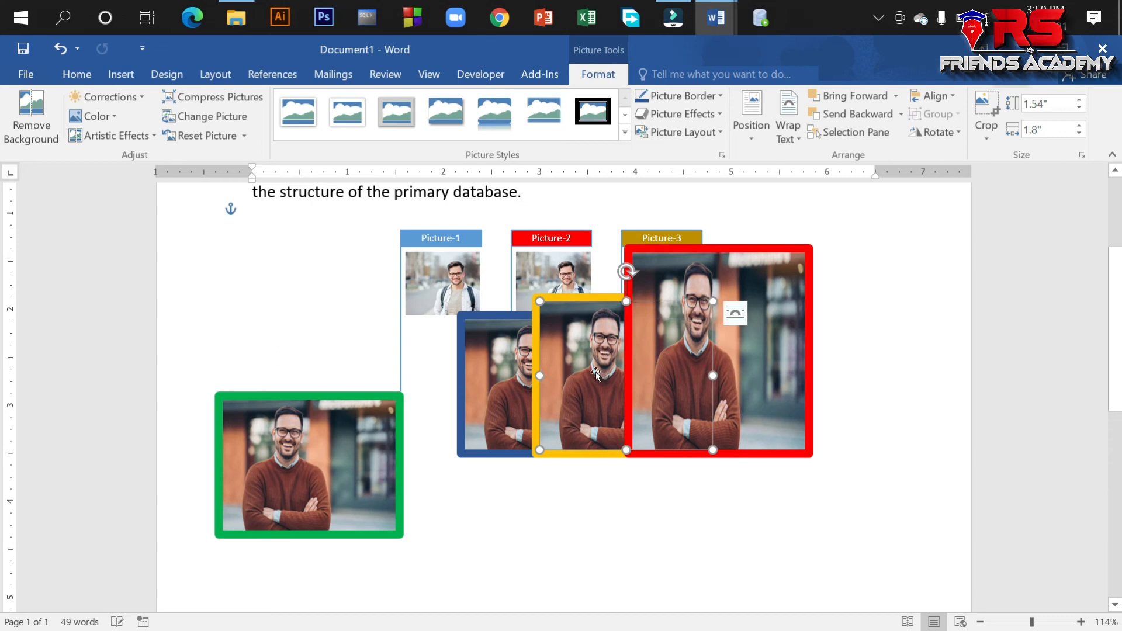
- Align the middles of the resized gold and red pictures and the blue one, and move all three down together
{"action": "left_click", "coordinate": [646, 368], "text": "ctrl"}
{"action": "left_click", "coordinate": [513, 381], "text": "ctrl"}
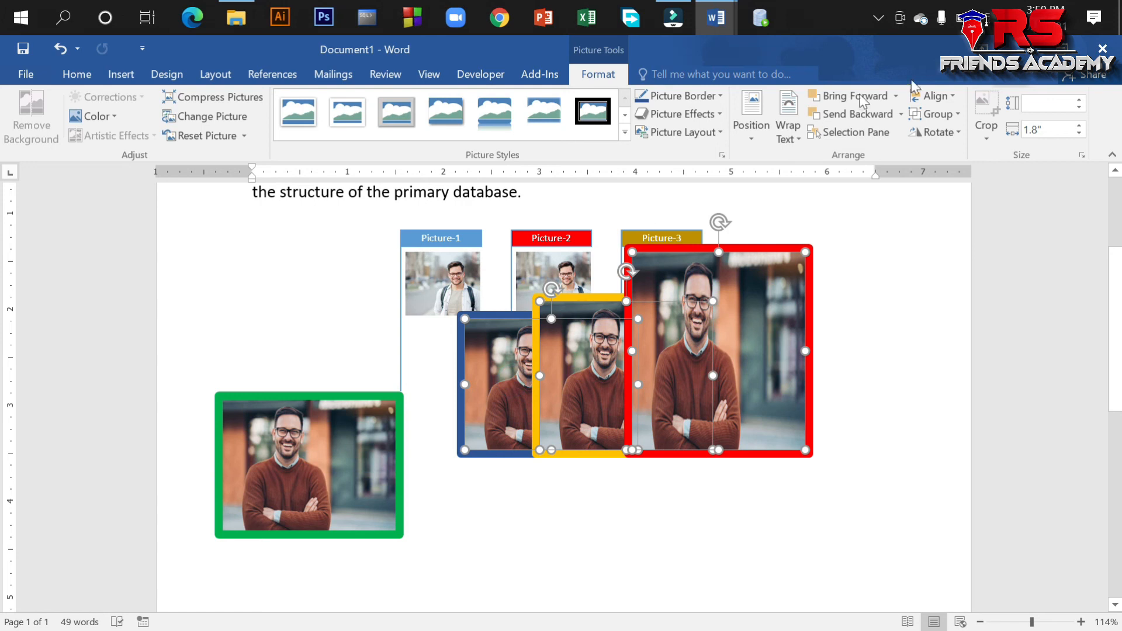
{"action": "left_click", "coordinate": [944, 100]}
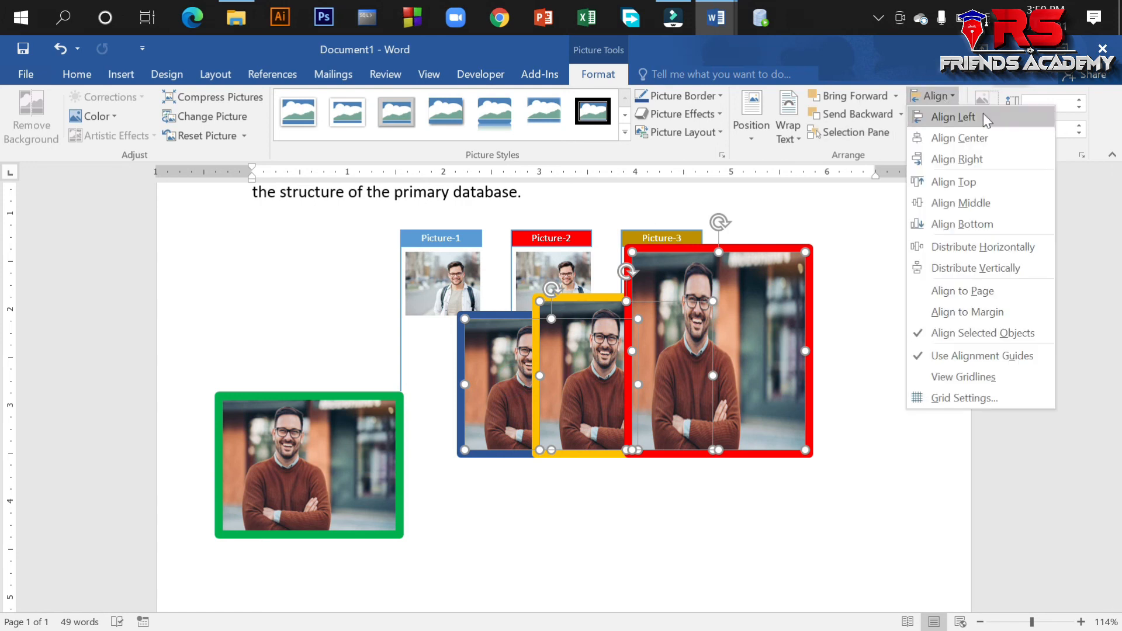
{"action": "left_click", "coordinate": [949, 202]}
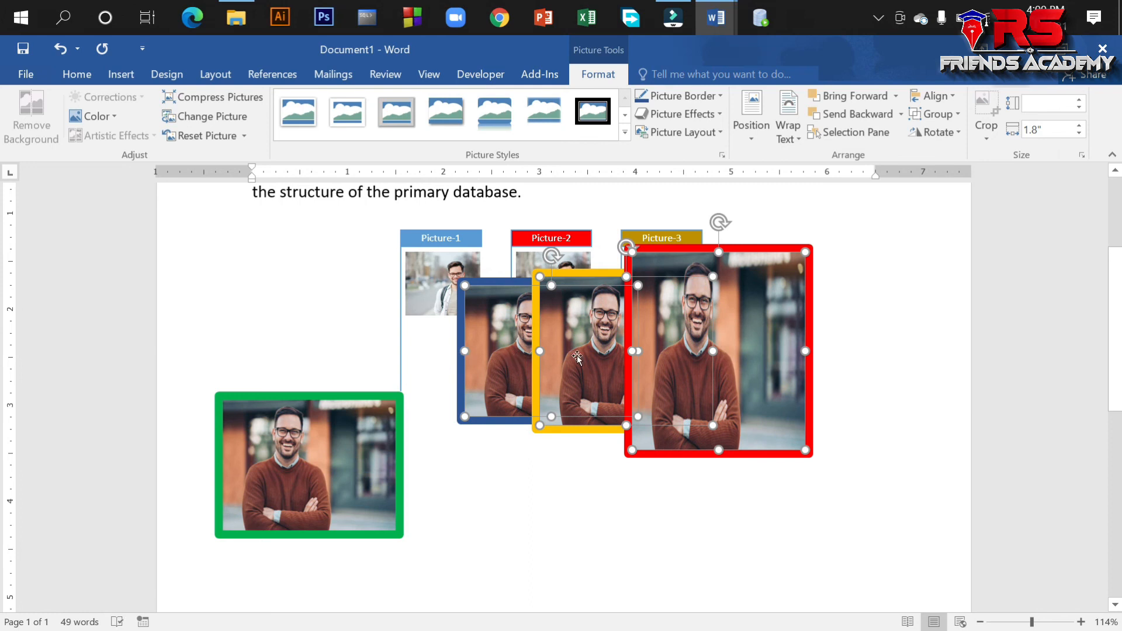
{"action": "left_click_drag", "start_coordinate": [715, 359], "coordinate": [722, 462]}
{"action": "scroll", "coordinate": [791, 416], "scroll_direction": "down", "scroll_amount": 1}
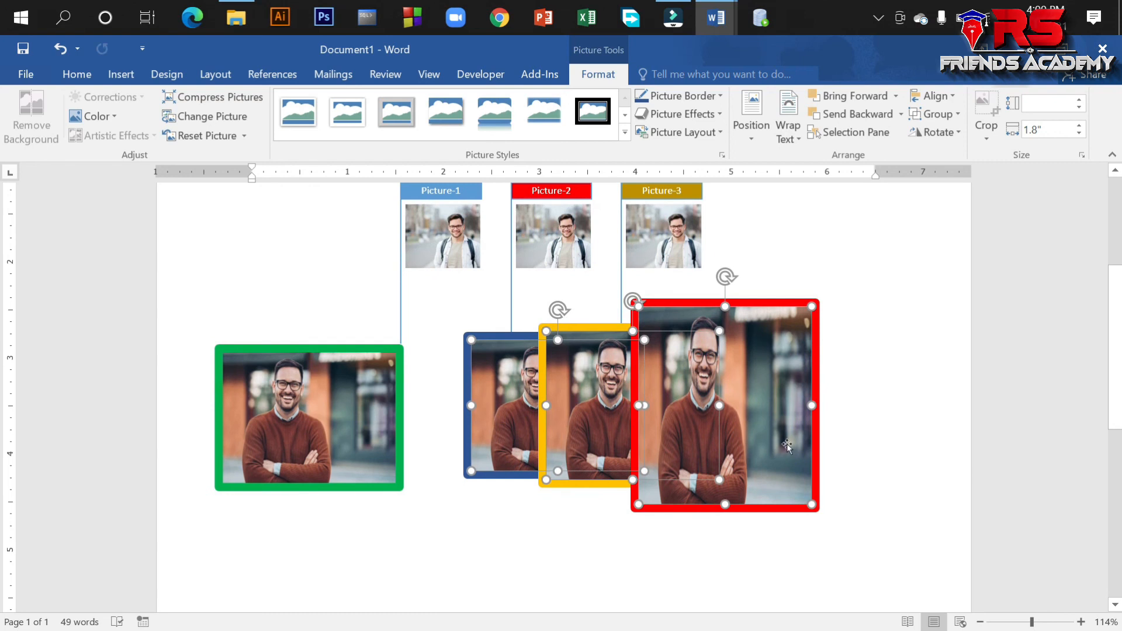
{"action": "left_click", "coordinate": [955, 97]}
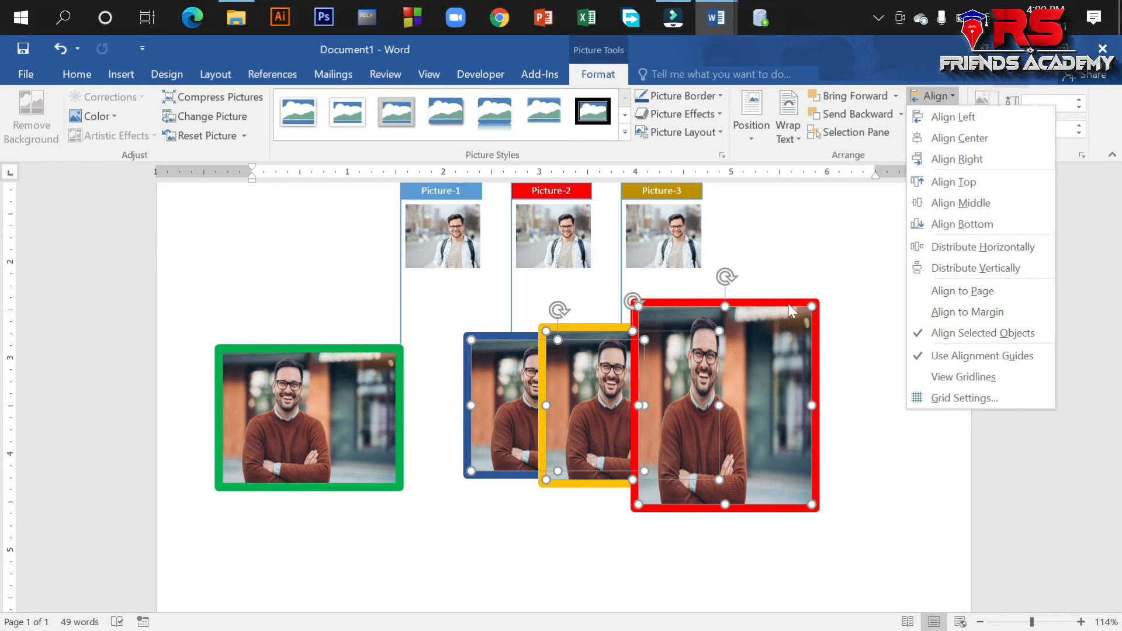
{"action": "left_click", "coordinate": [809, 325]}
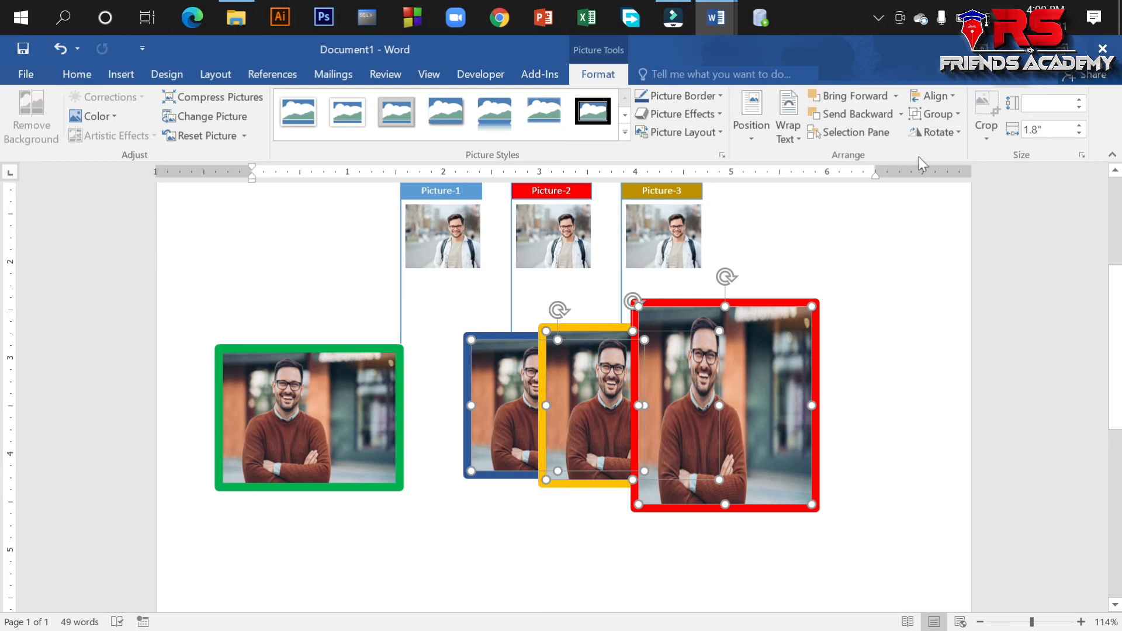
{"action": "left_click", "coordinate": [951, 118]}
{"action": "left_click", "coordinate": [825, 360]}
- Group the blue, gold and red pictures and move the group up and left, partly over the green-bordered picture
{"action": "left_click", "coordinate": [941, 118]}
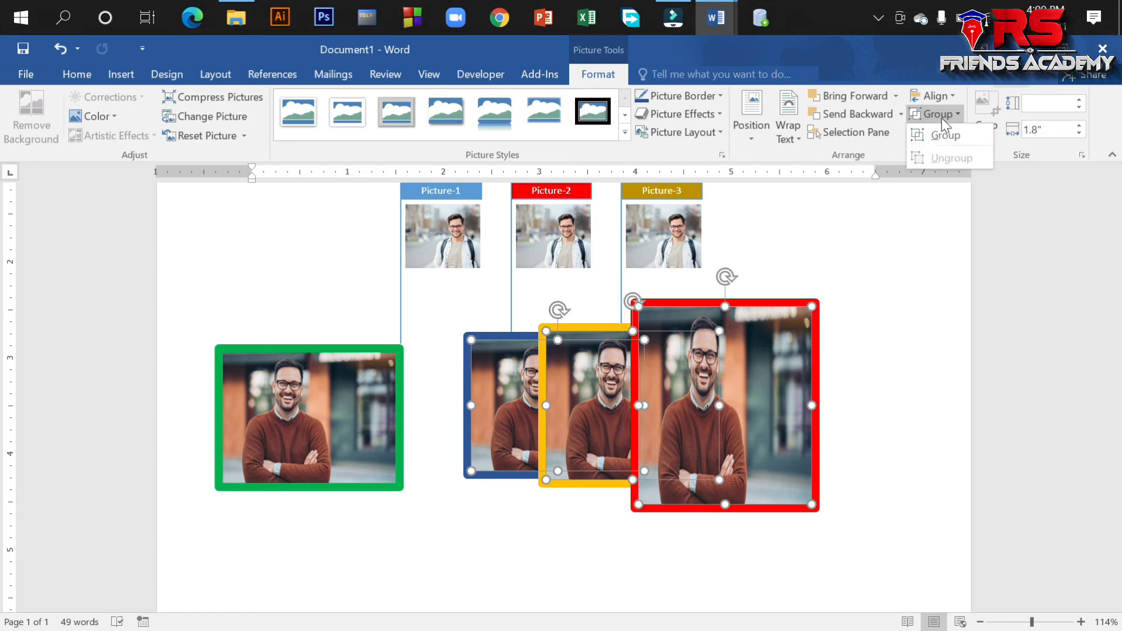
{"action": "left_click", "coordinate": [950, 134]}
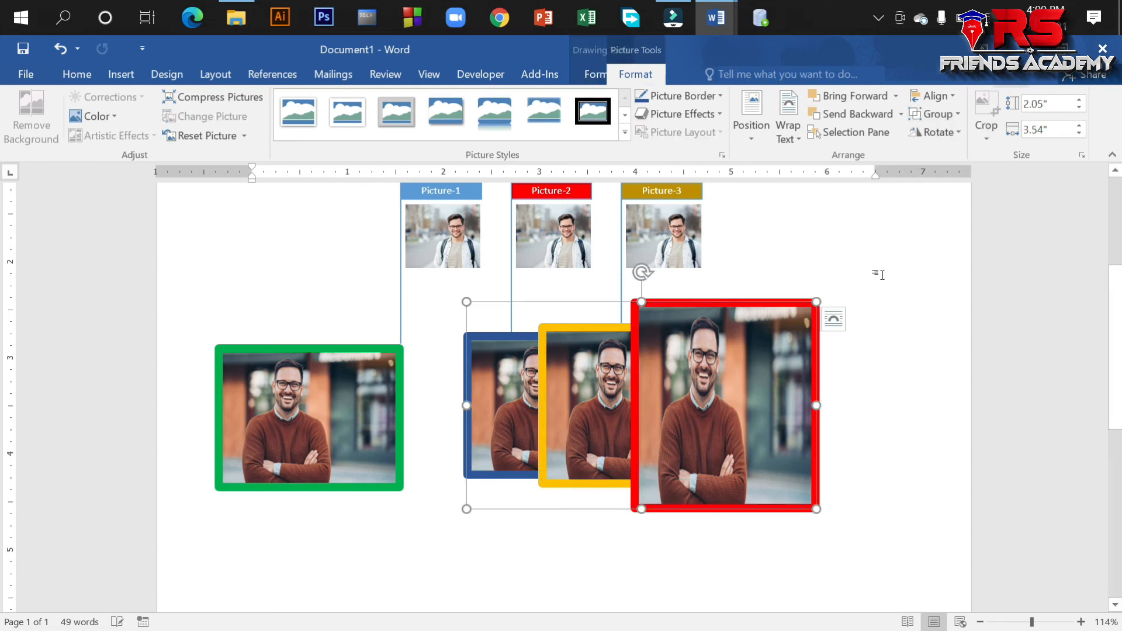
{"action": "left_click", "coordinate": [882, 275]}
{"action": "left_click_drag", "start_coordinate": [782, 459], "coordinate": [610, 376]}
{"action": "left_click", "coordinate": [798, 423]}
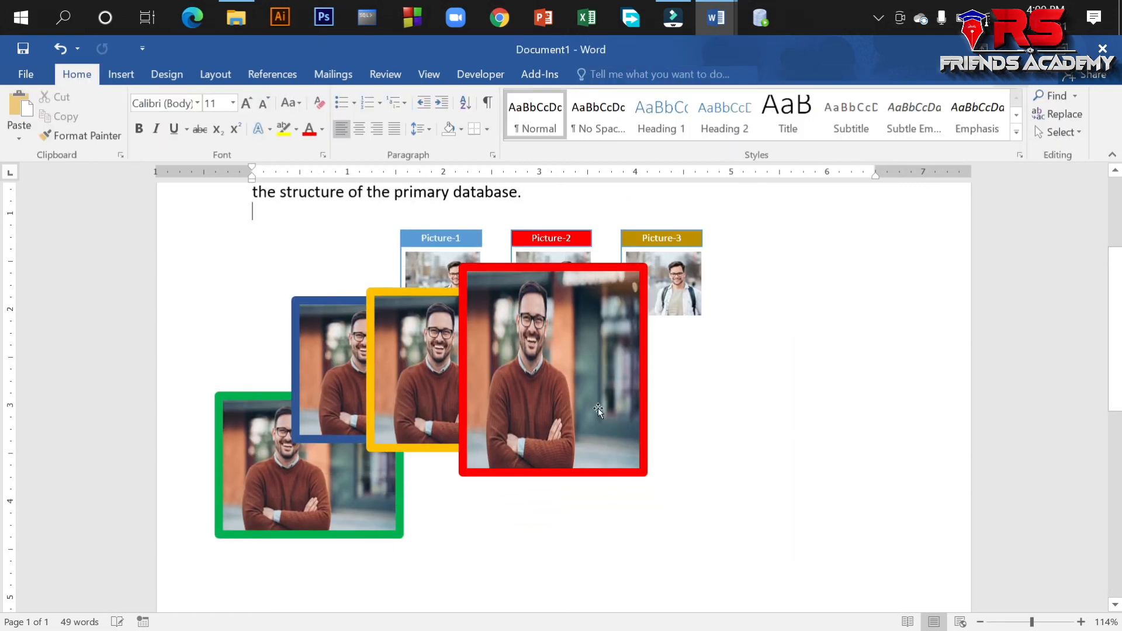
- Undo the last move of the picture group and ungroup the blue, gold and red pictures
{"action": "key", "text": "ctrl+z"}
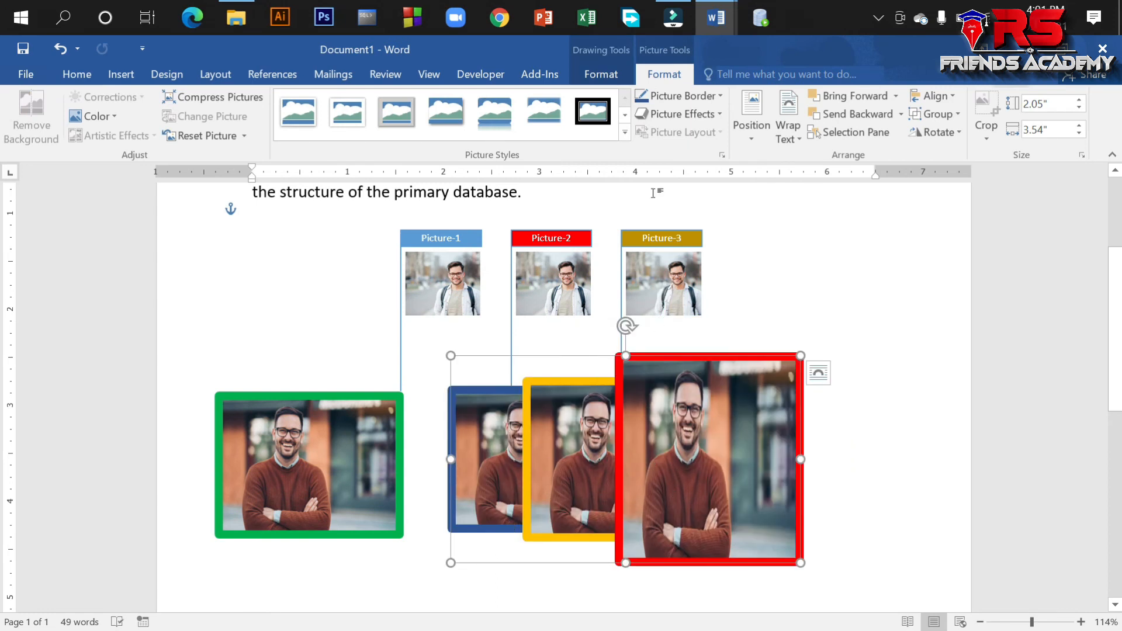
{"action": "left_click", "coordinate": [923, 115]}
{"action": "left_click", "coordinate": [951, 160]}
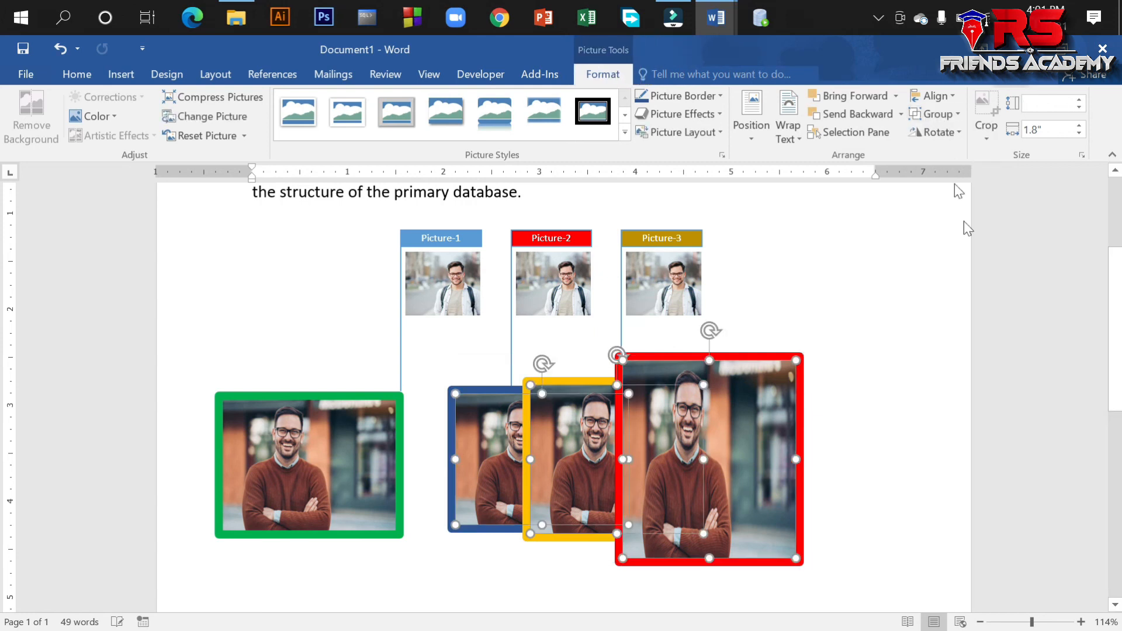
- Open the context options for the selected blue, gold and red pictures
{"action": "right_click", "coordinate": [662, 435]}
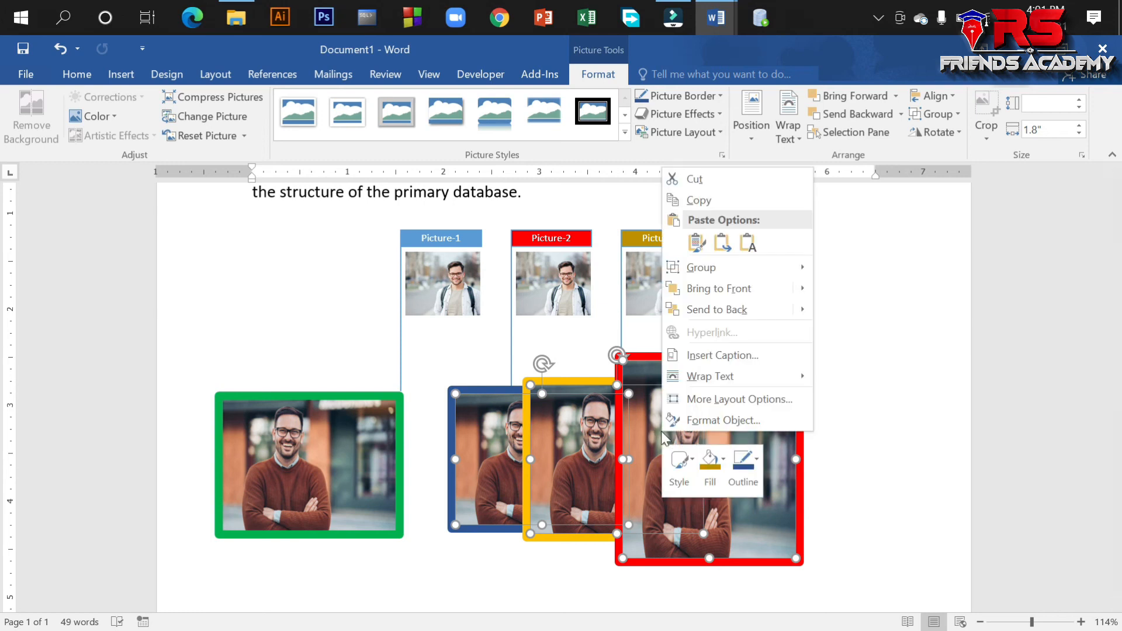